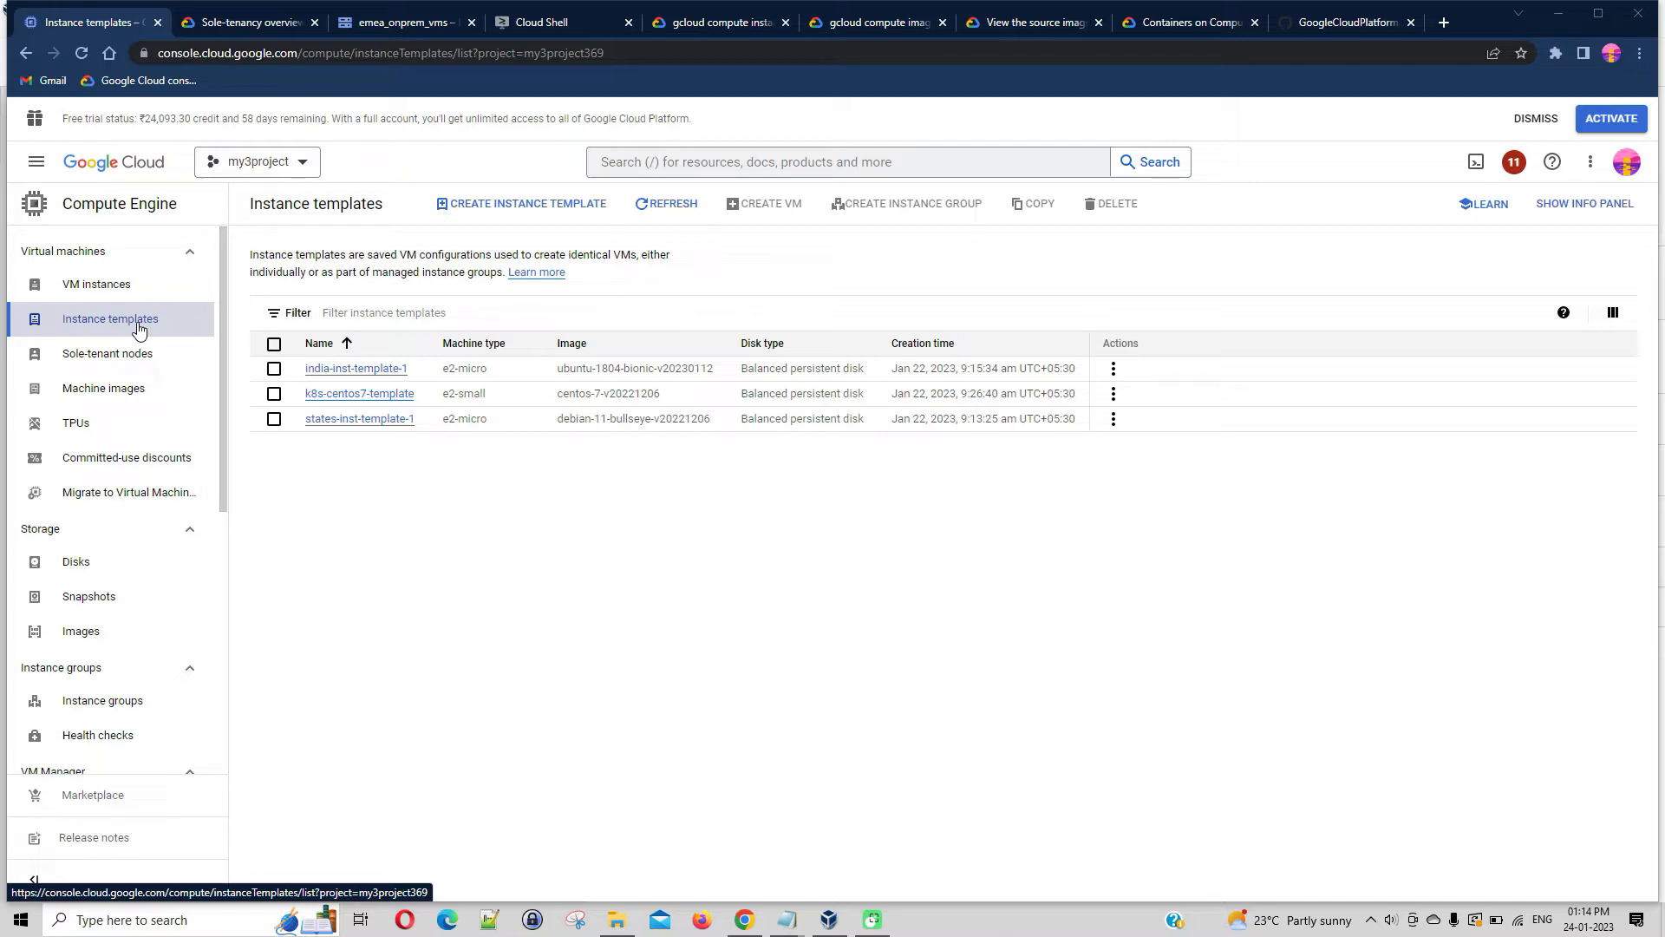
Examine the Images page, its description and the source types offered for a new image, without creating one
left_click(125, 637)
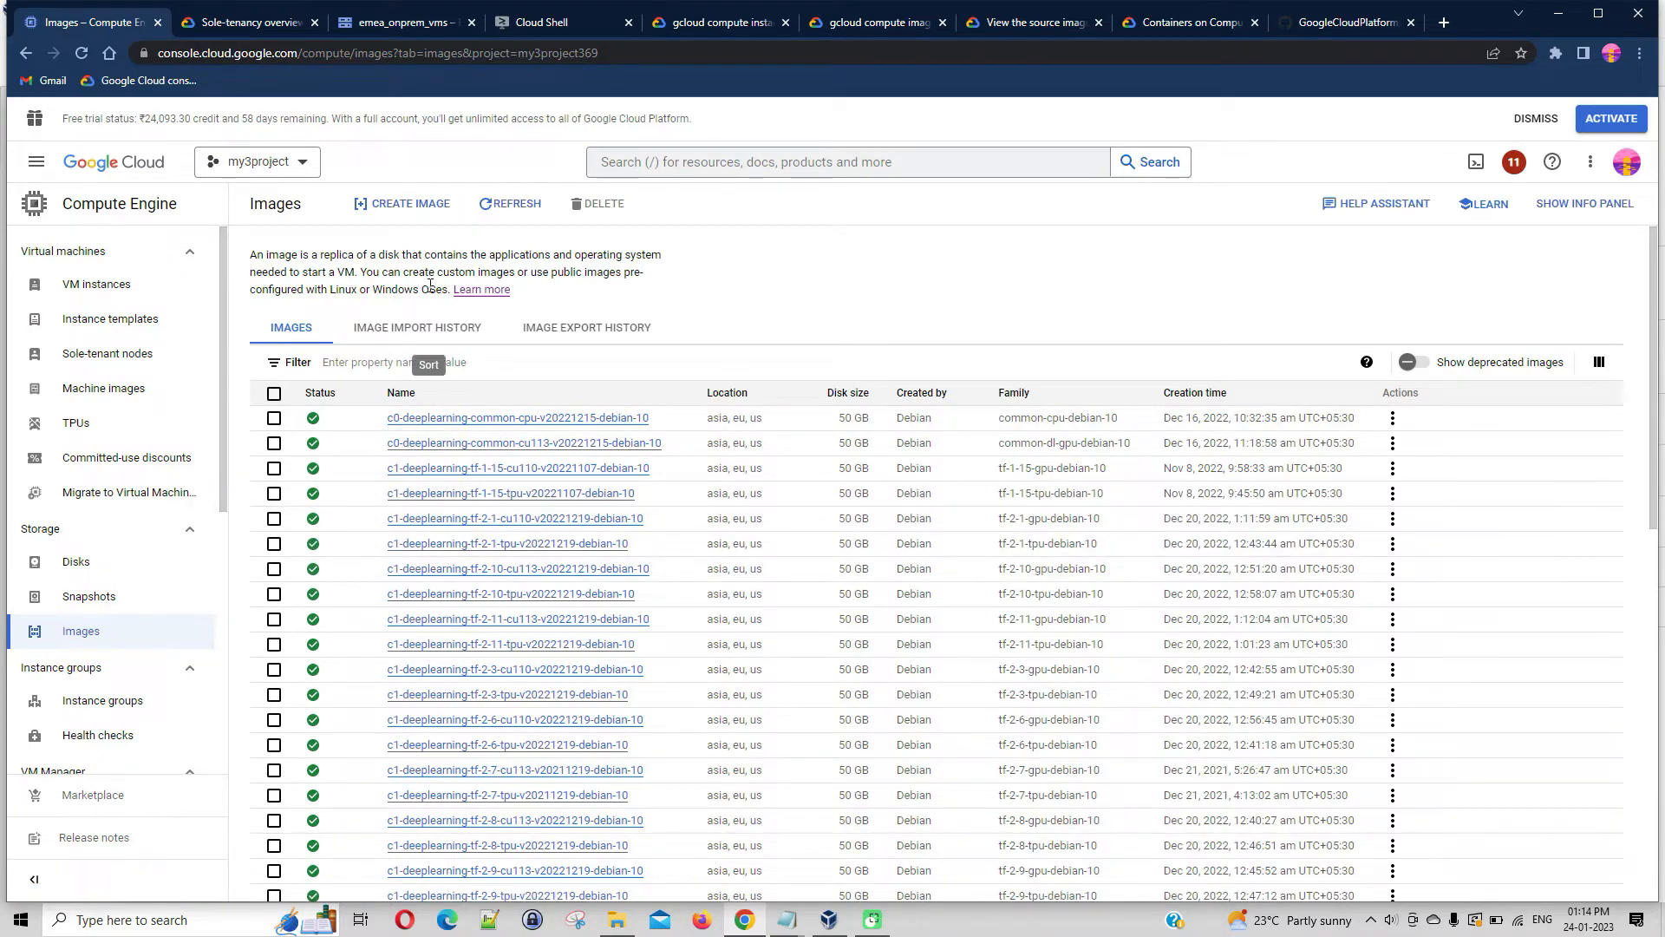
left_click(424, 206)
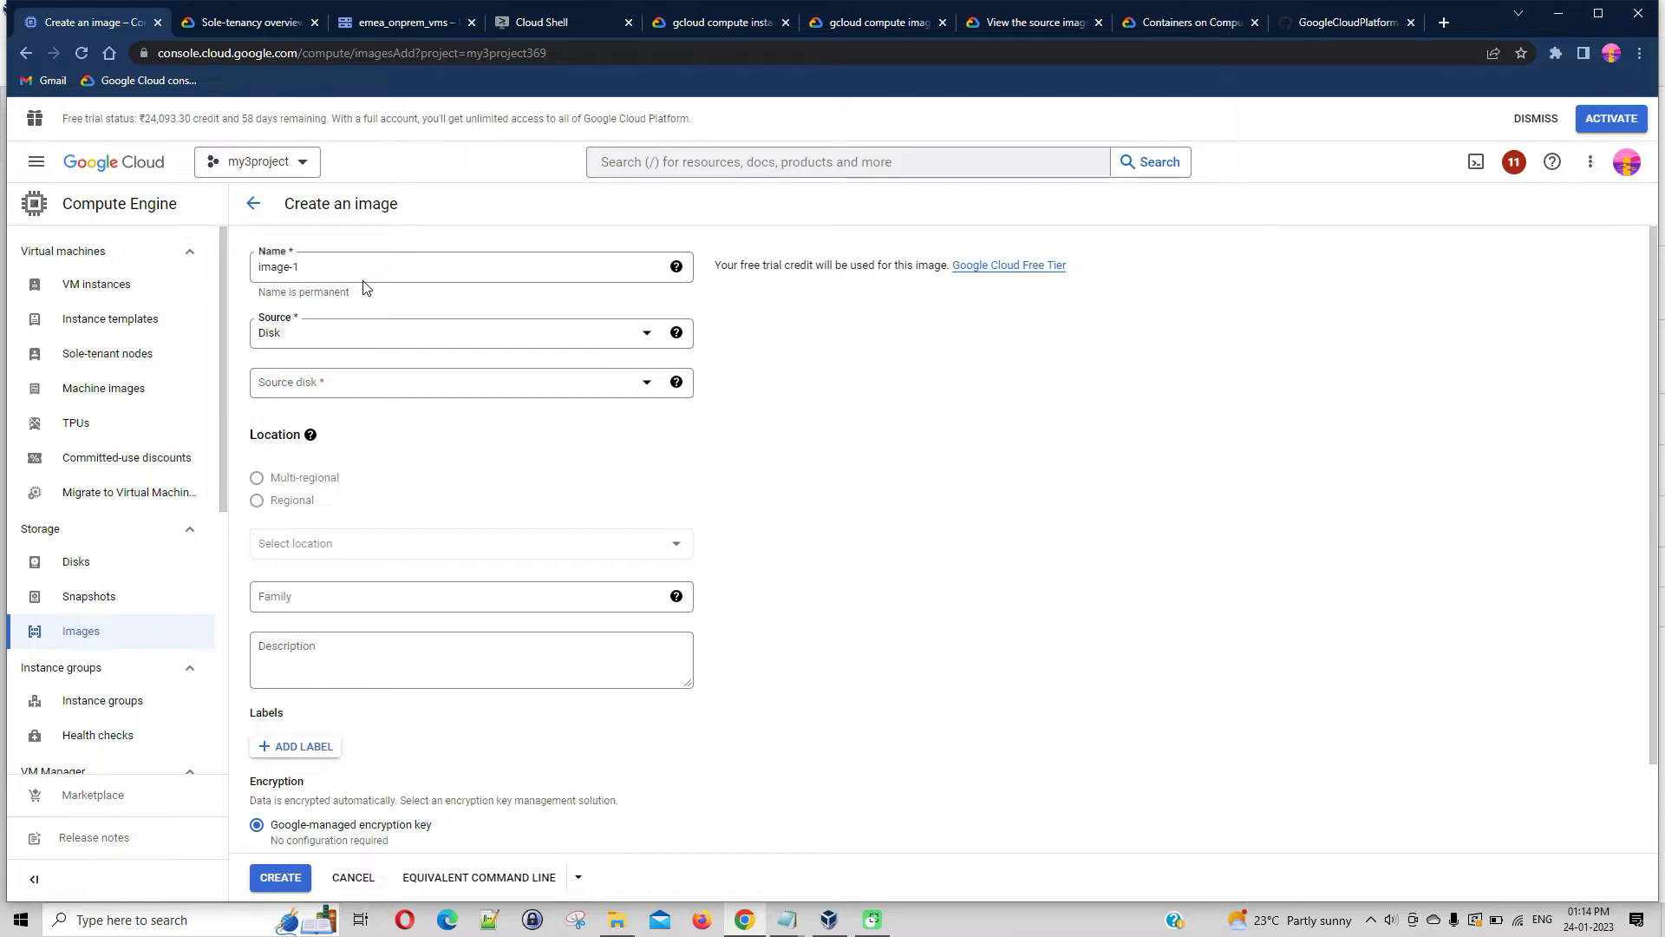
left_click(543, 337)
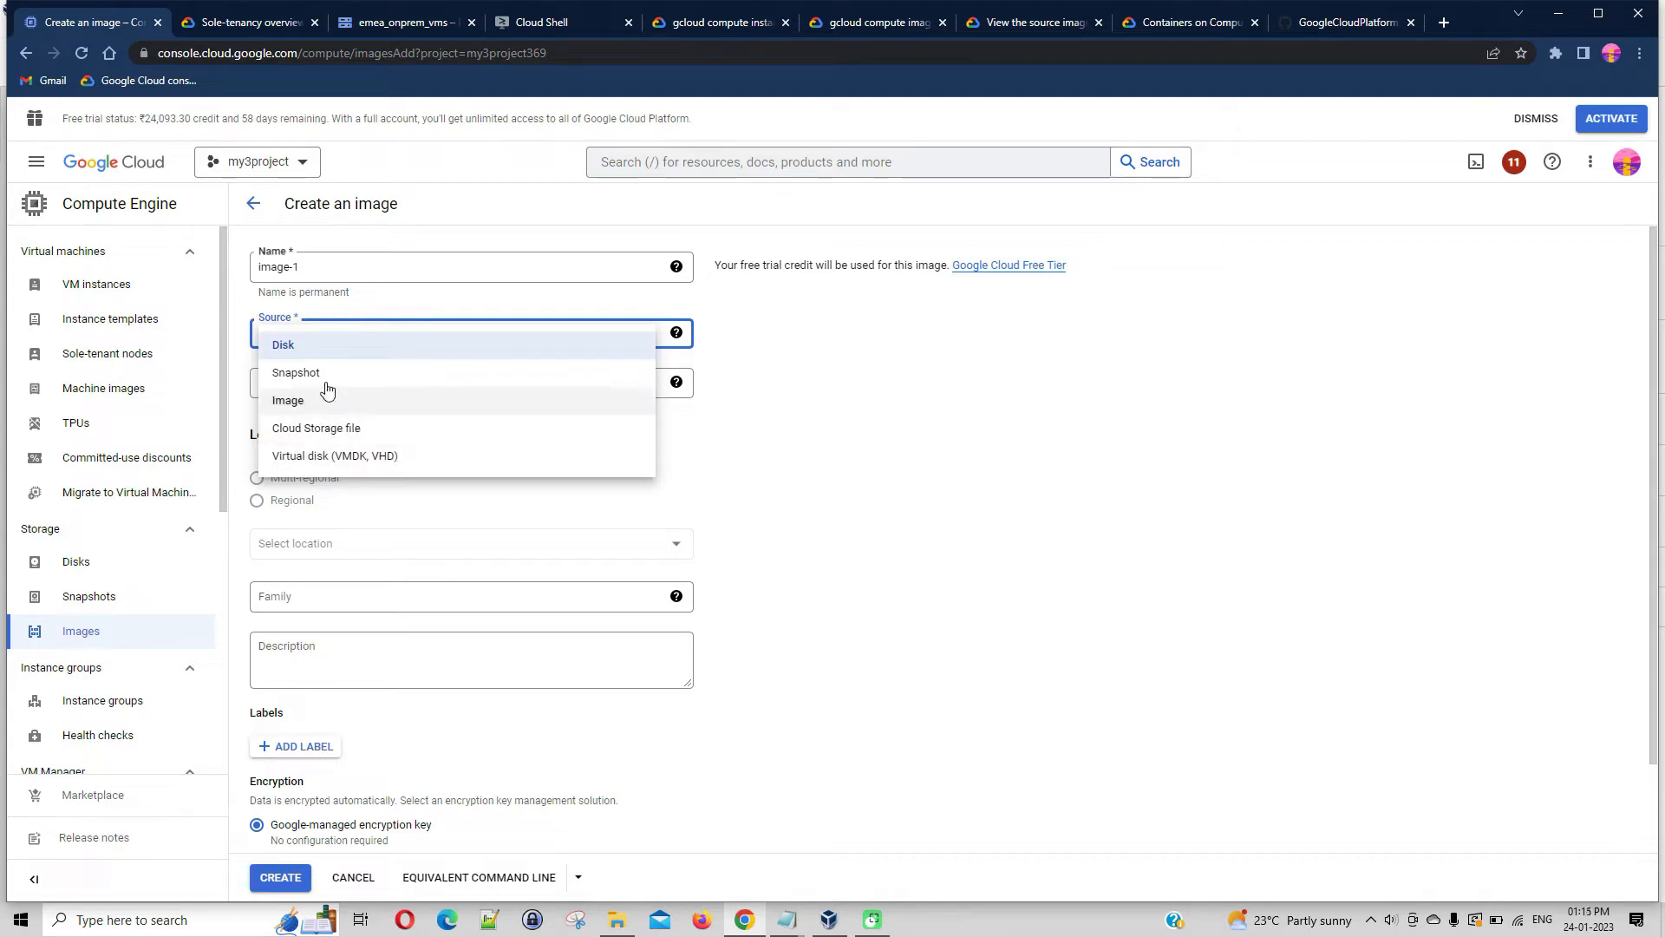
left_click(837, 400)
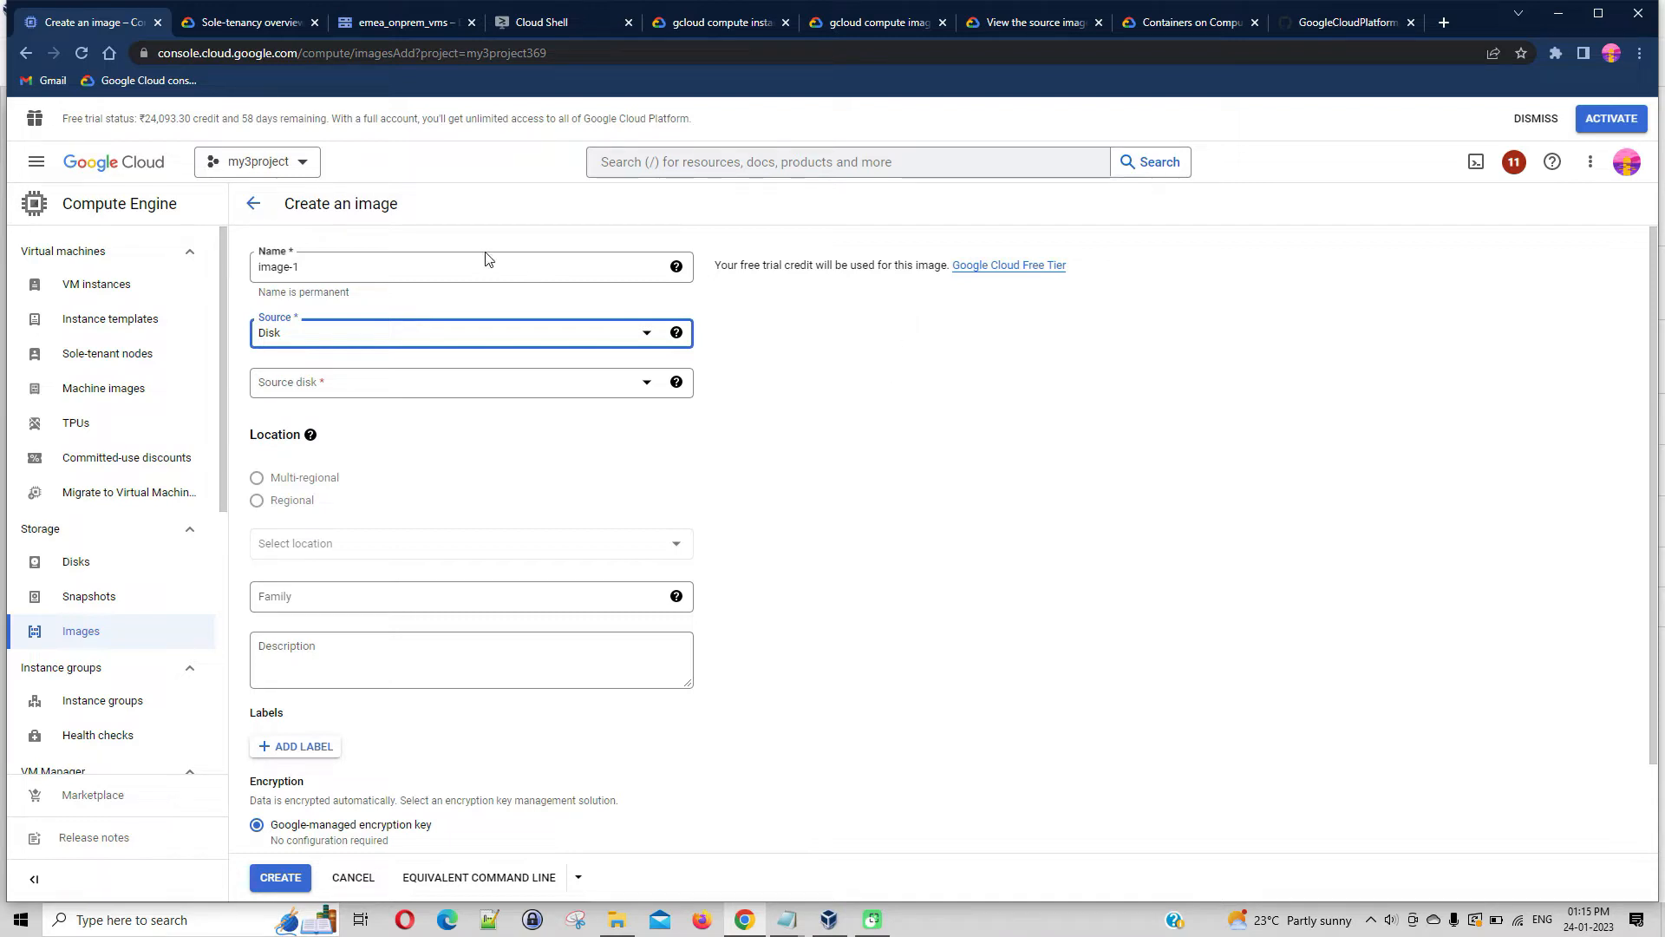
left_click(253, 202)
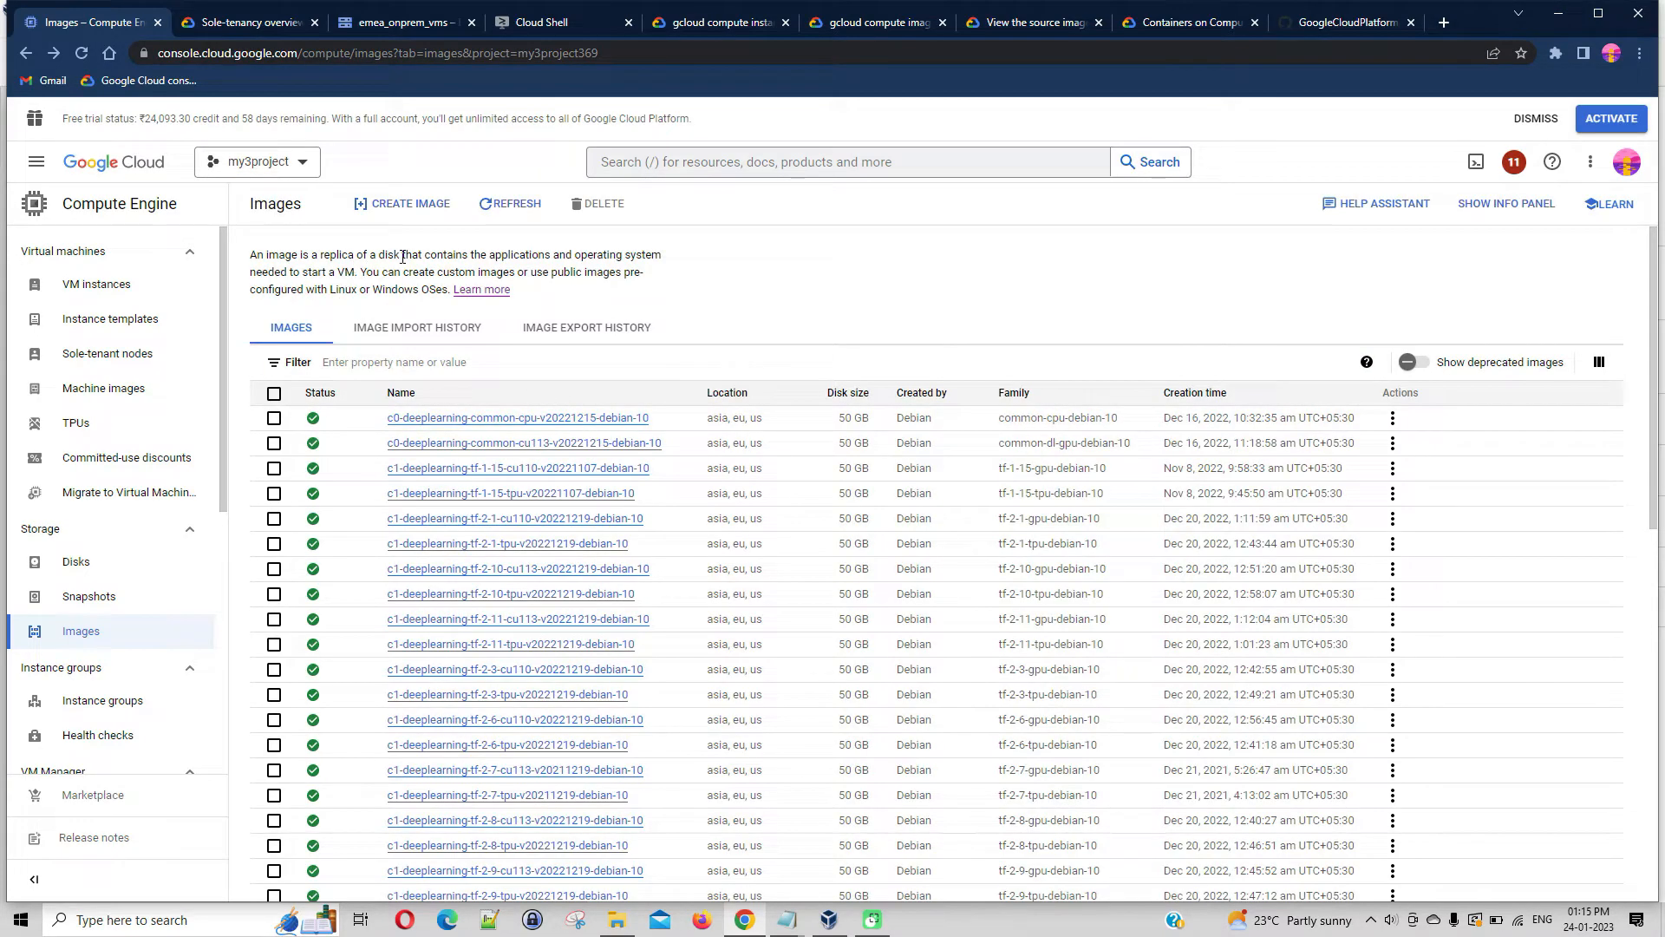
left_click_drag(251, 255, 442, 306)
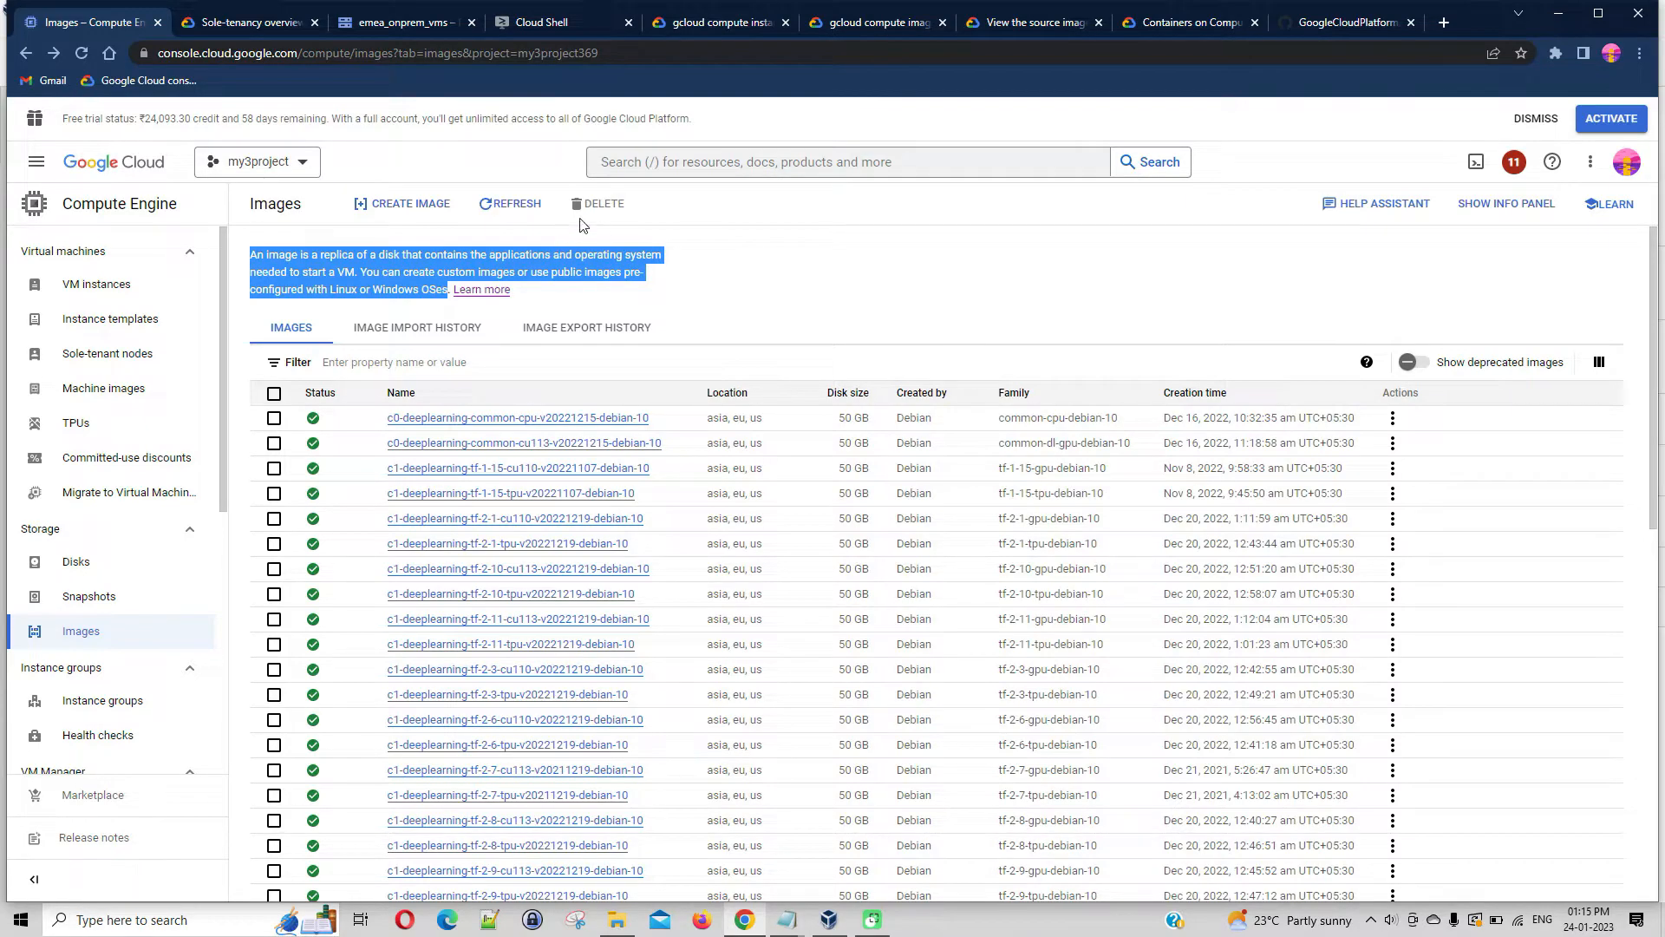
Start a new instance template and name it emea-web-dev-template
left_click(149, 334)
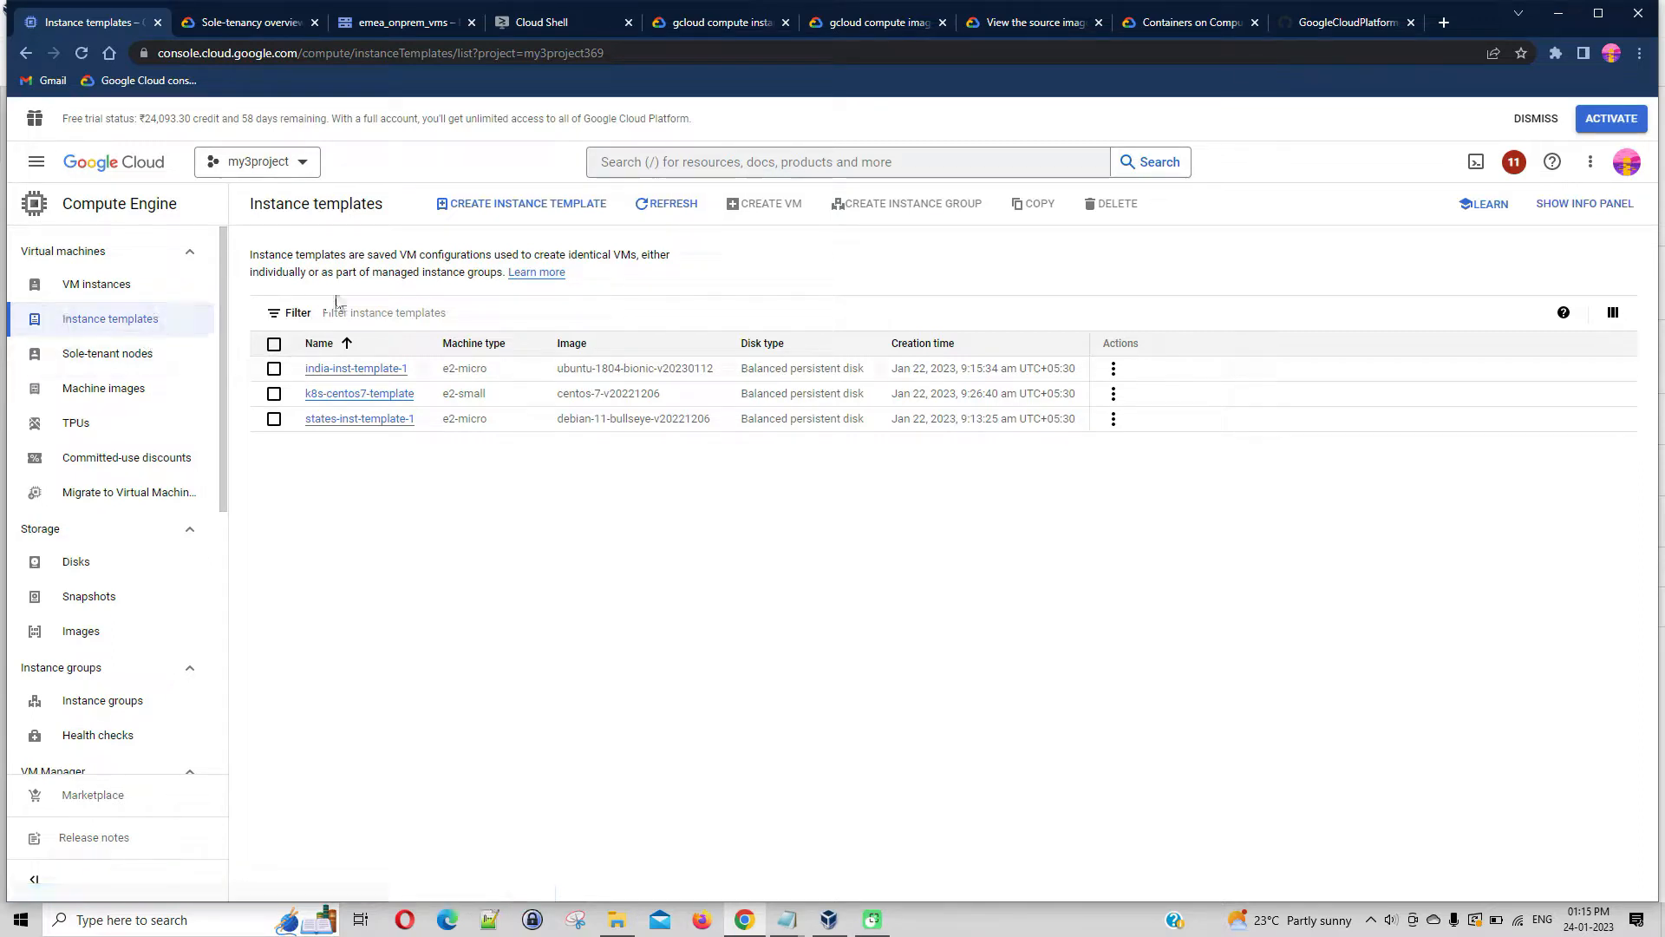
left_click_drag(373, 272, 504, 276)
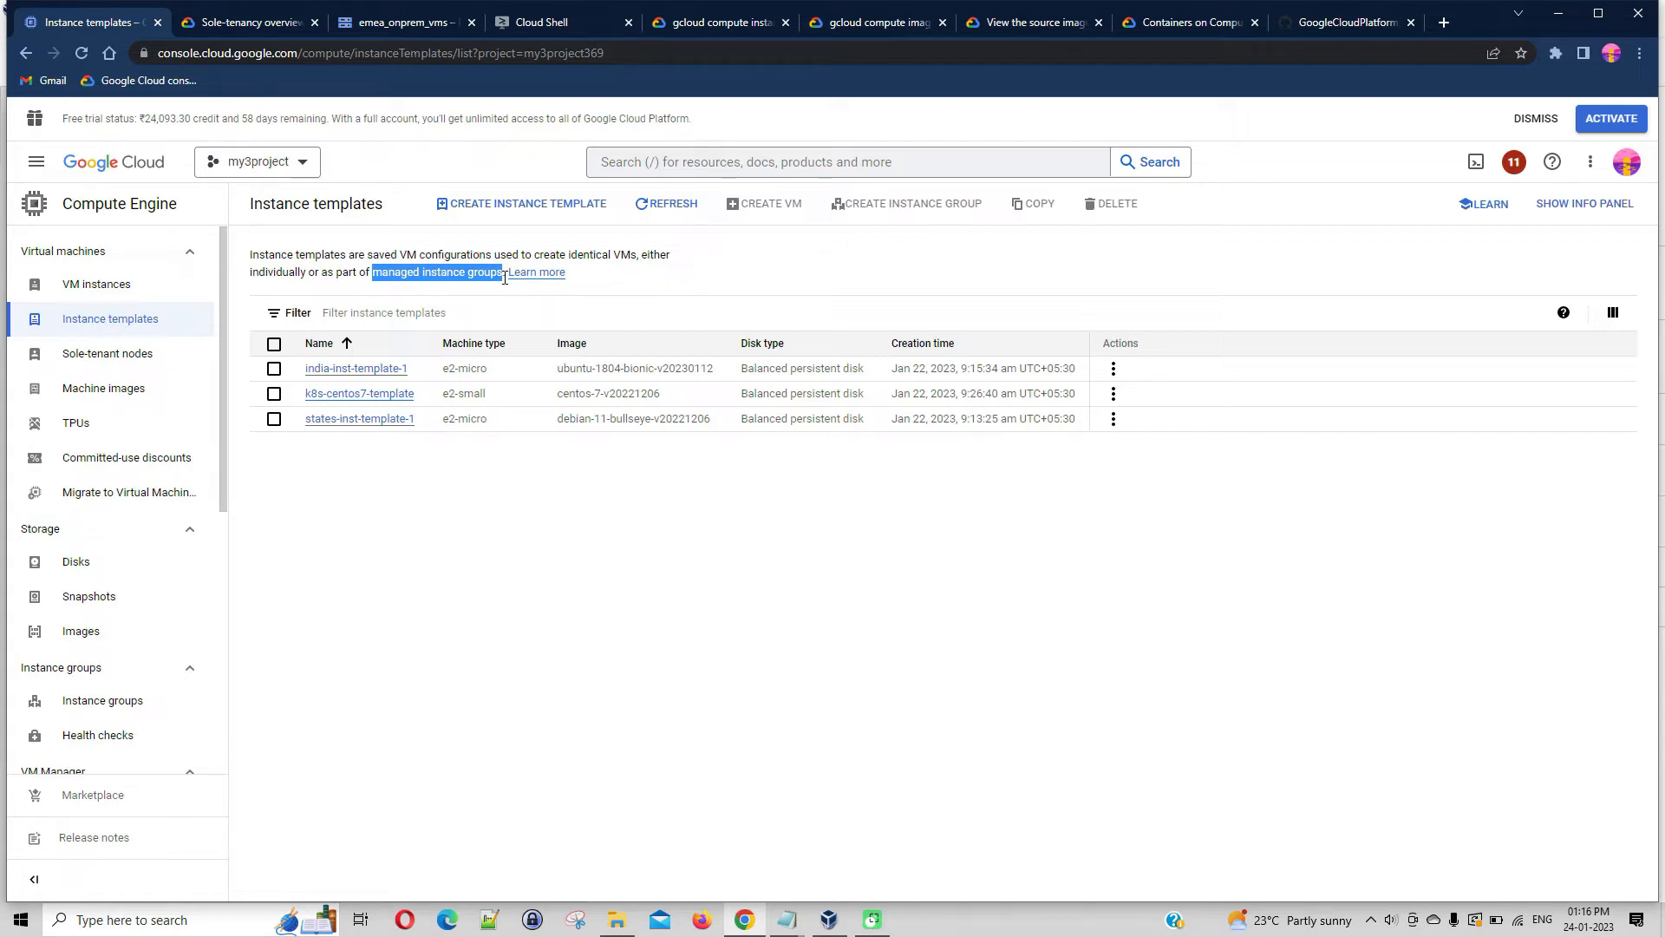
left_click(581, 216)
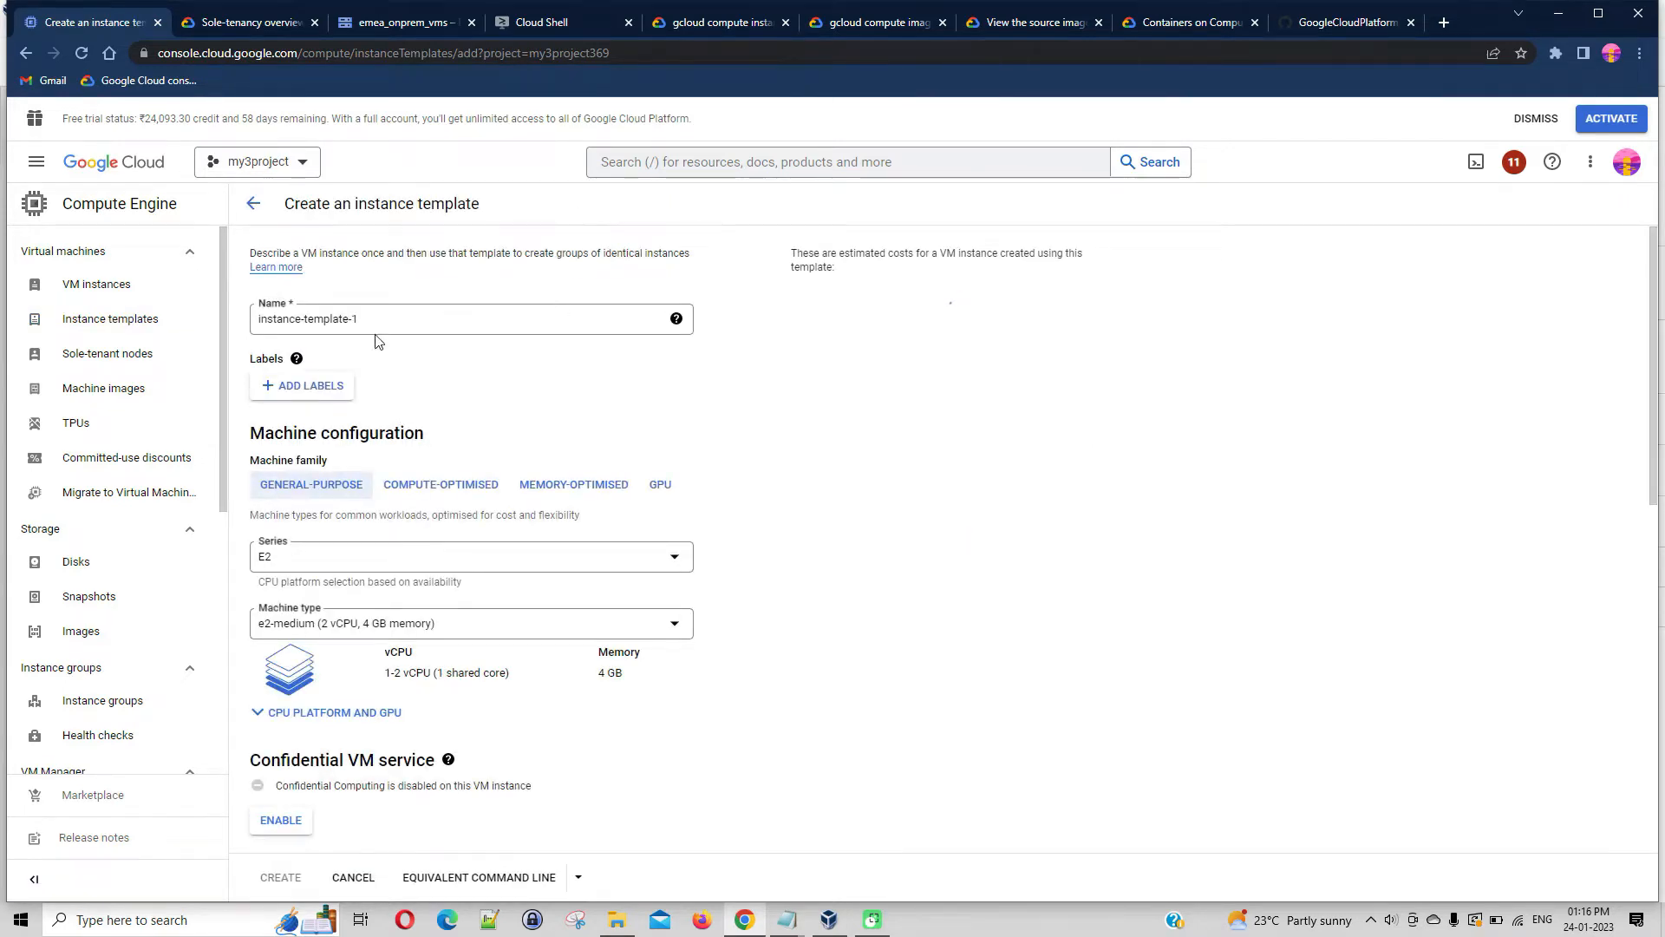
left_click_drag(421, 320, 256, 328)
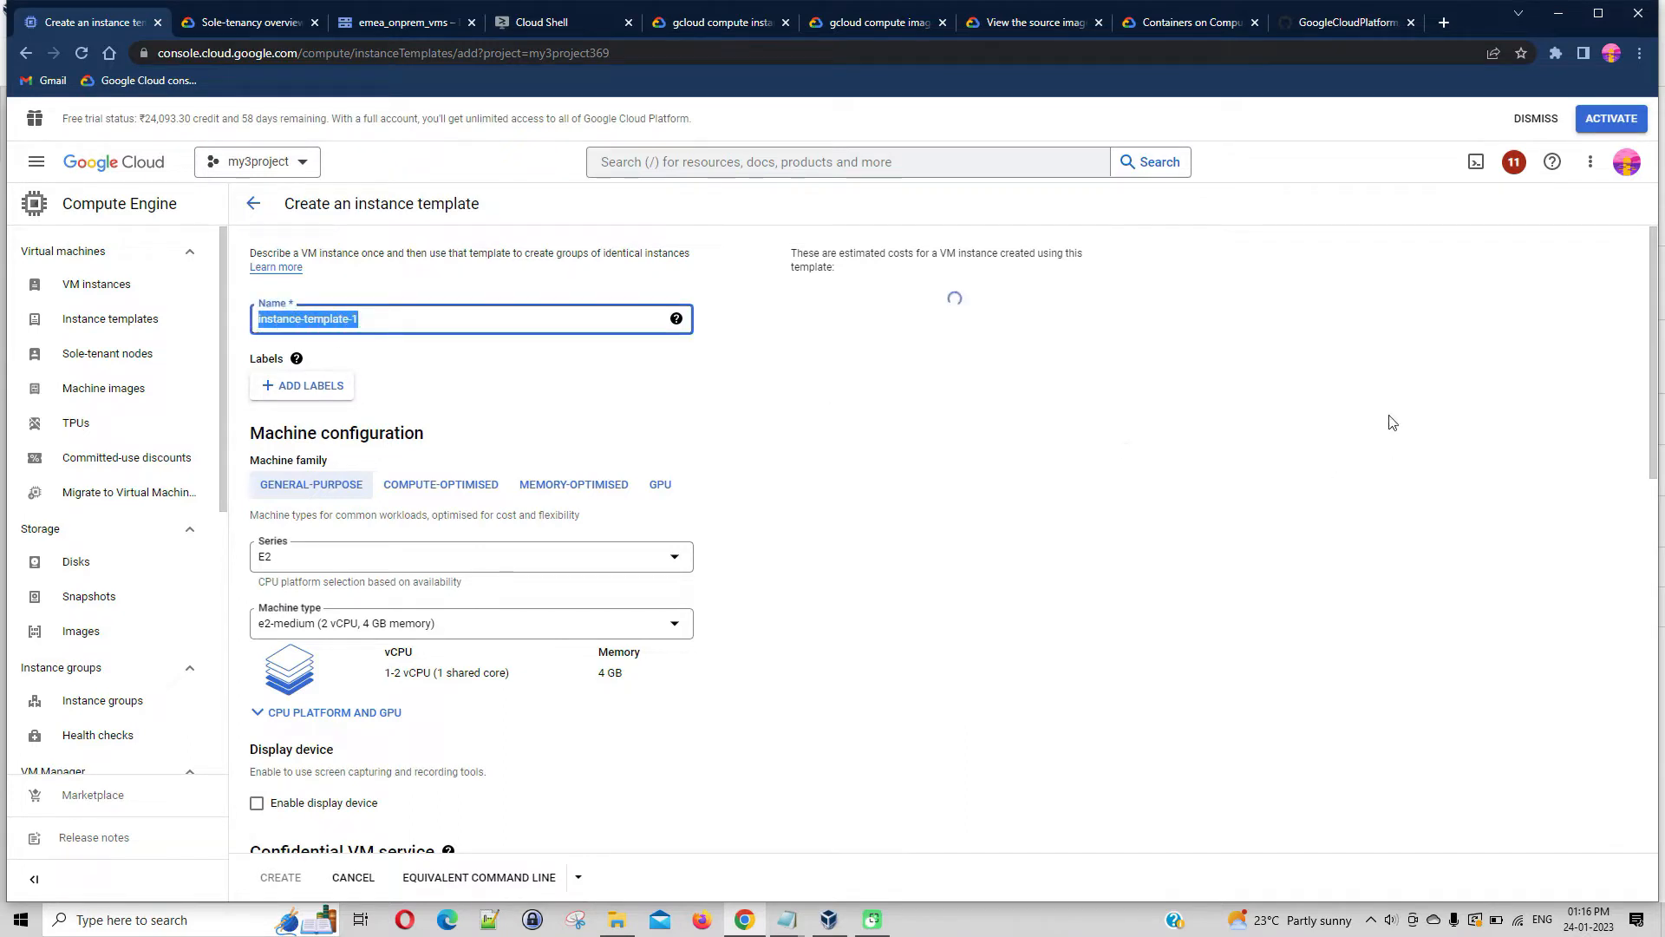
type("emea")
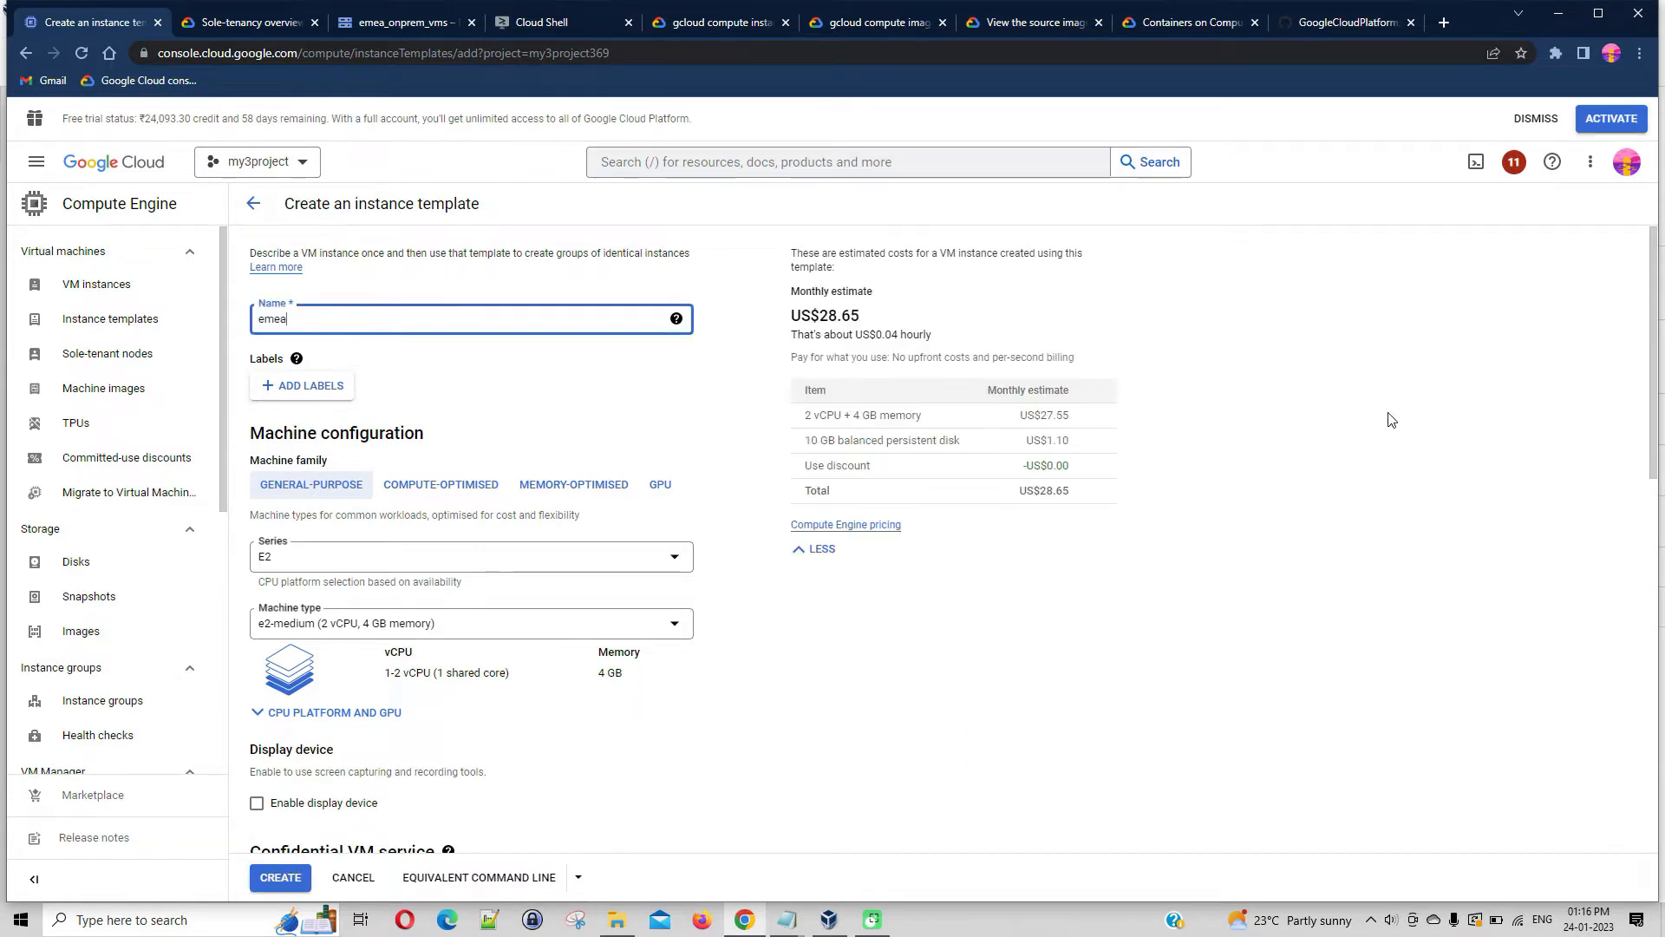
type("-")
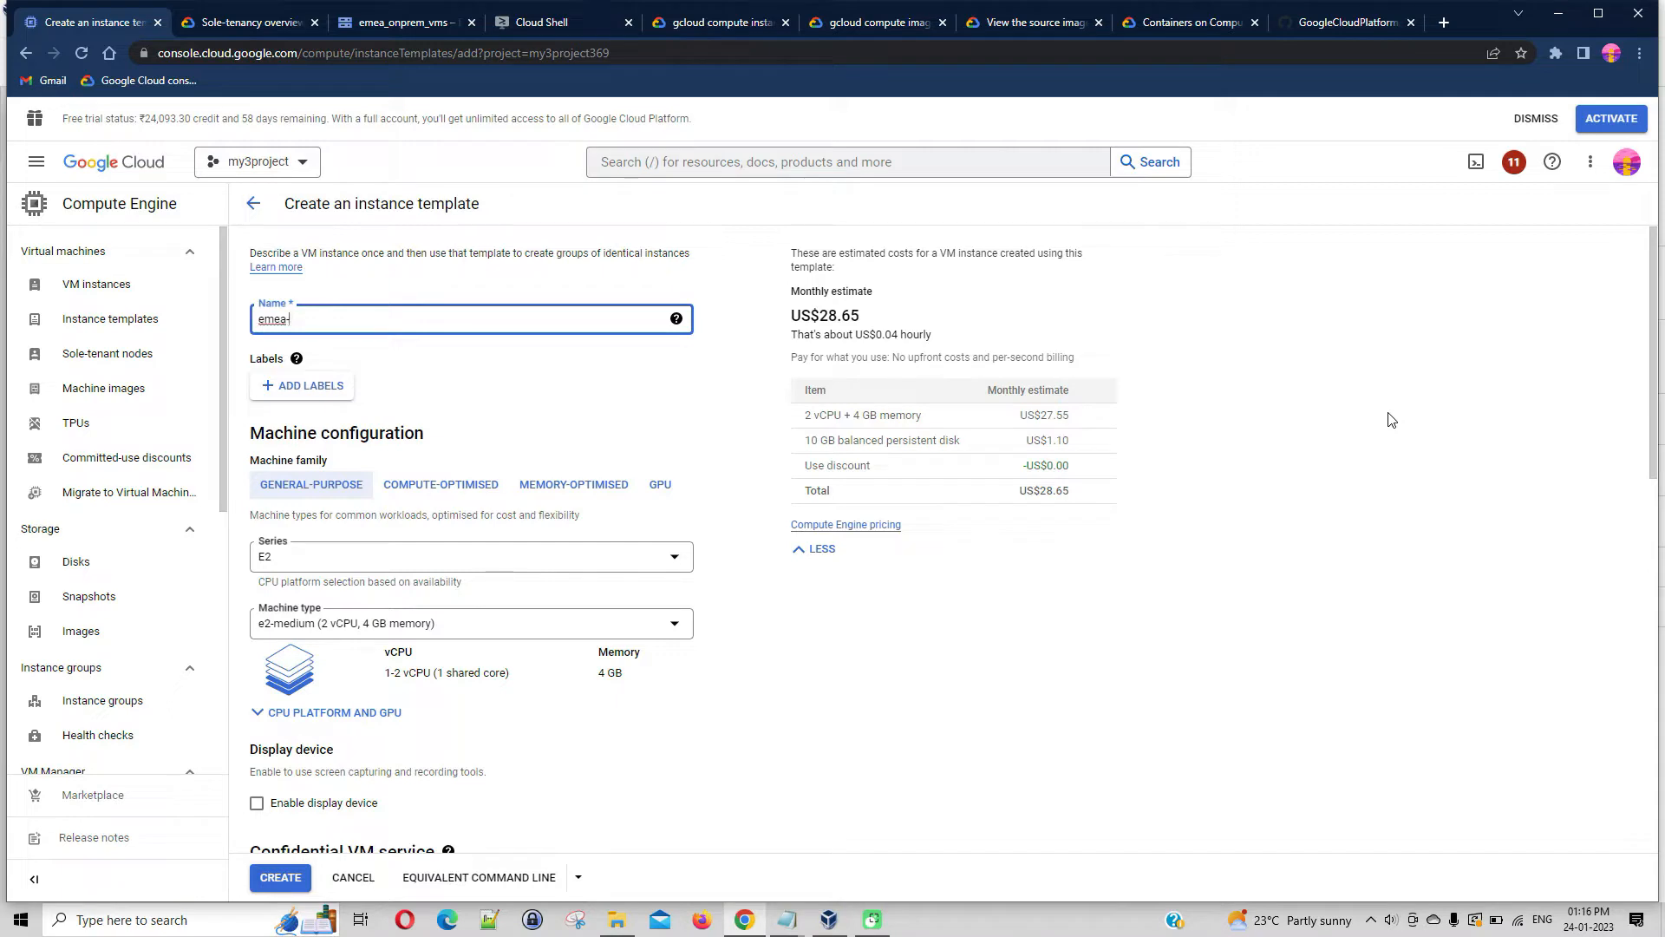
type("d")
key("BackSpace")
type("web-dev")
type("-template")
Keep the E2 series and try the e2-standard-32 machine type for the template
scroll(750, 578, "down", 1)
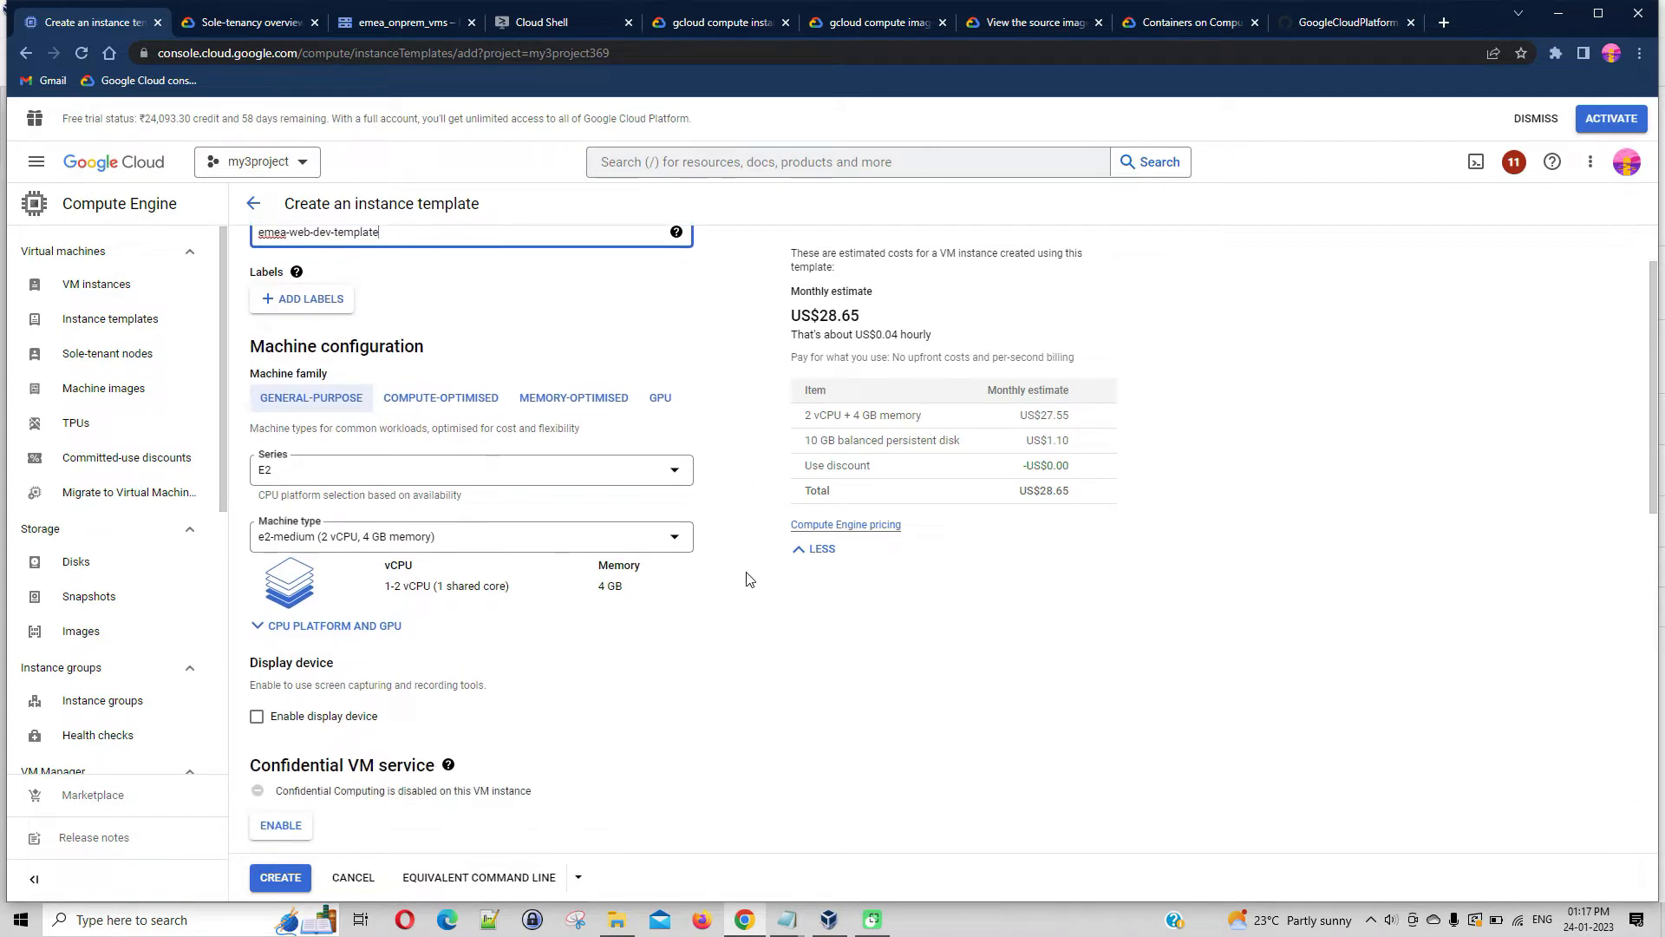
left_click(675, 475)
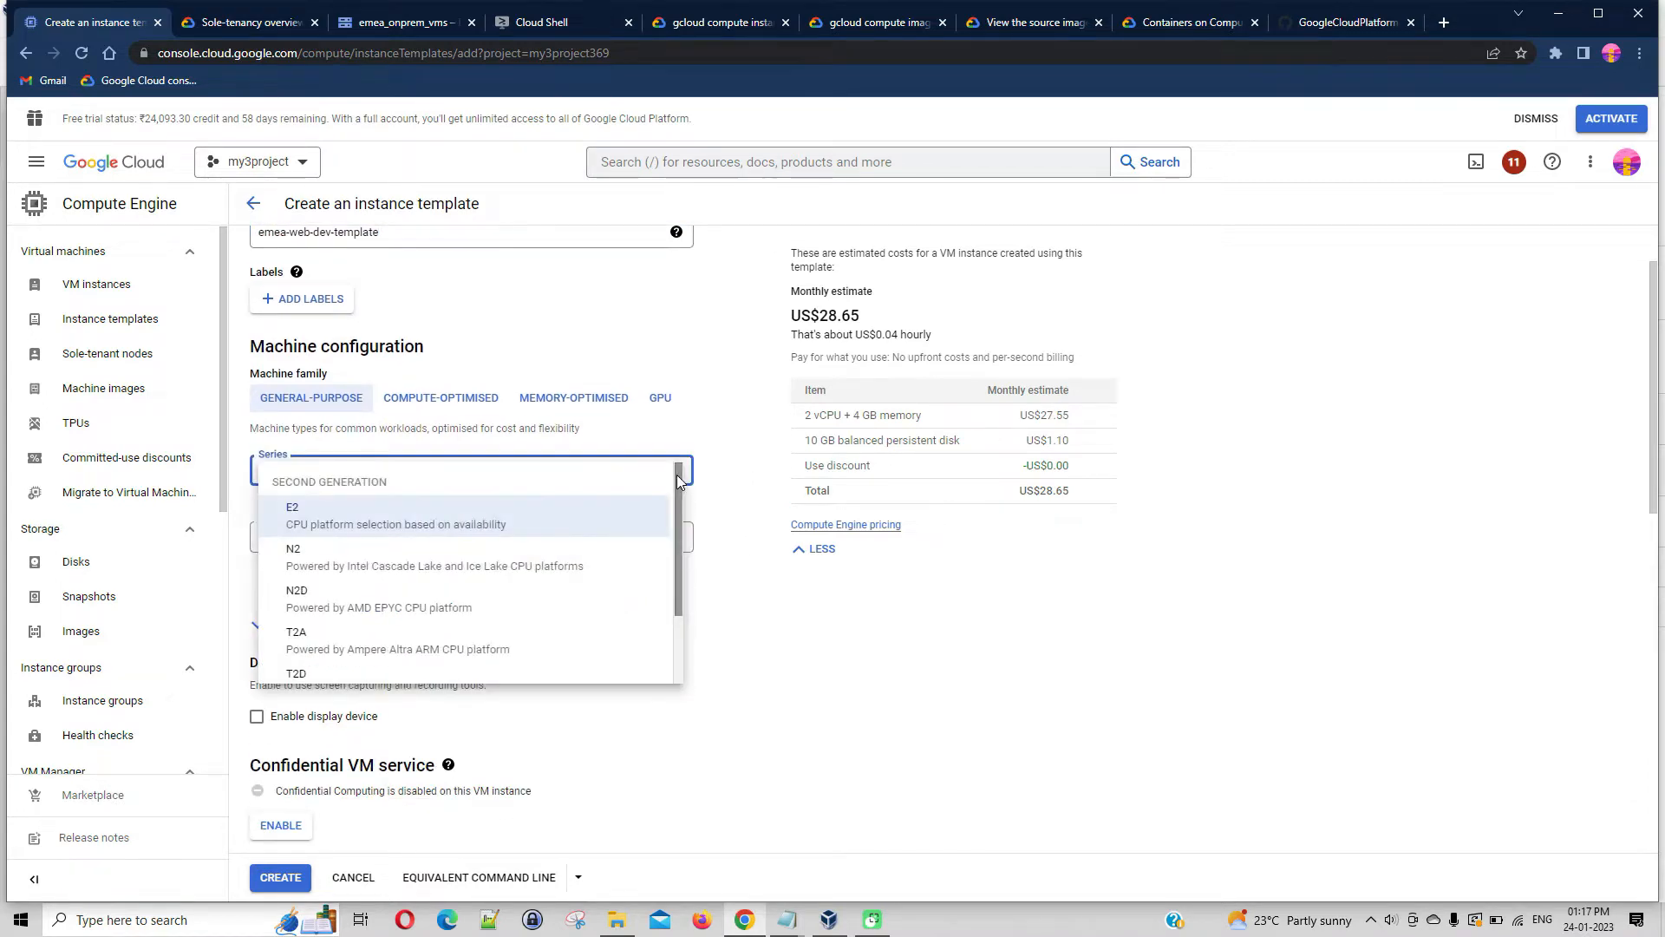
left_click(364, 532)
left_click(673, 545)
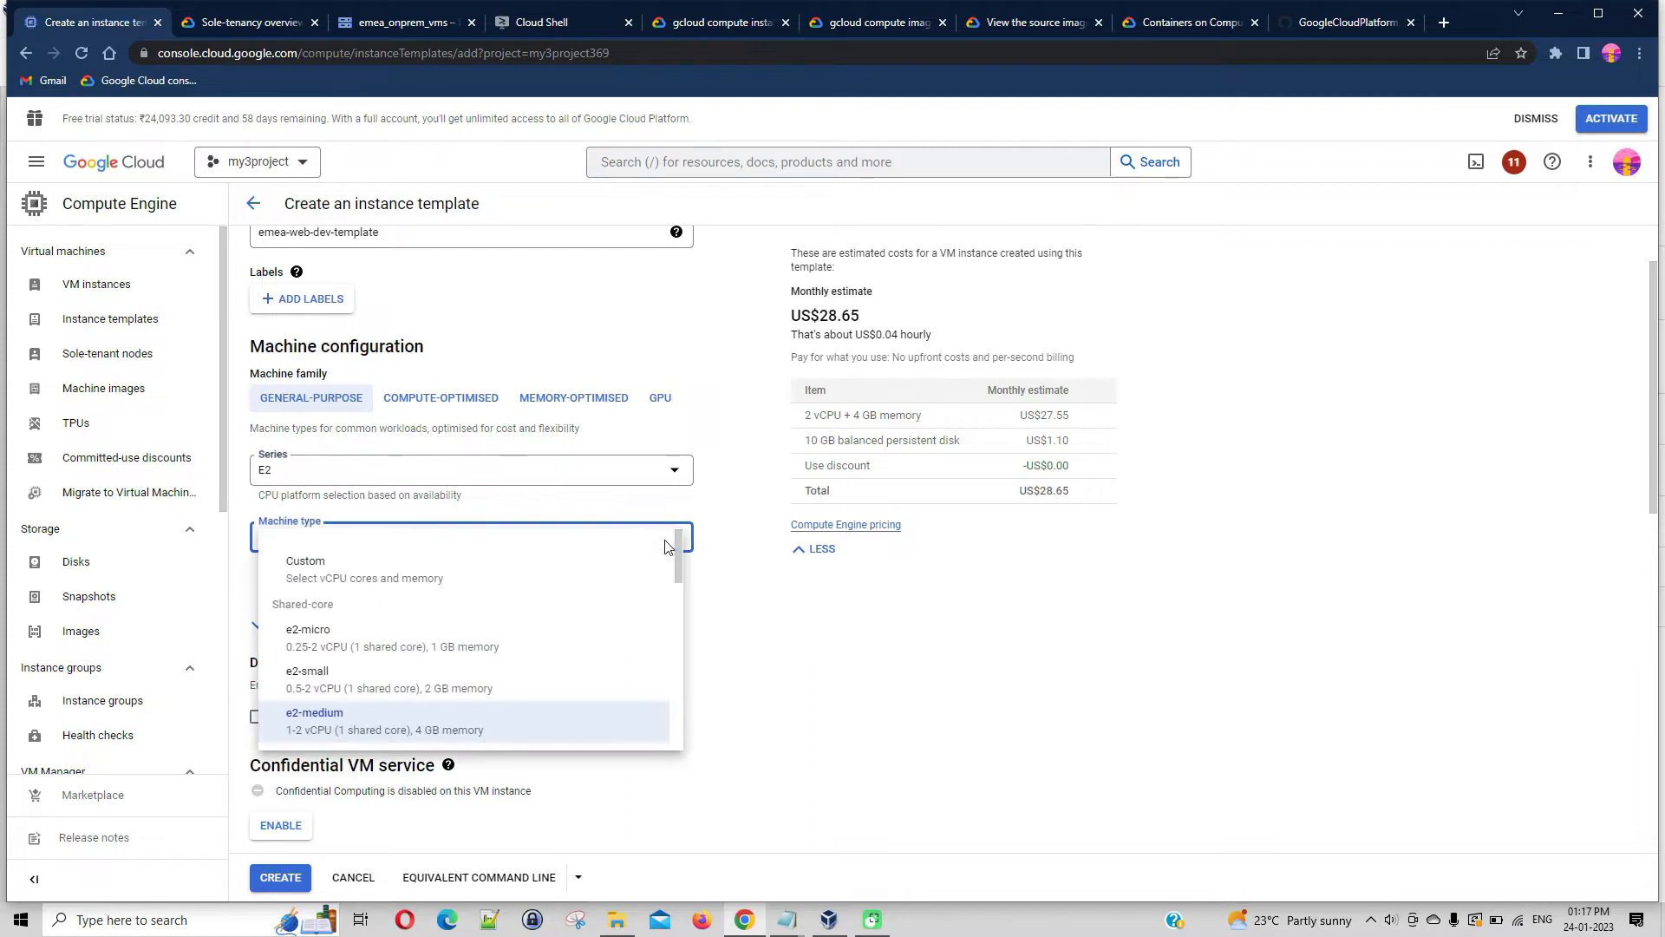
scroll(642, 646, "down", 1)
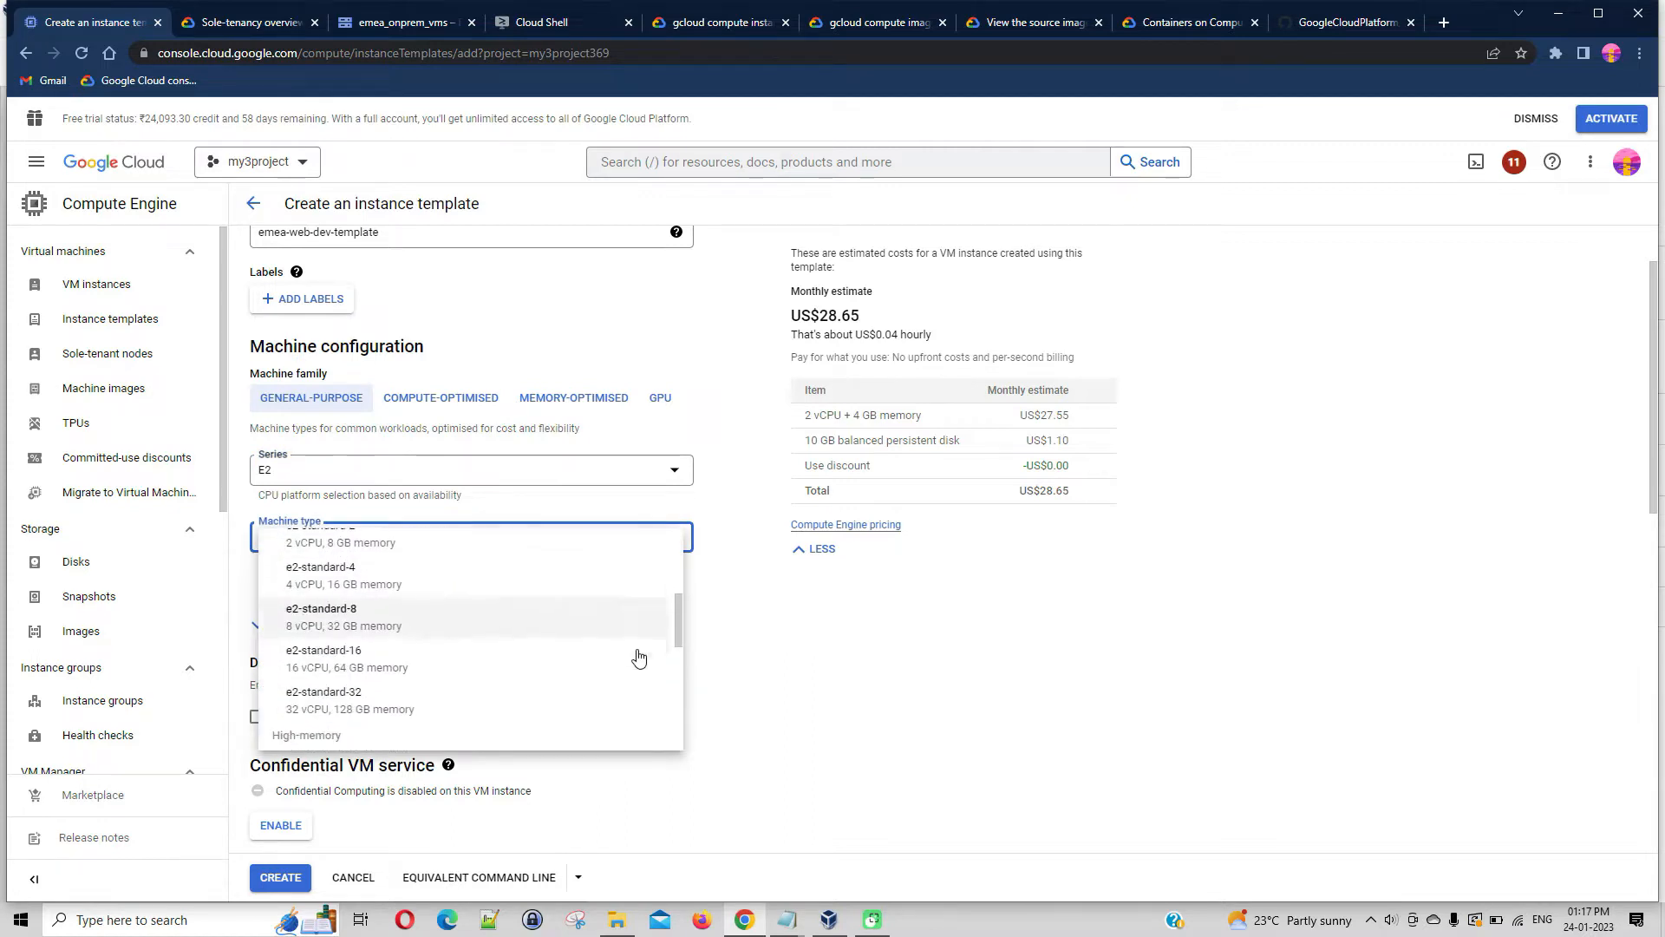
left_click(424, 713)
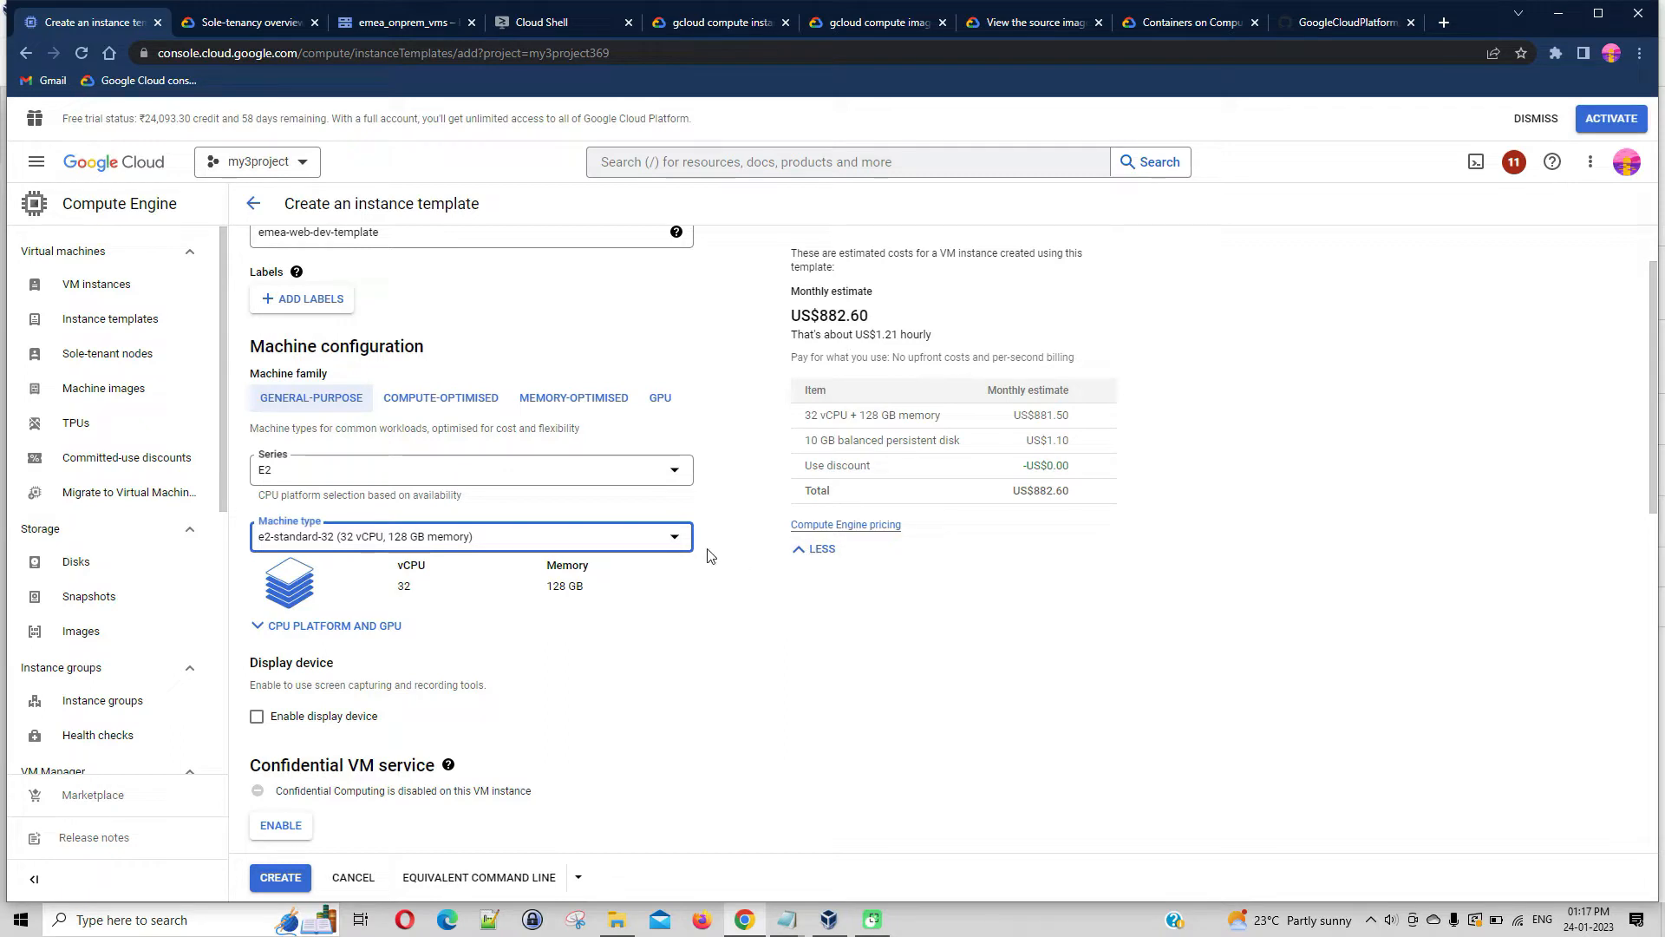
Set the template's machine type to e2-micro
left_click(677, 538)
scroll(620, 623, "up", 5)
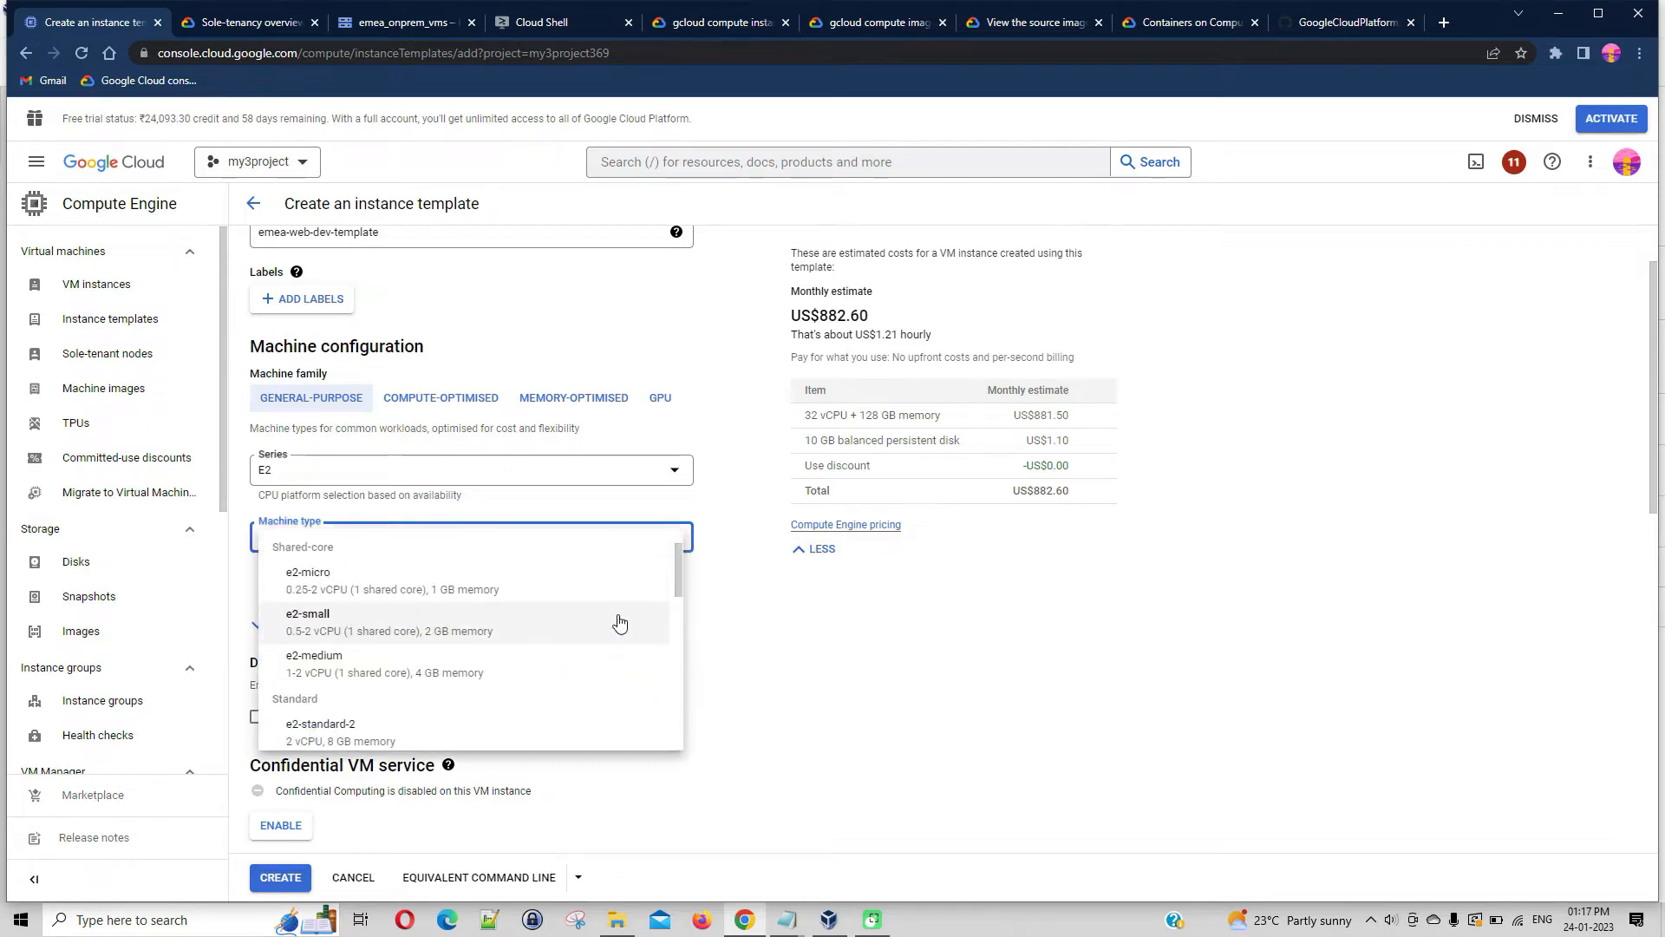
left_click(451, 596)
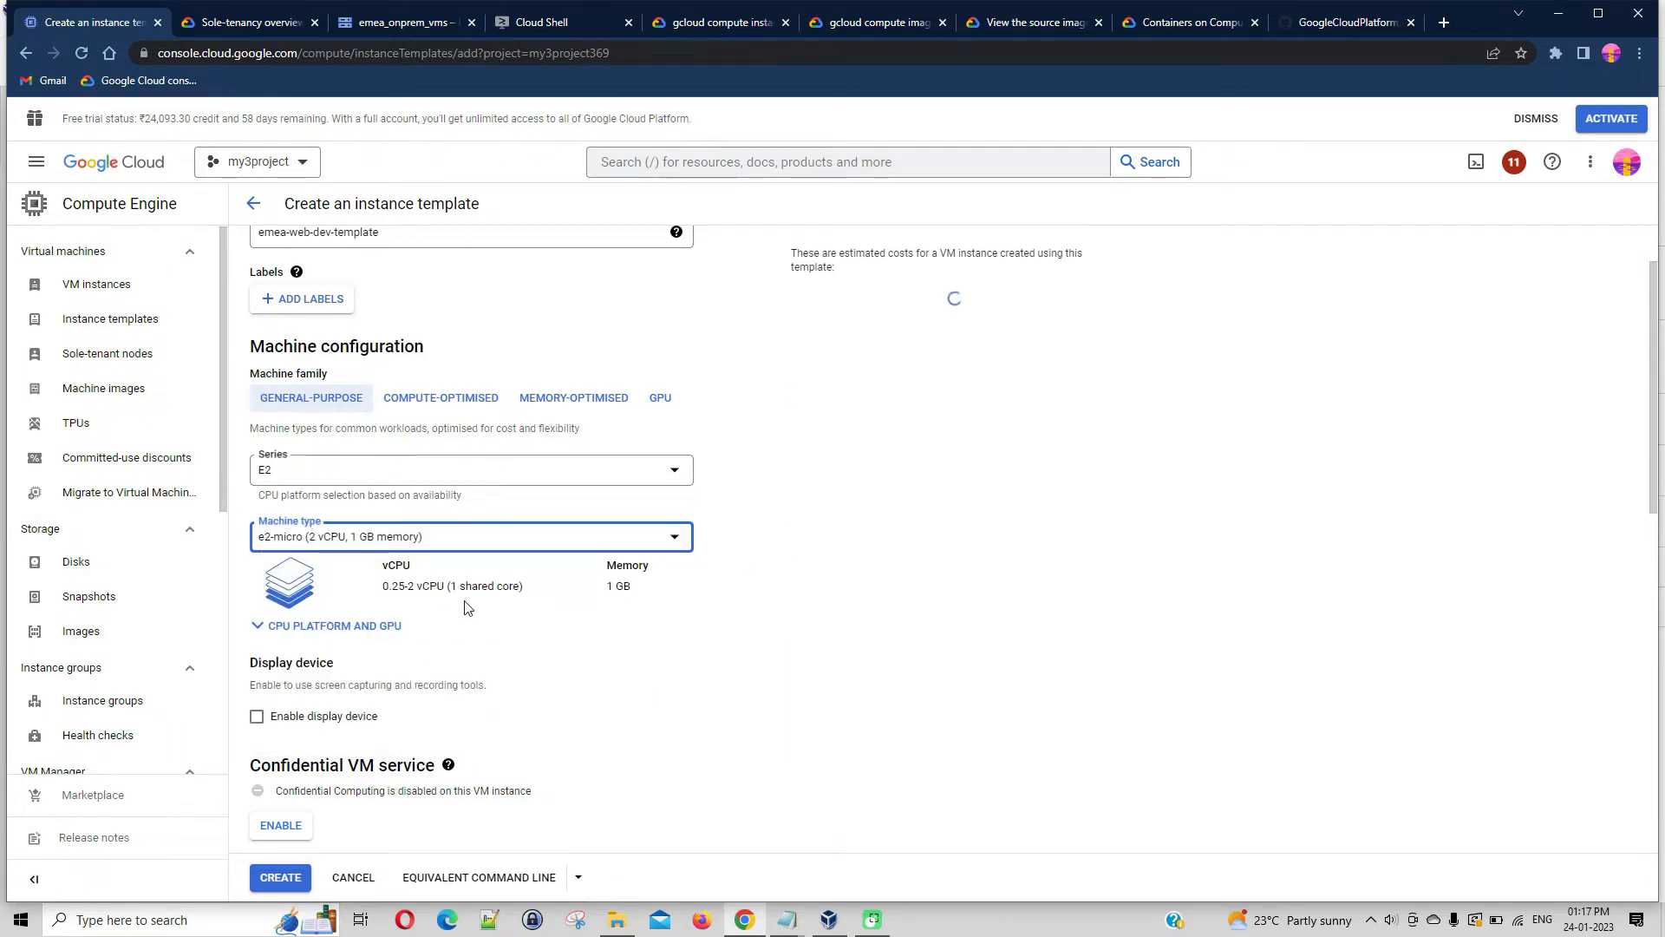
Change the boot disk's operating system to CentOS with version CentOS Stream 8
scroll(721, 633, "down", 2)
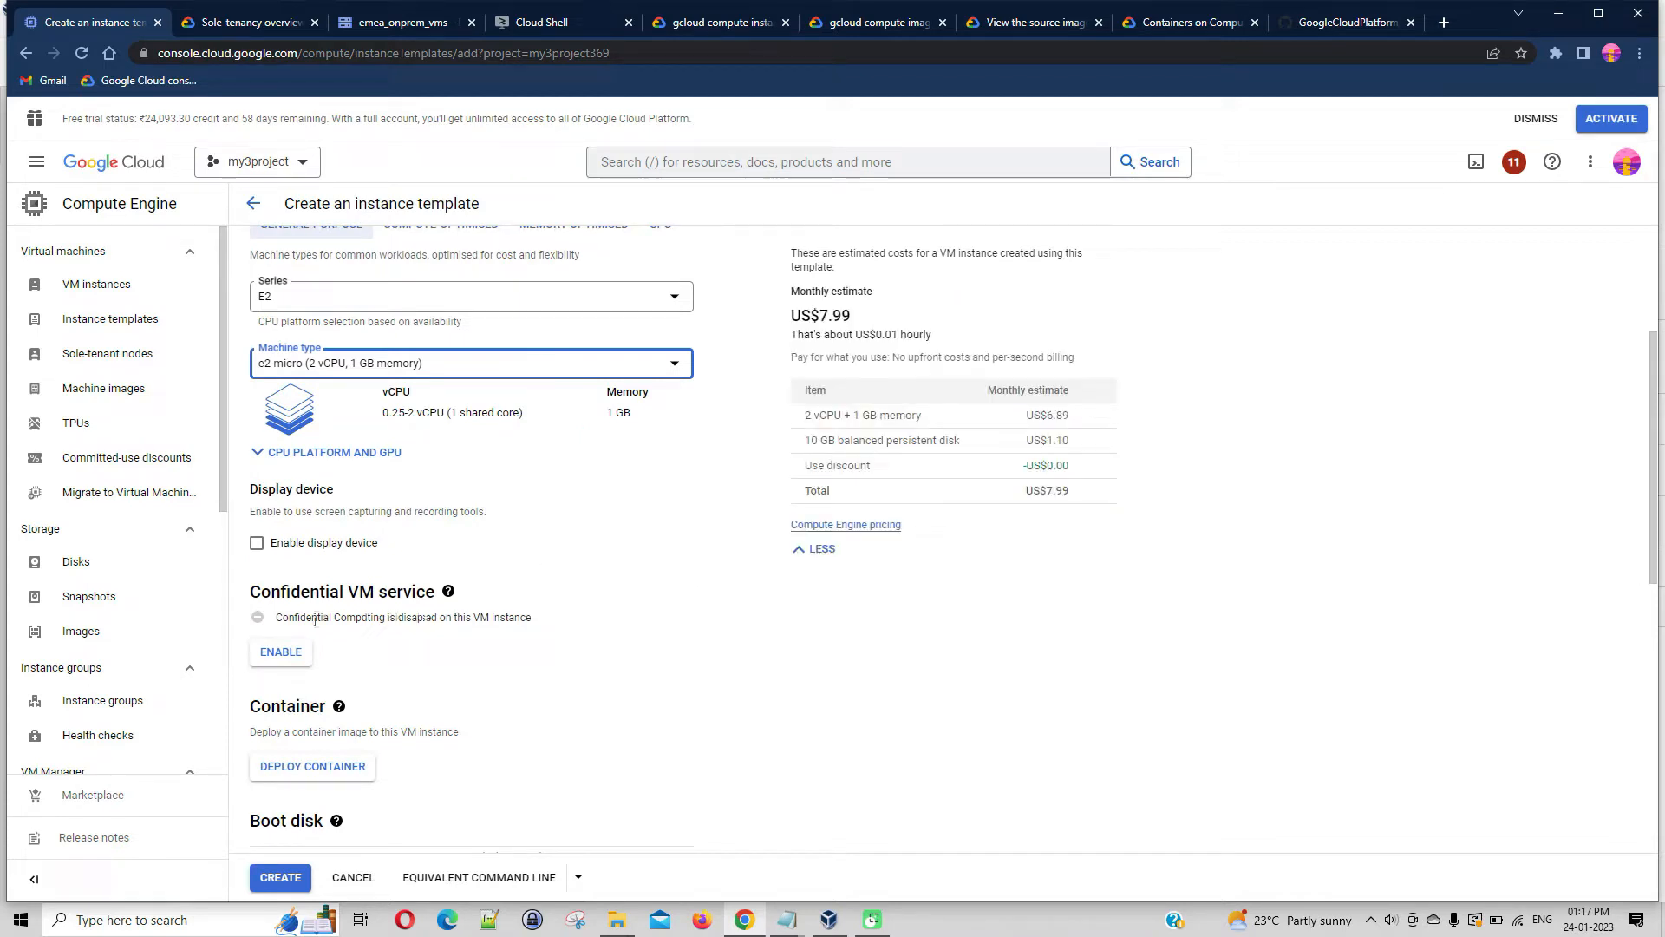
left_click_drag(276, 618, 553, 625)
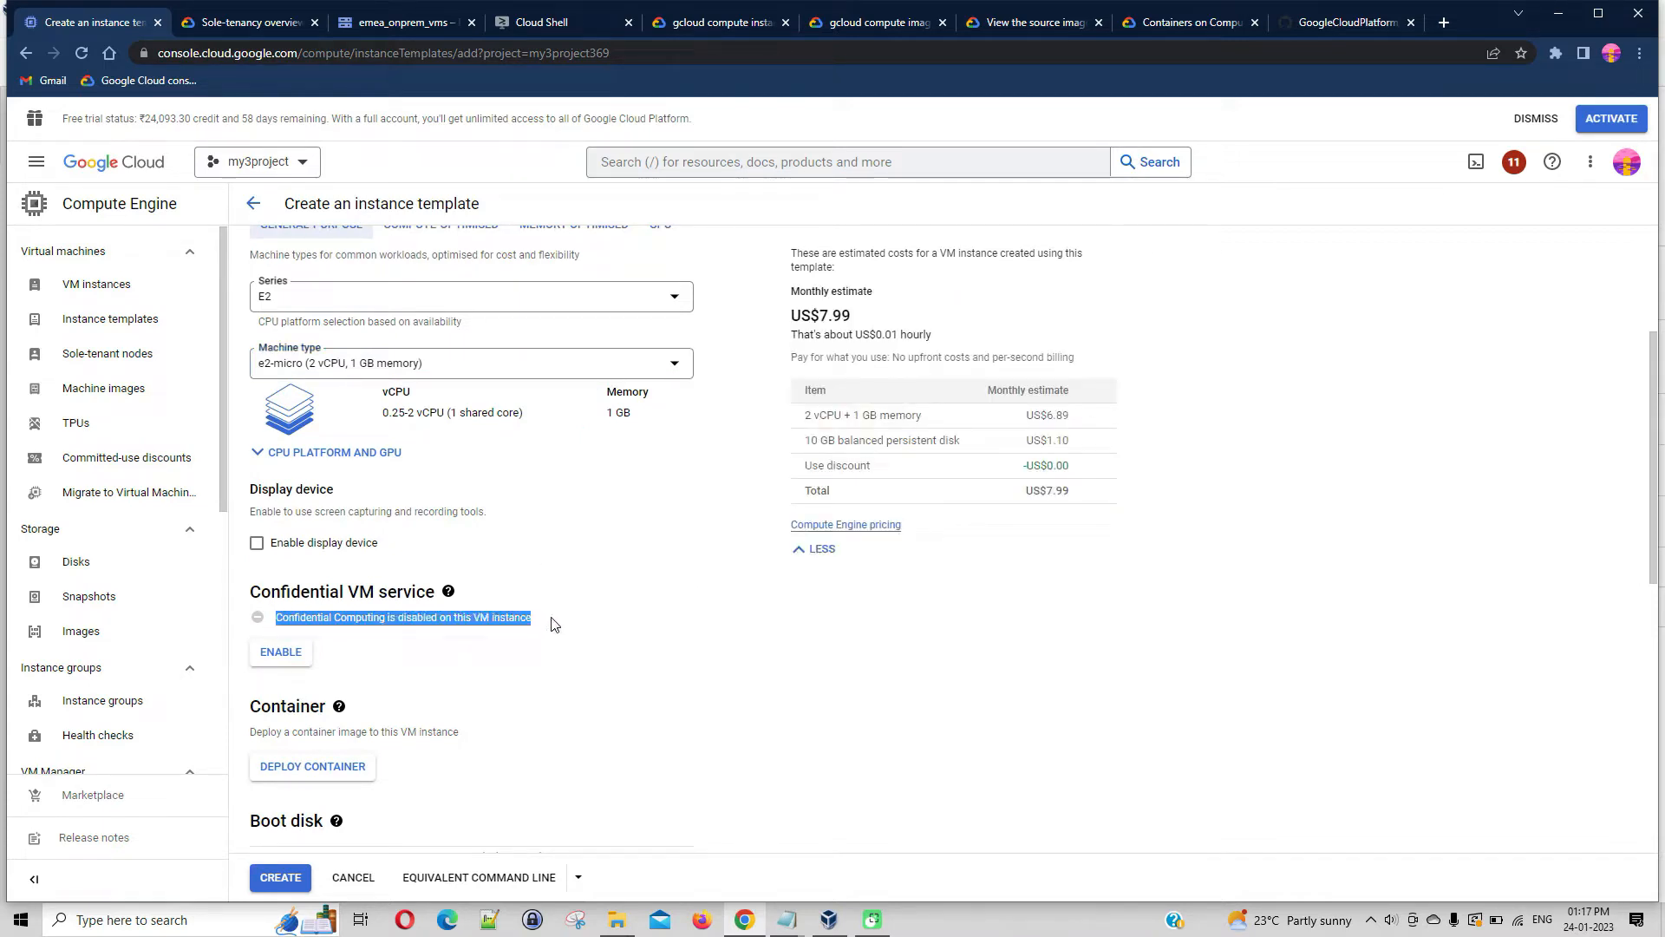
scroll(613, 646, "down", 1)
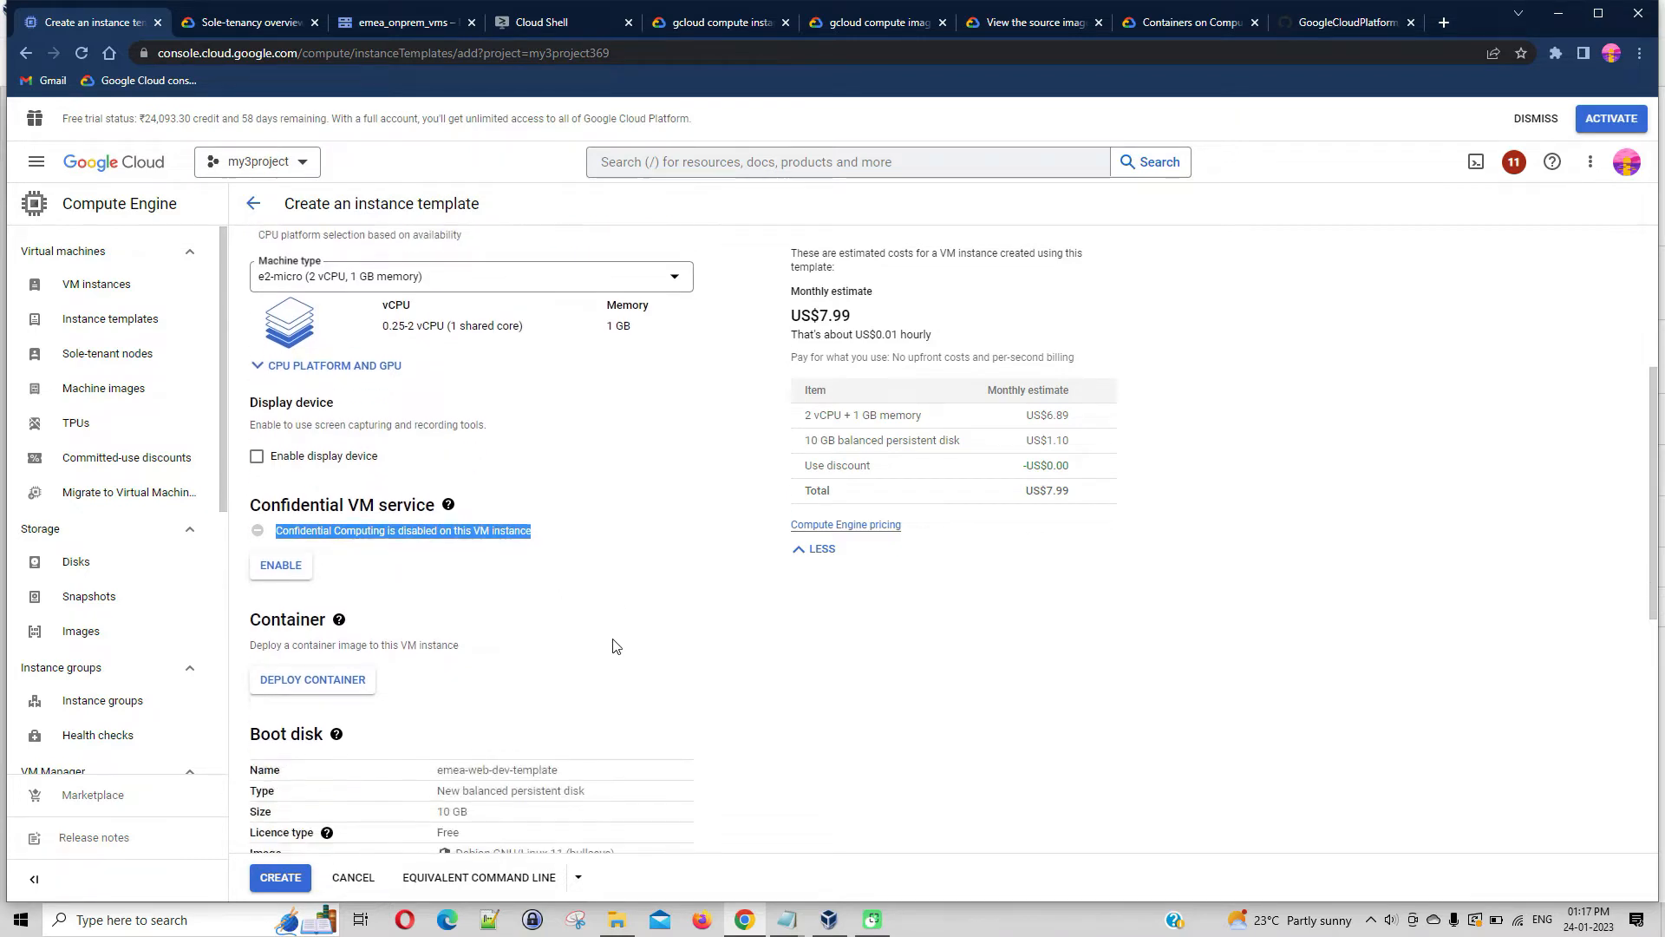
scroll(677, 616, "down", 2)
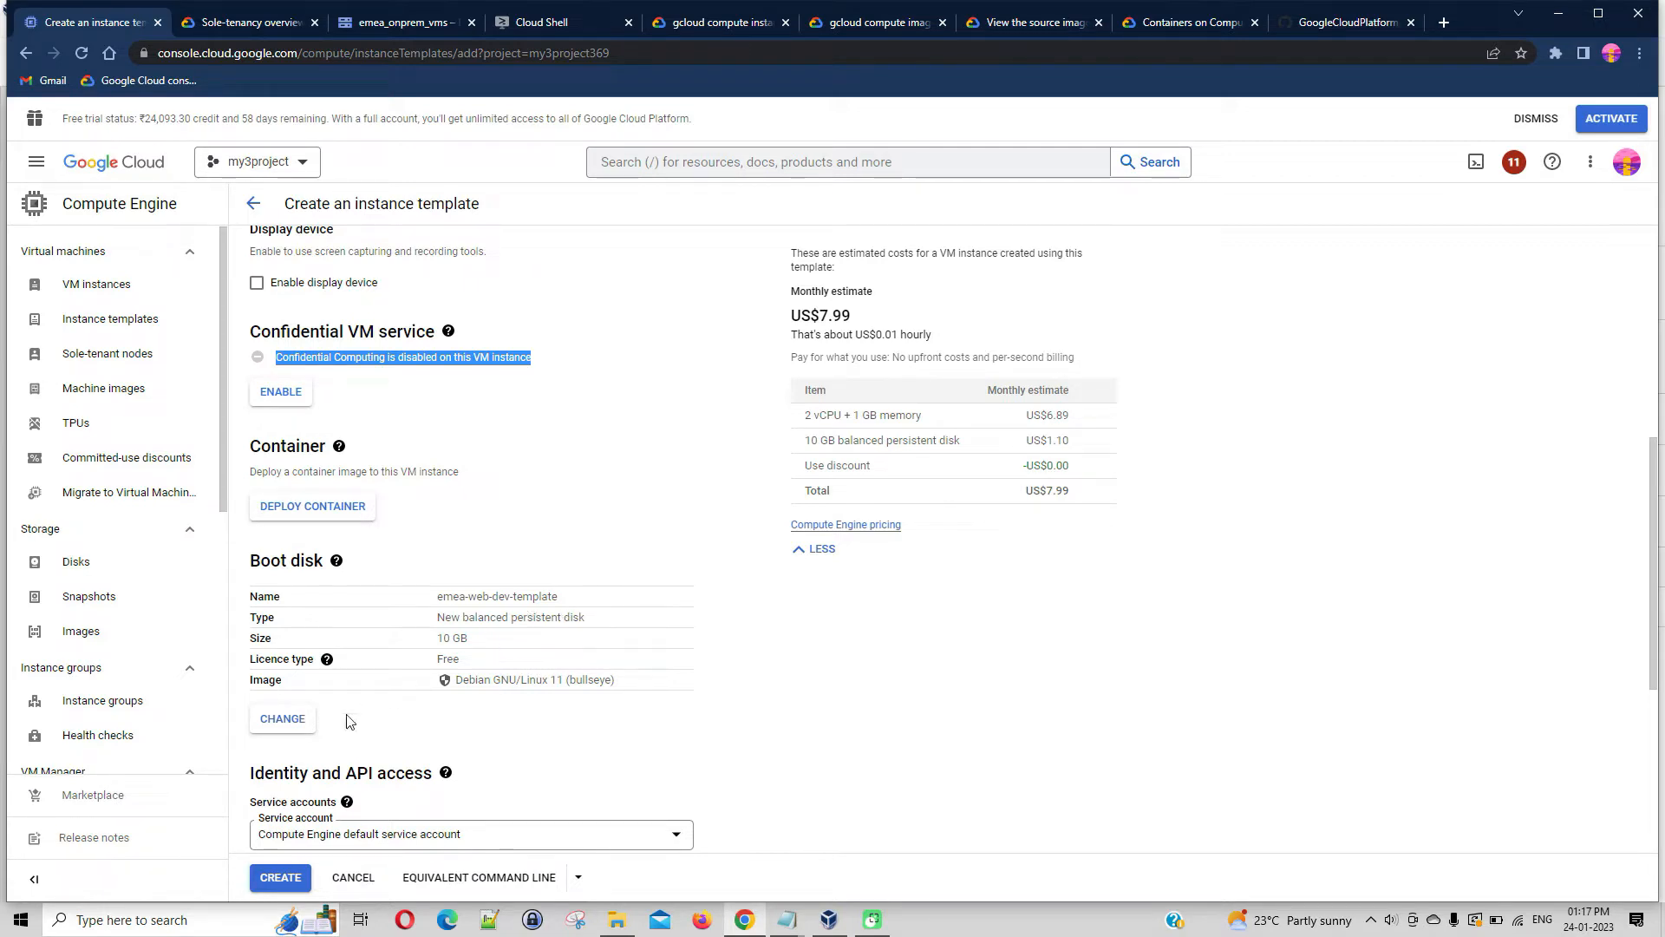
left_click(295, 719)
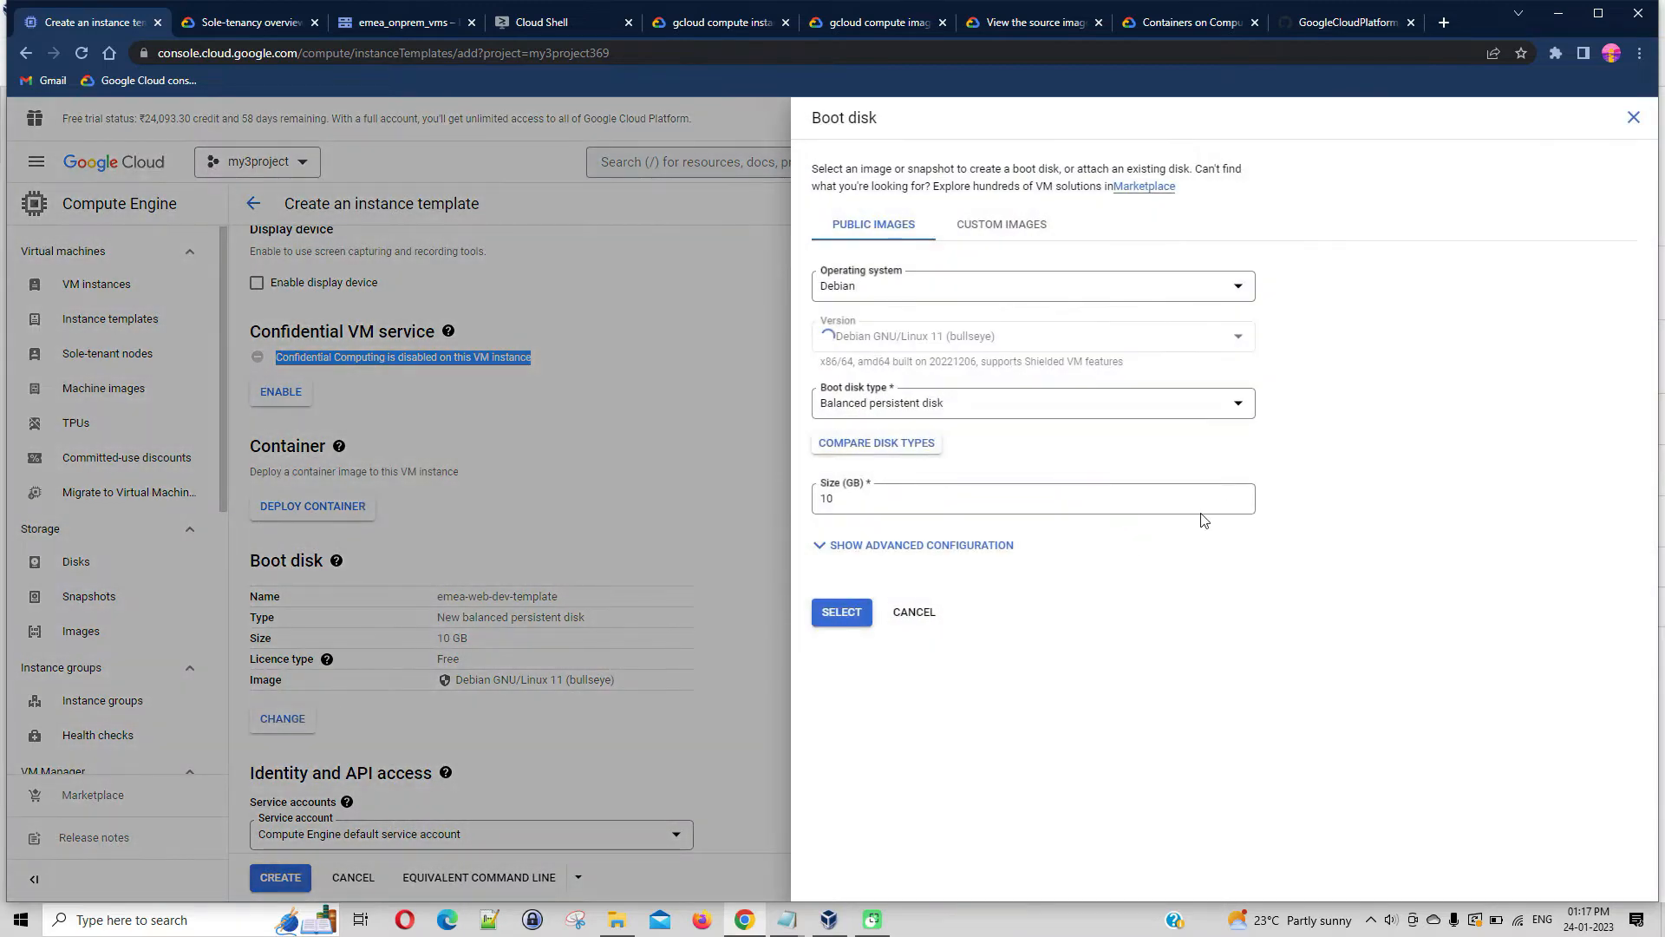
left_click(1231, 287)
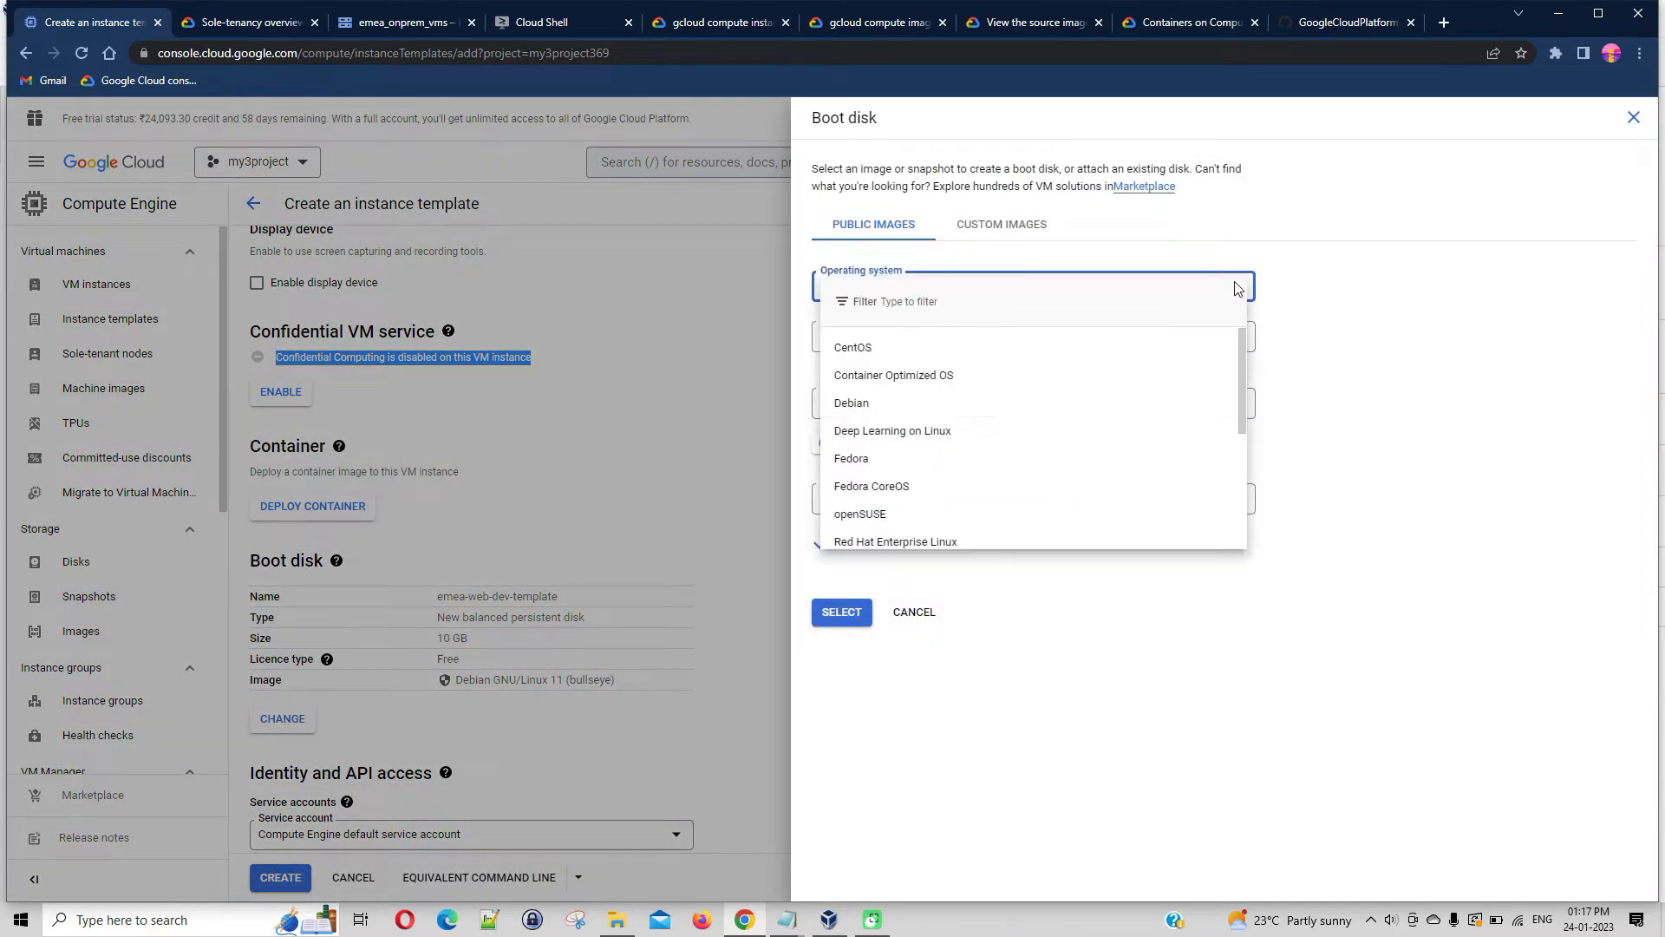
left_click(876, 346)
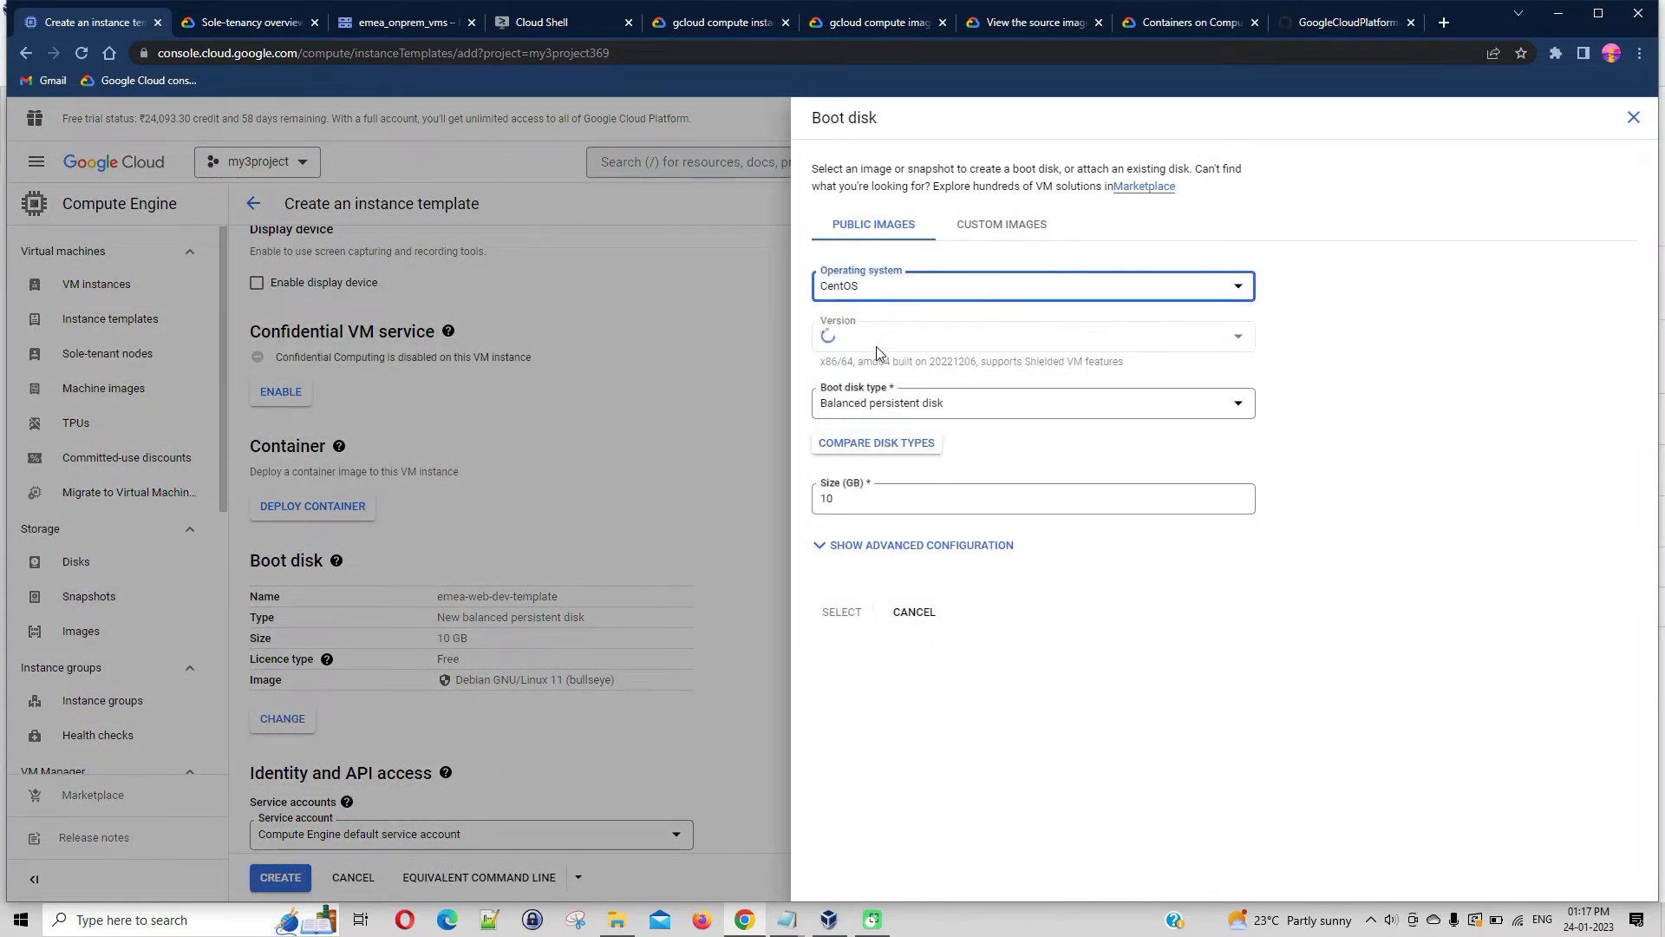
left_click(1242, 337)
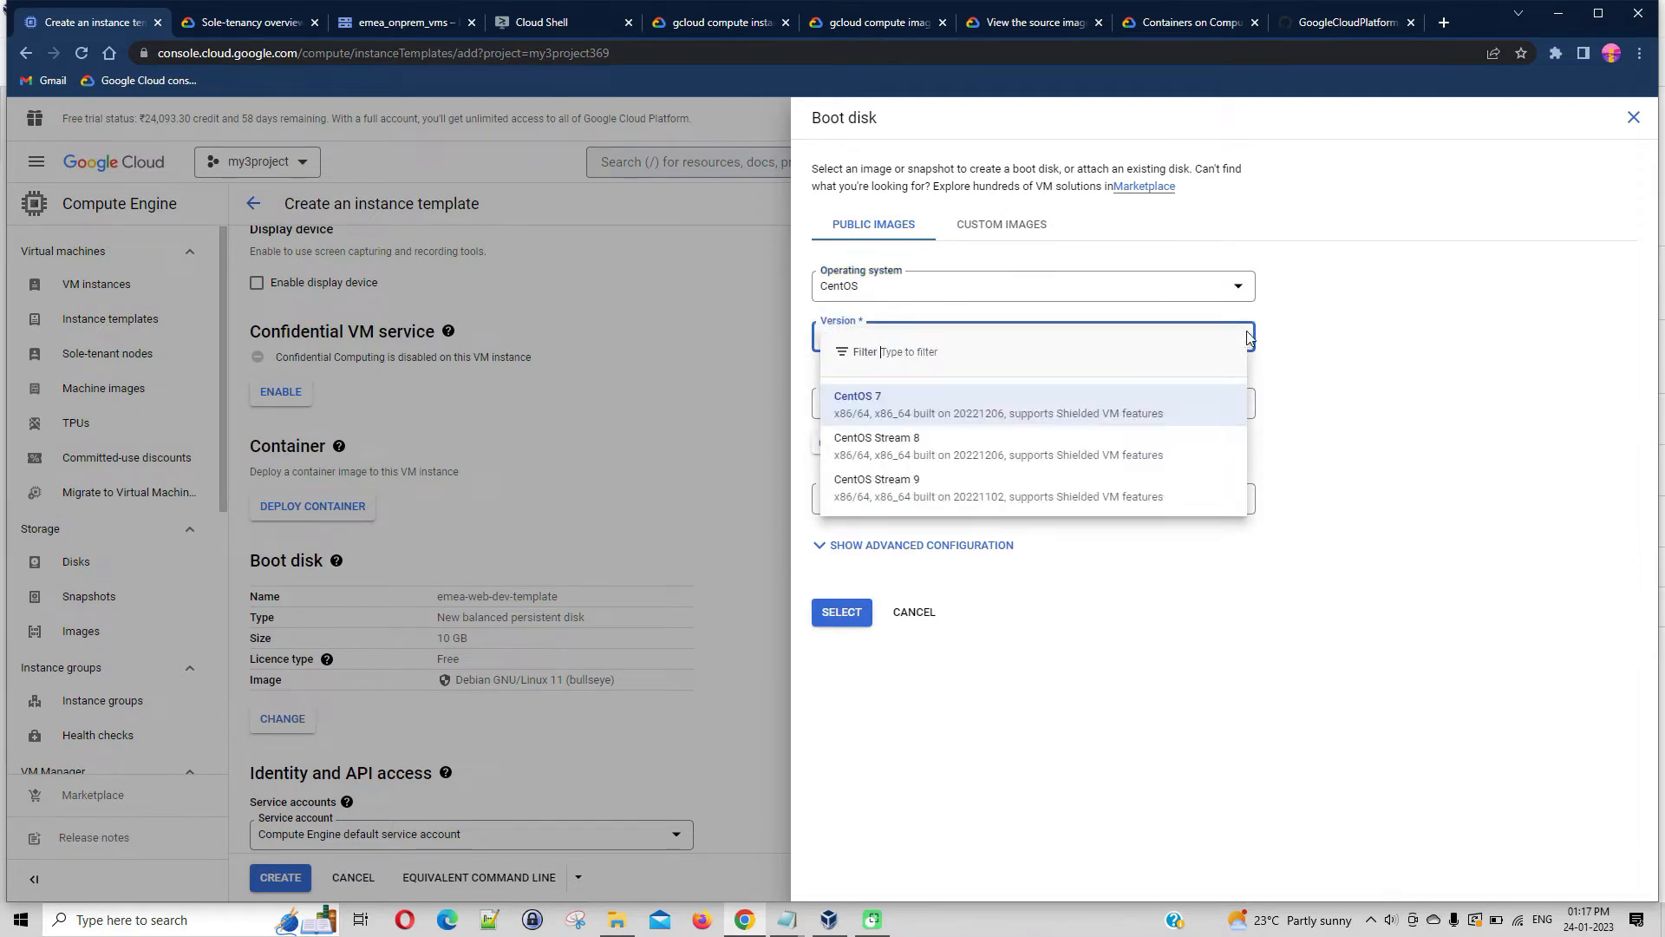
left_click(973, 446)
Set the boot disk size to 25 GB and show its advanced configuration
left_click(902, 499)
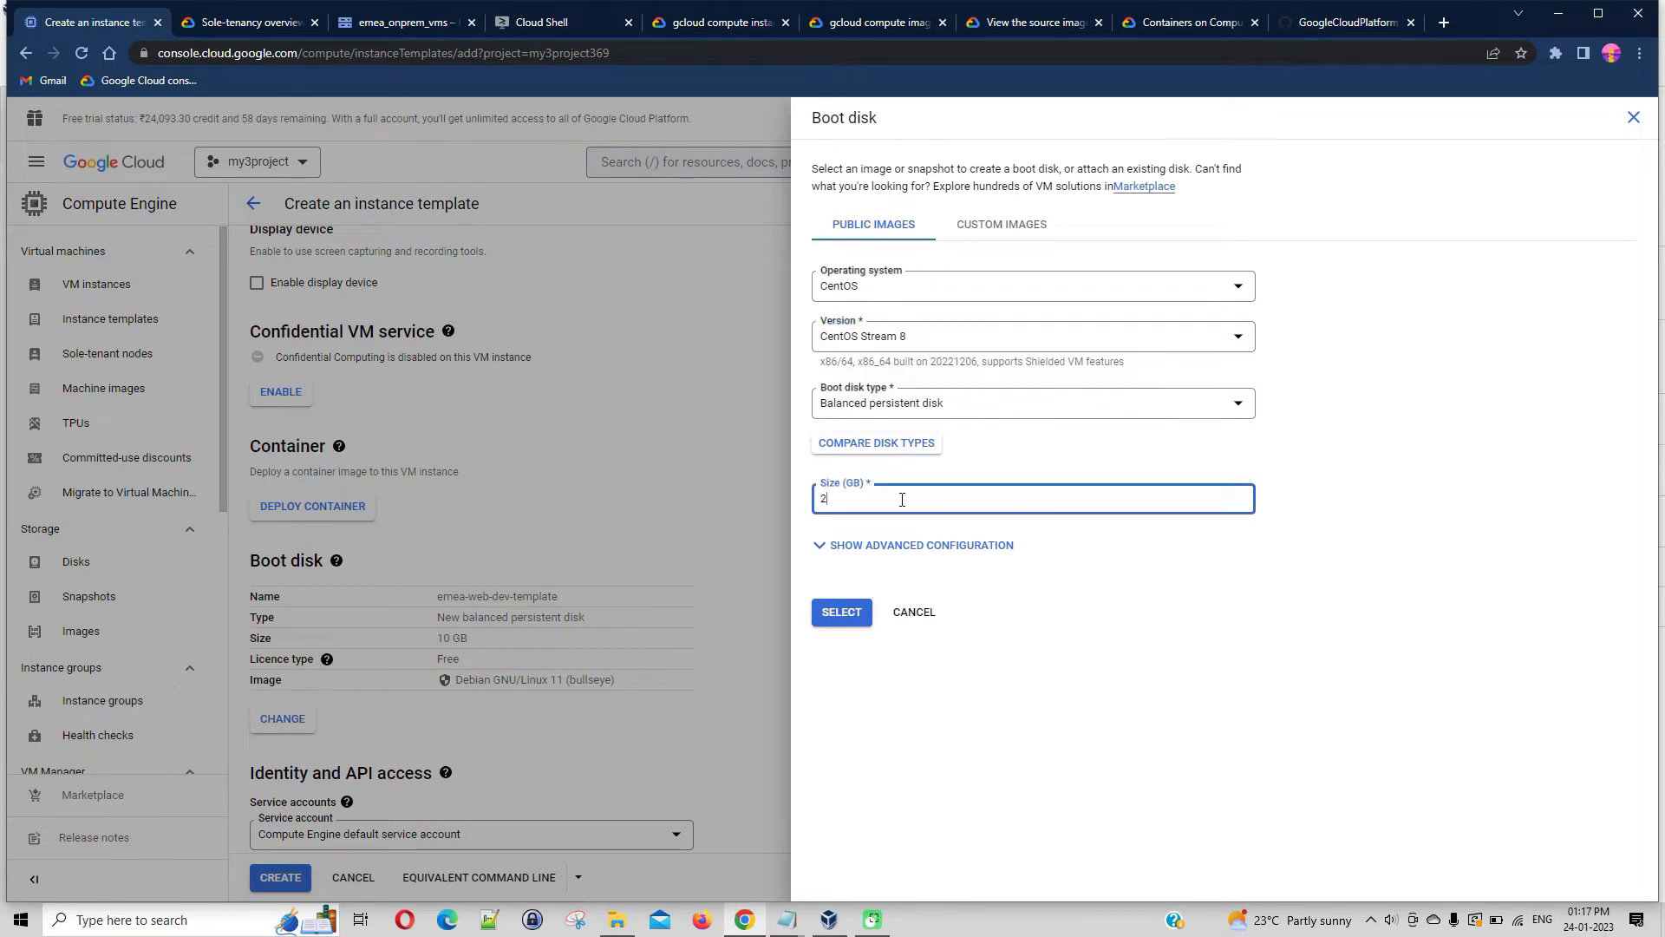
left_click(821, 546)
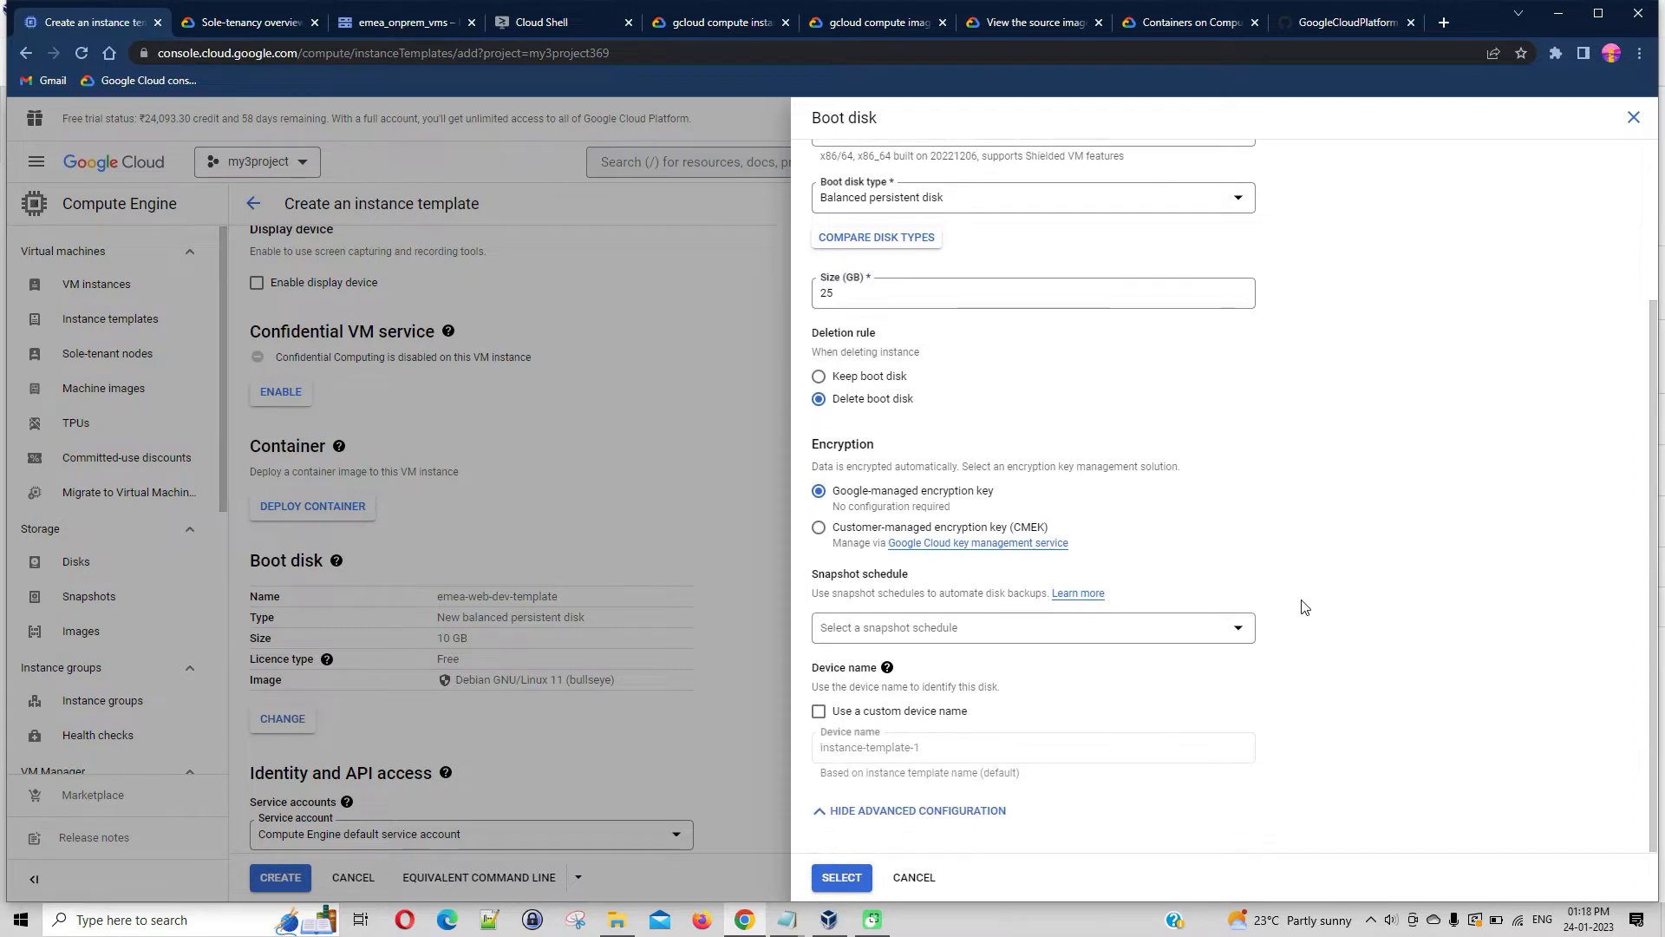
scroll(963, 382, "up", 2)
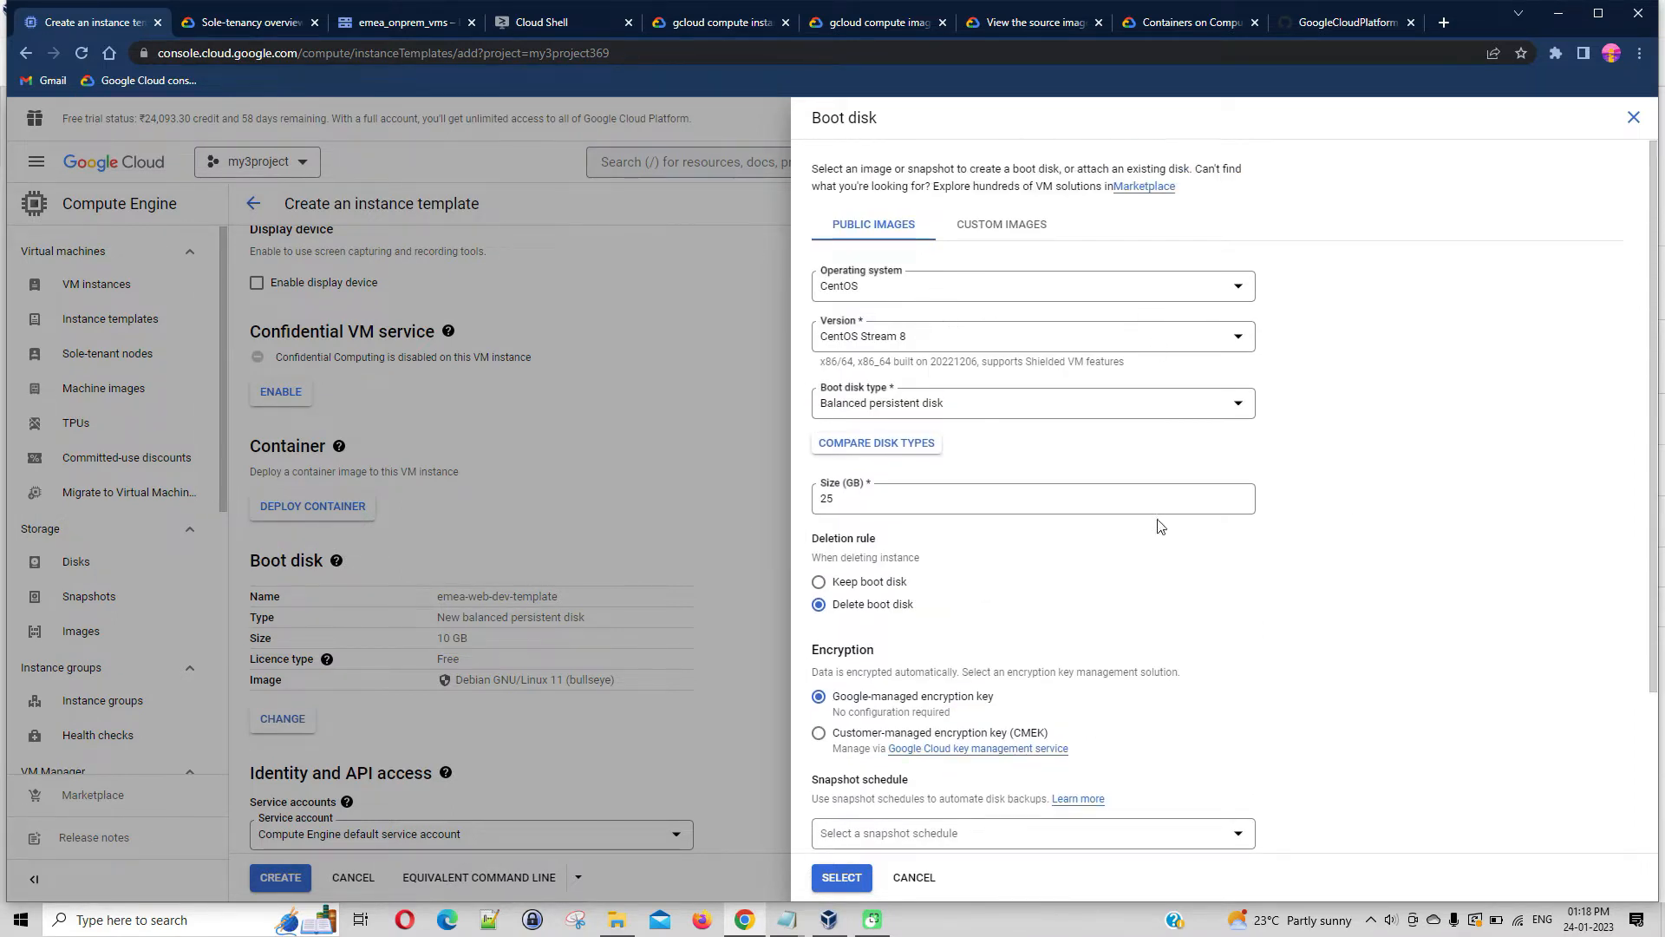
scroll(1379, 525, "down", 3)
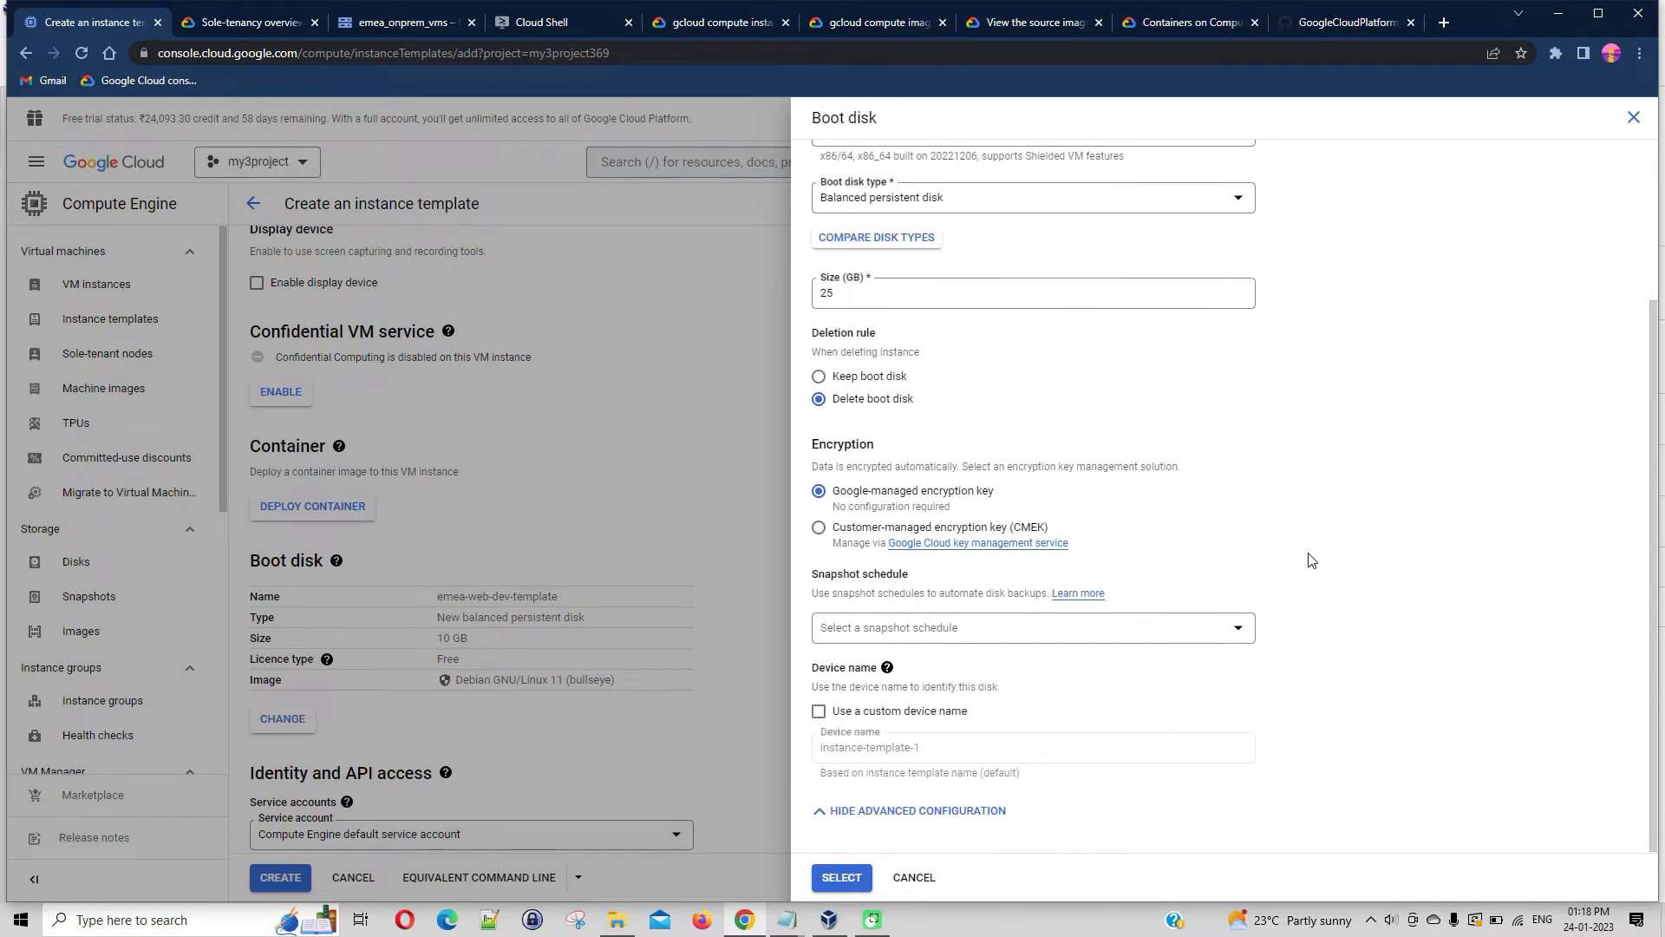
Give the boot disk the custom device name emea-web-dev-templatev01 and apply the boot disk settings
left_click(819, 711)
left_click(966, 753)
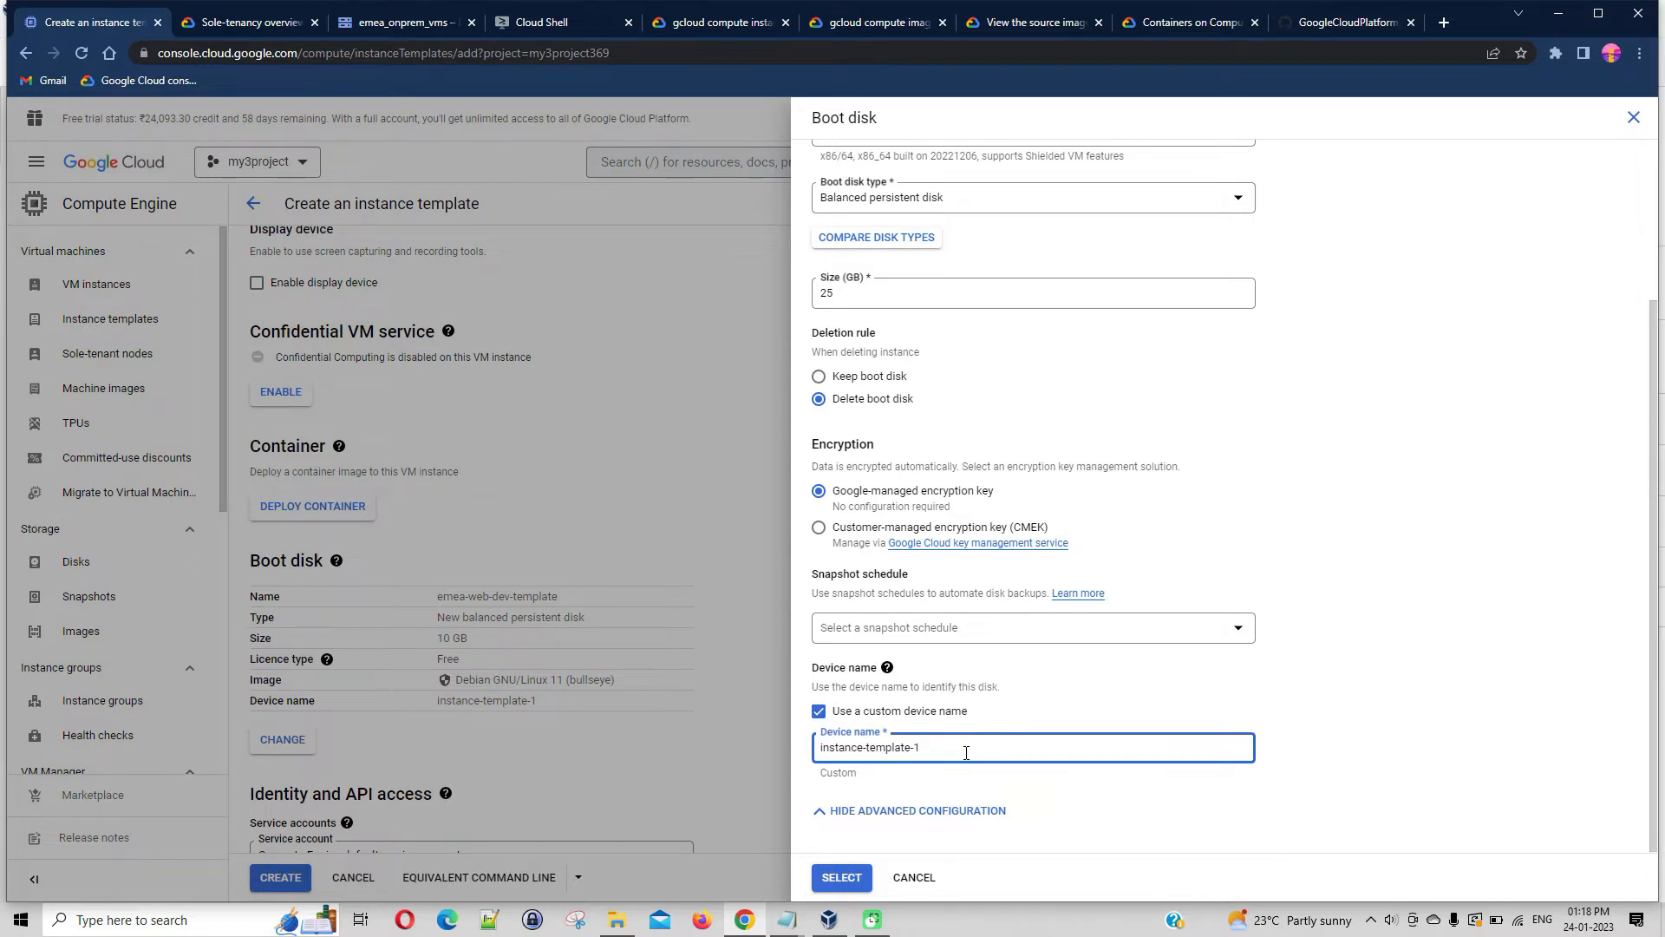
left_click_drag(943, 752, 804, 761)
type("rmrs")
type("ea-web-dev")
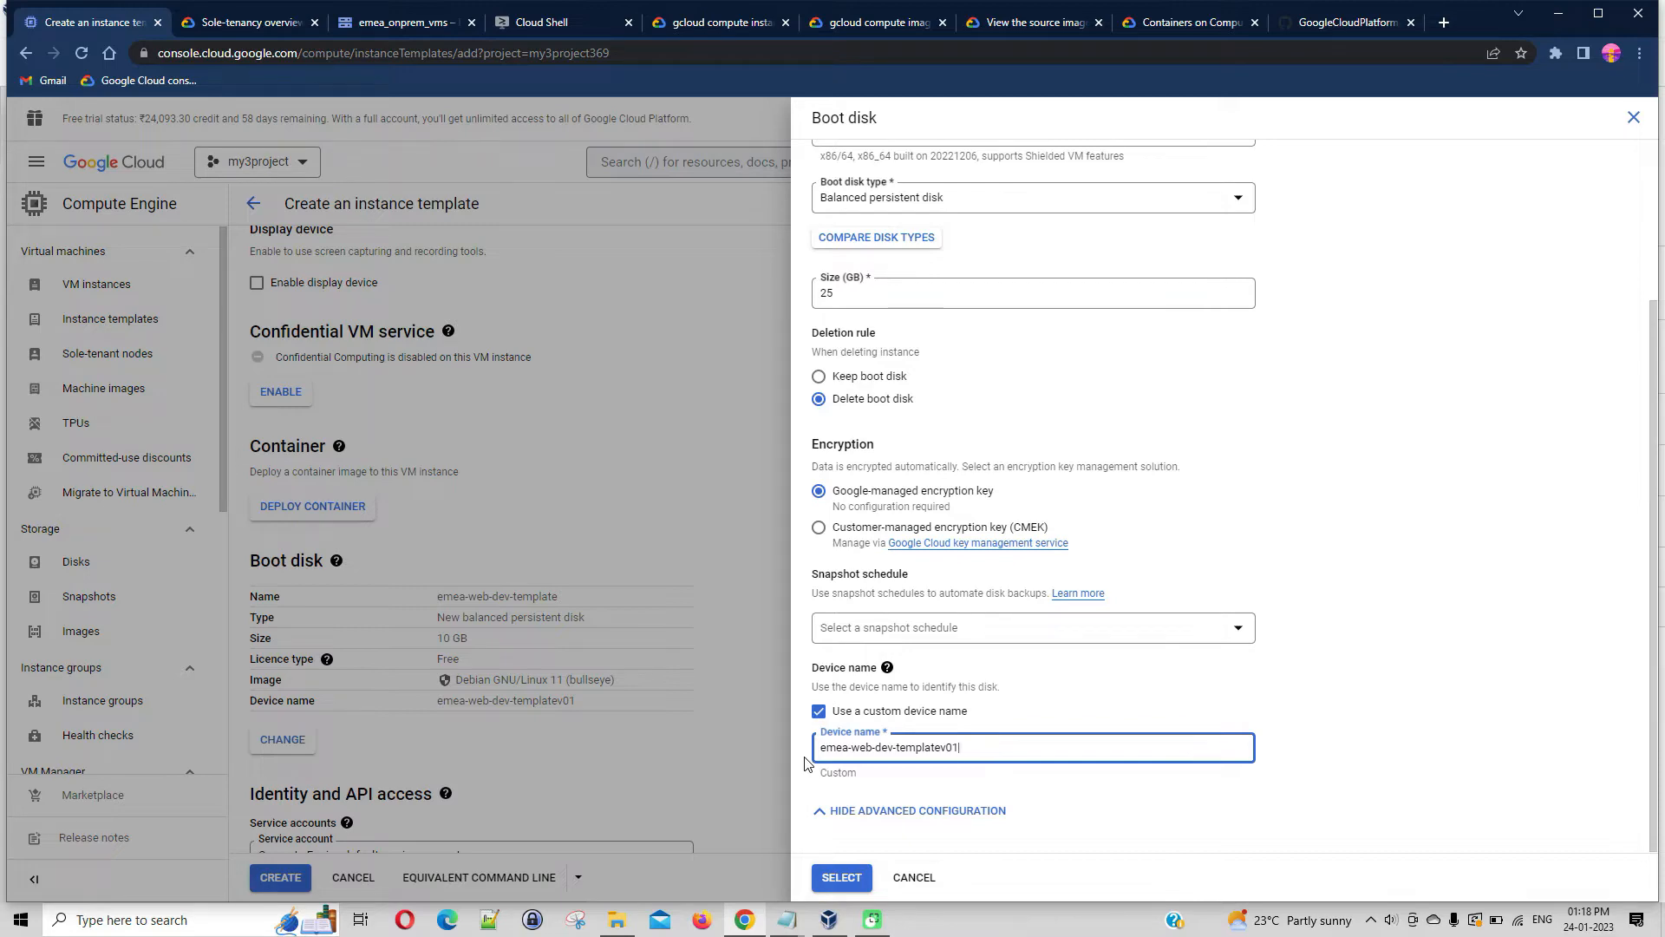
left_click(858, 877)
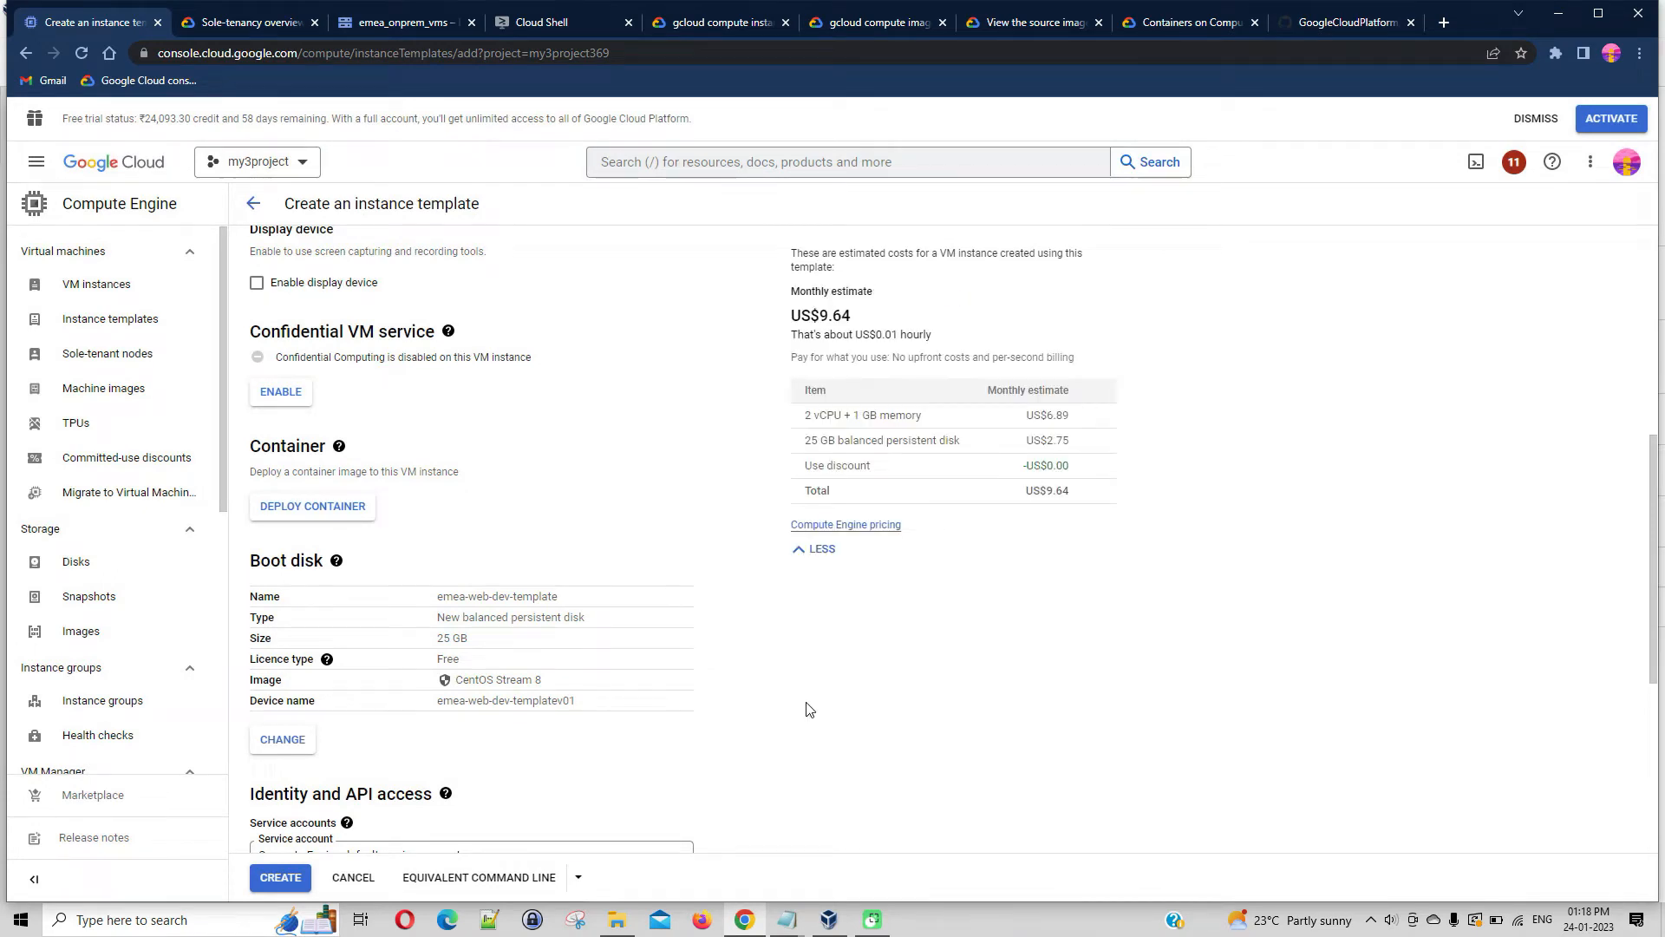
Review the instance template's settings, from name and machine configuration through boot disk, access scopes and firewall
scroll(777, 696, "down", 2)
scroll(777, 696, "down", 3)
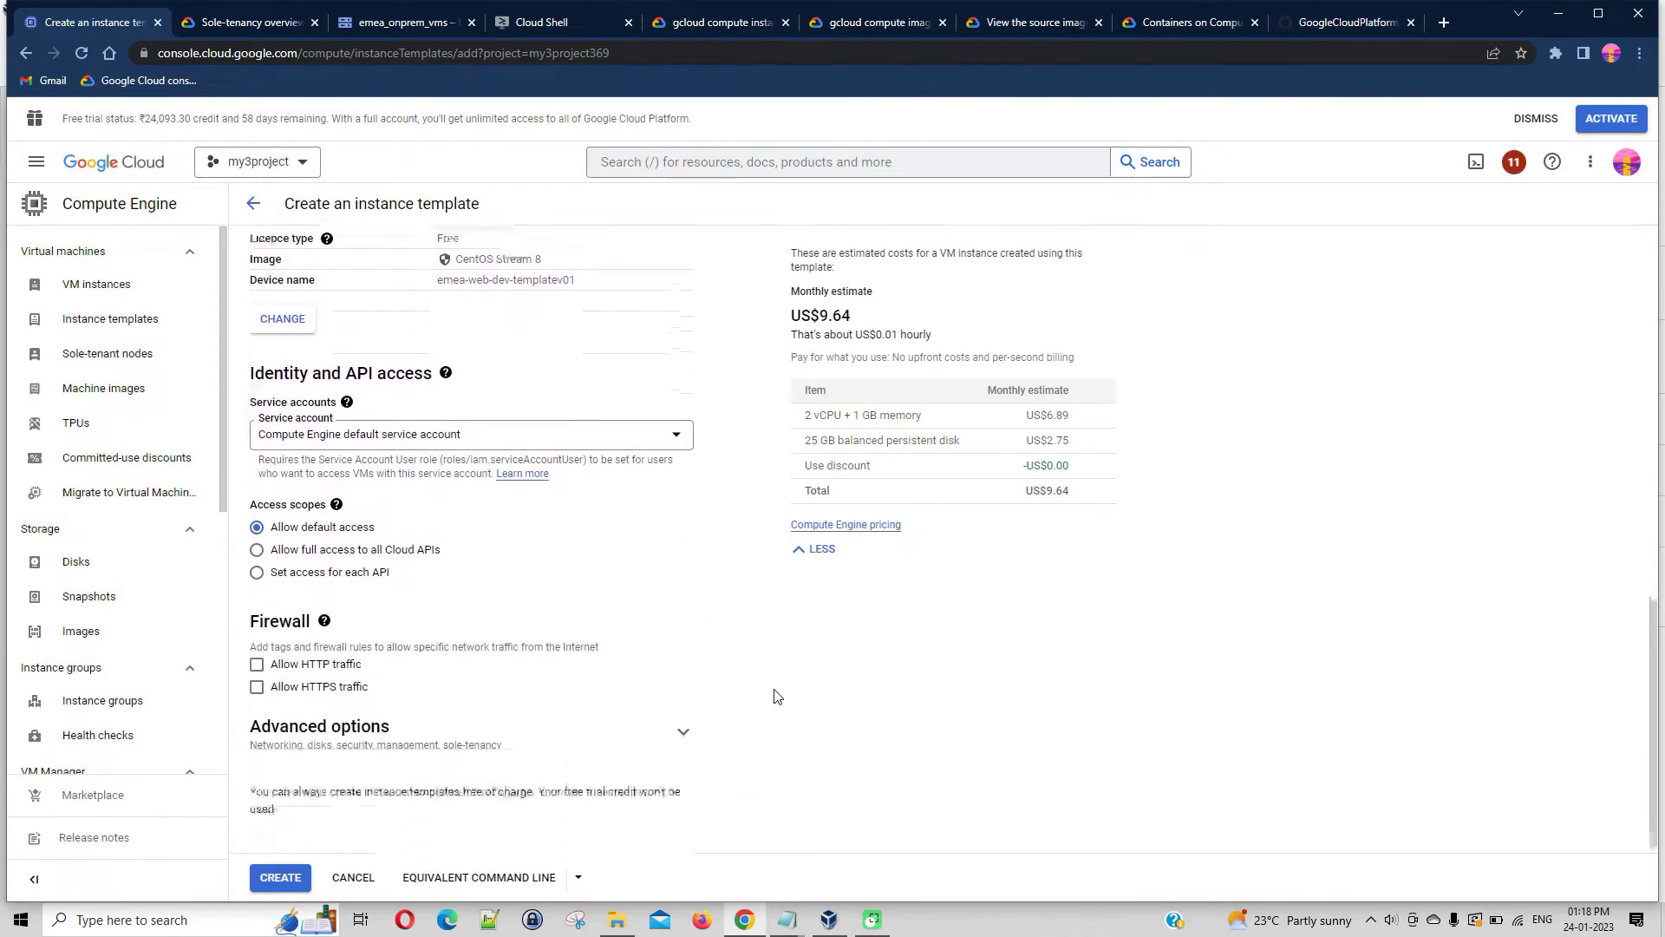
scroll(779, 684, "up", 9)
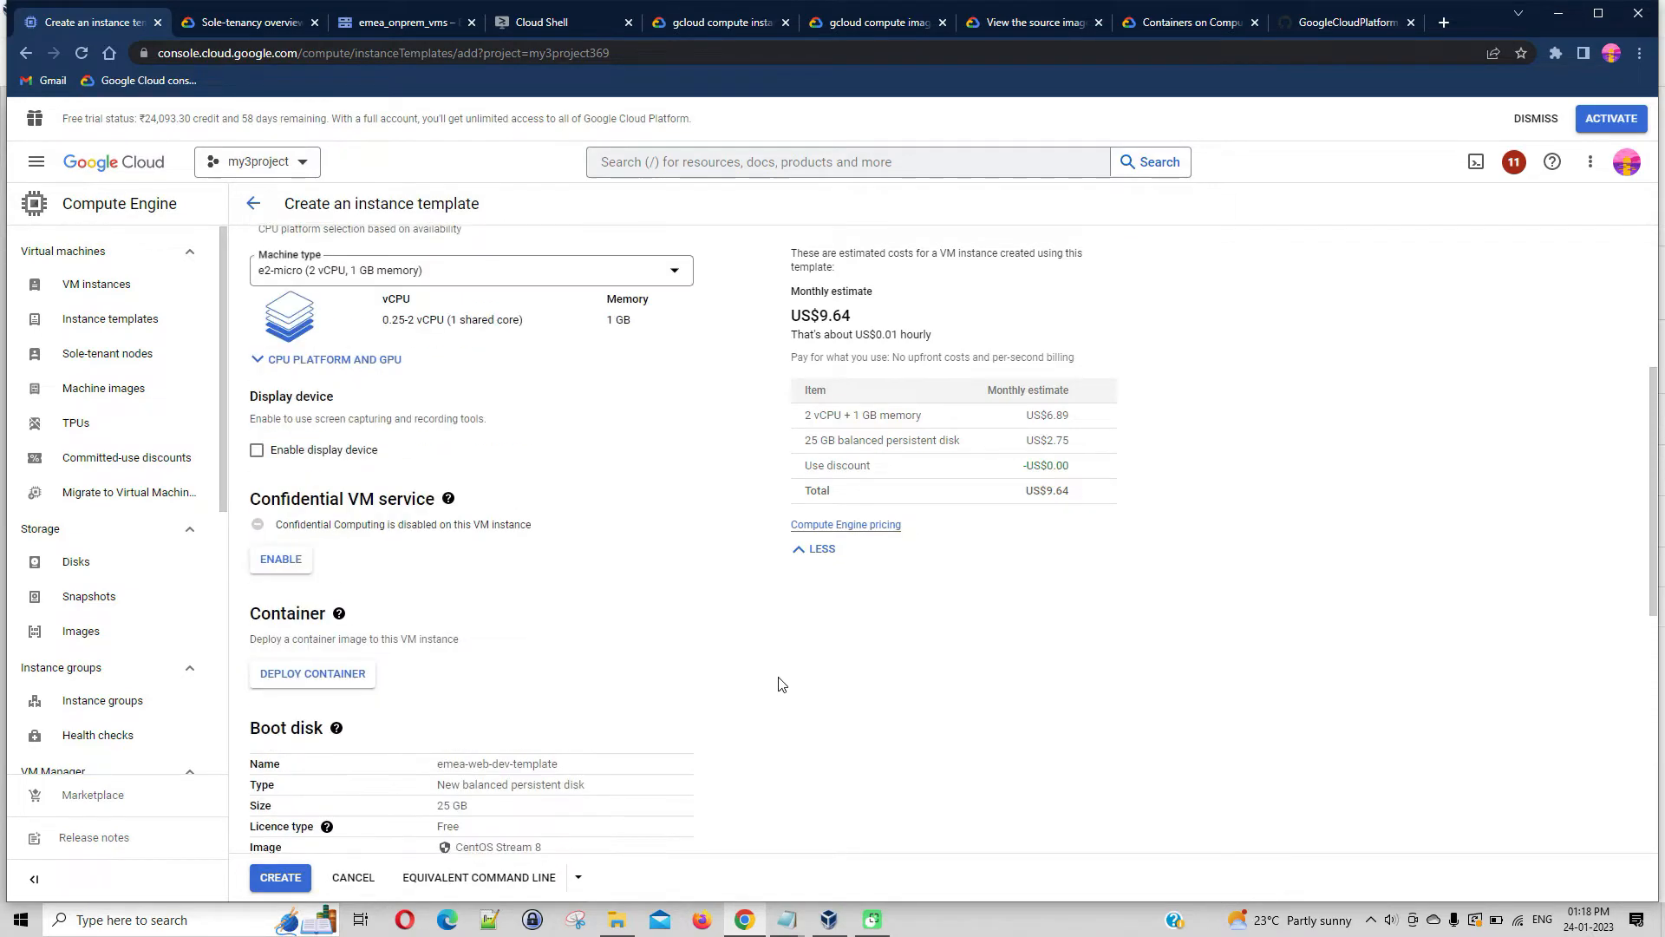
scroll(446, 476, "up", 1)
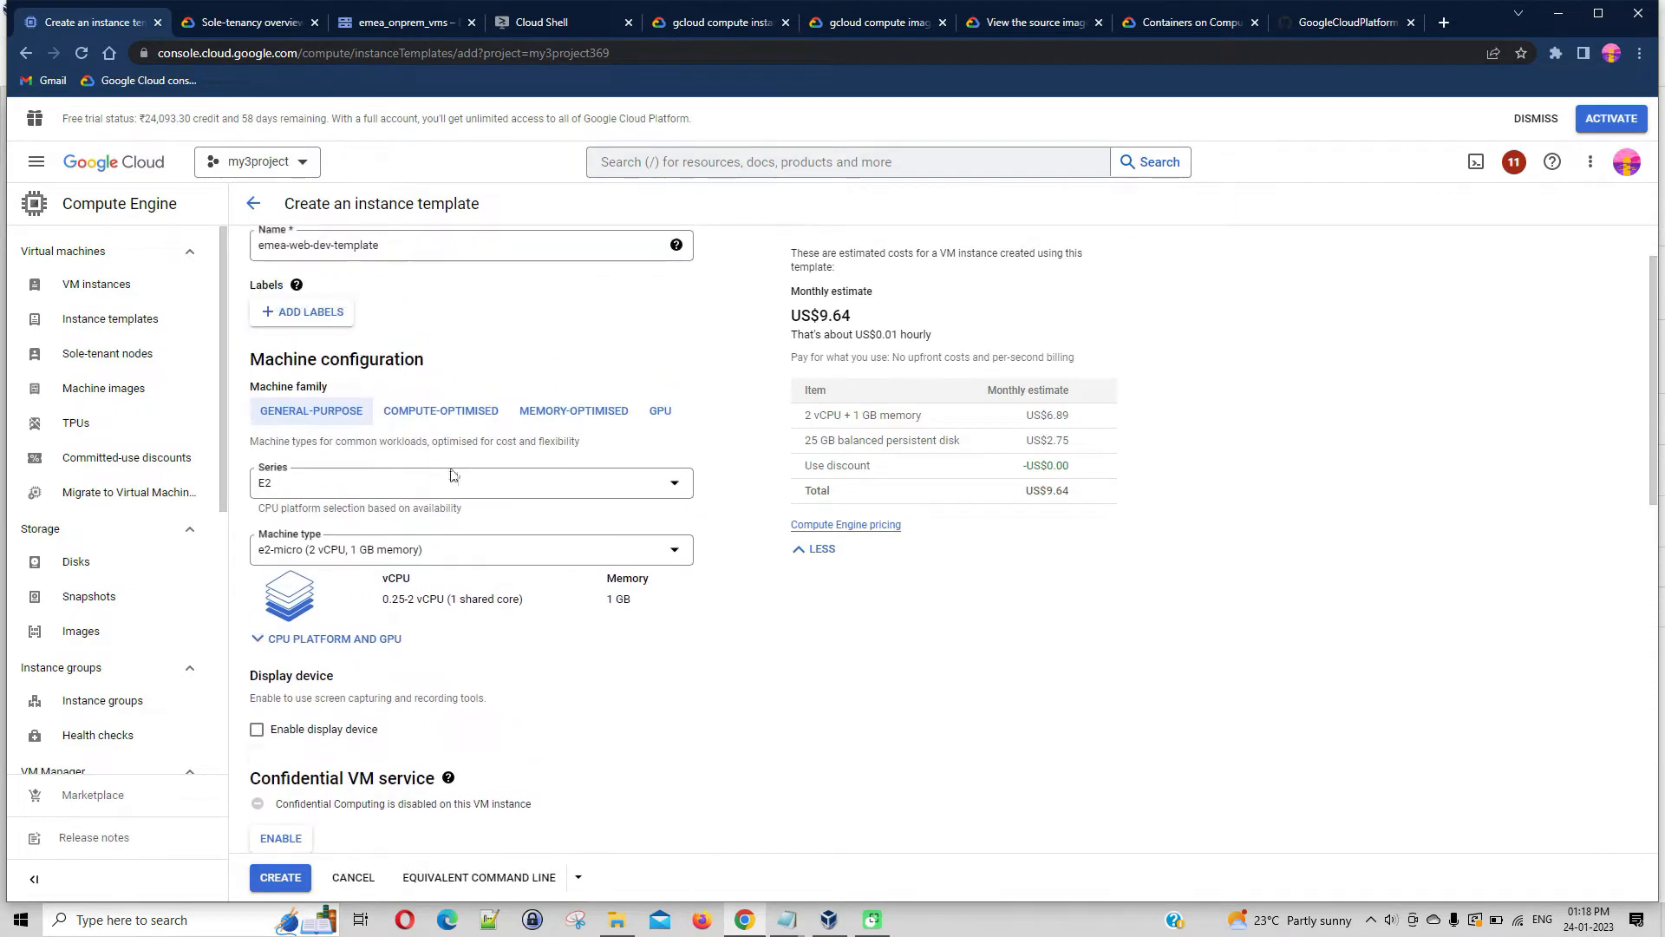
scroll(520, 408, "up", 1)
scroll(556, 427, "down", 7)
scroll(831, 575, "up", 4)
scroll(1062, 510, "down", 4)
scroll(1062, 510, "down", 4)
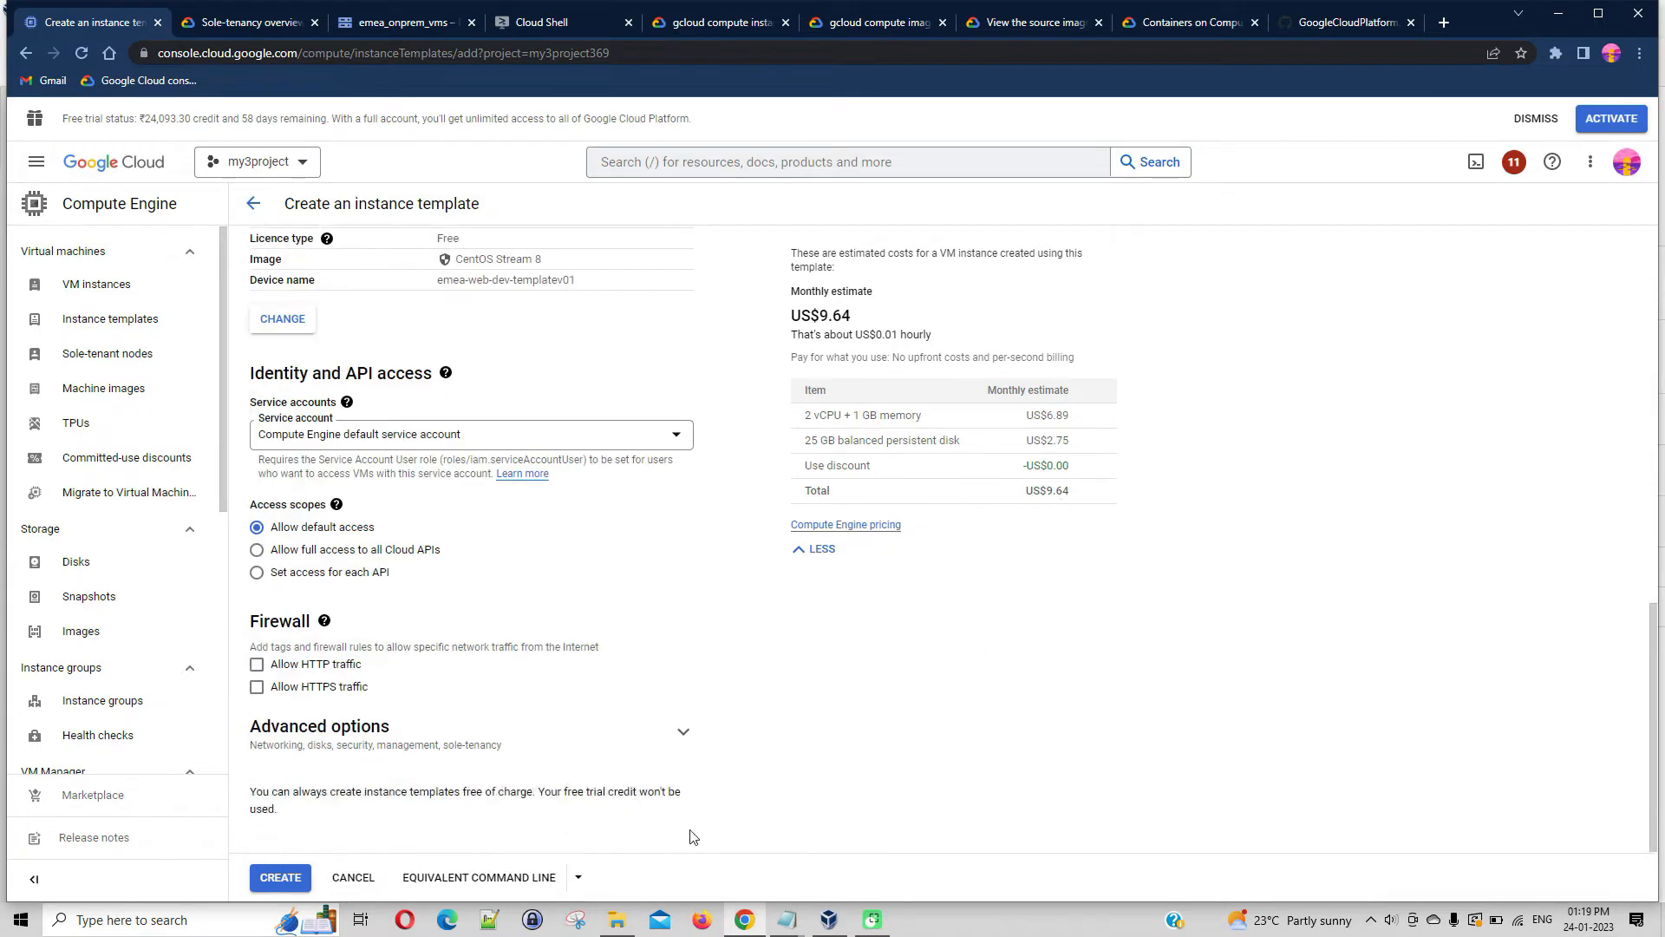
Launch Cloud Shell from the template's equivalent gcloud command, open it in a new window and close the embedded terminal
left_click(507, 878)
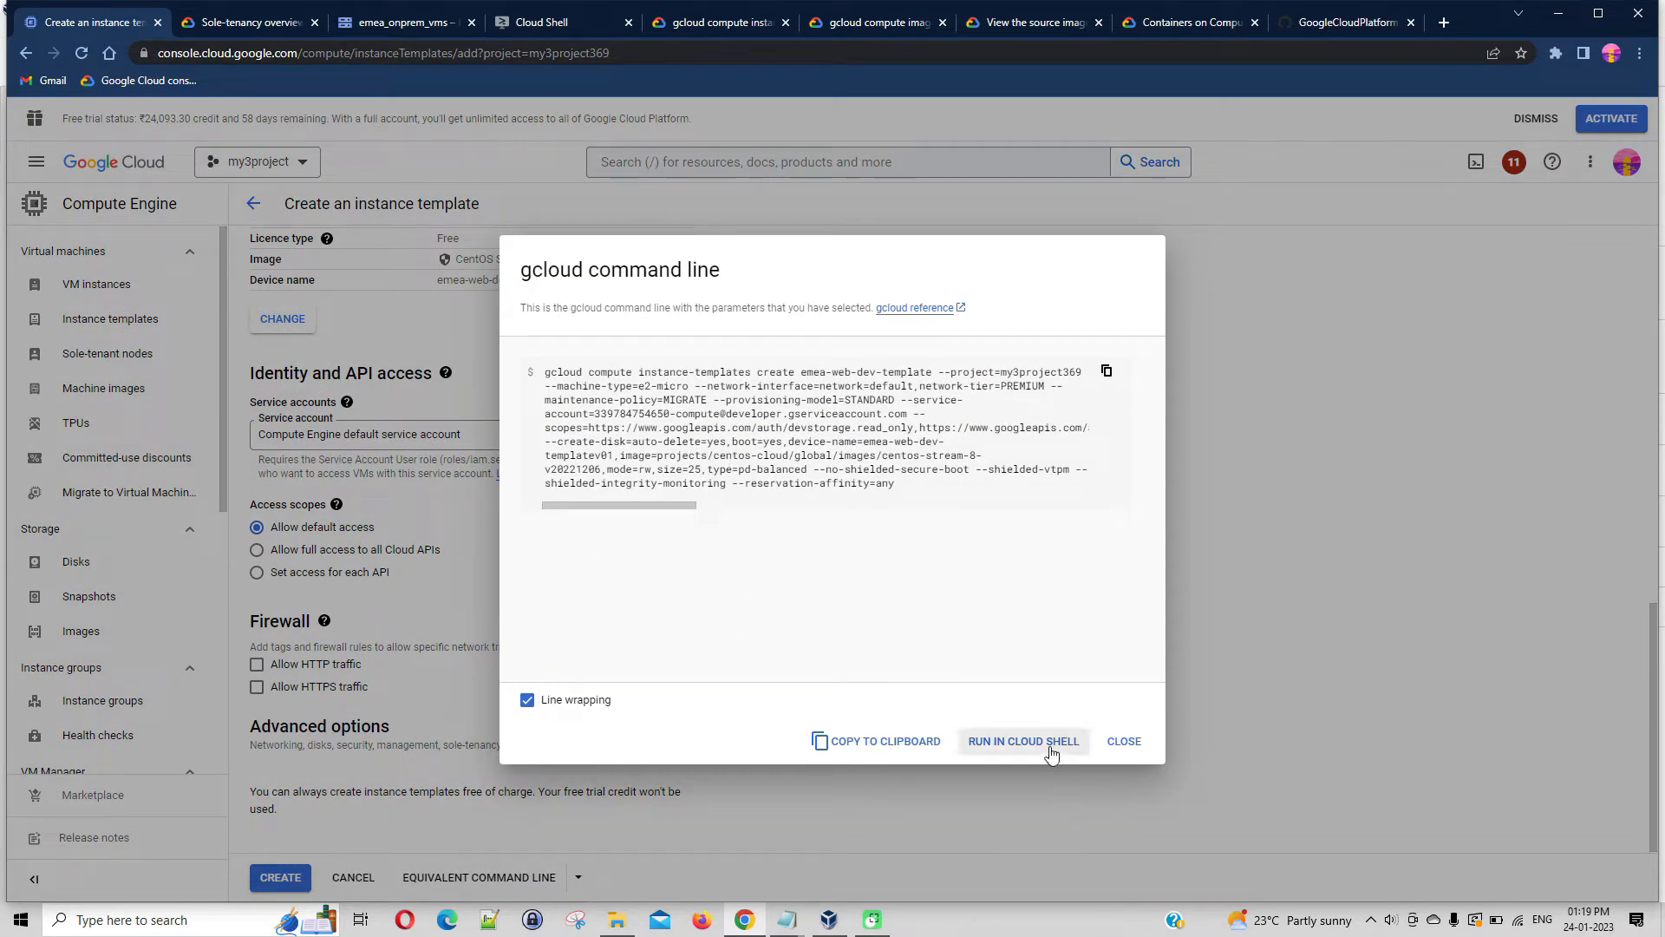
left_click(1024, 742)
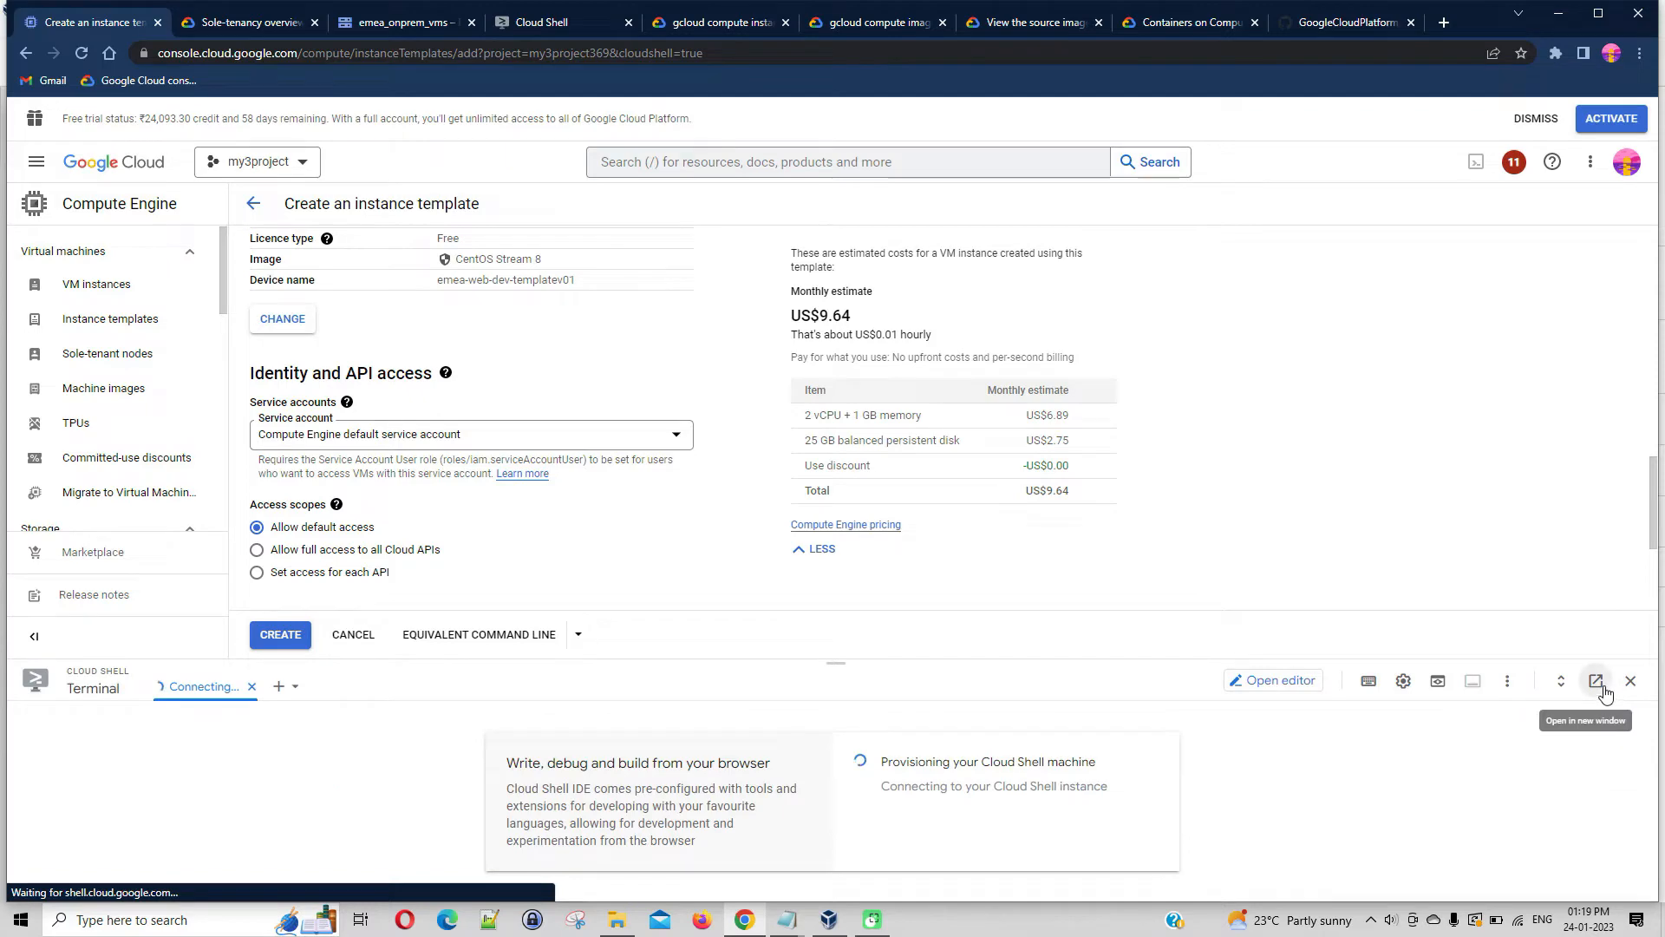
left_click(1603, 691)
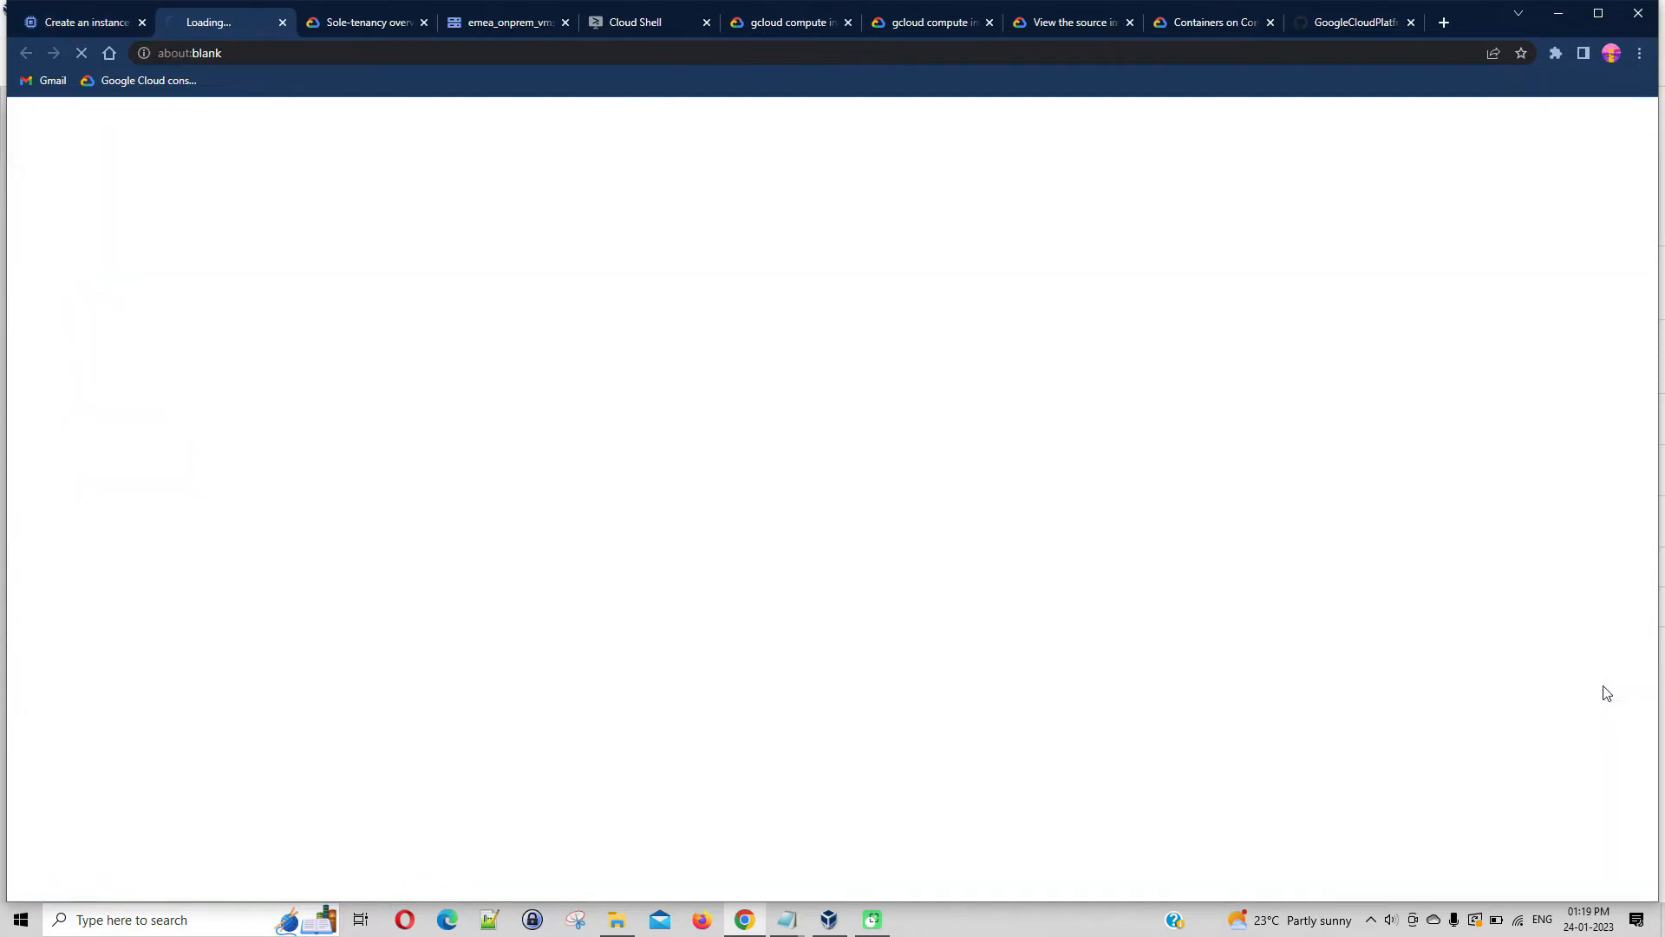
left_click(86, 22)
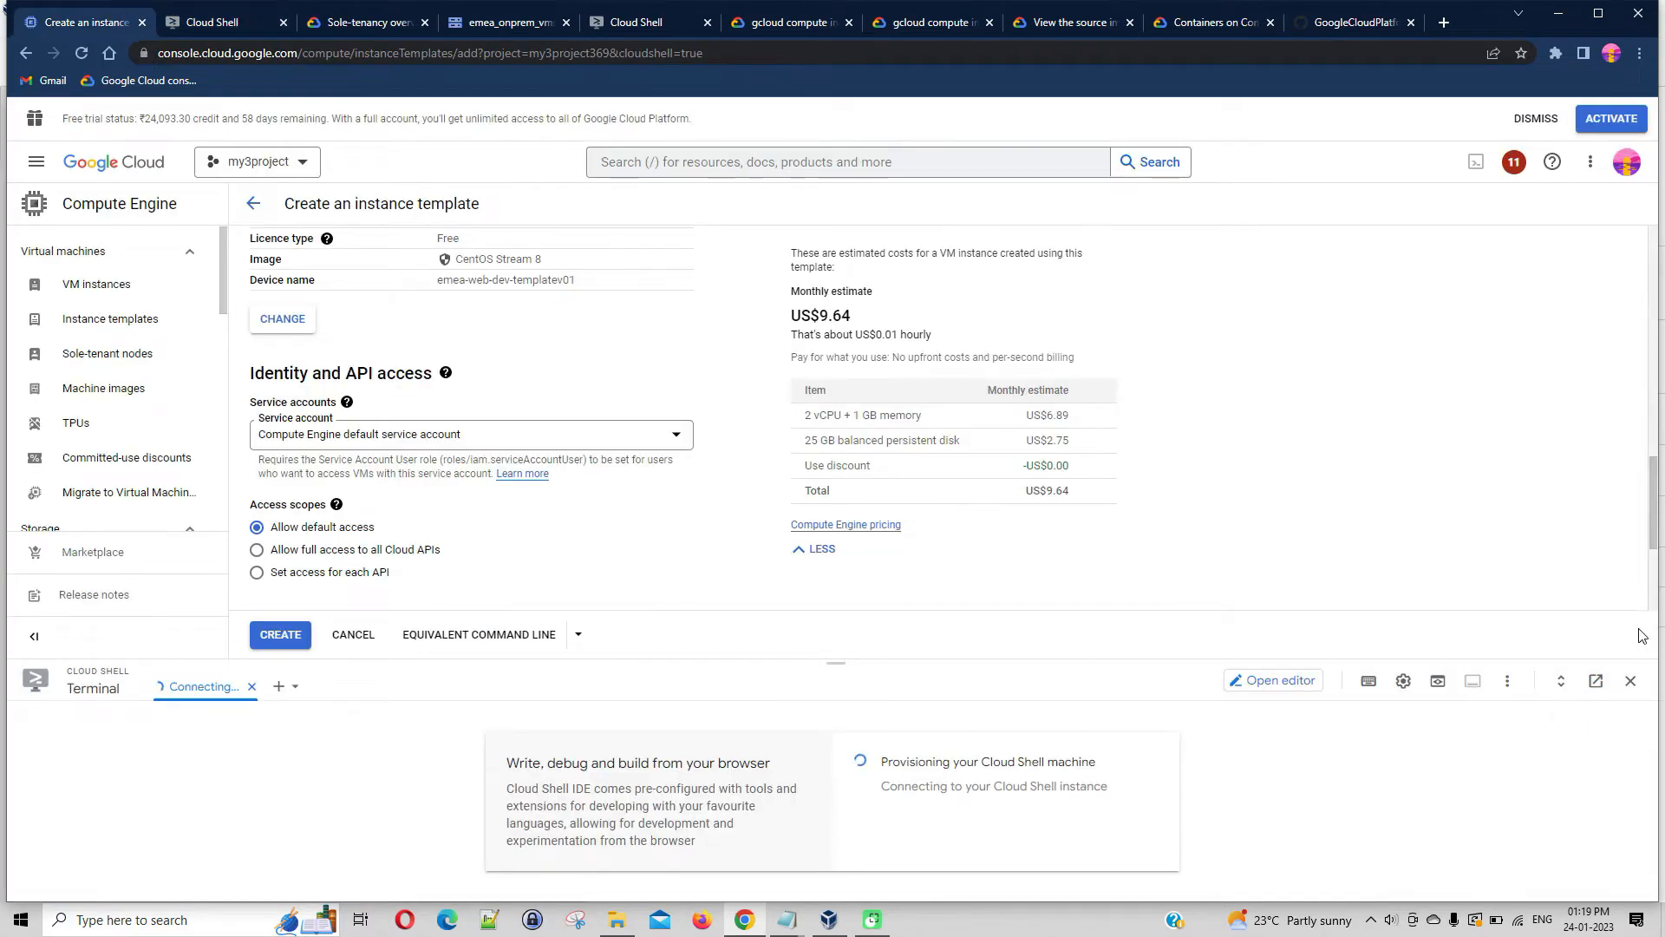
left_click(1631, 680)
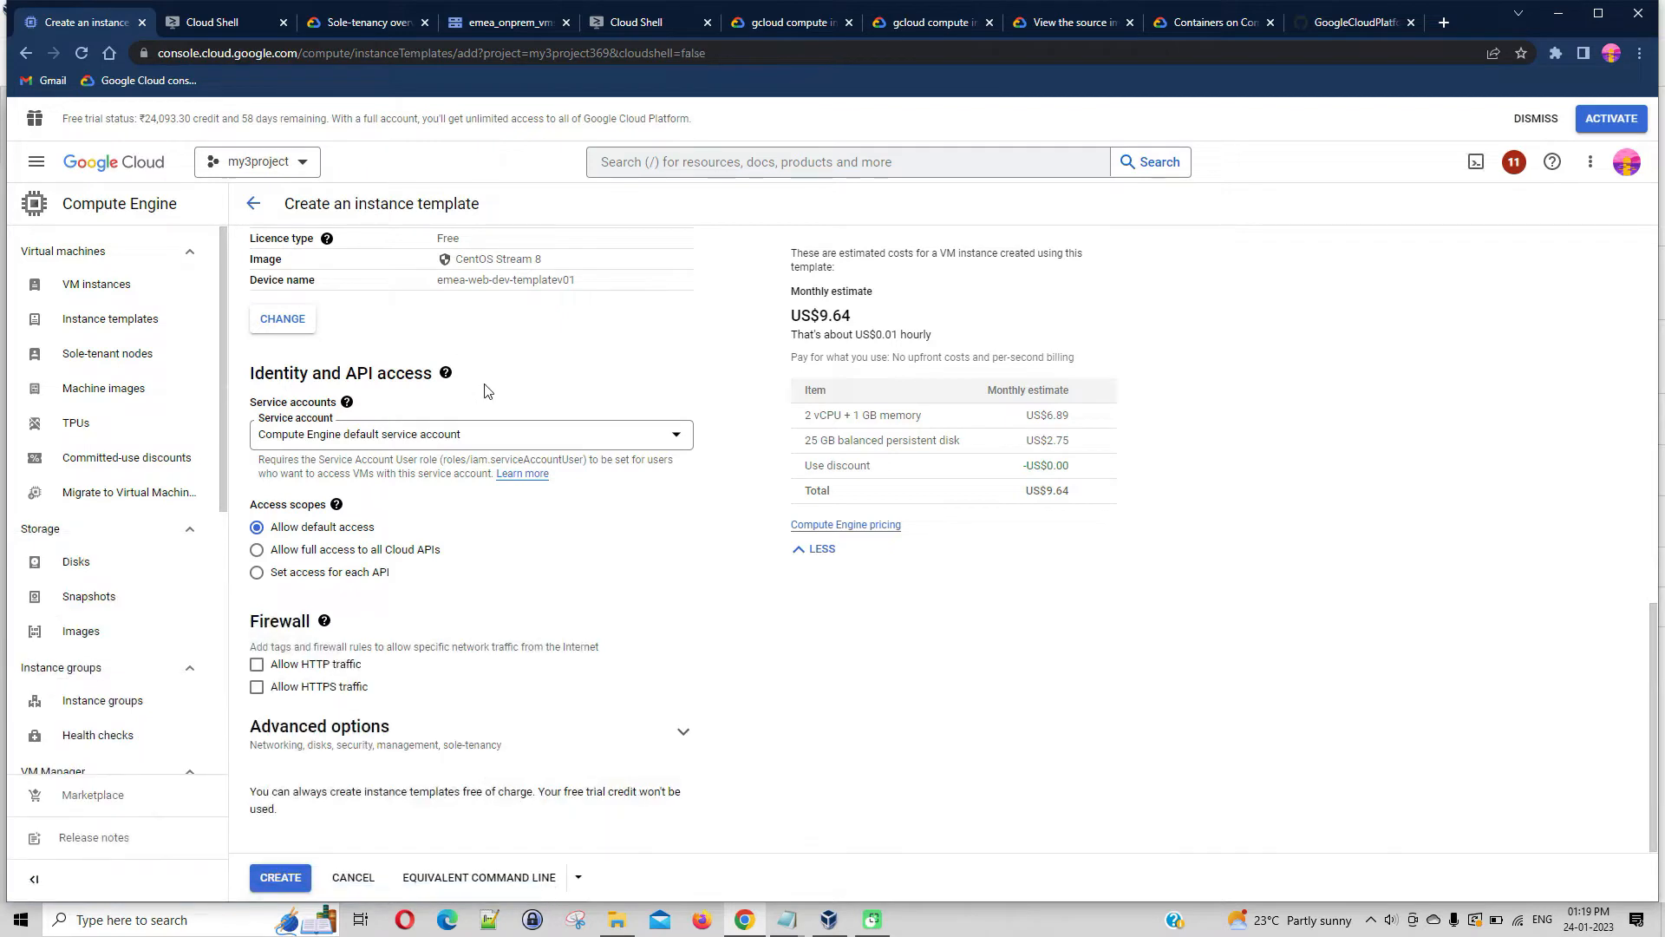
left_click(227, 22)
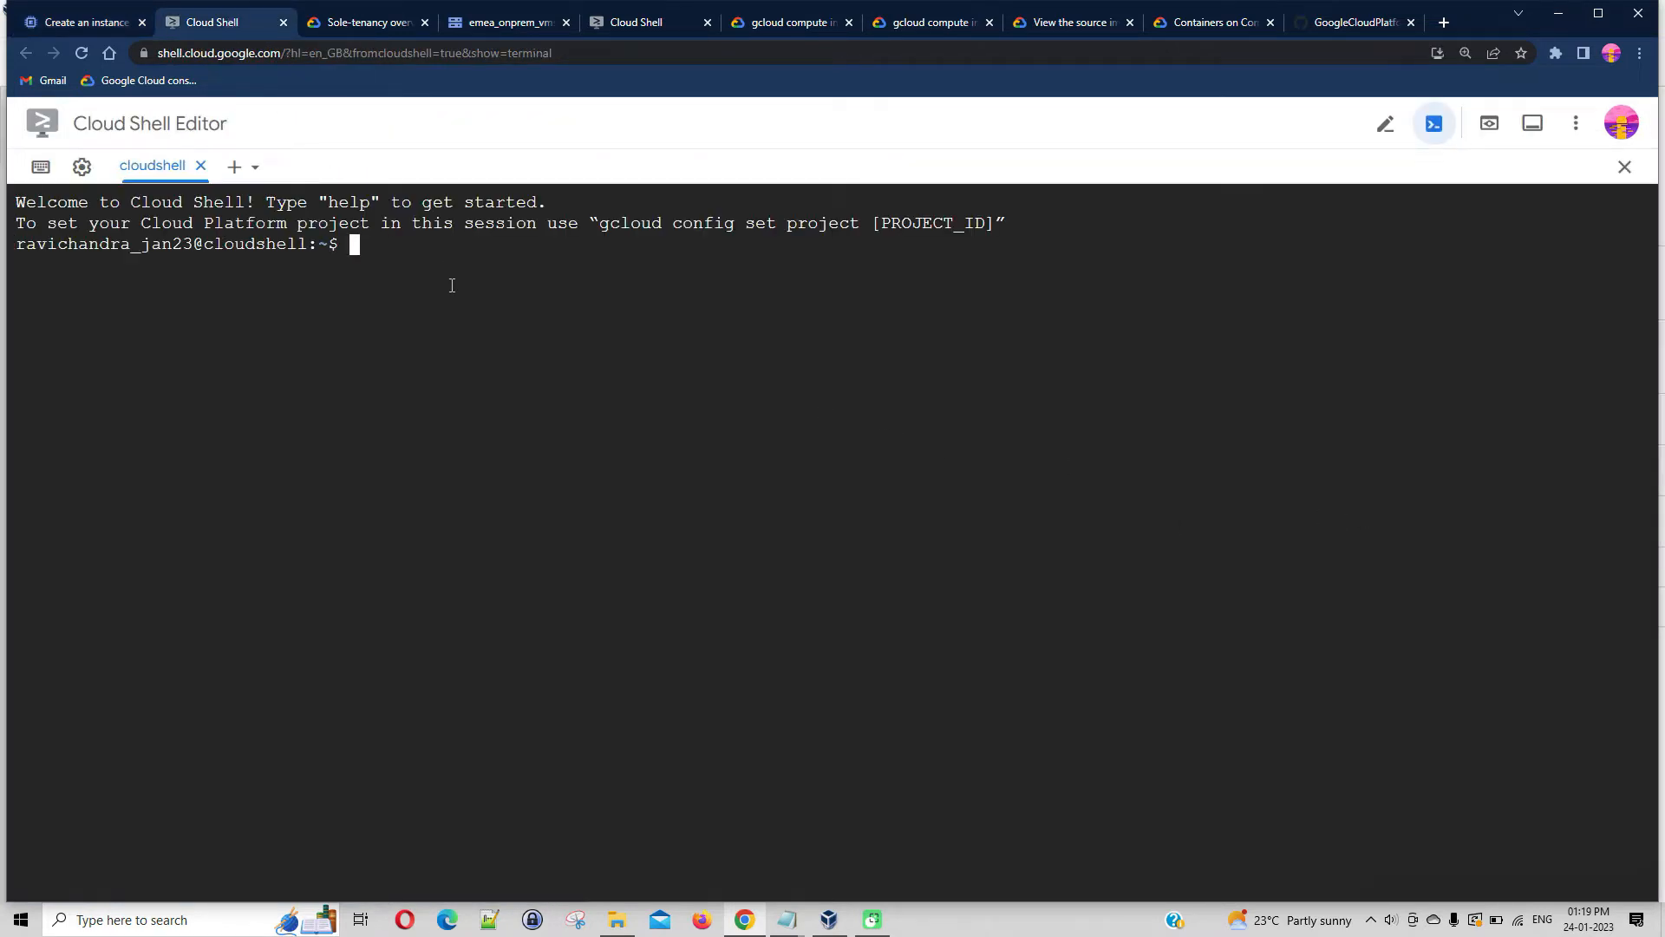
Copy the equivalent gcloud command for creating the emea-web-dev-template instance template to the clipboard
left_click(102, 20)
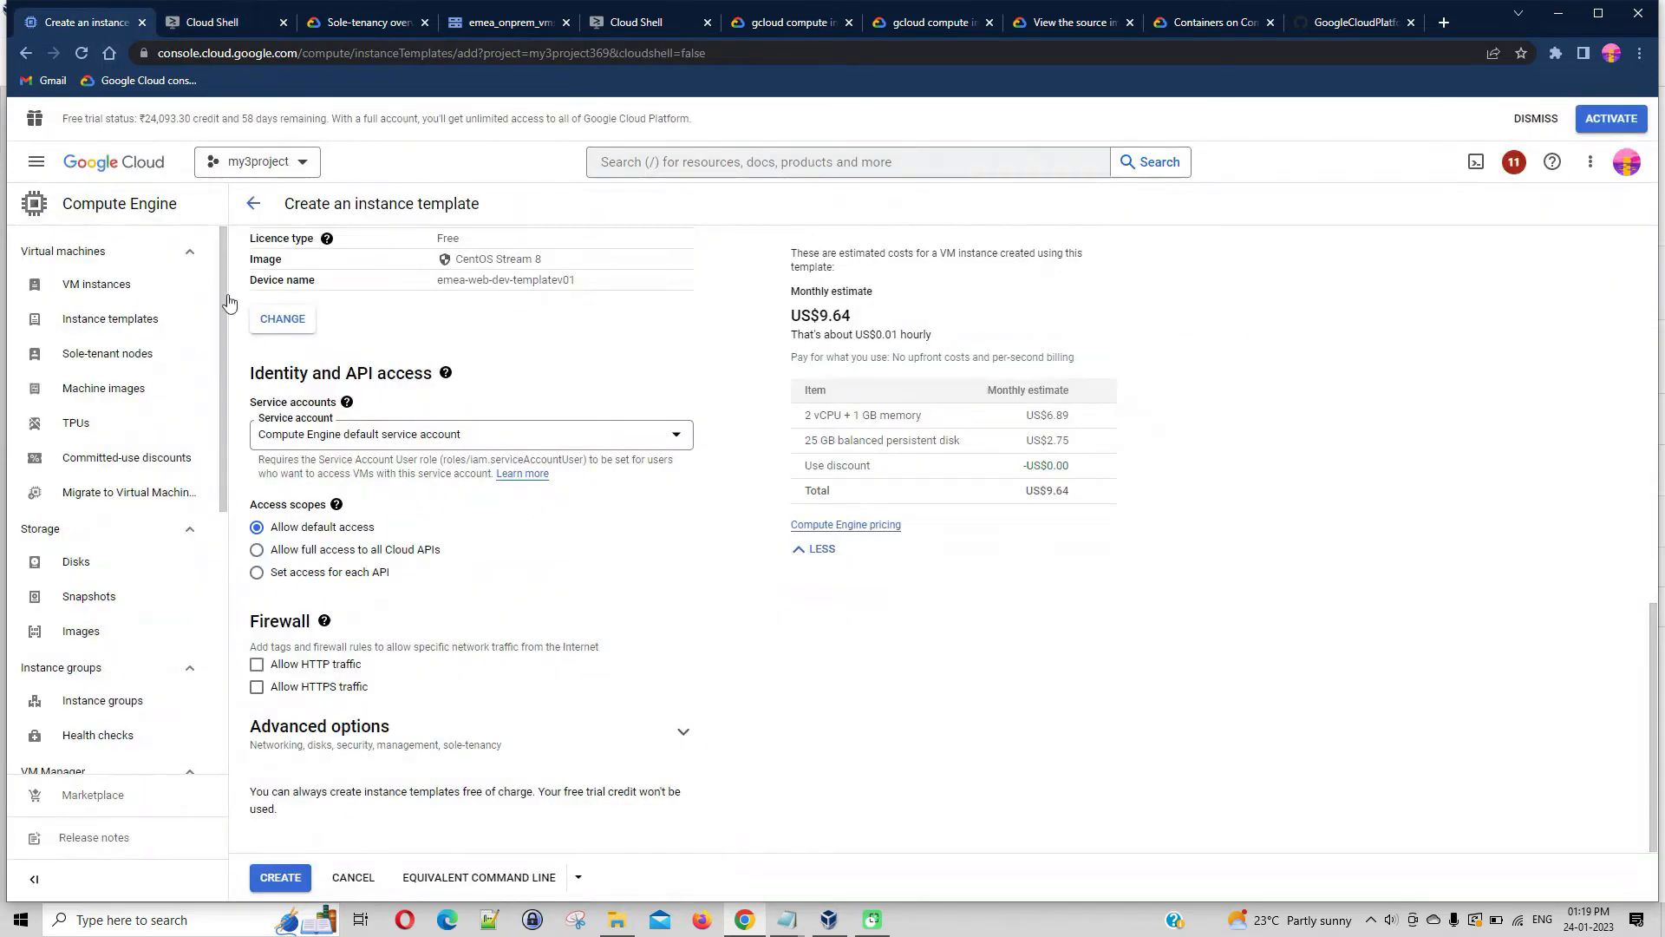
left_click(577, 877)
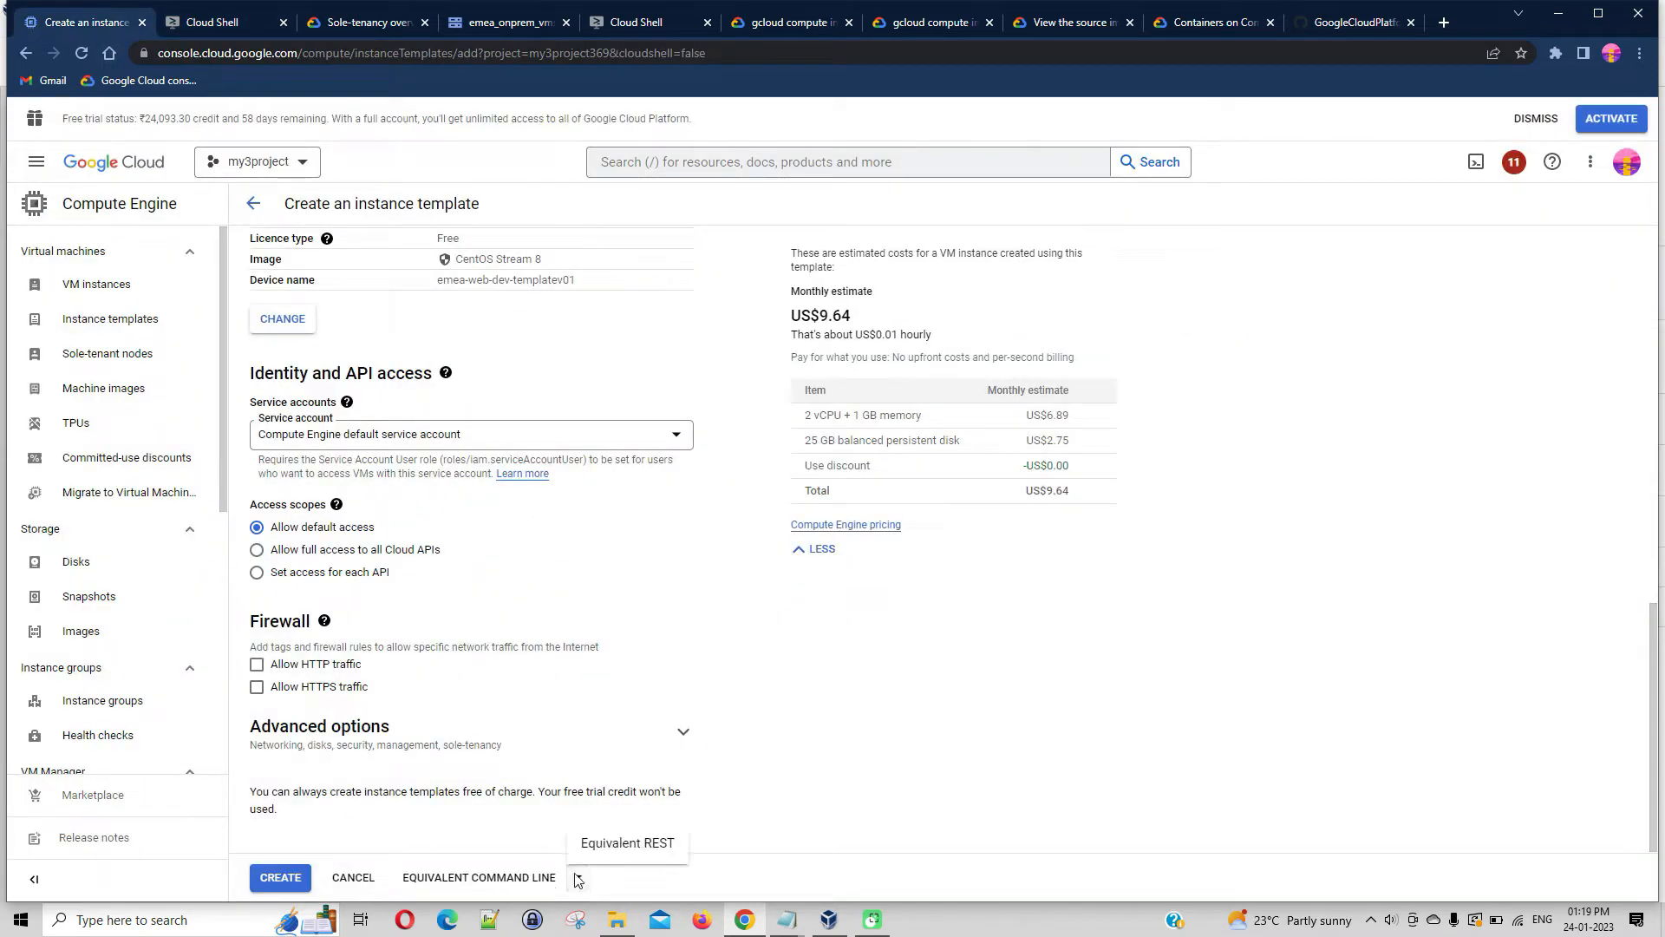
left_click(515, 886)
left_click(514, 883)
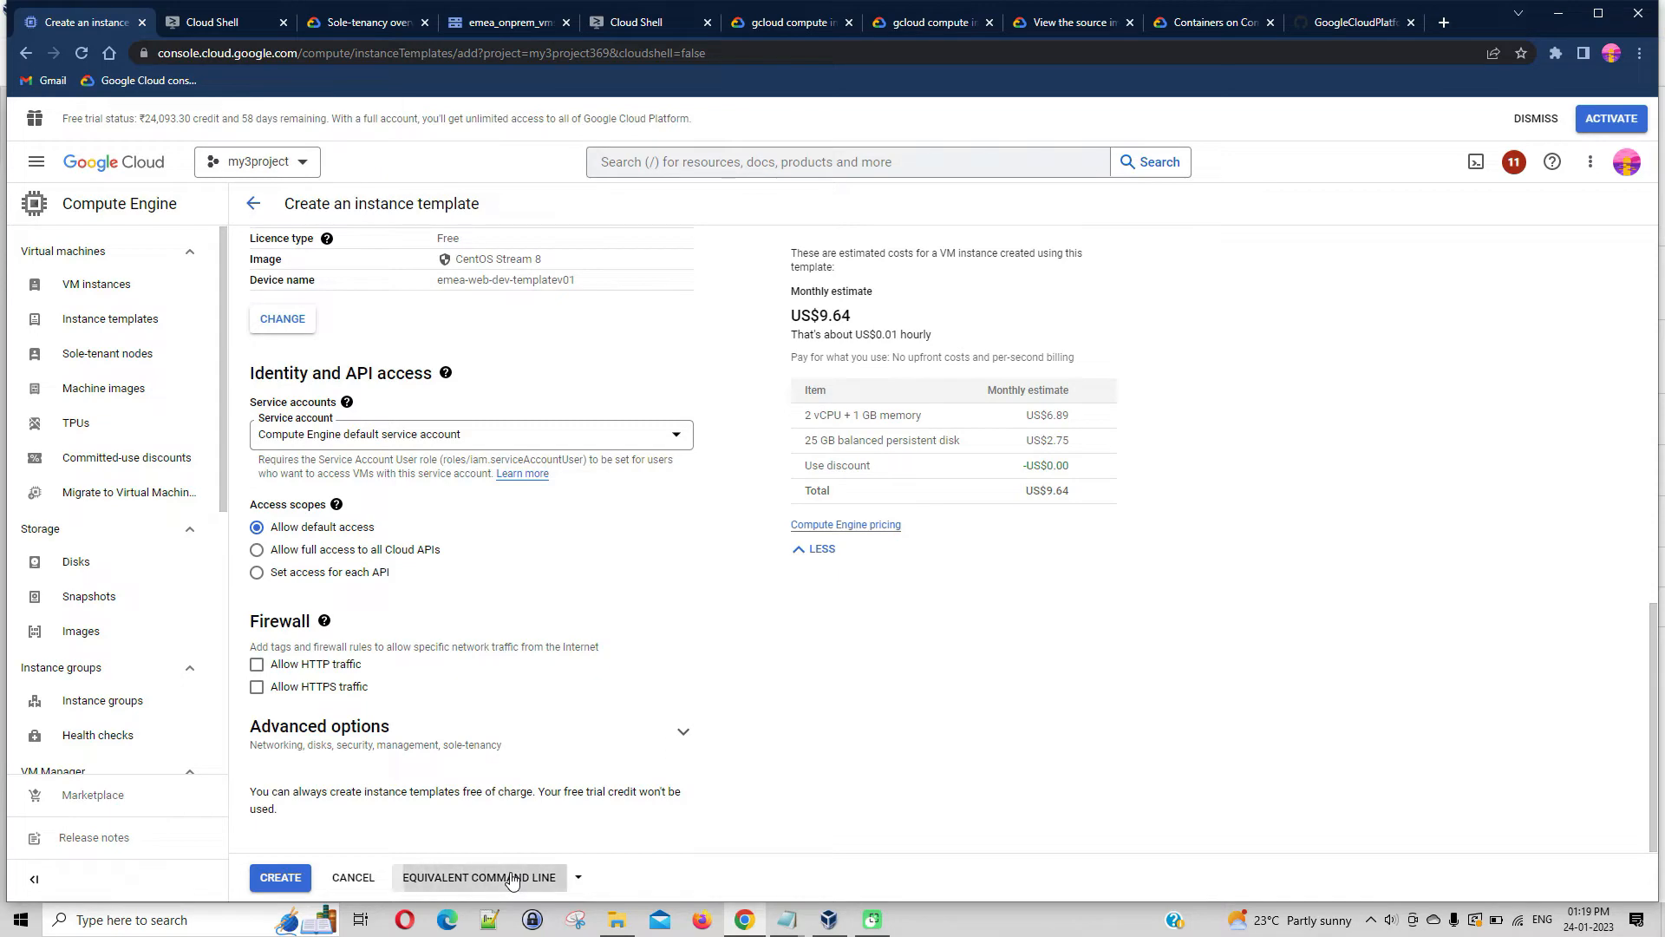
left_click(878, 740)
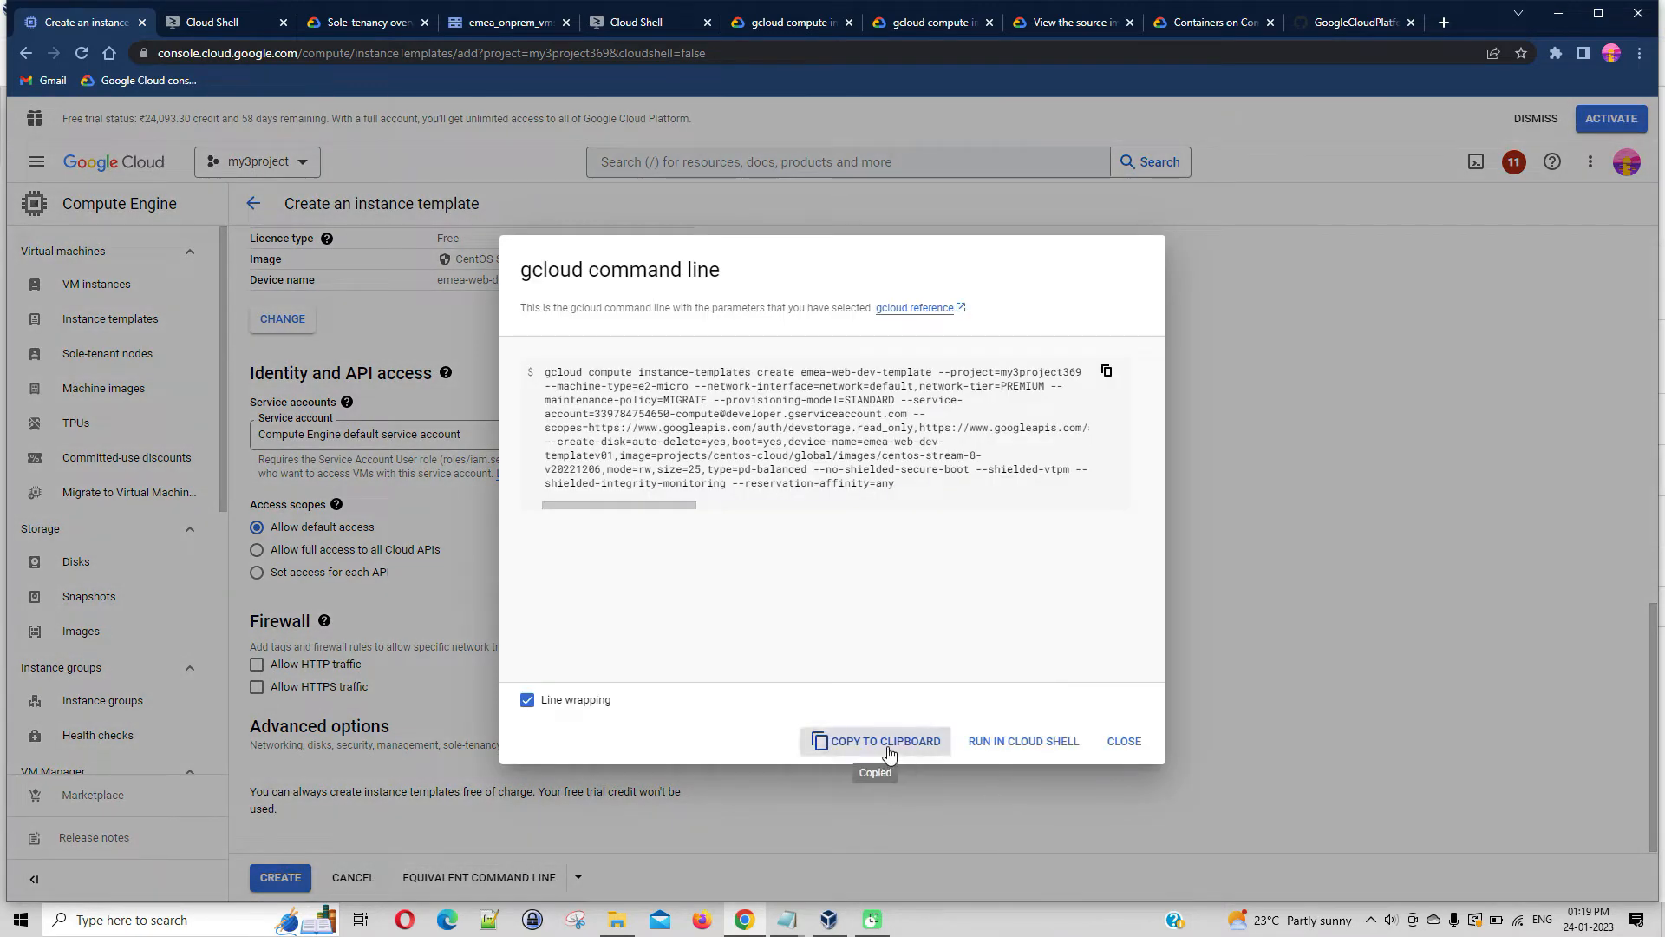
left_click(1122, 740)
Run the copied gcloud compute instance-templates create command in the separate Cloud Shell window and check its output
left_click(224, 23)
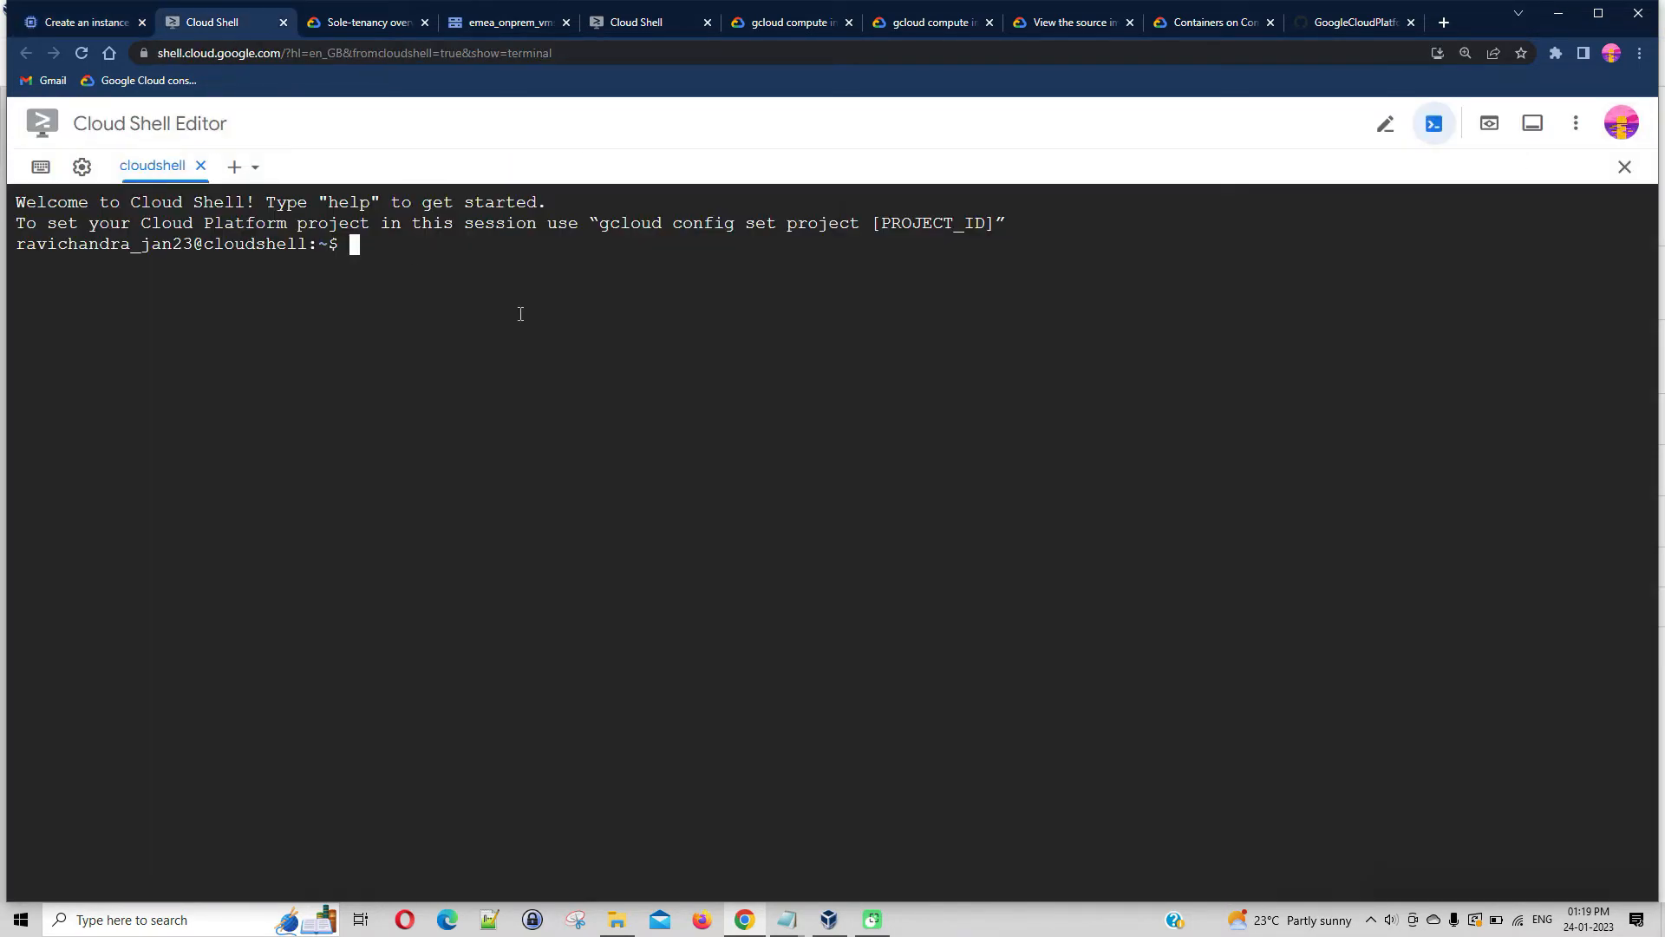
key("ctrl+v")
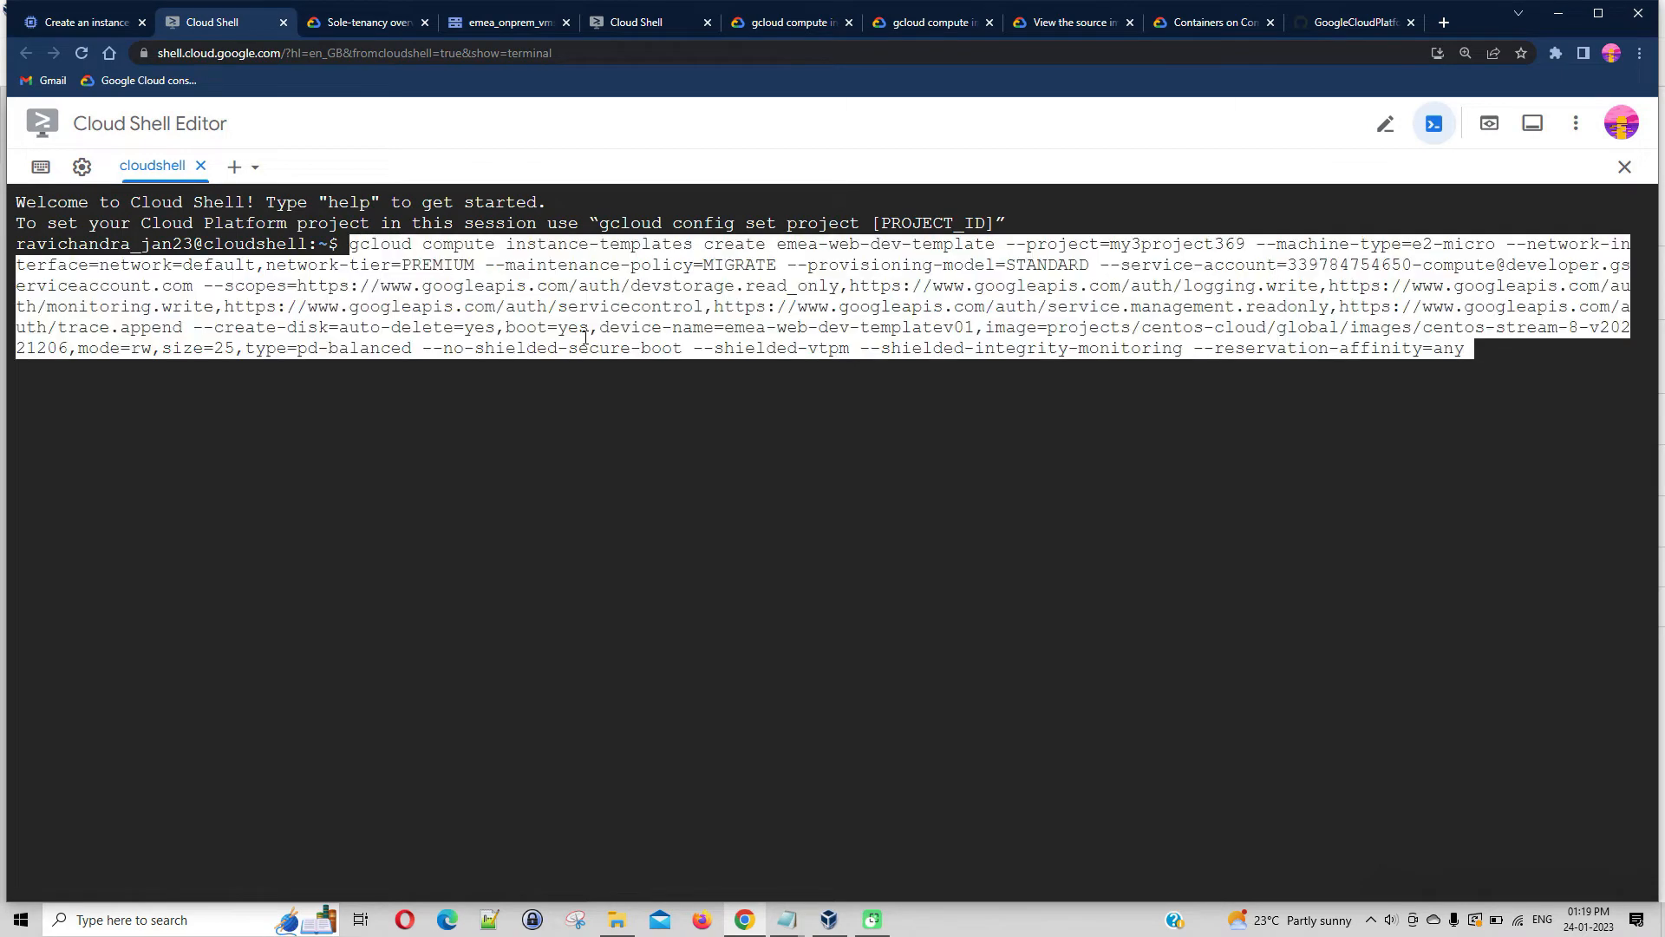
key("Return")
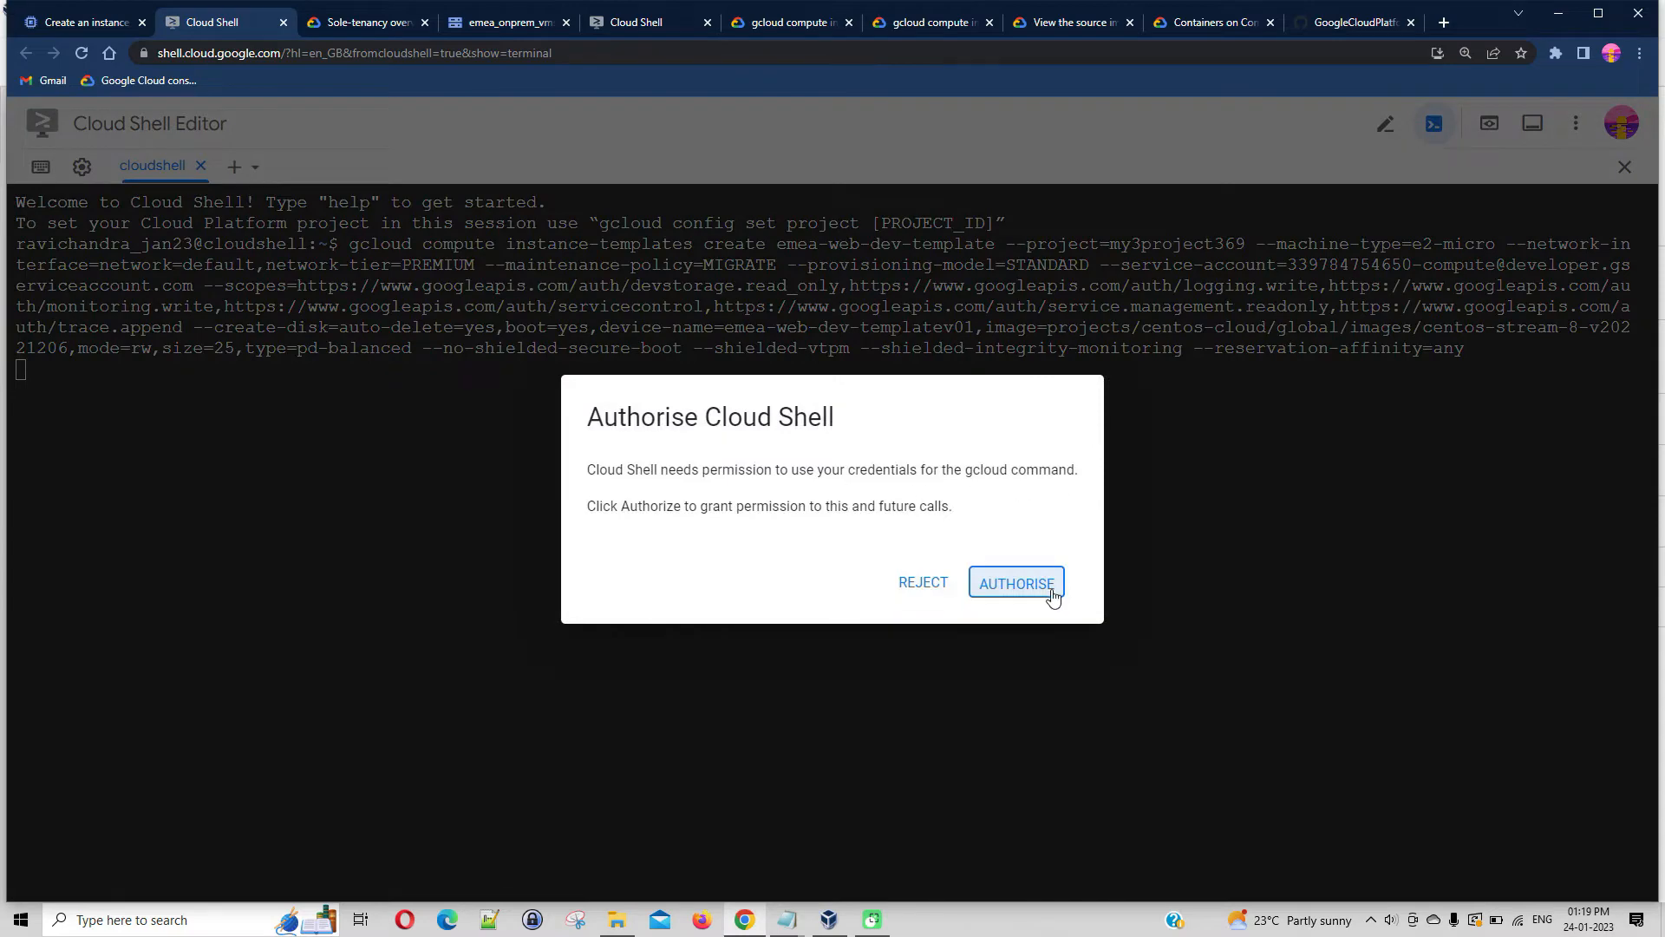
left_click(1049, 588)
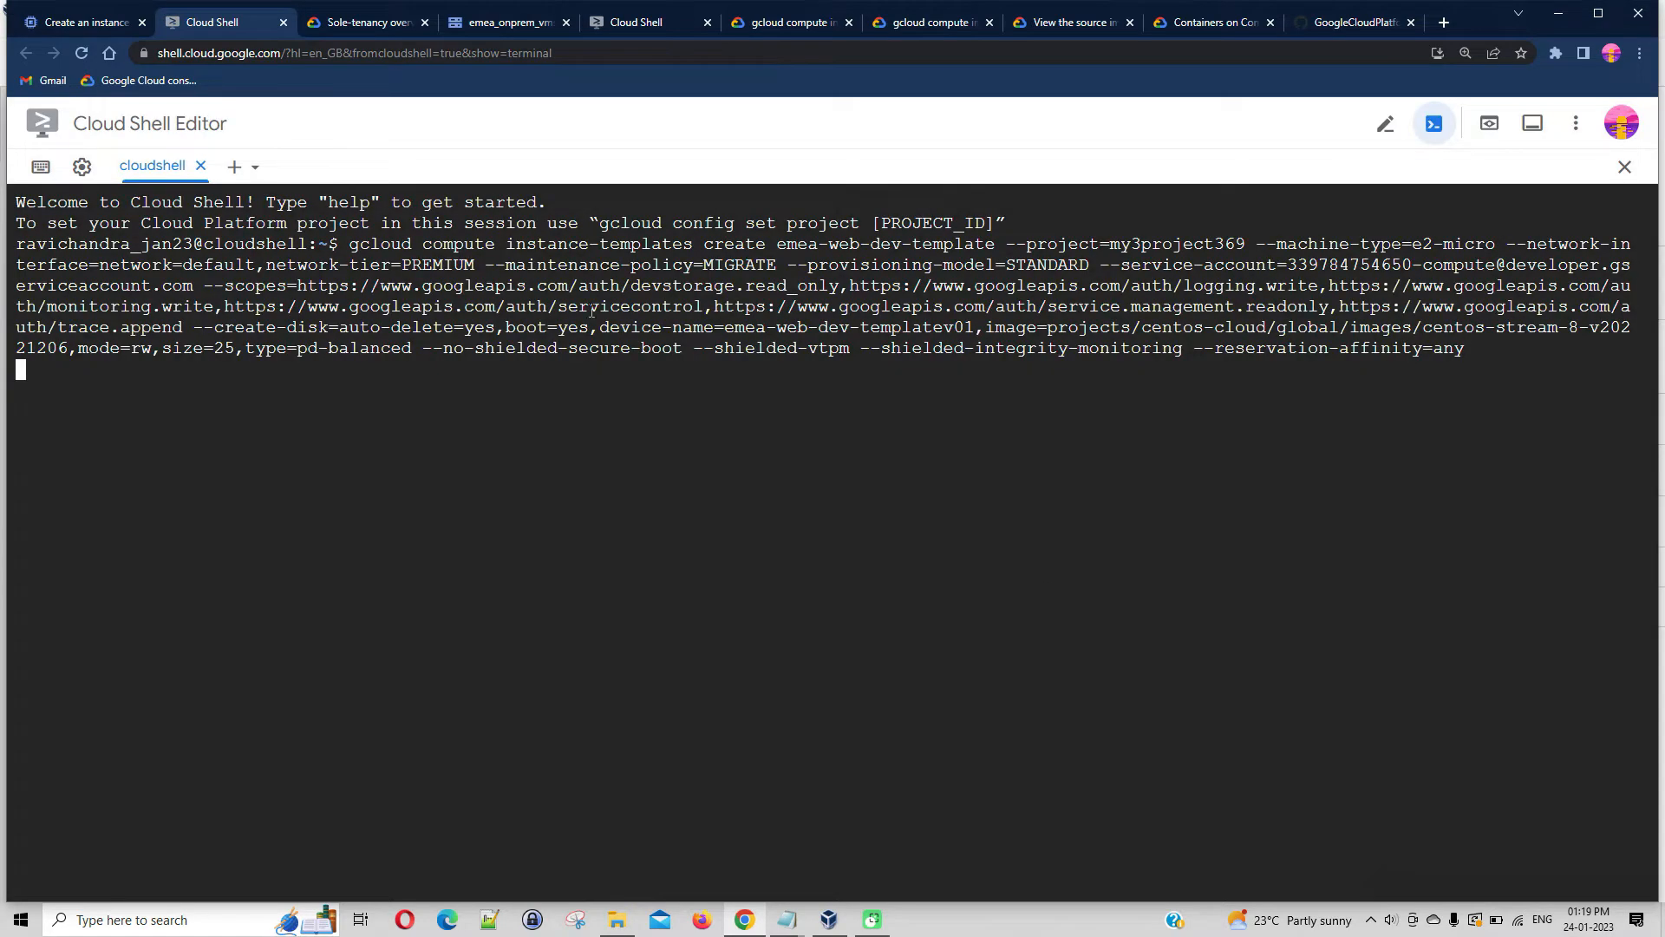
left_click(110, 17)
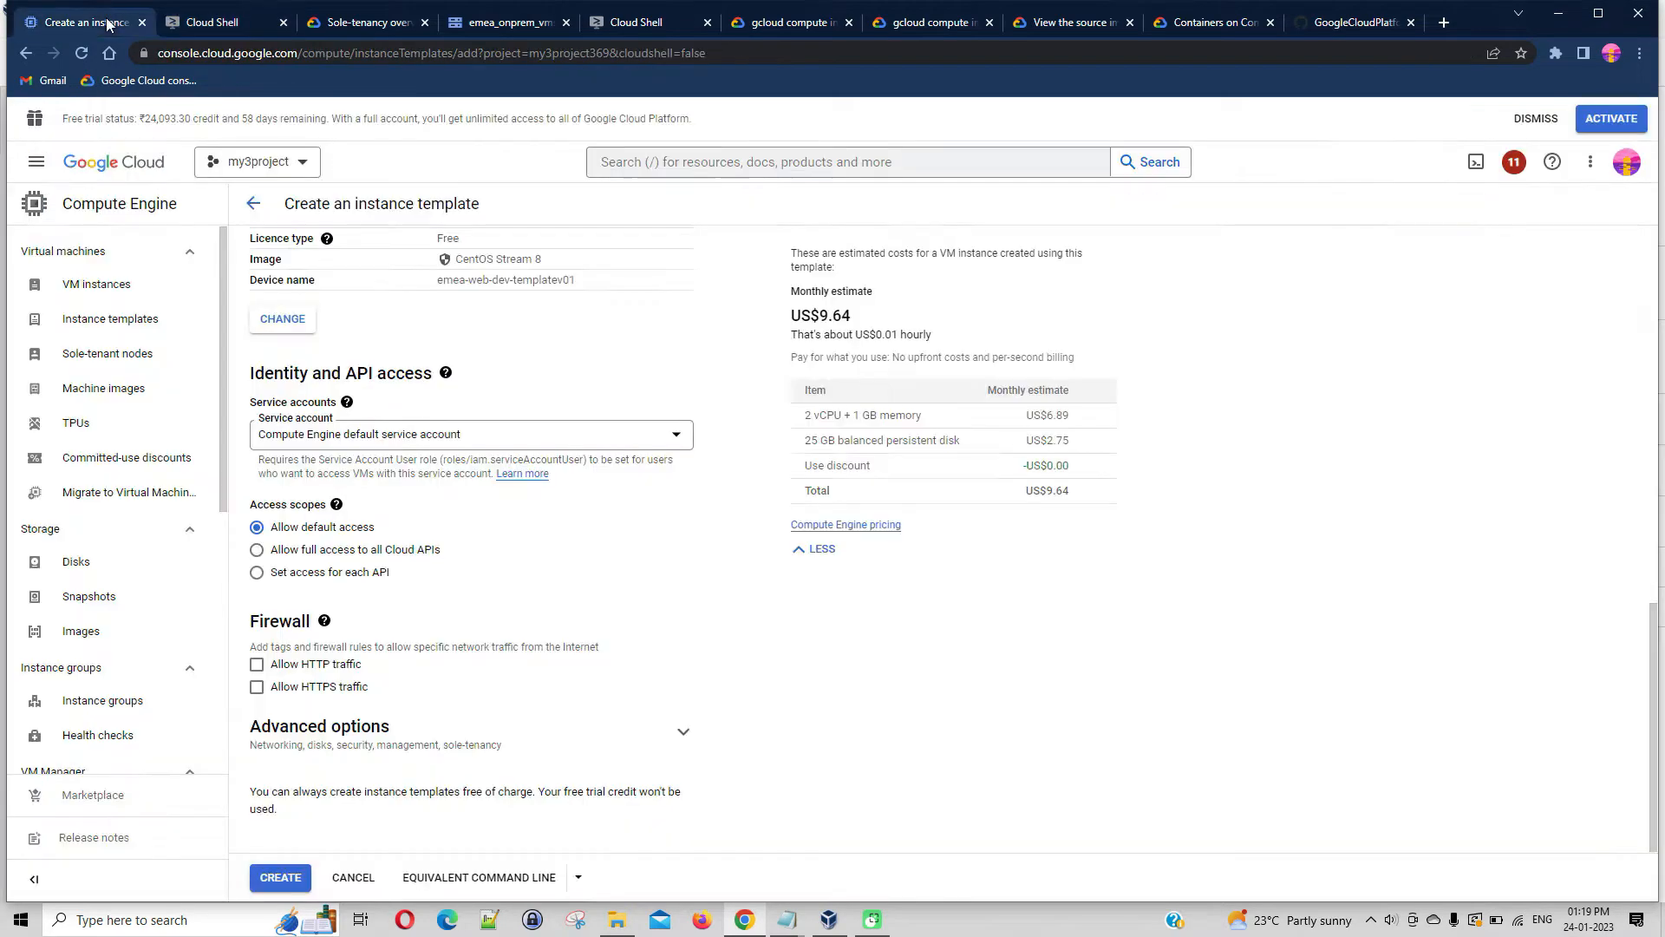
left_click(285, 884)
left_click(209, 21)
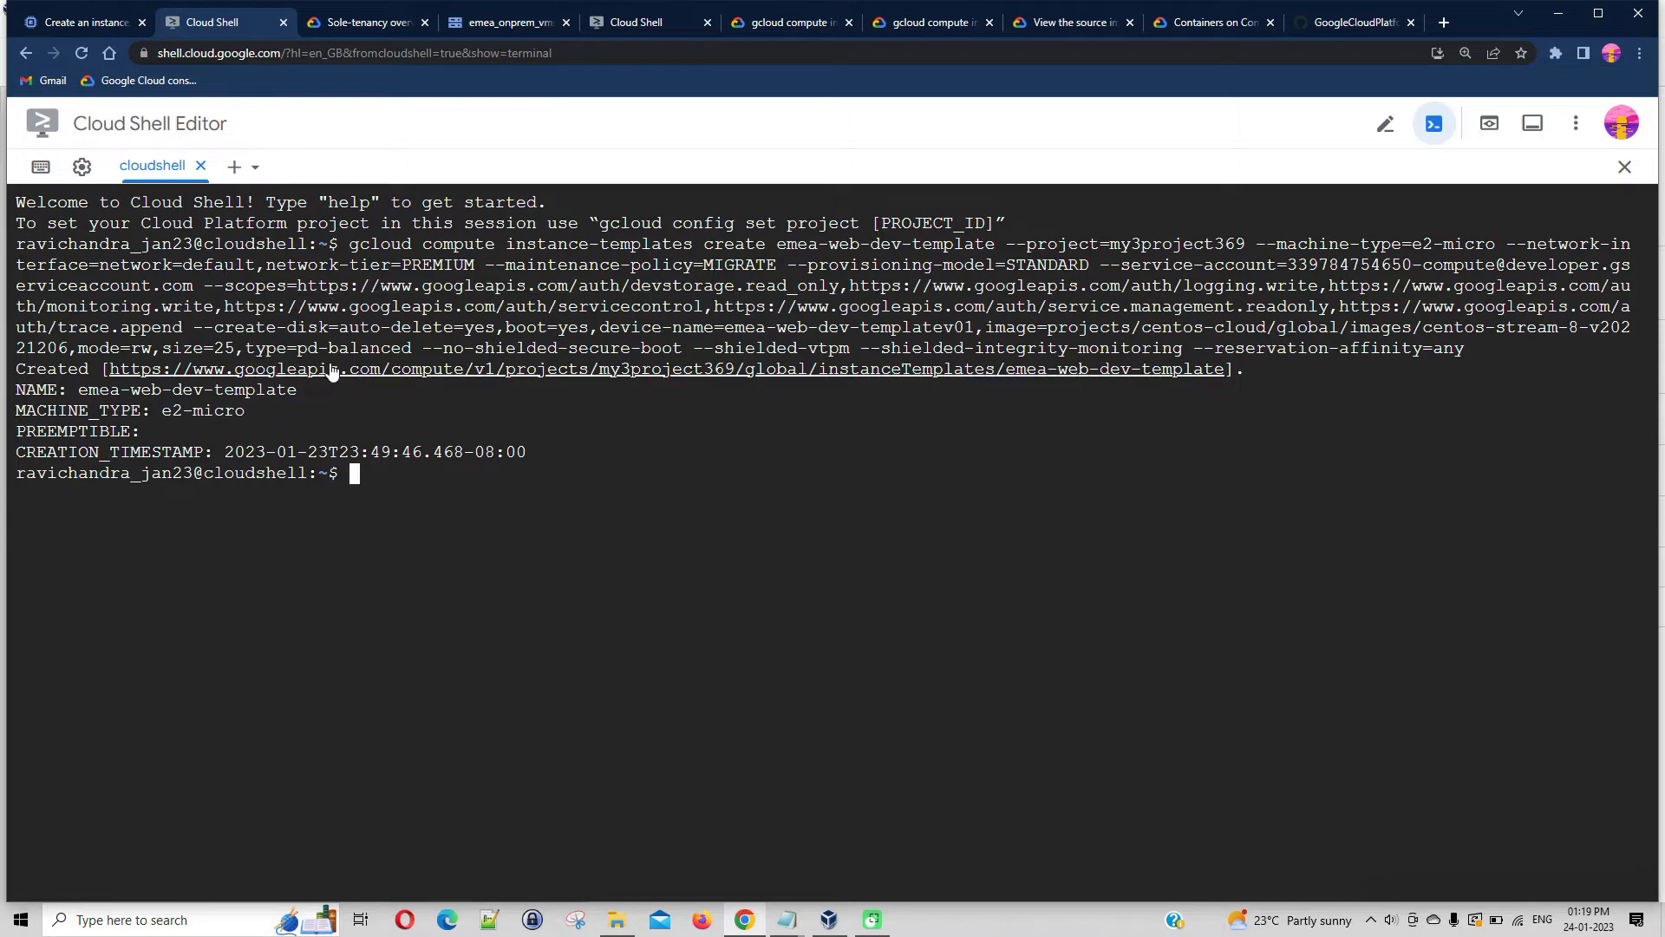
Return to the Compute Engine console, show the list of instance templates and refresh it
left_click(76, 26)
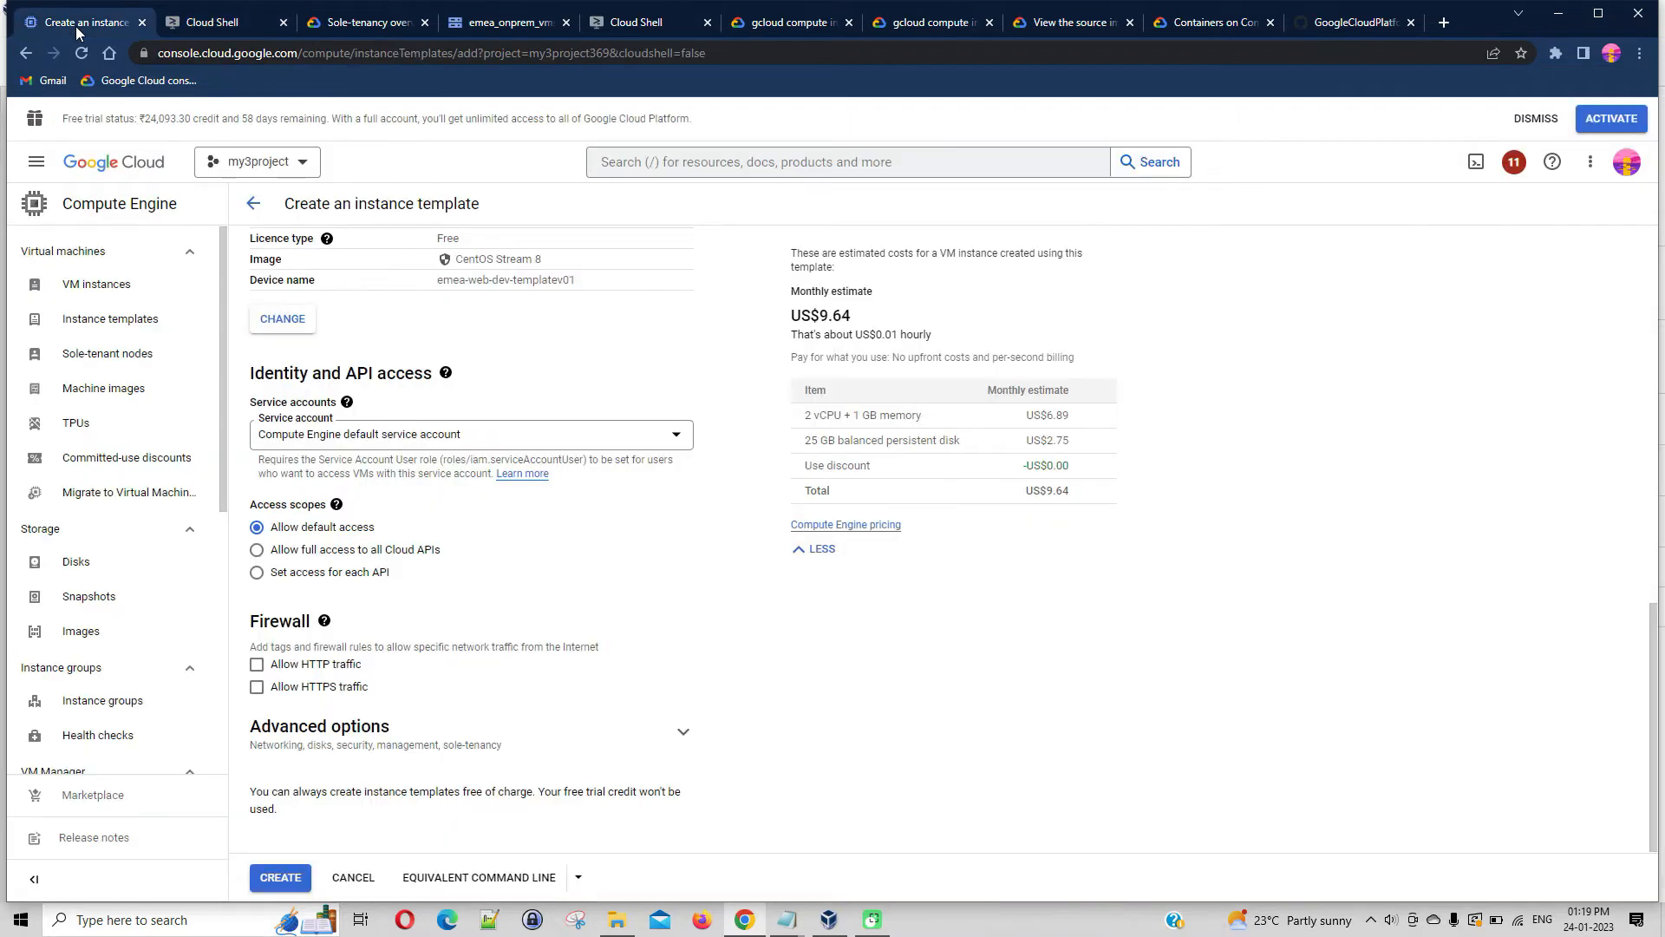
left_click(122, 328)
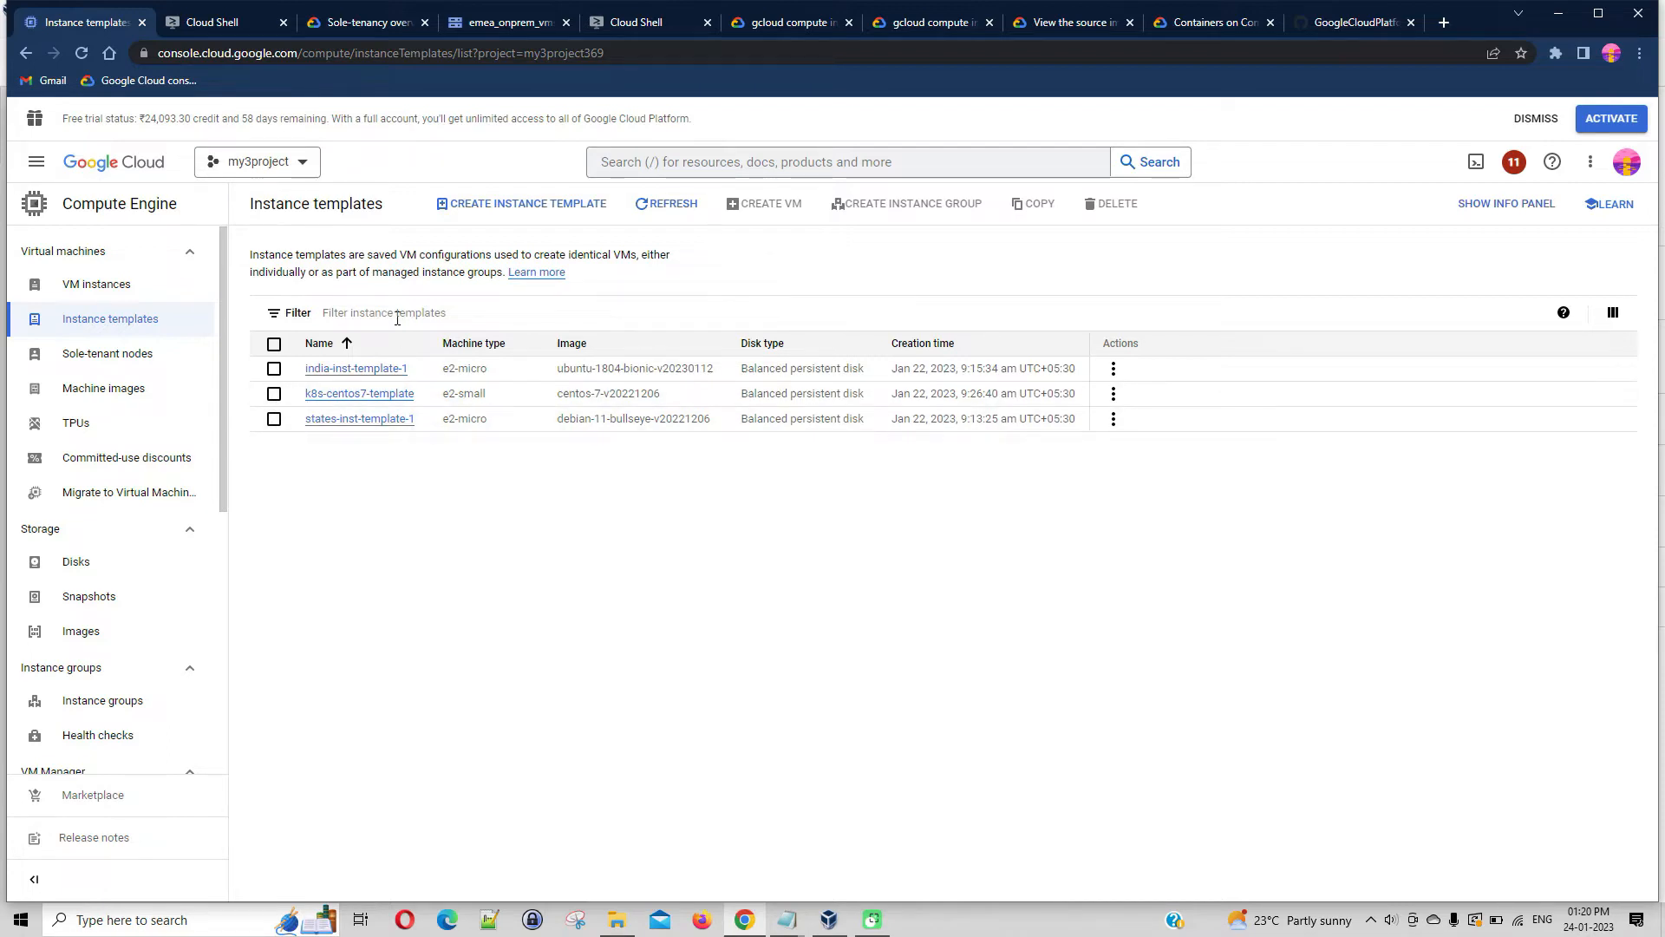
left_click(673, 210)
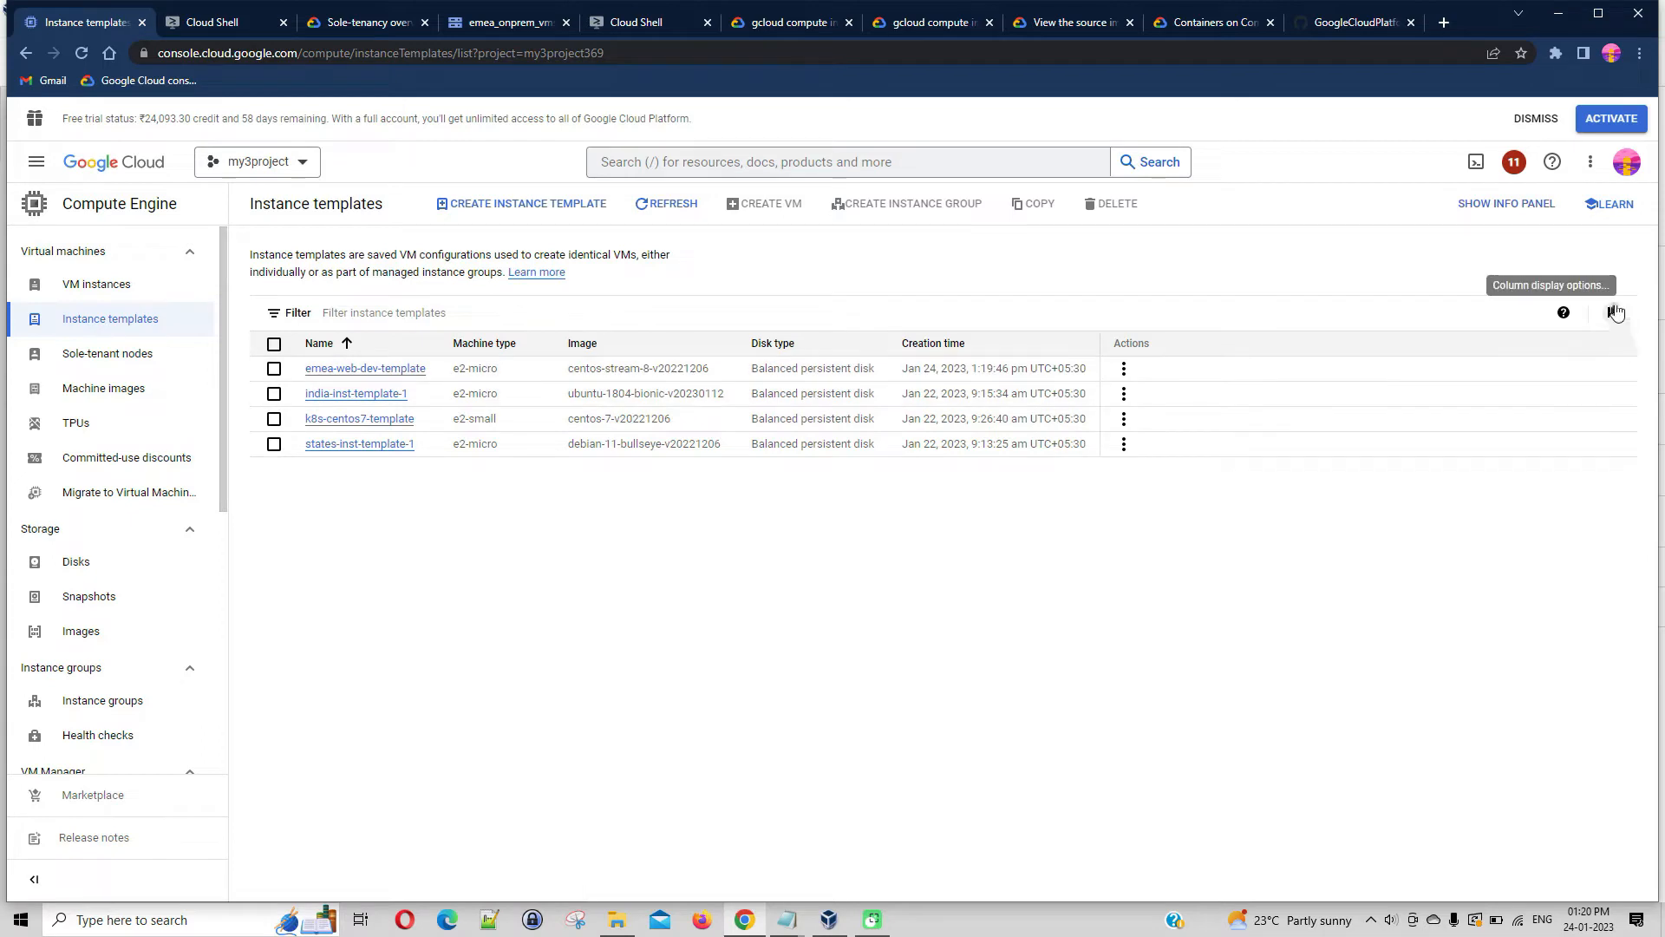
Show the In use by and Placement policy columns in the instance templates list
left_click(1613, 312)
left_click(1507, 519)
left_click(1513, 494)
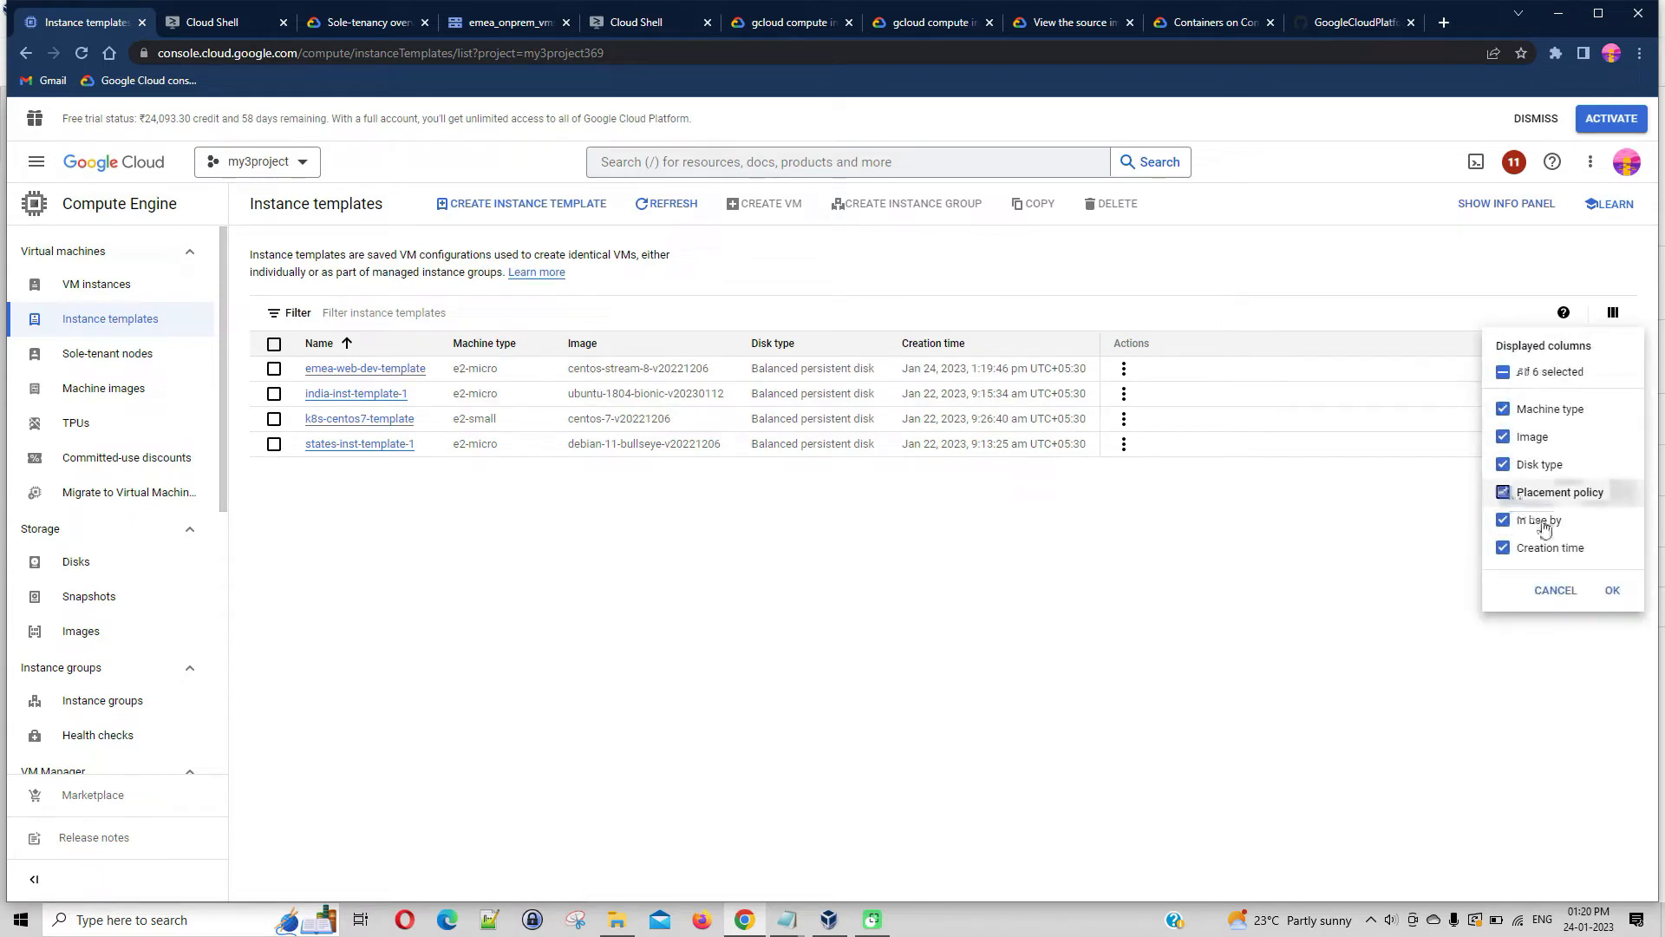
left_click(1612, 589)
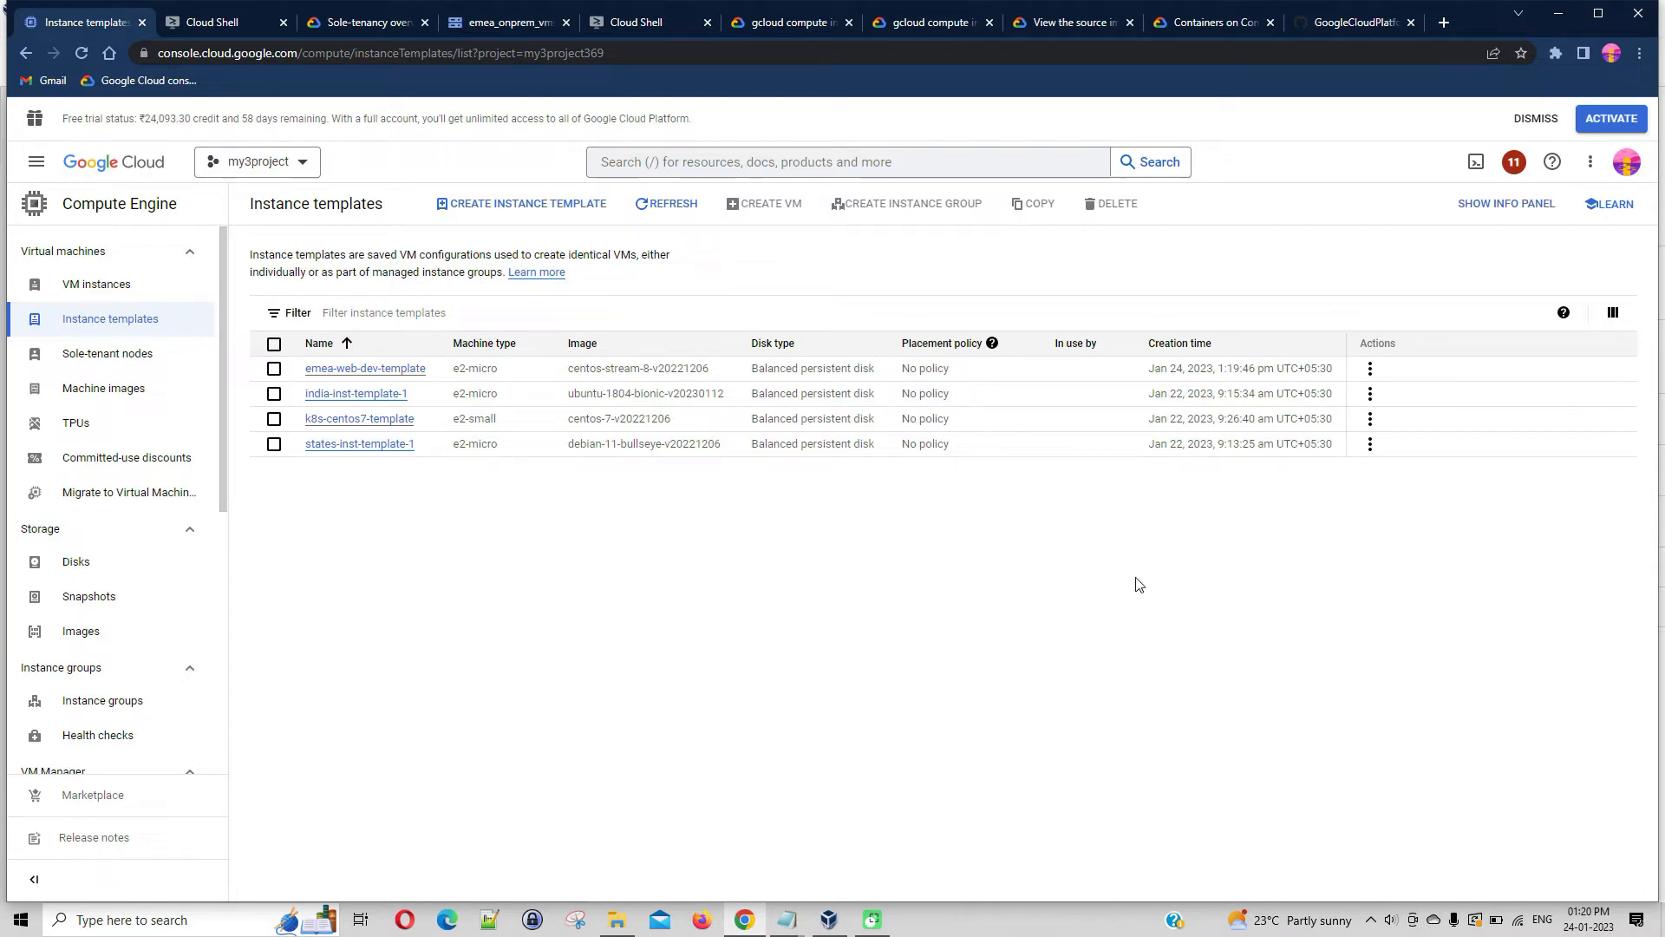
Hide the Placement policy and In use by columns in the instance templates list
left_click(1614, 314)
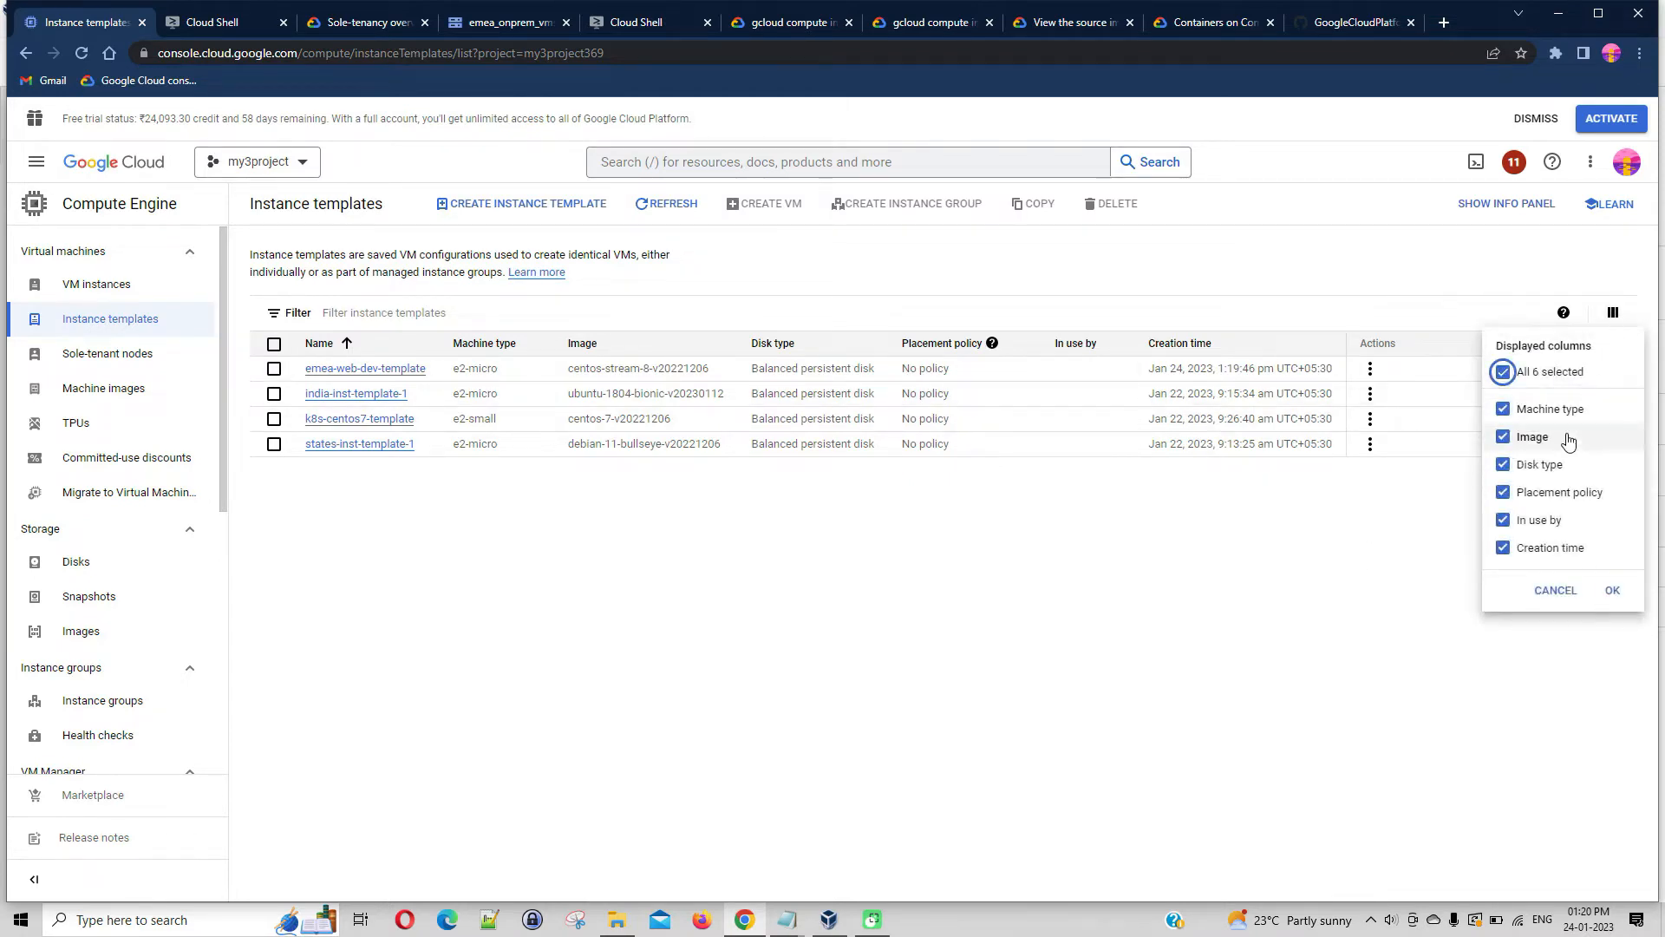
left_click(1510, 500)
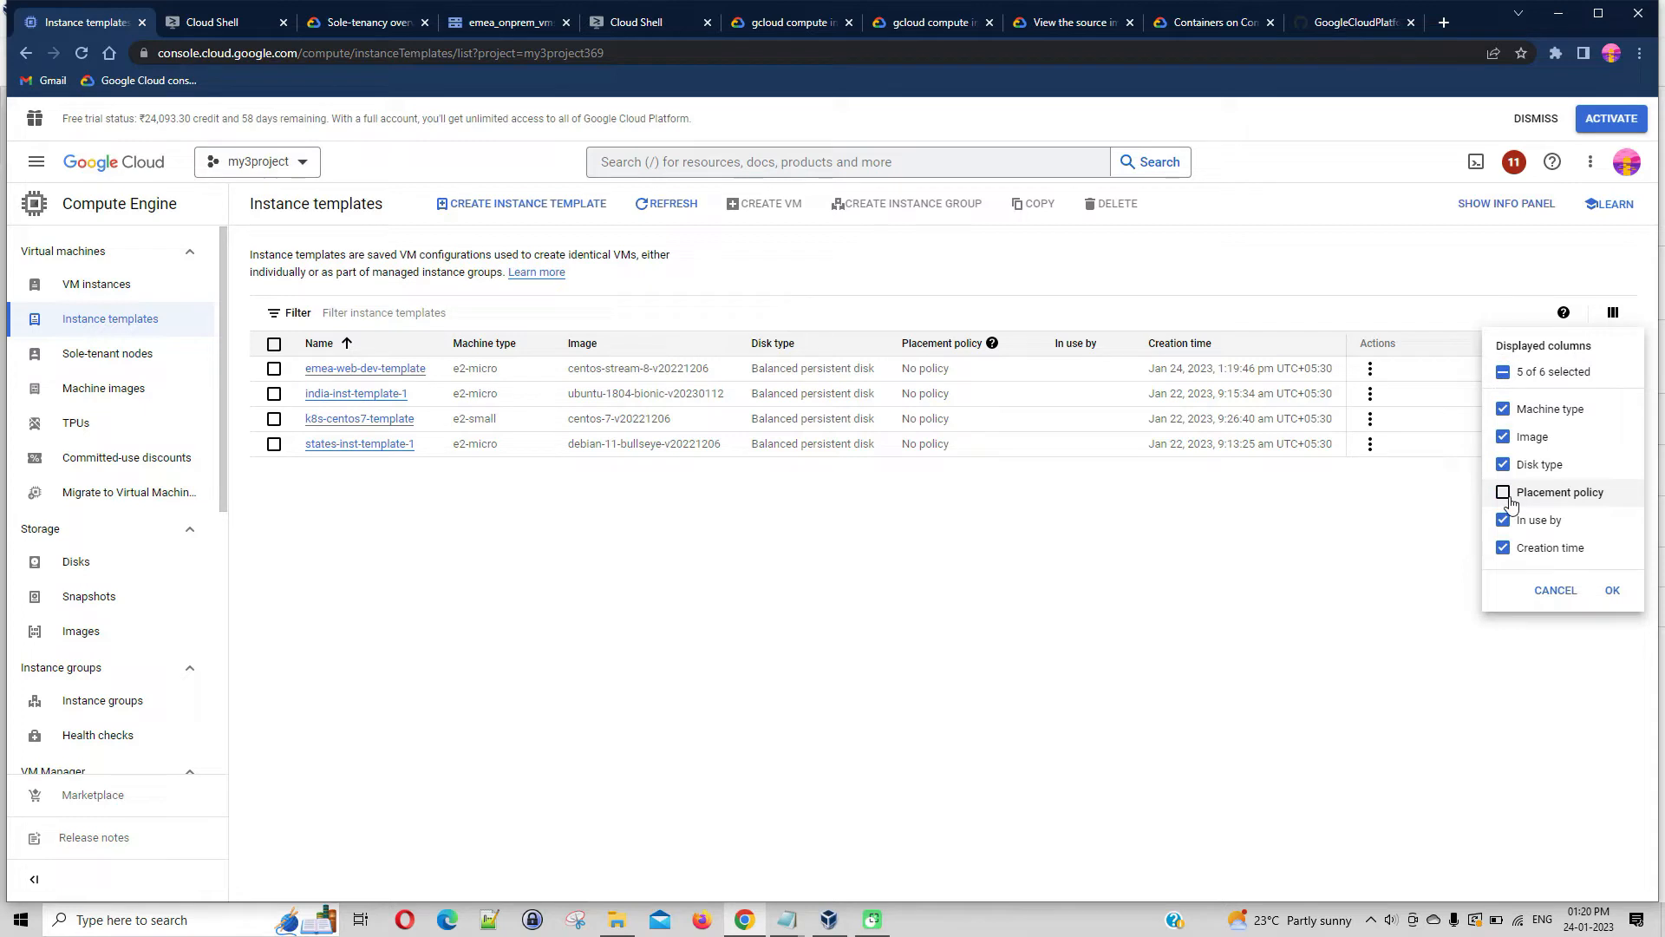
left_click(1511, 521)
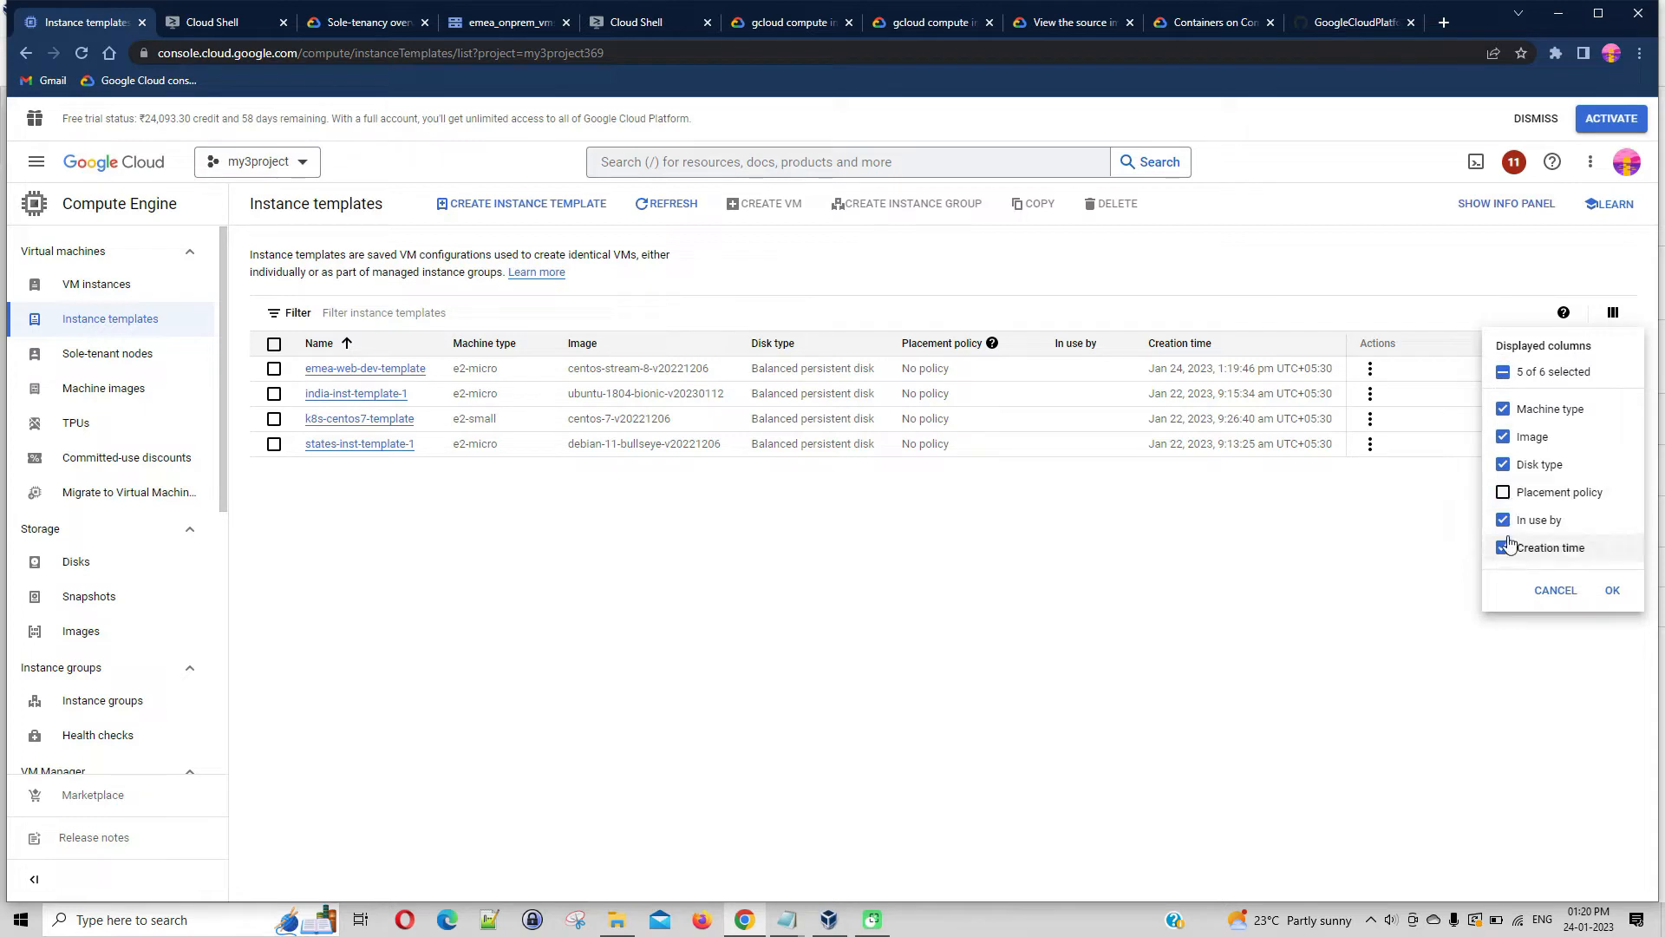
left_click(1612, 589)
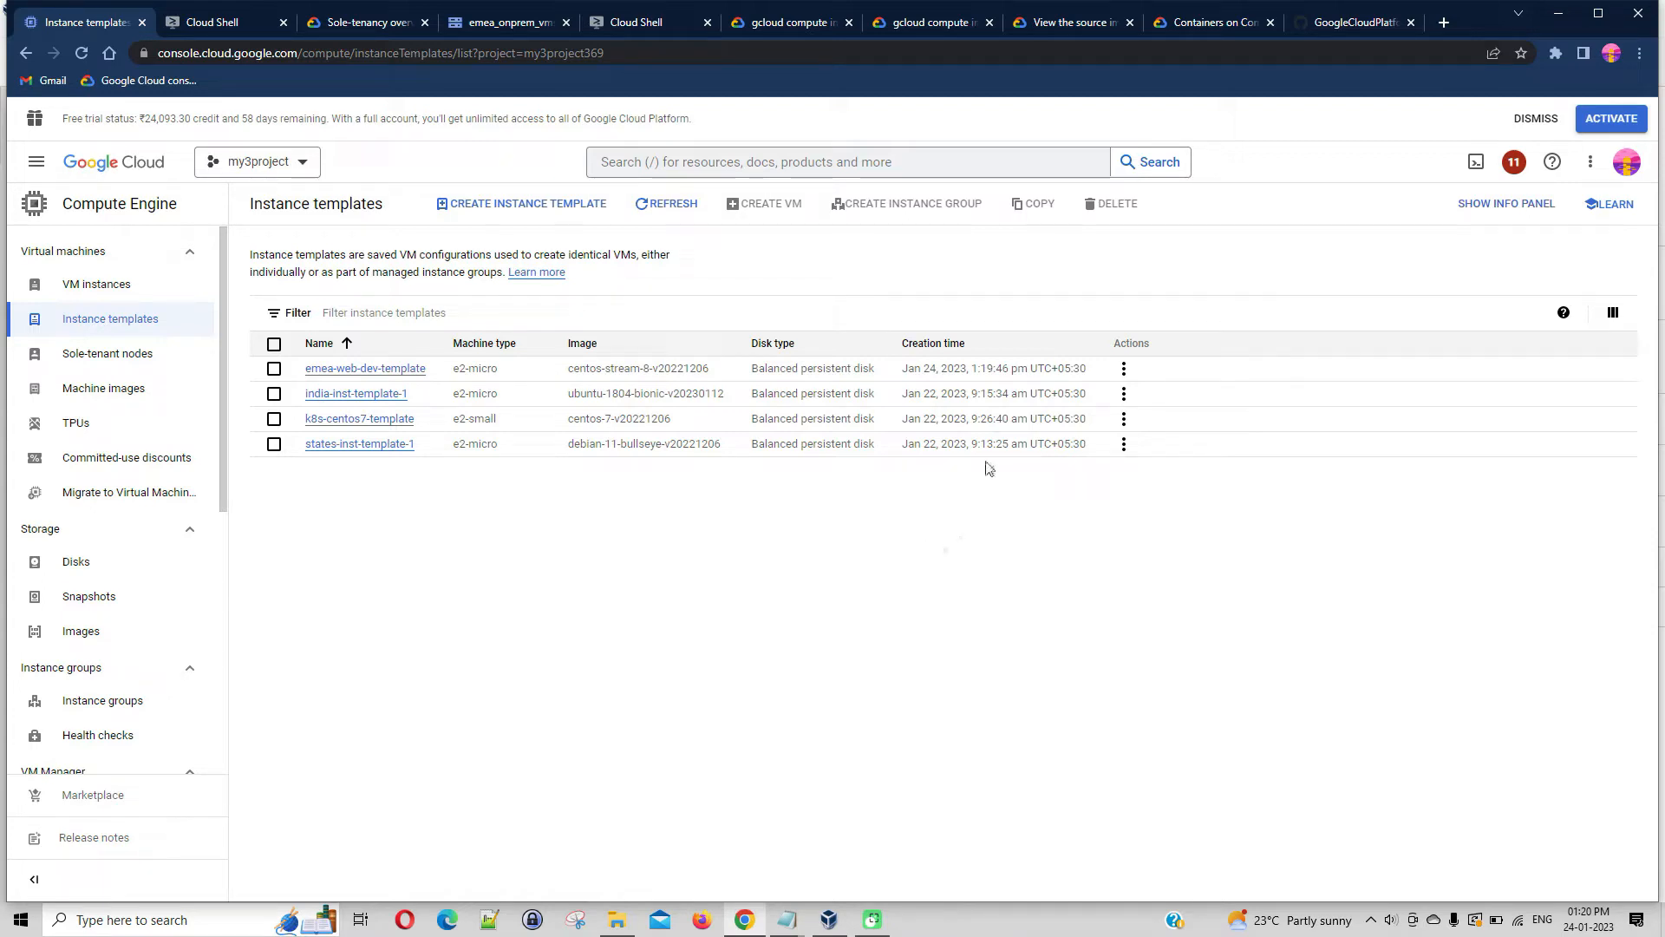
Open the details of emea-web-dev-template and review its machine configuration, networking, storage, security and management settings
left_click(384, 372)
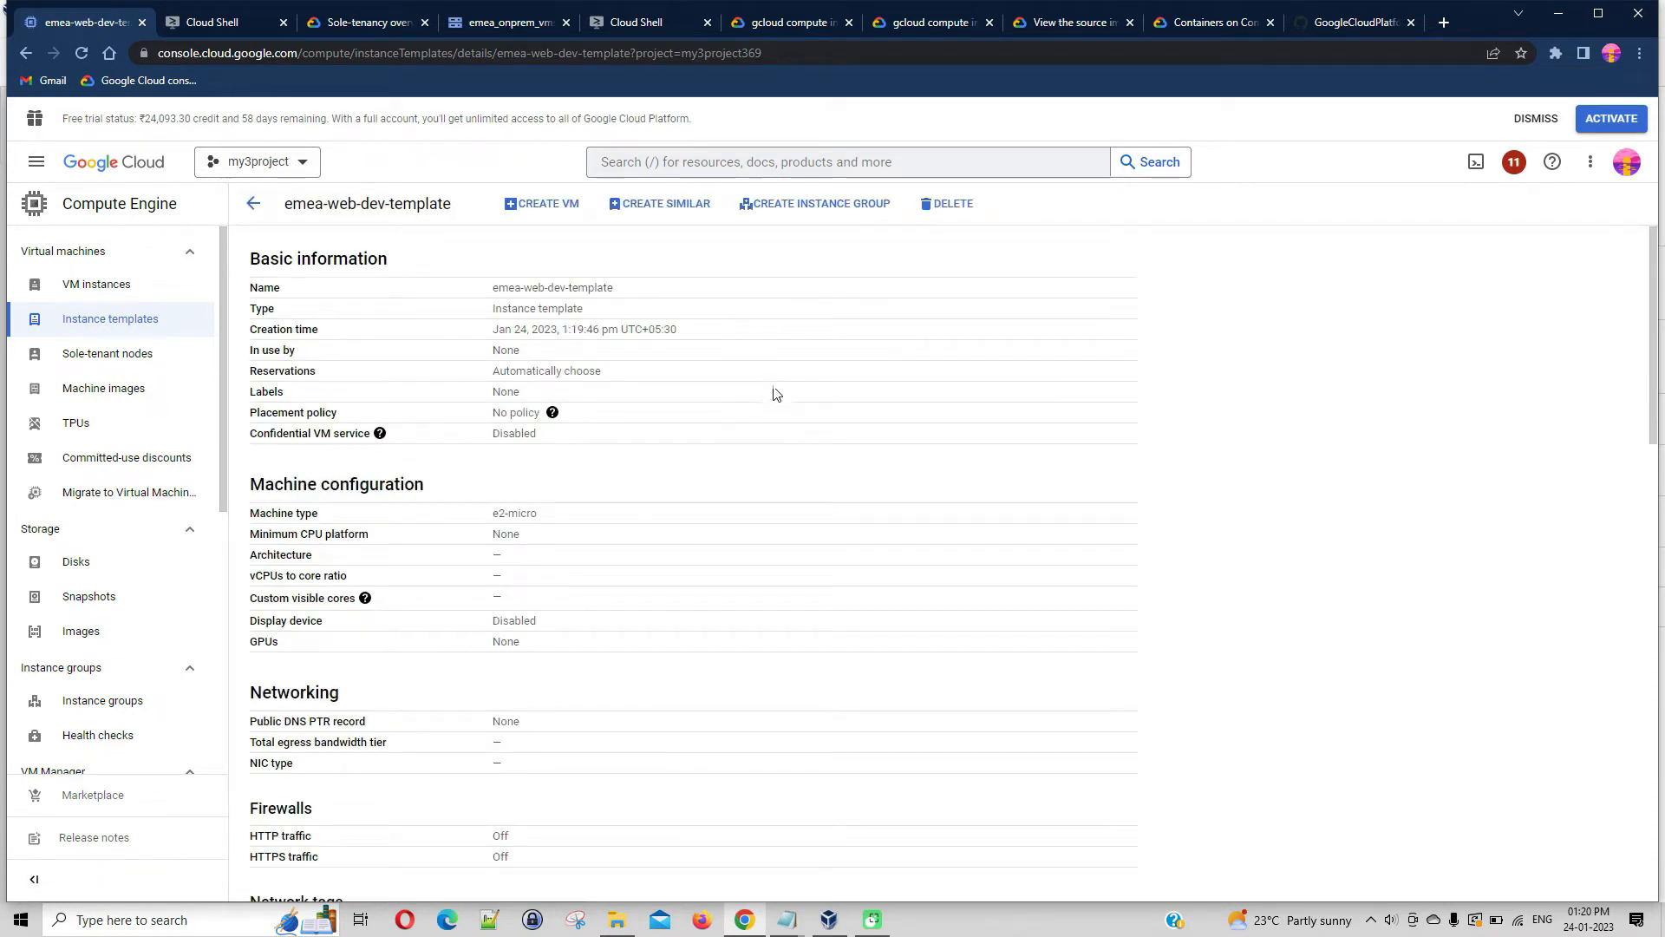
scroll(811, 404, "down", 5)
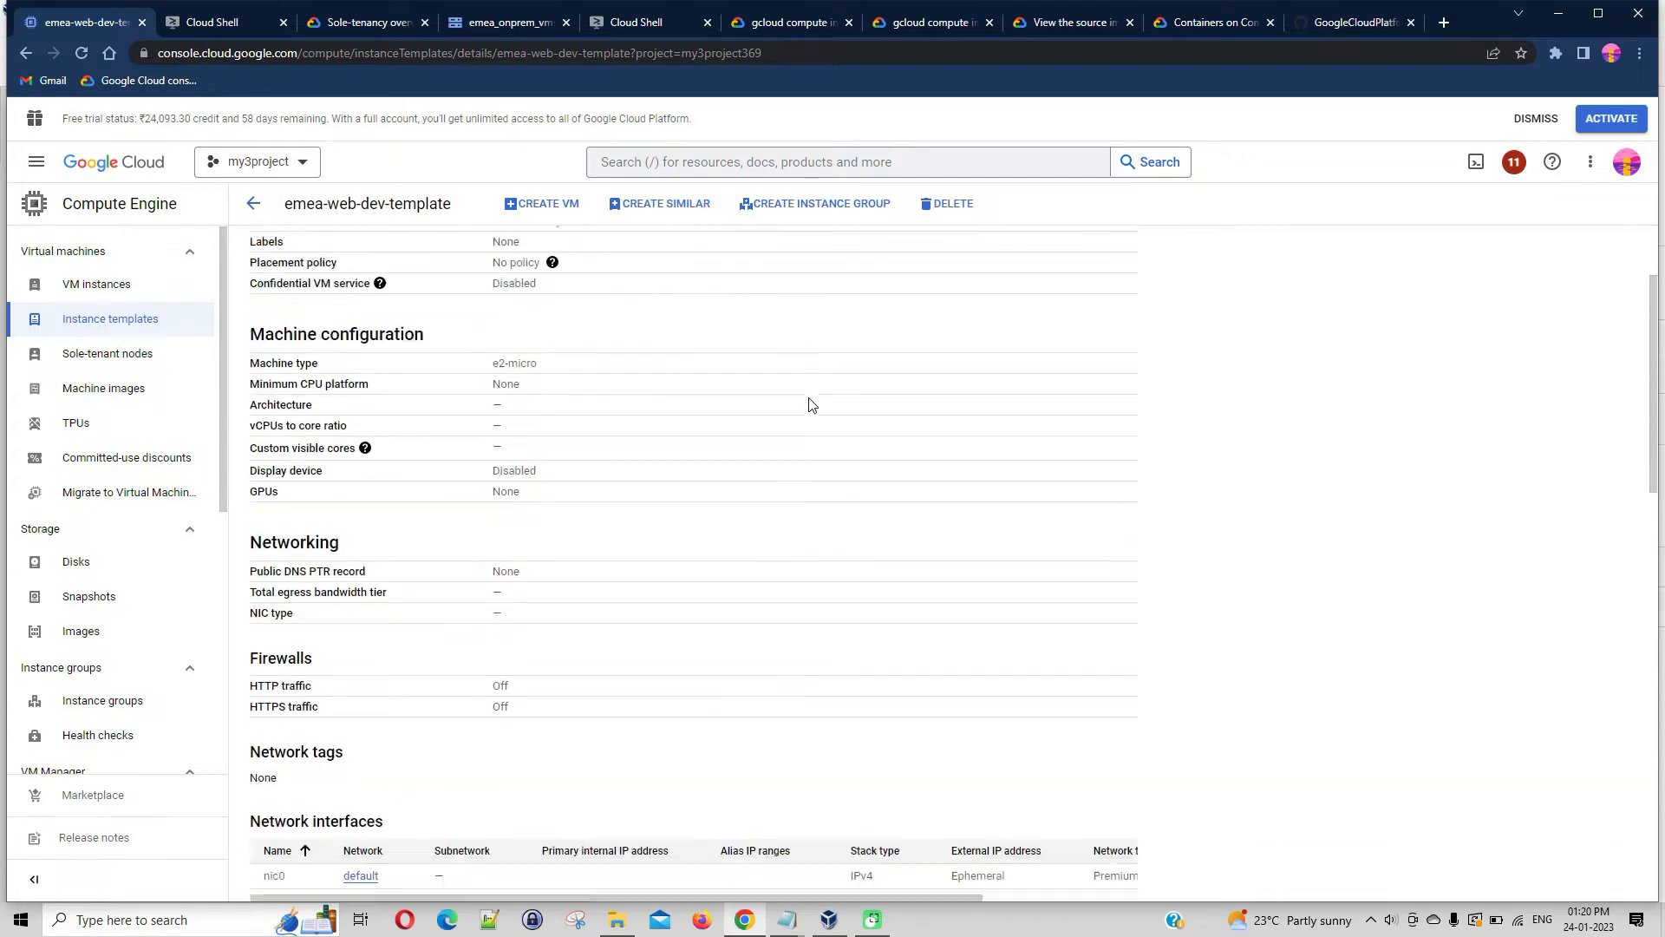
scroll(810, 404, "down", 4)
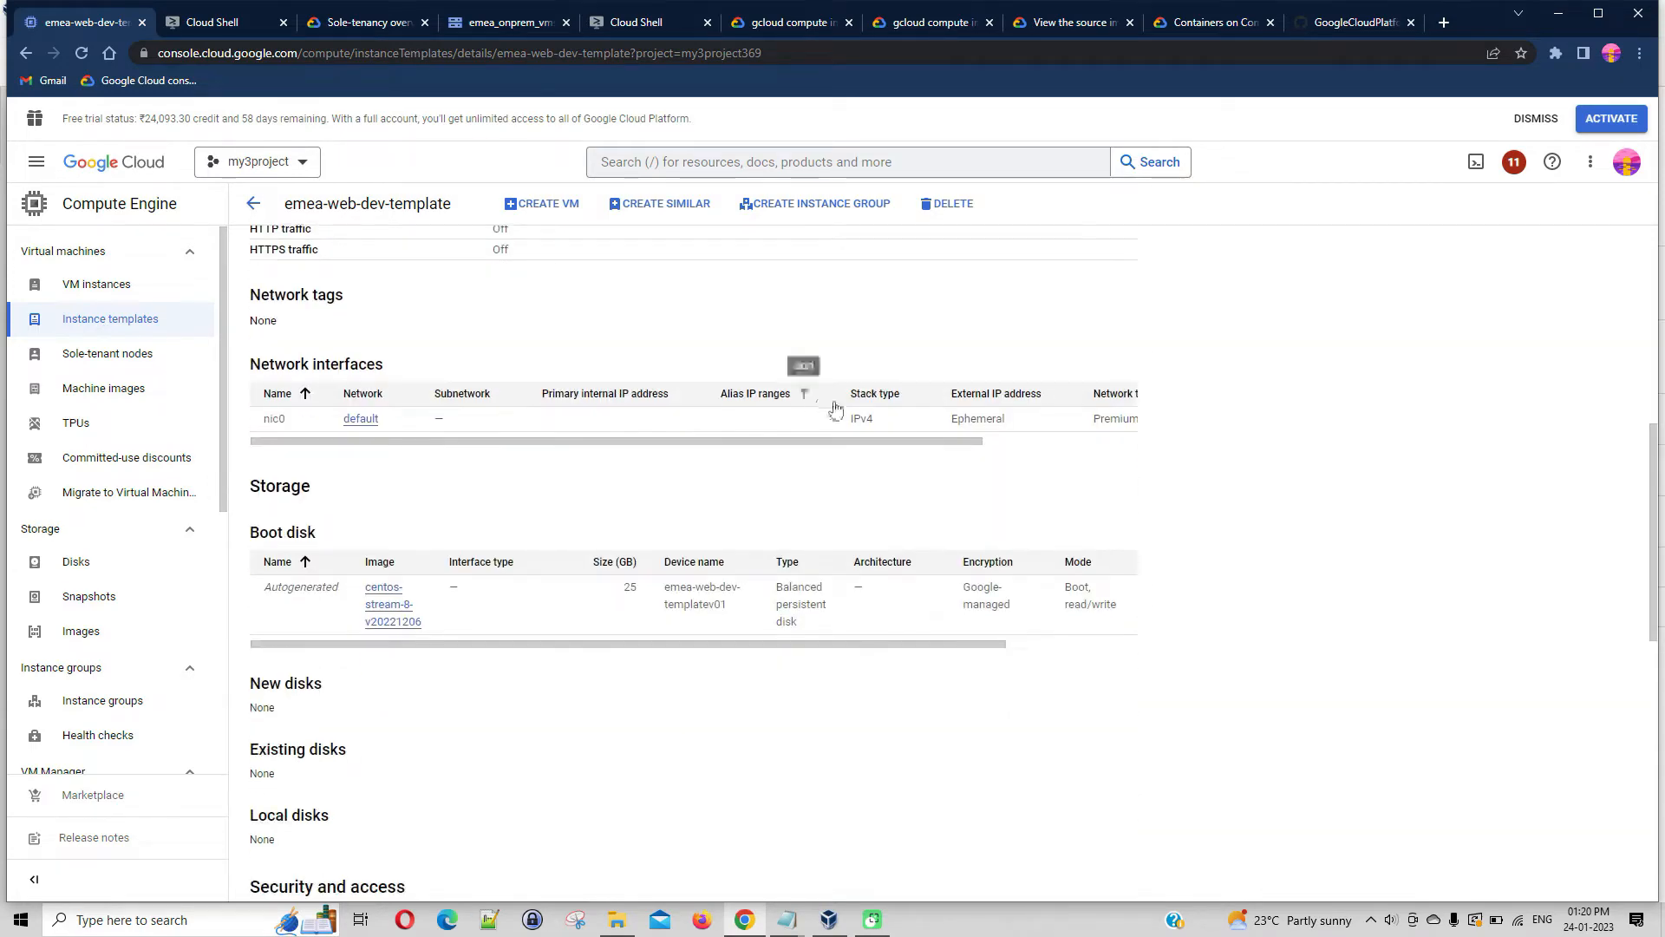
scroll(1287, 470, "down", 4)
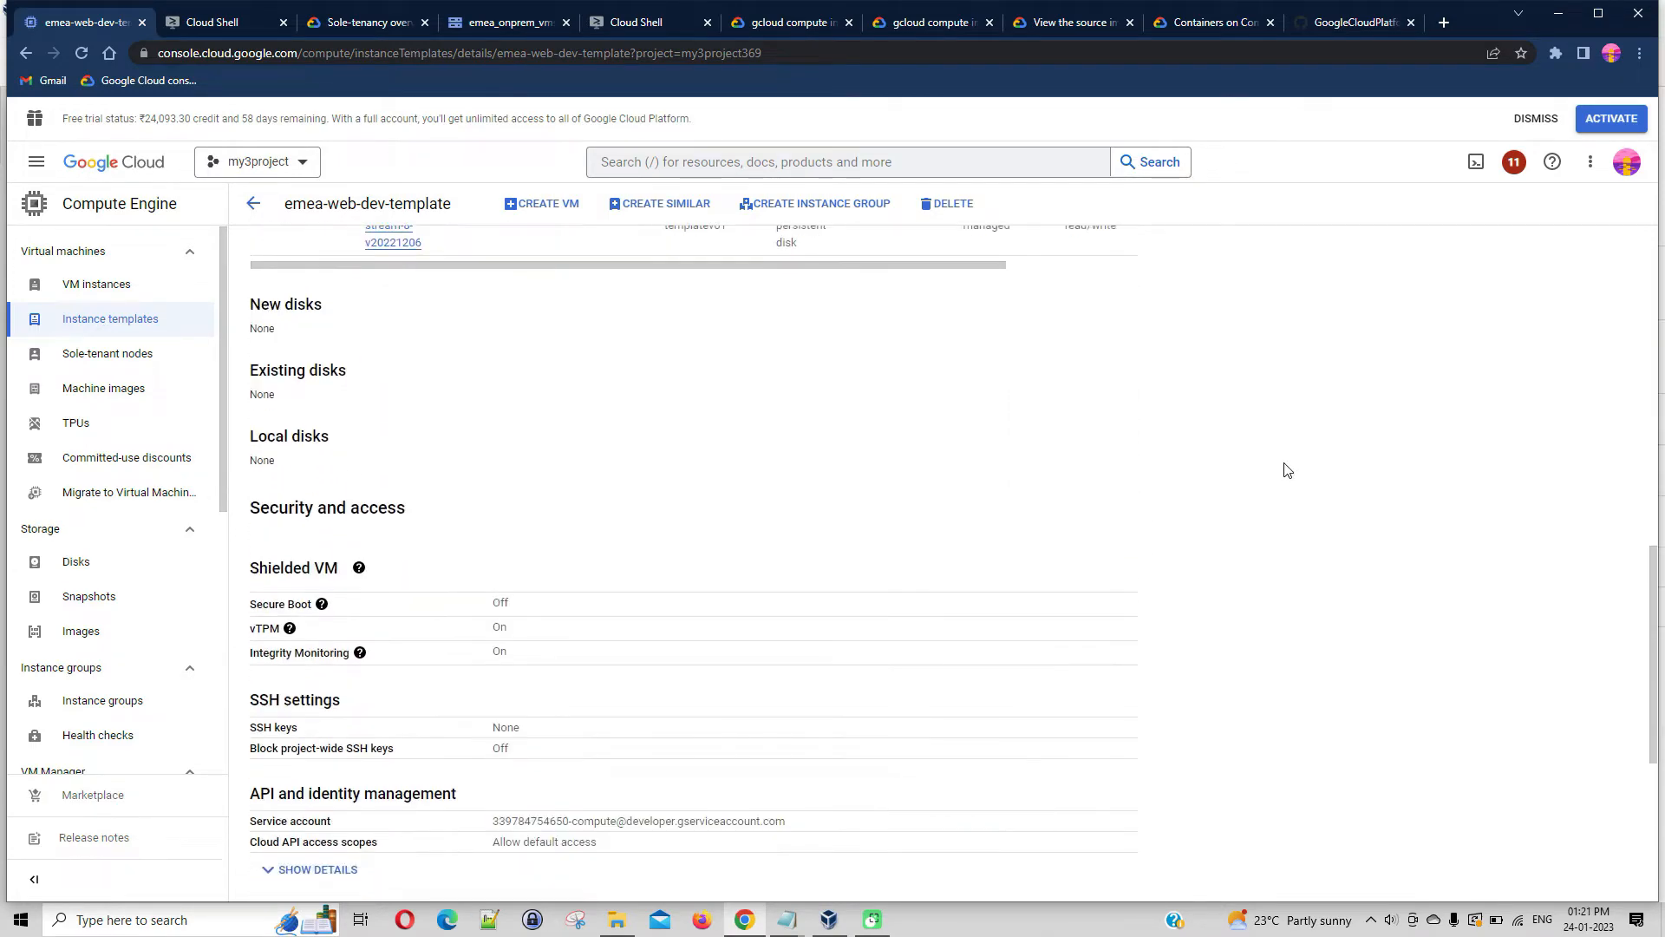
scroll(1287, 470, "down", 2)
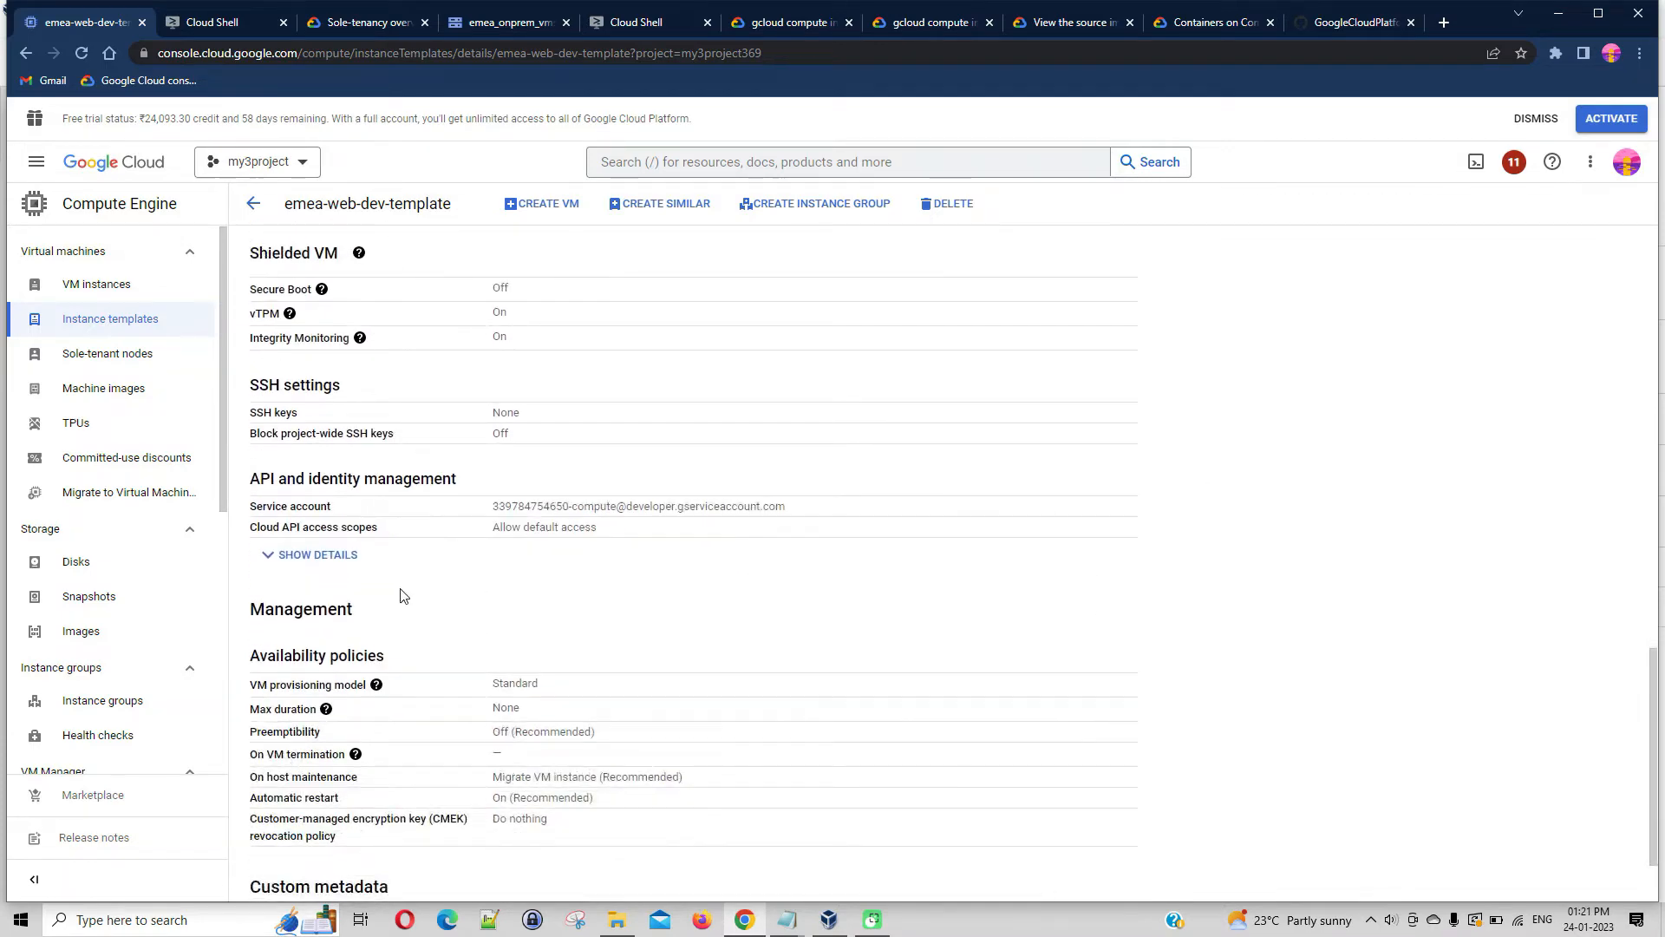
Expand the template's Cloud API access scope details and examine the access level of each API
left_click(300, 555)
scroll(1019, 590, "down", 4)
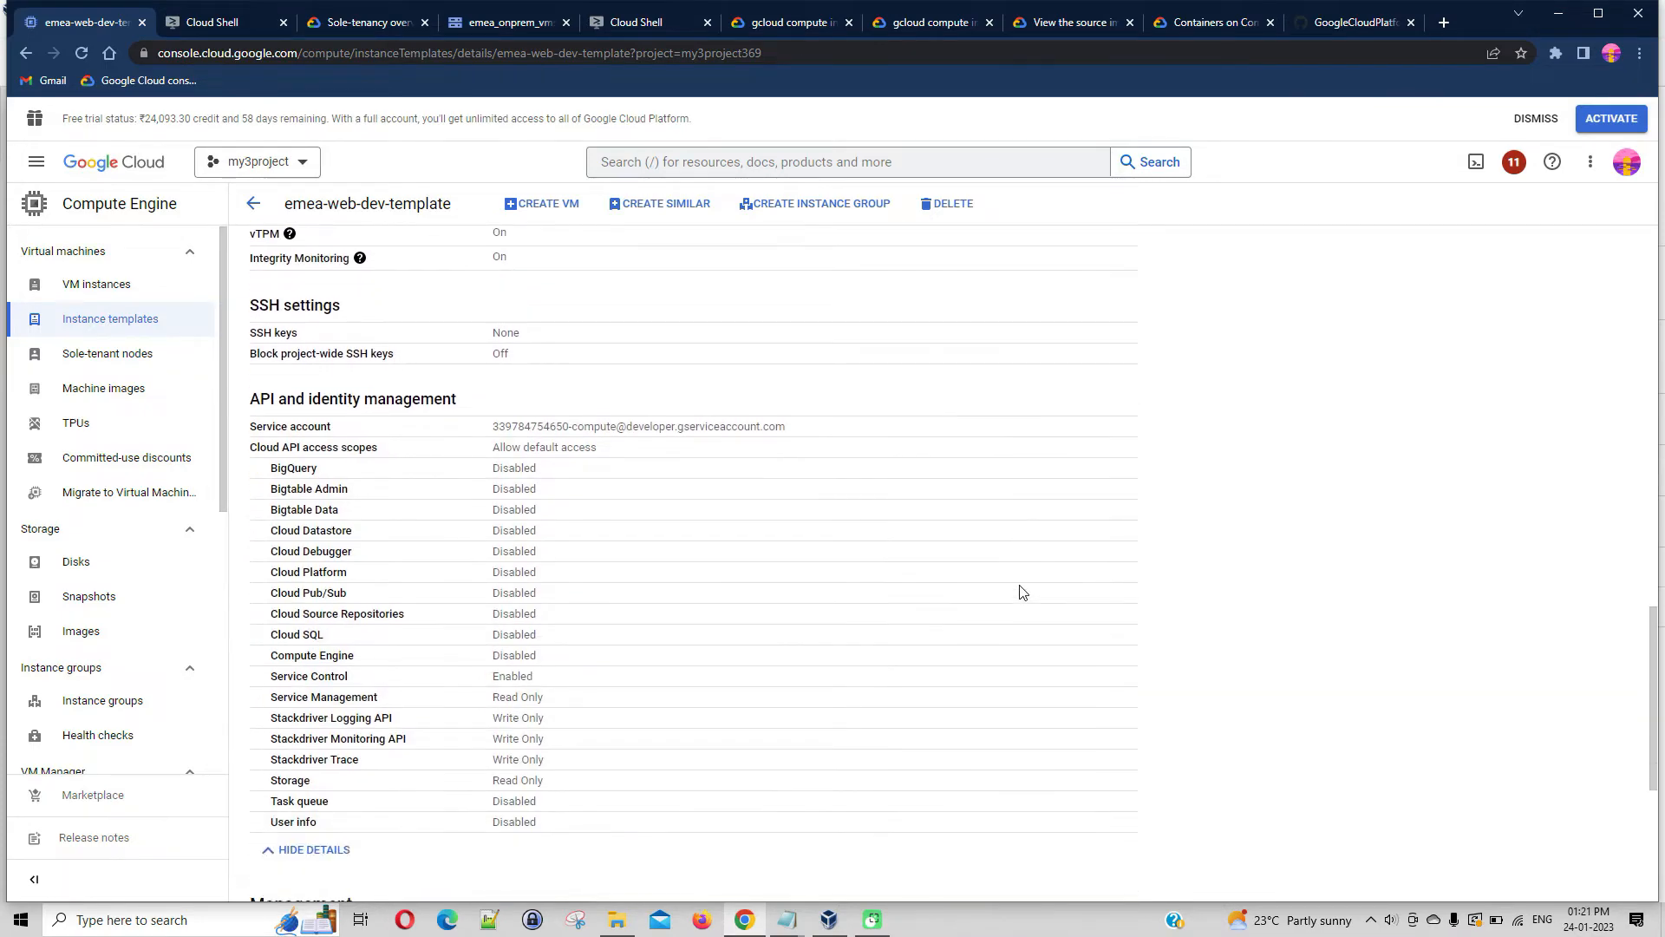
scroll(971, 466, "up", 3)
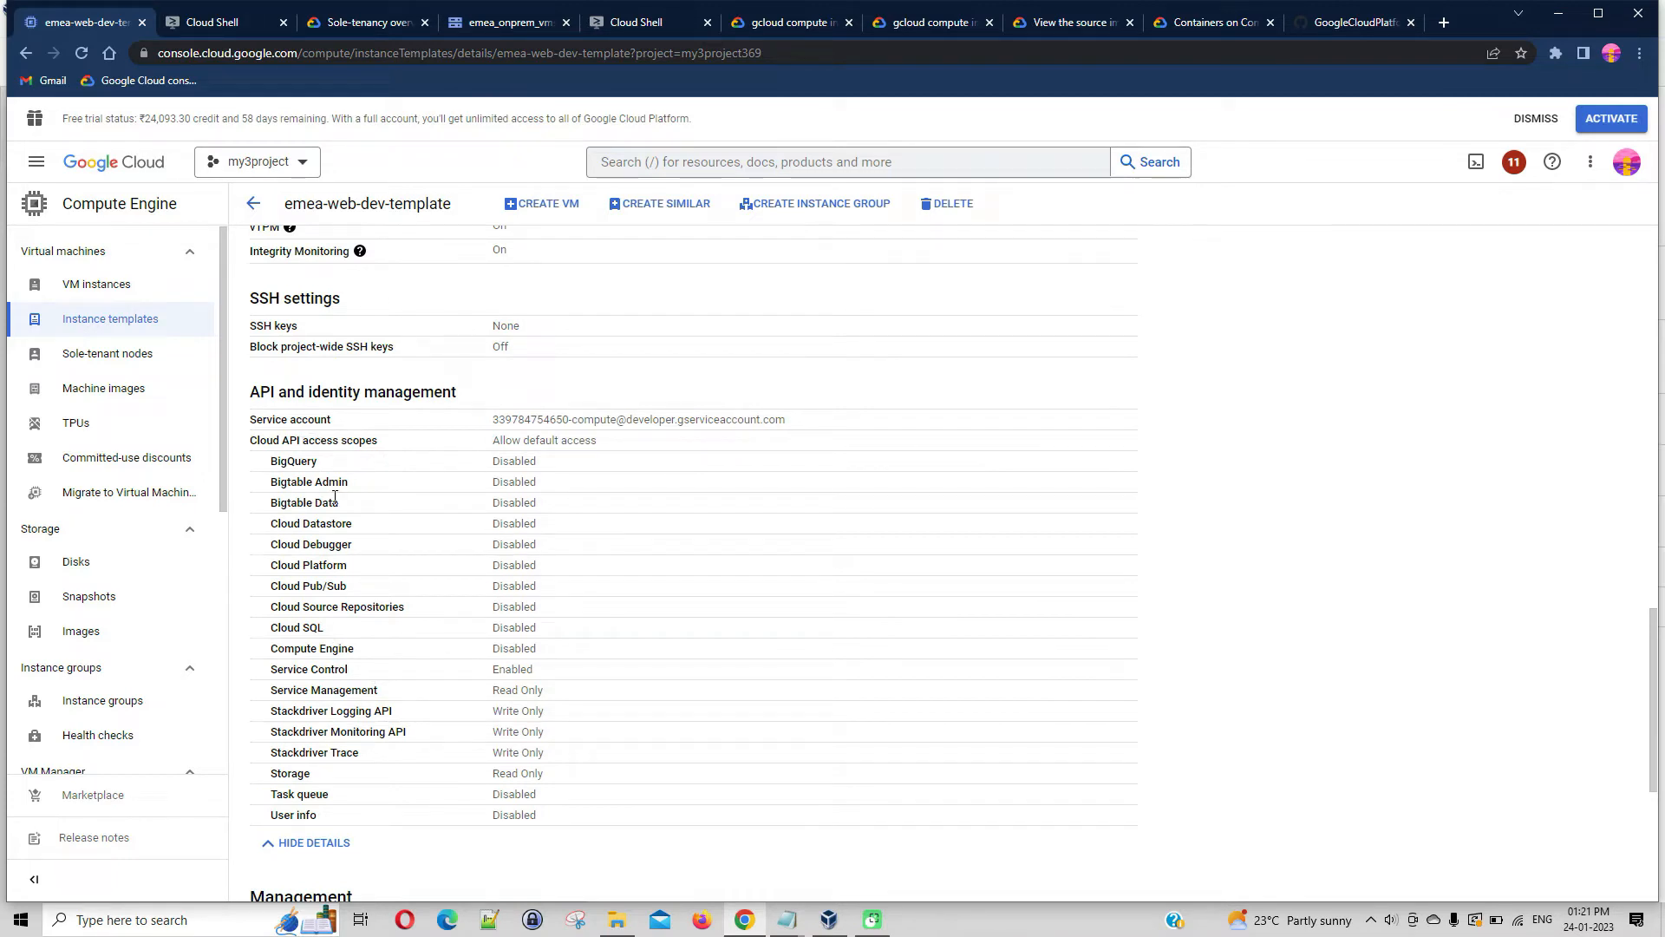
Collapse the API access scope details and review the template's management, storage and basic information sections
left_click(314, 842)
scroll(1067, 617, "down", 1)
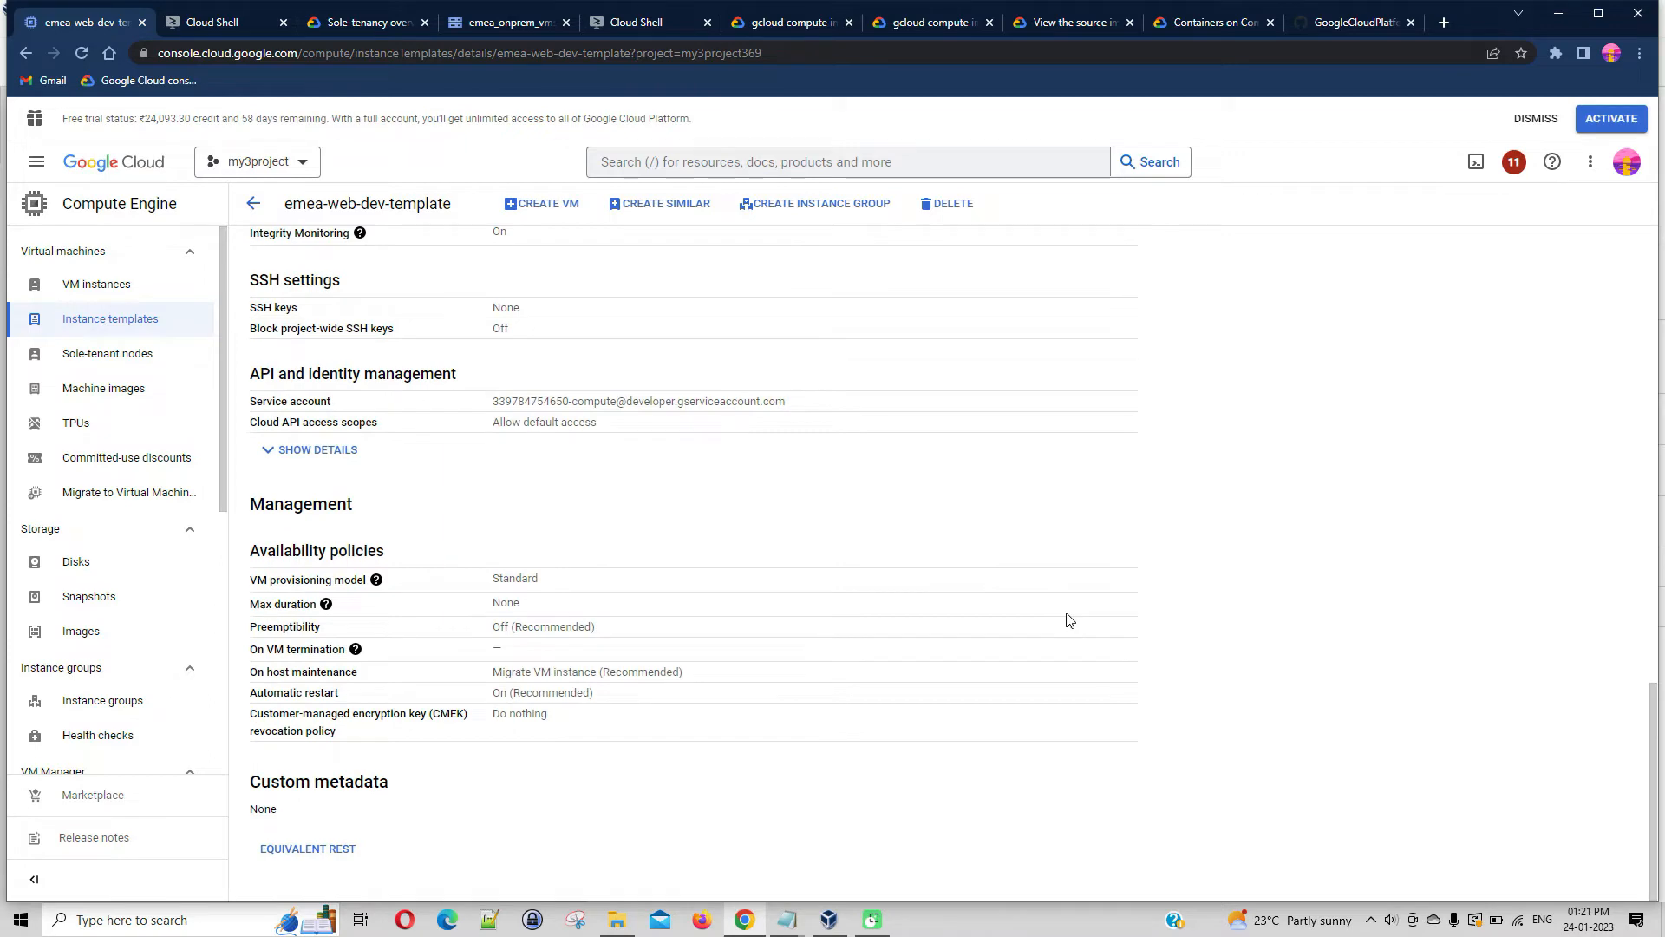
scroll(1069, 620, "up", 10)
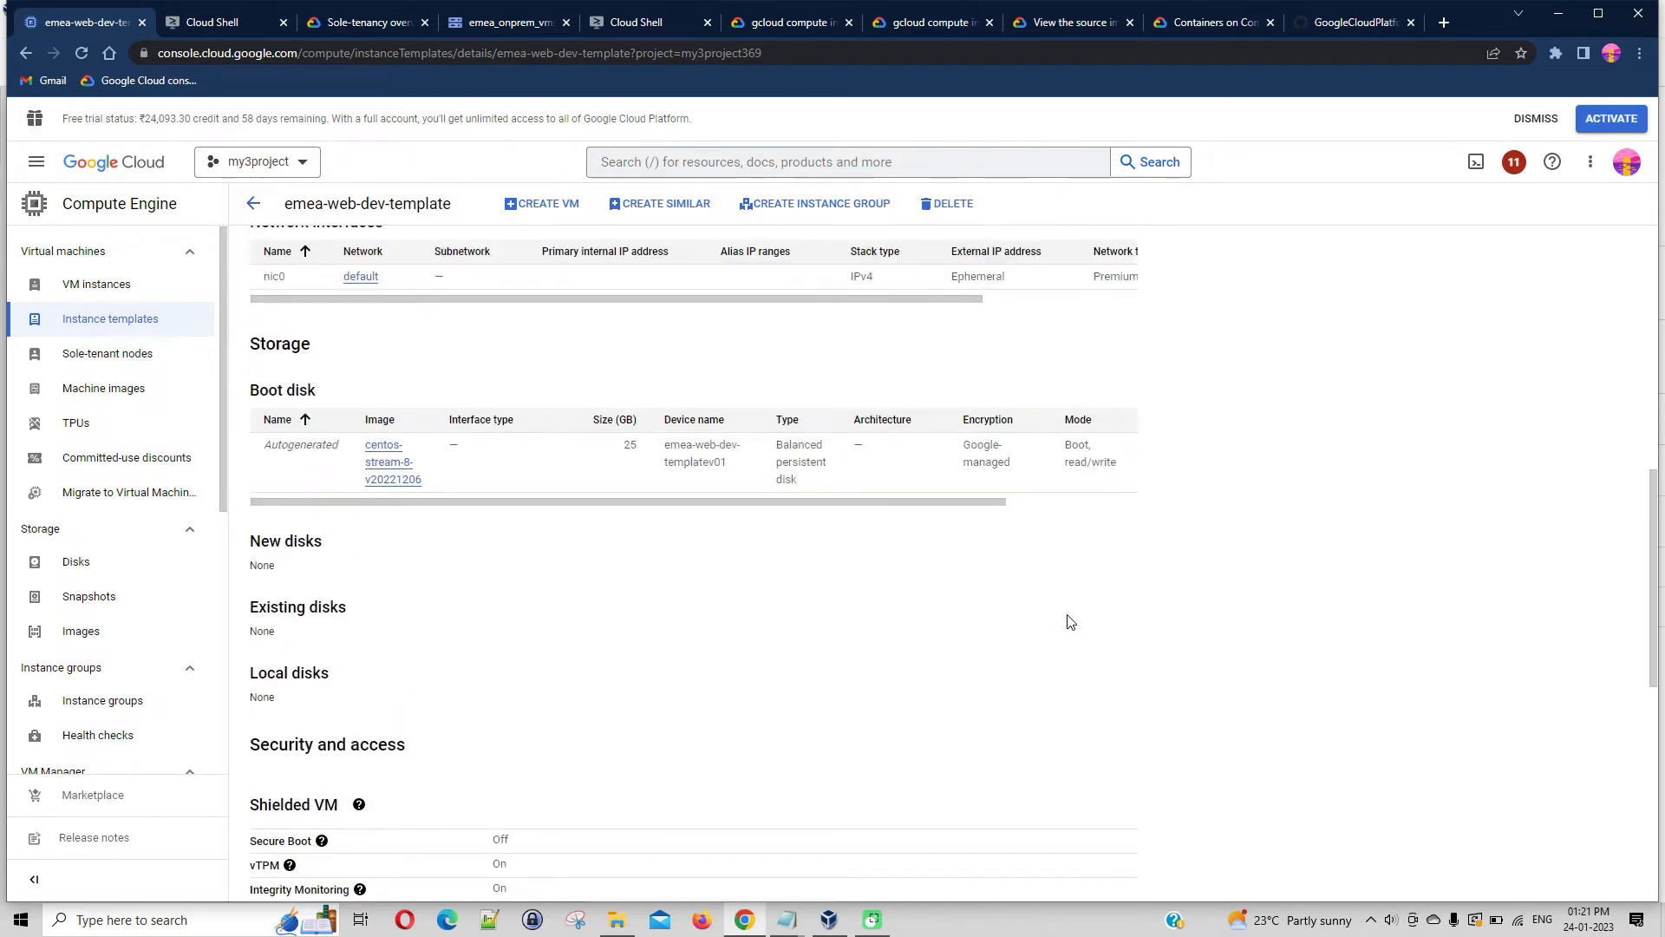
scroll(1069, 620, "up", 10)
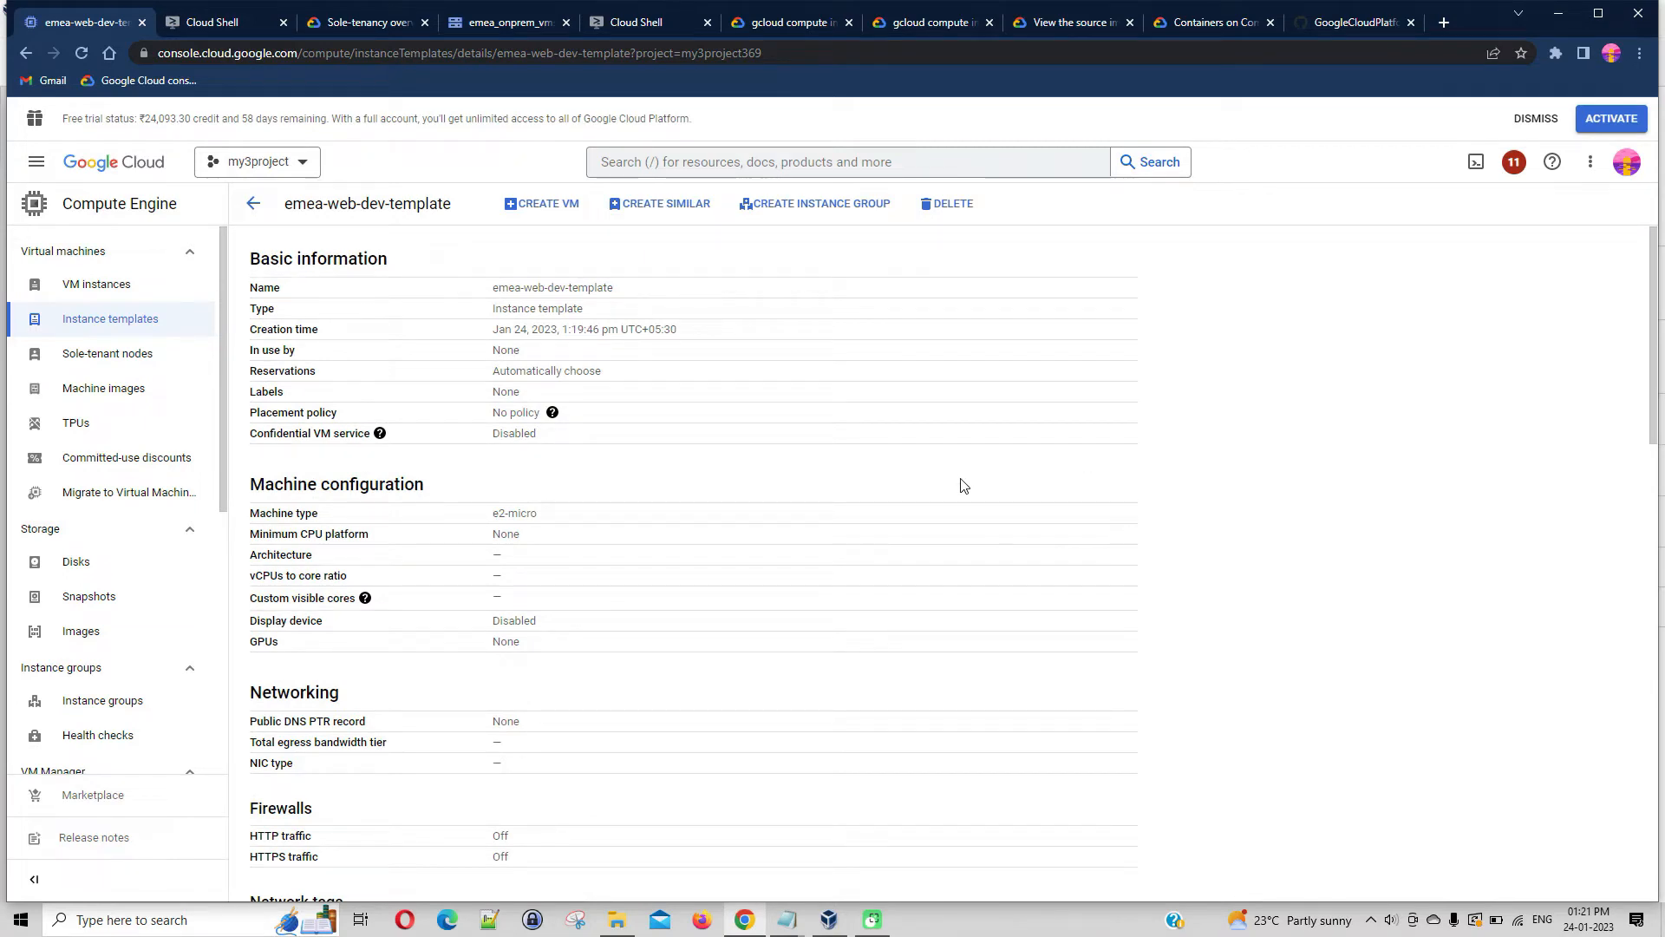
Start a similar instance template from emea-web-dev-template and name it apac-web-dev-template-1
left_click(692, 209)
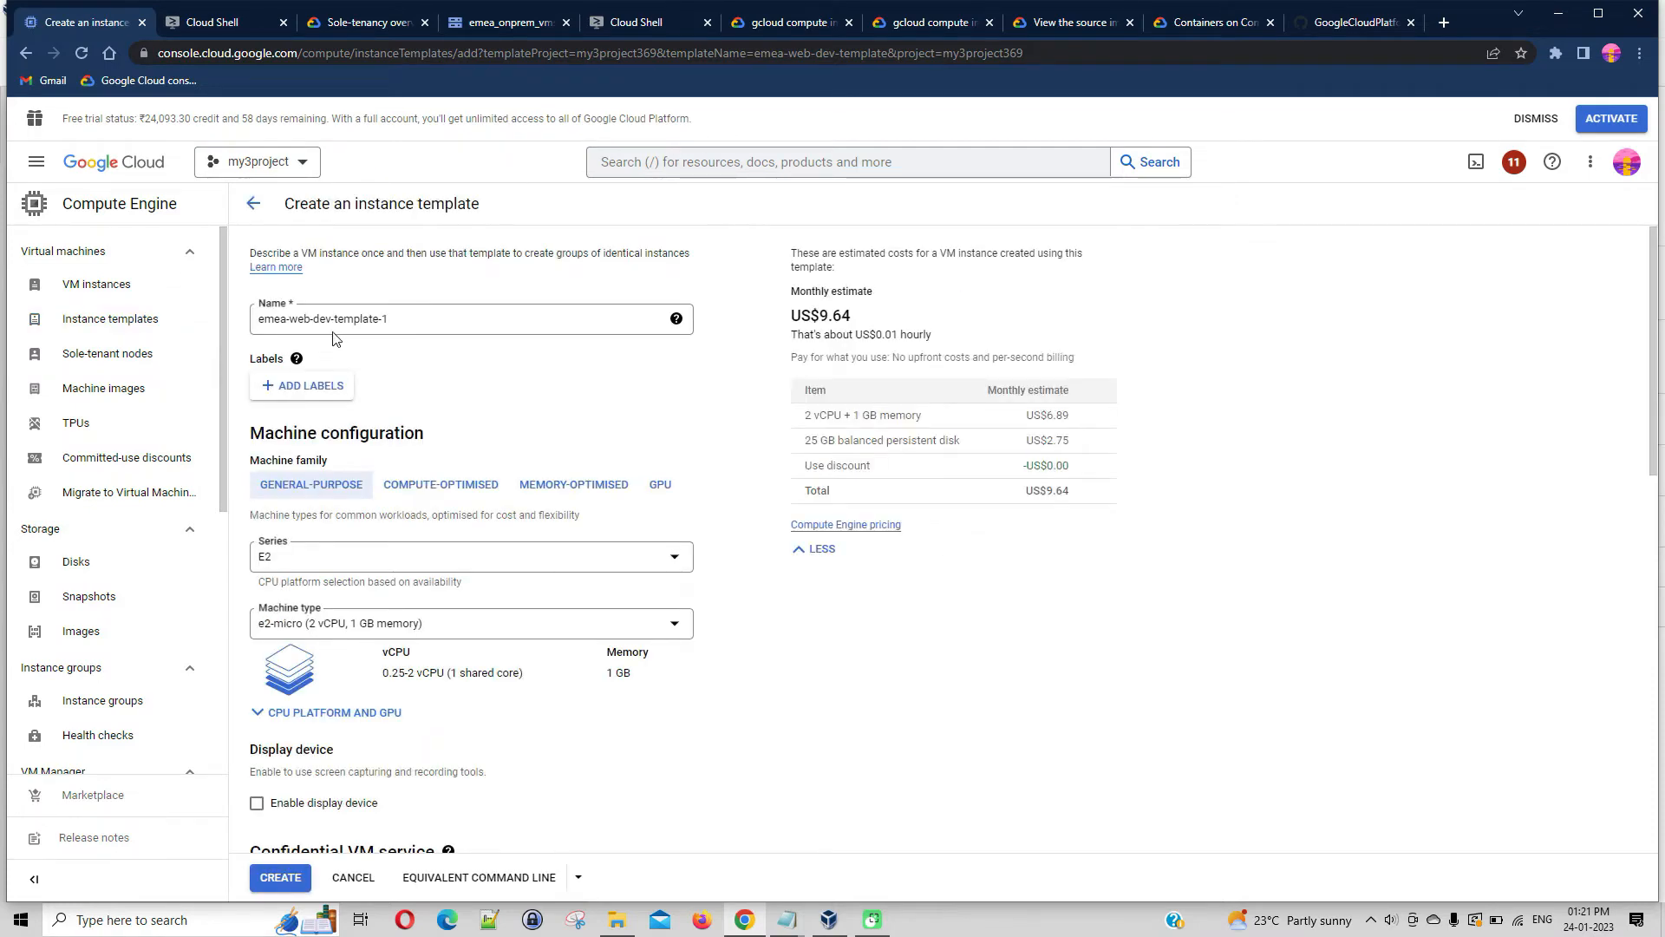
left_click_drag(289, 323, 249, 328)
type("apac")
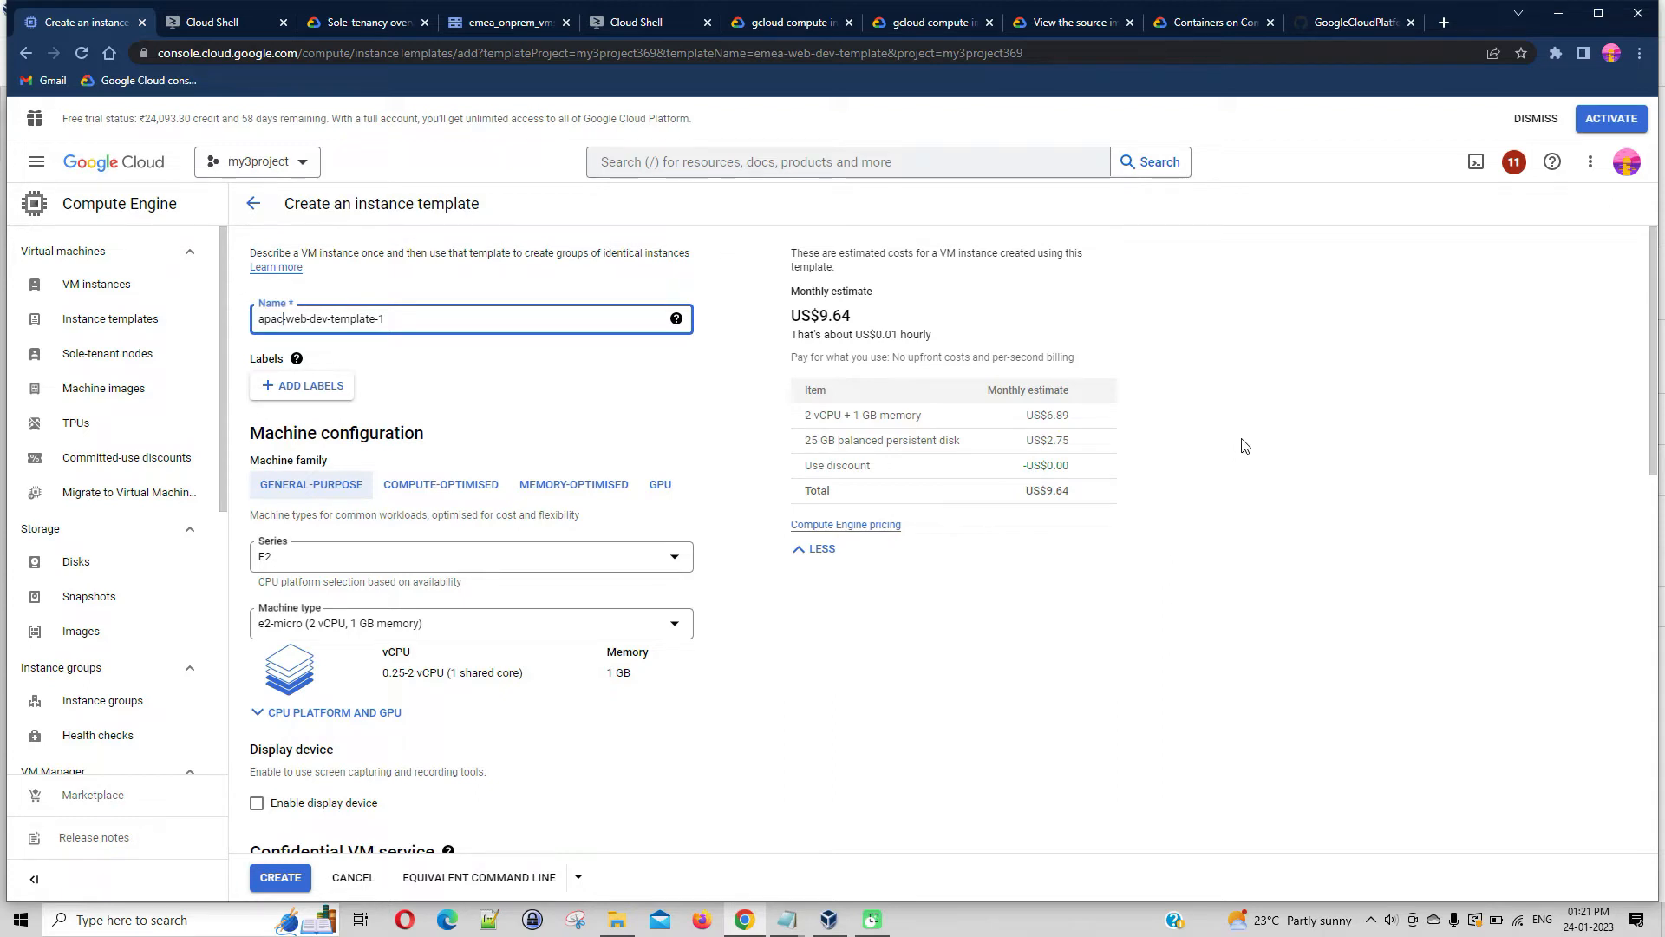
Expand the CPU platform and GPU options and try 2 vCPUs per core with a visible core count of 1 core
scroll(1245, 446, "down", 4)
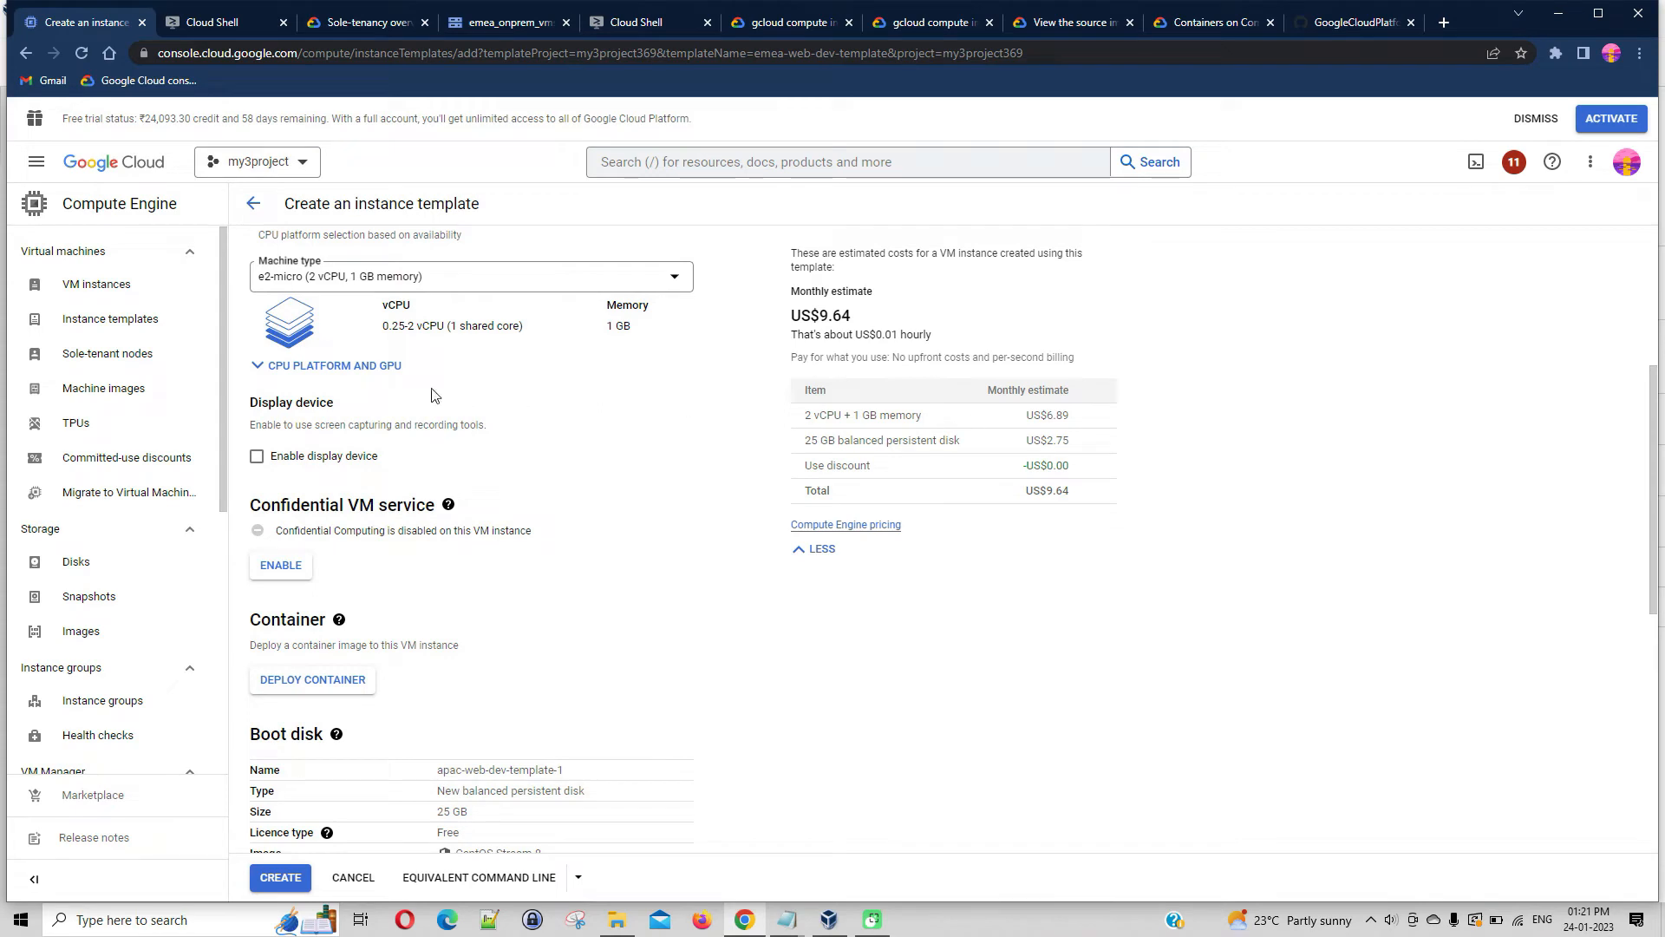
left_click(289, 382)
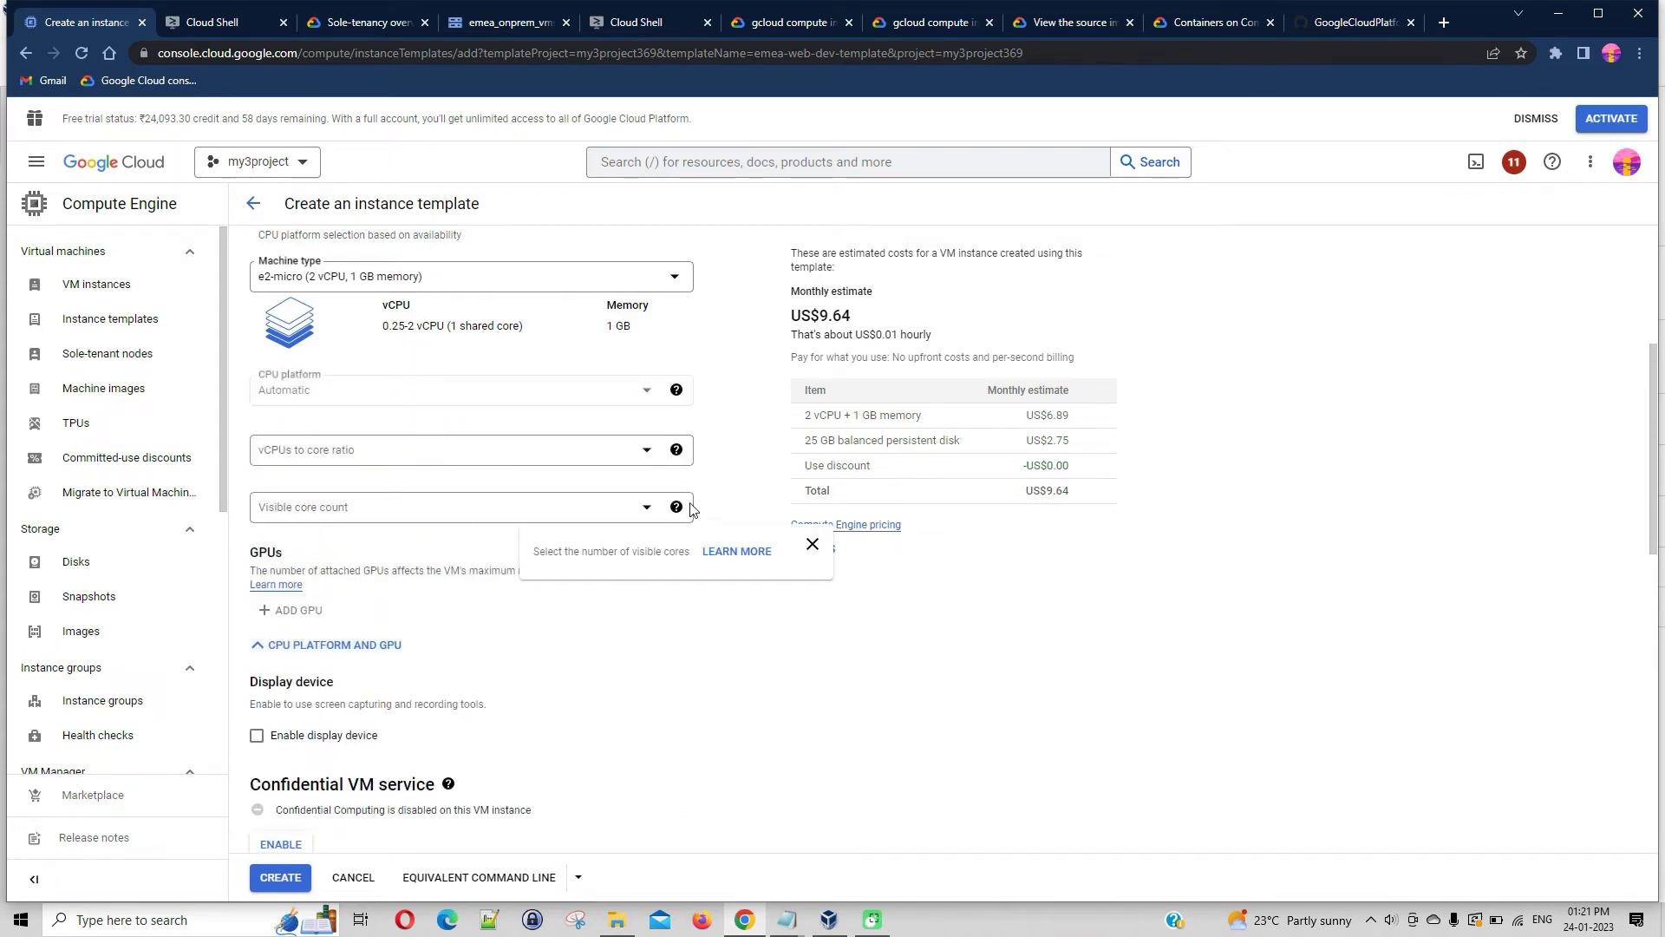
left_click(659, 451)
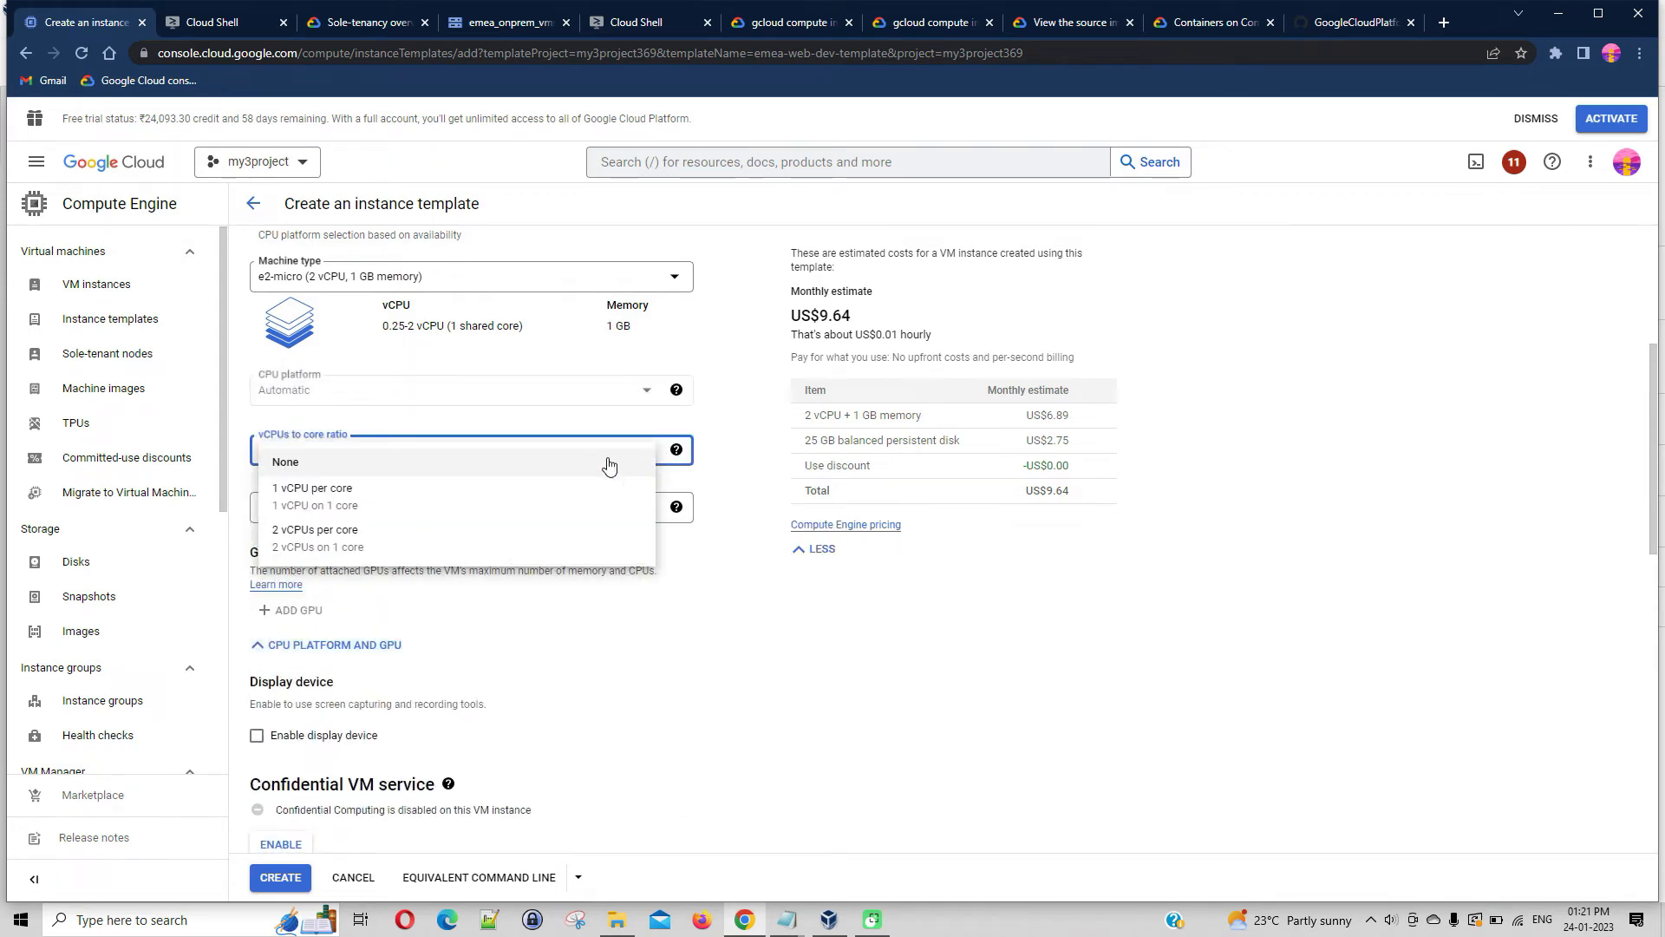
left_click(390, 542)
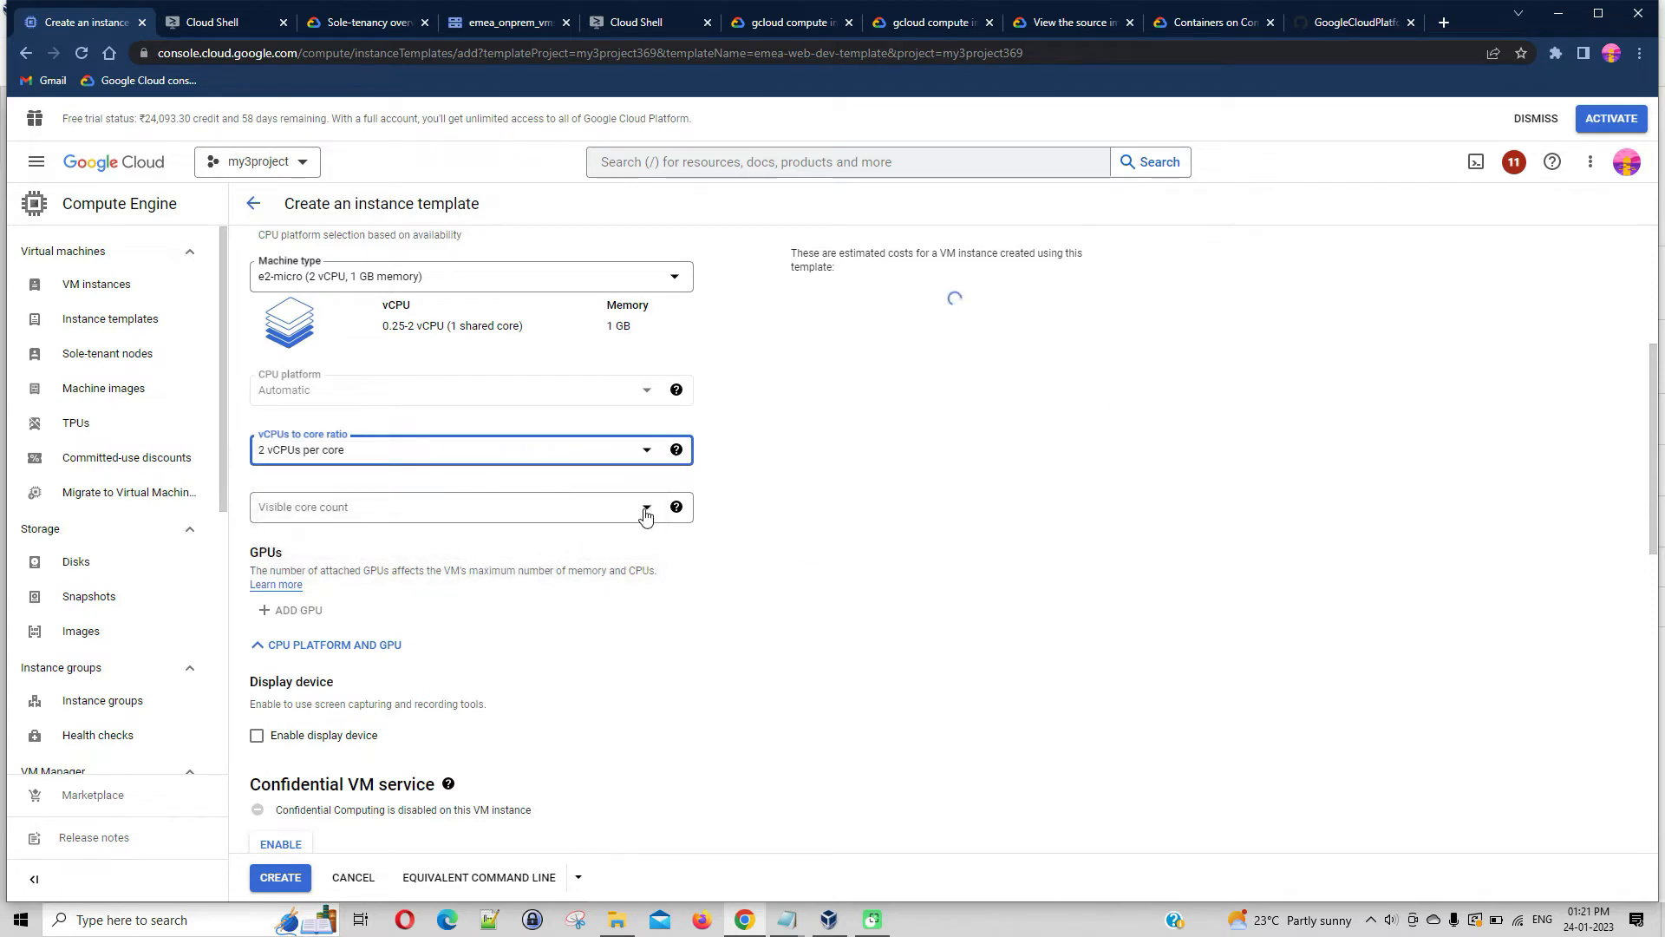
left_click(646, 512)
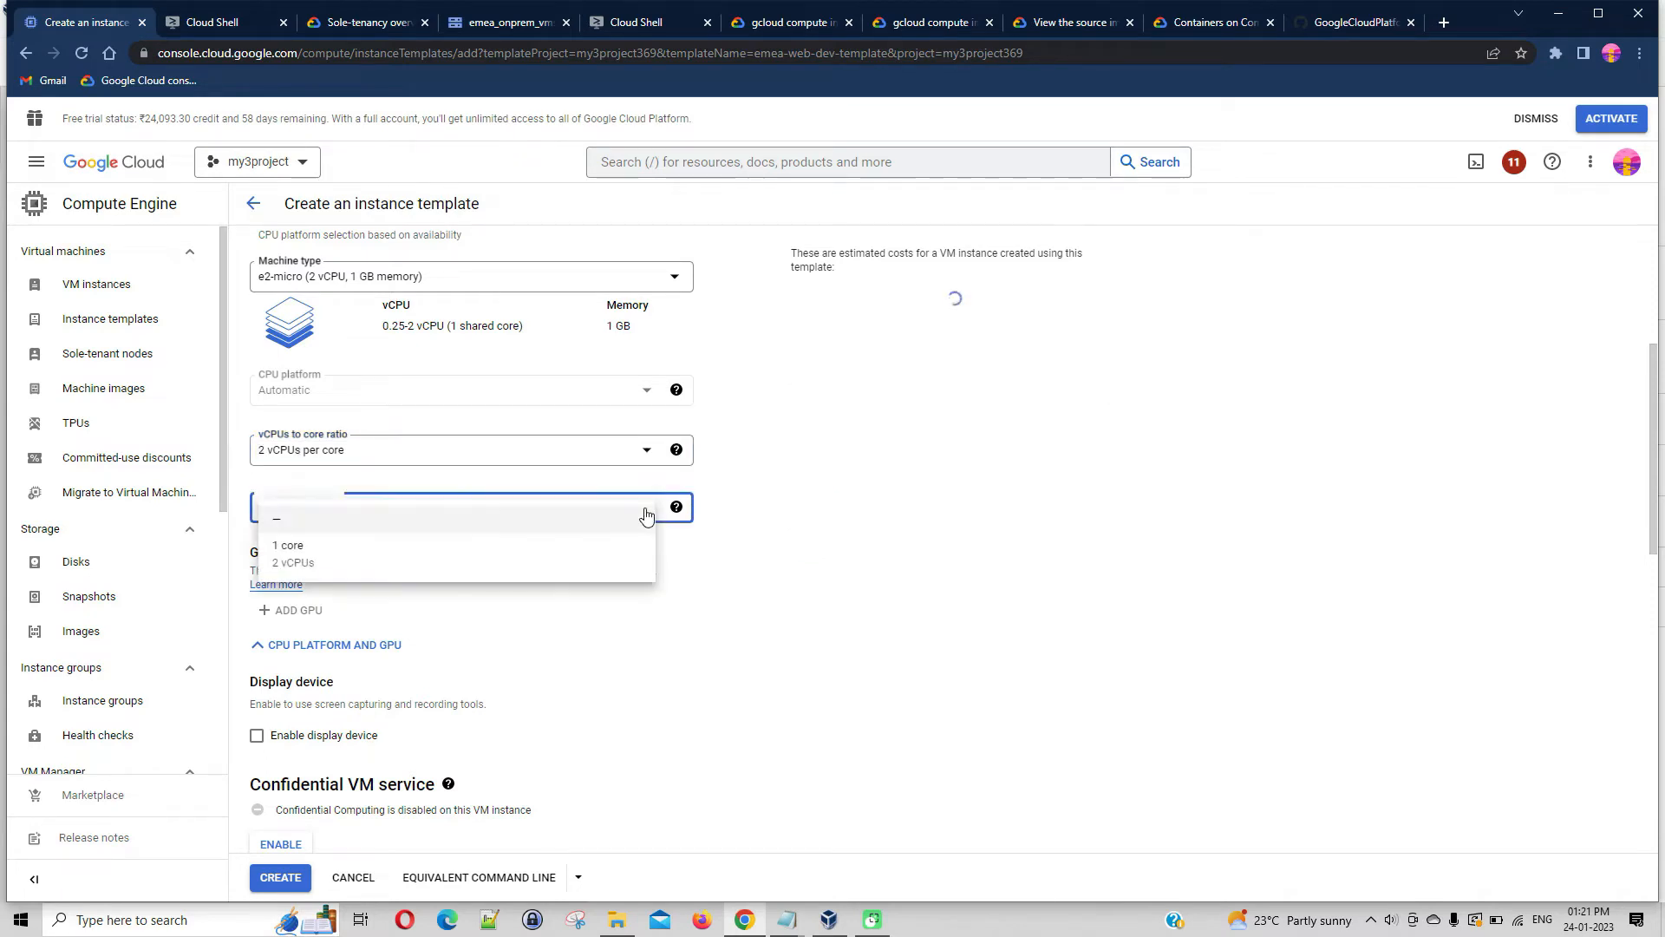
left_click(318, 562)
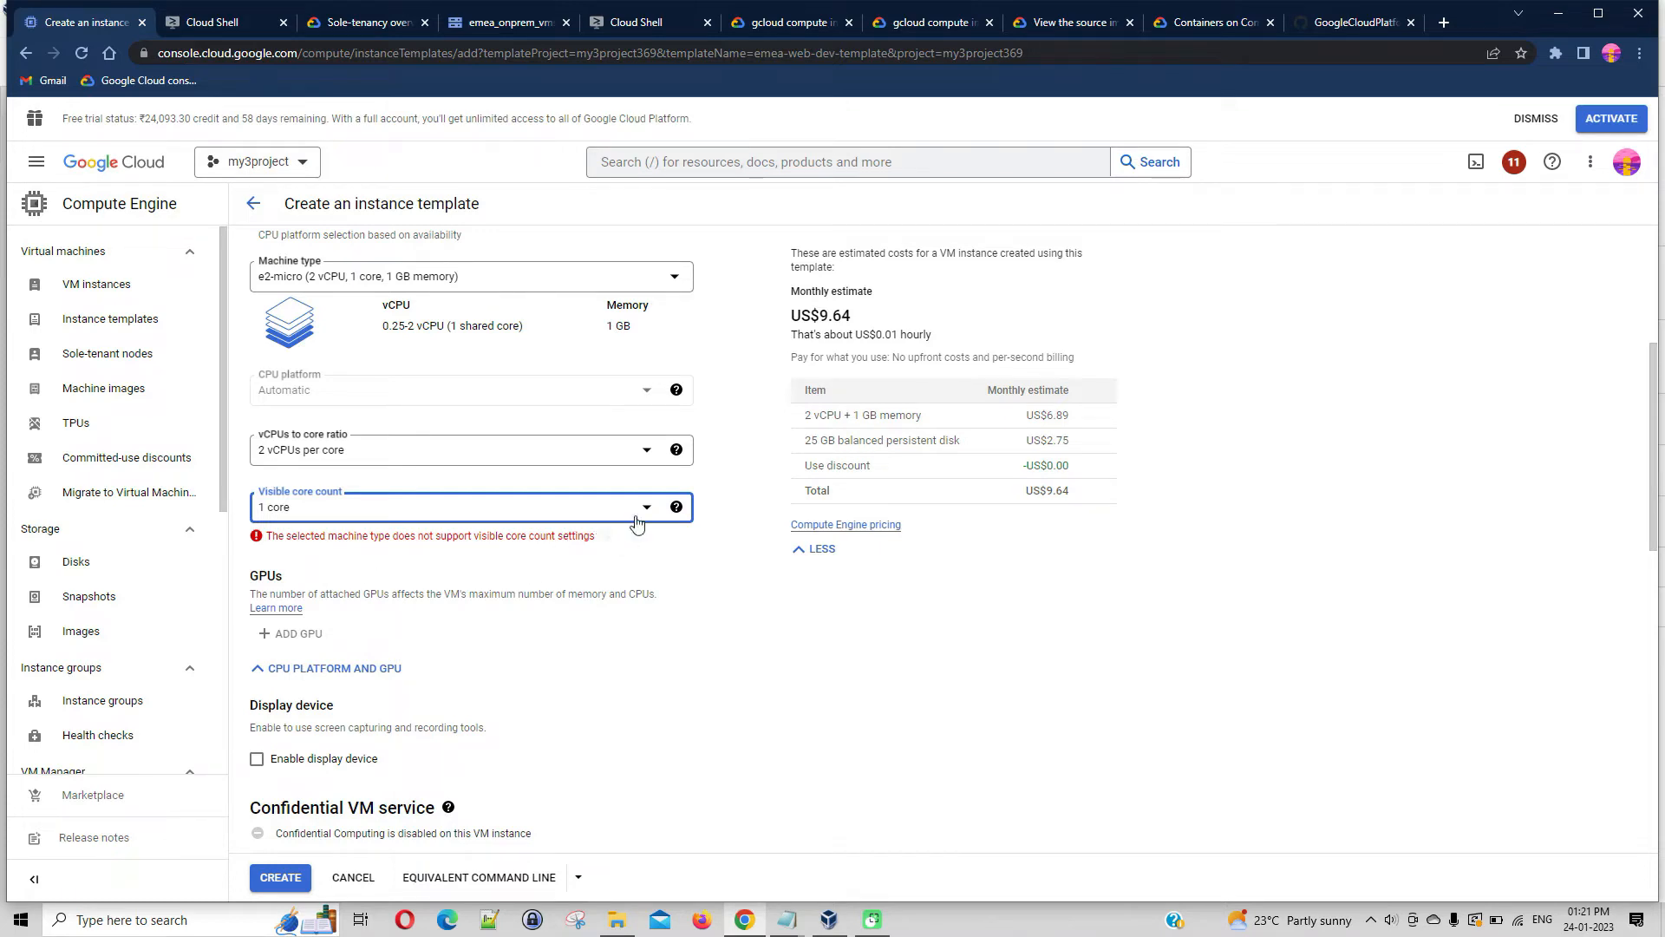
left_click(638, 516)
left_click(303, 554)
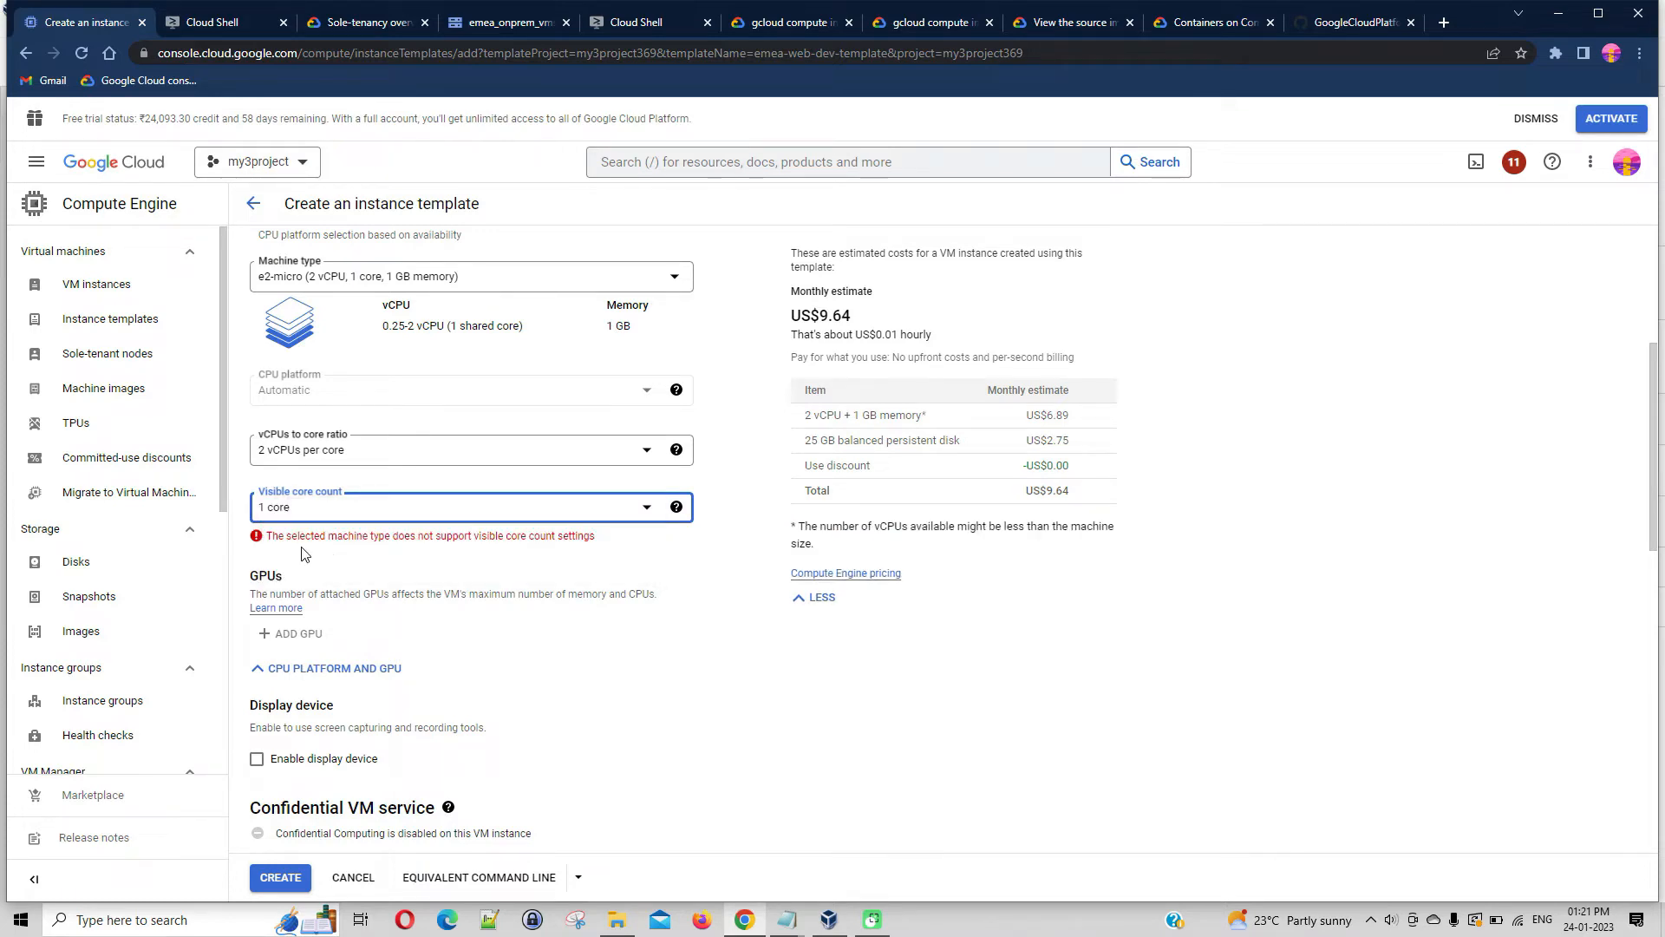
Try a vCPUs to core ratio of 1 vCPU per core with a visible core count of 1 core
left_click(637, 455)
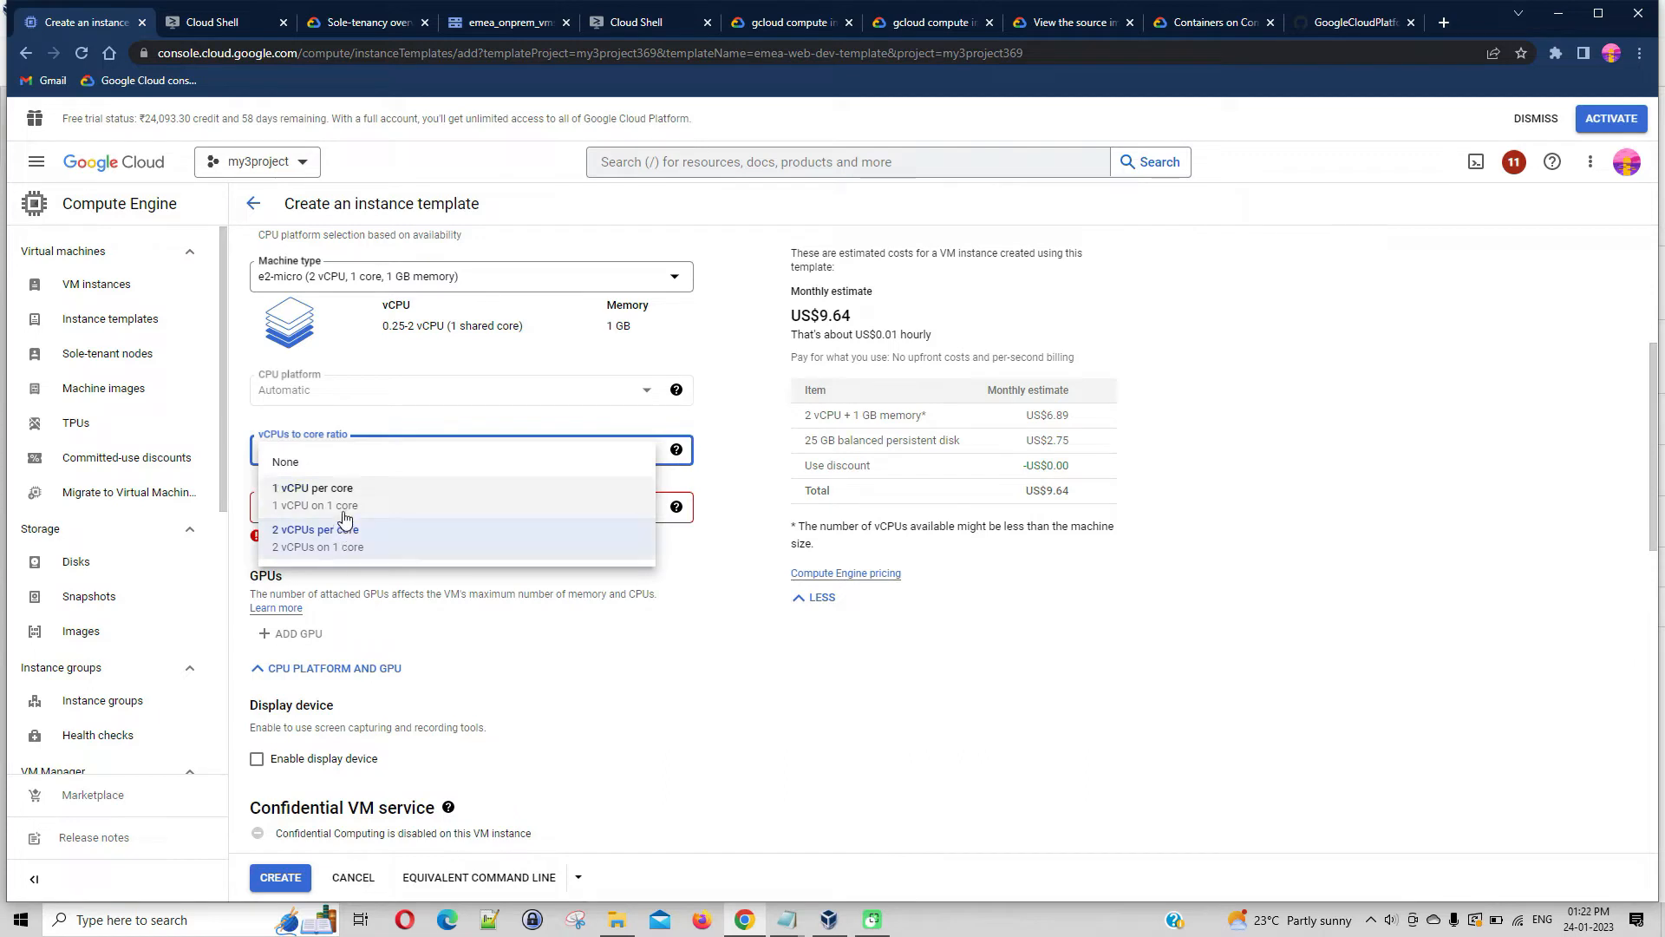
left_click(342, 500)
left_click(640, 518)
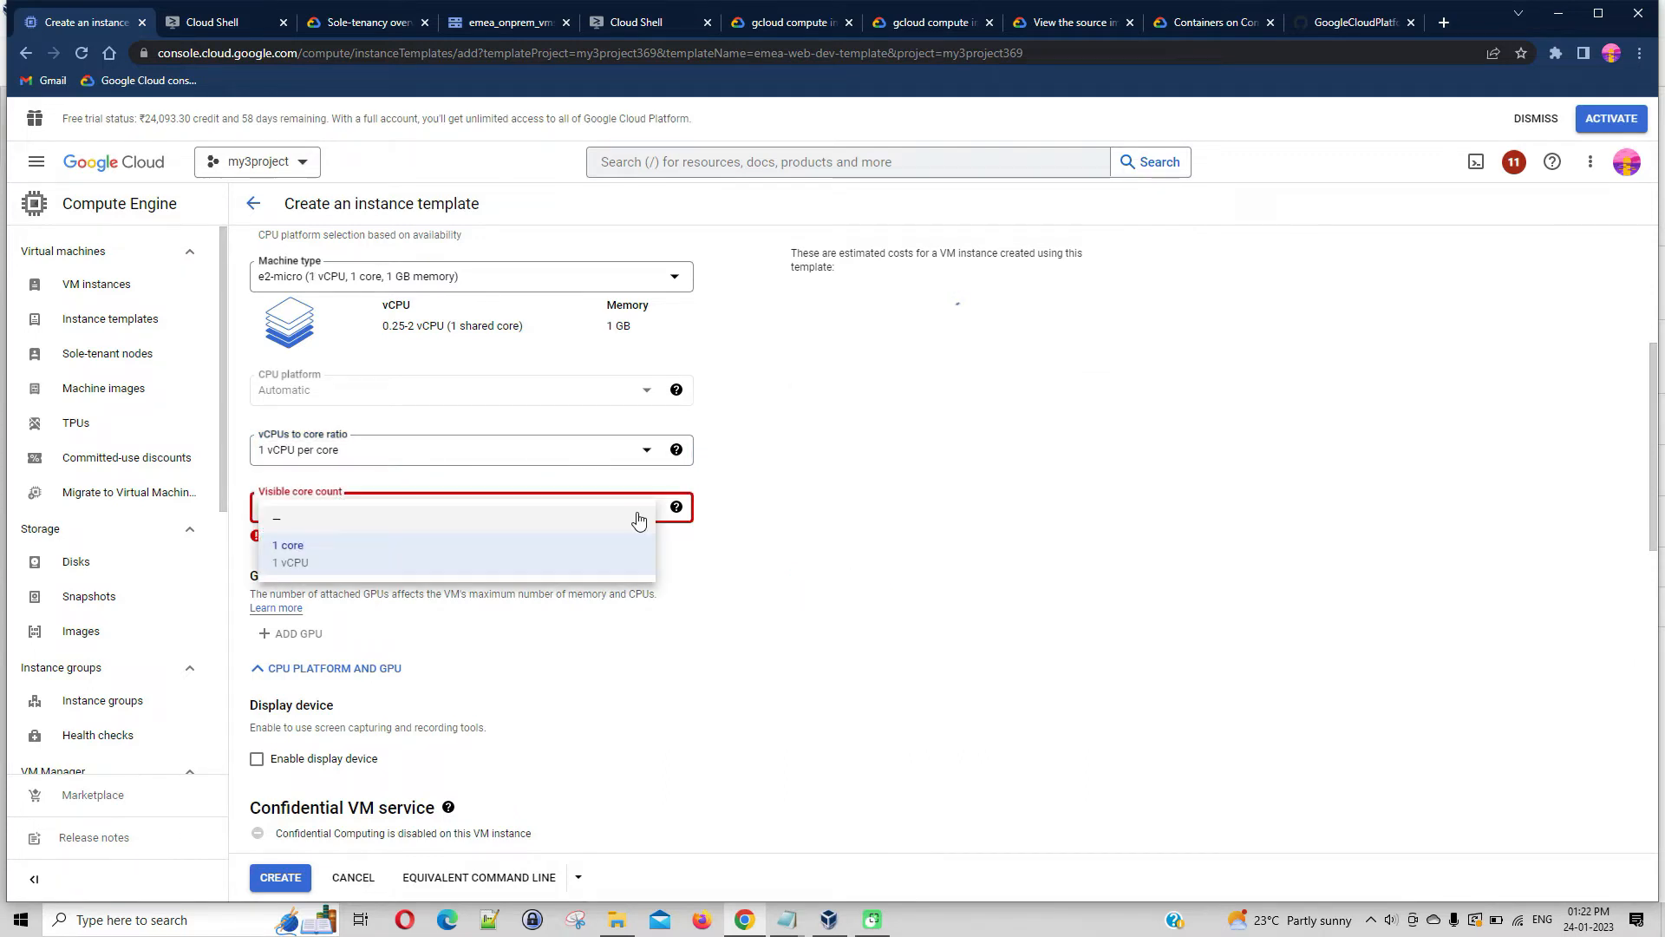
left_click(331, 563)
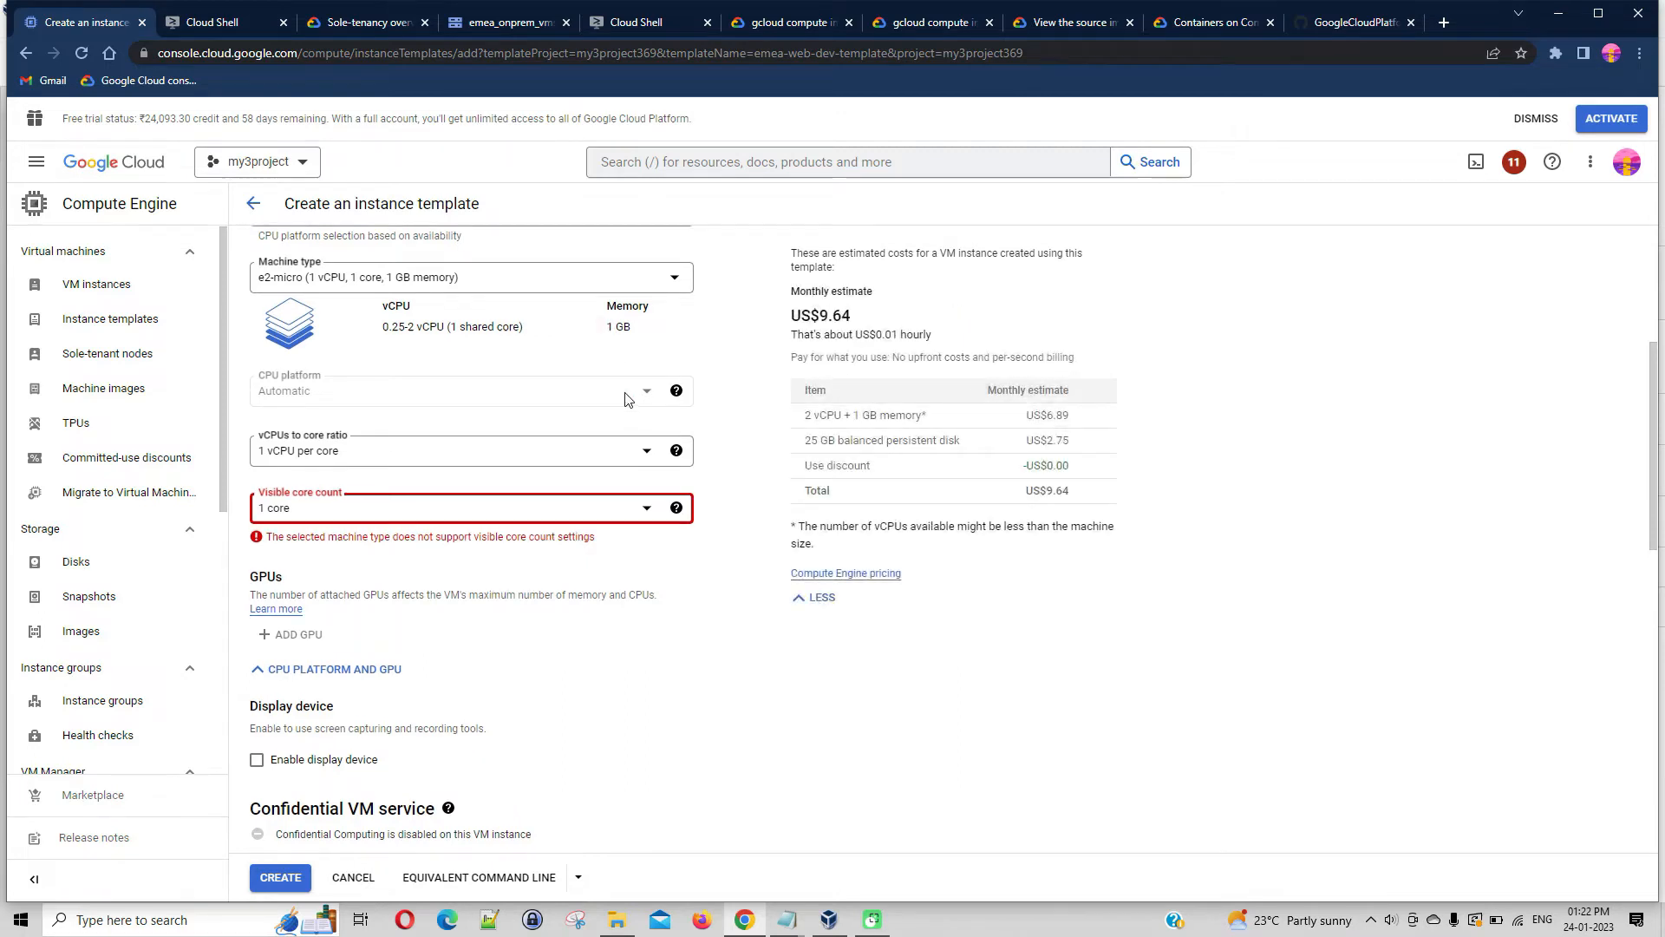
Try the e2-small machine type with 2 vCPUs per core and a visible core count of 1 core
scroll(694, 434, "up", 2)
left_click(675, 449)
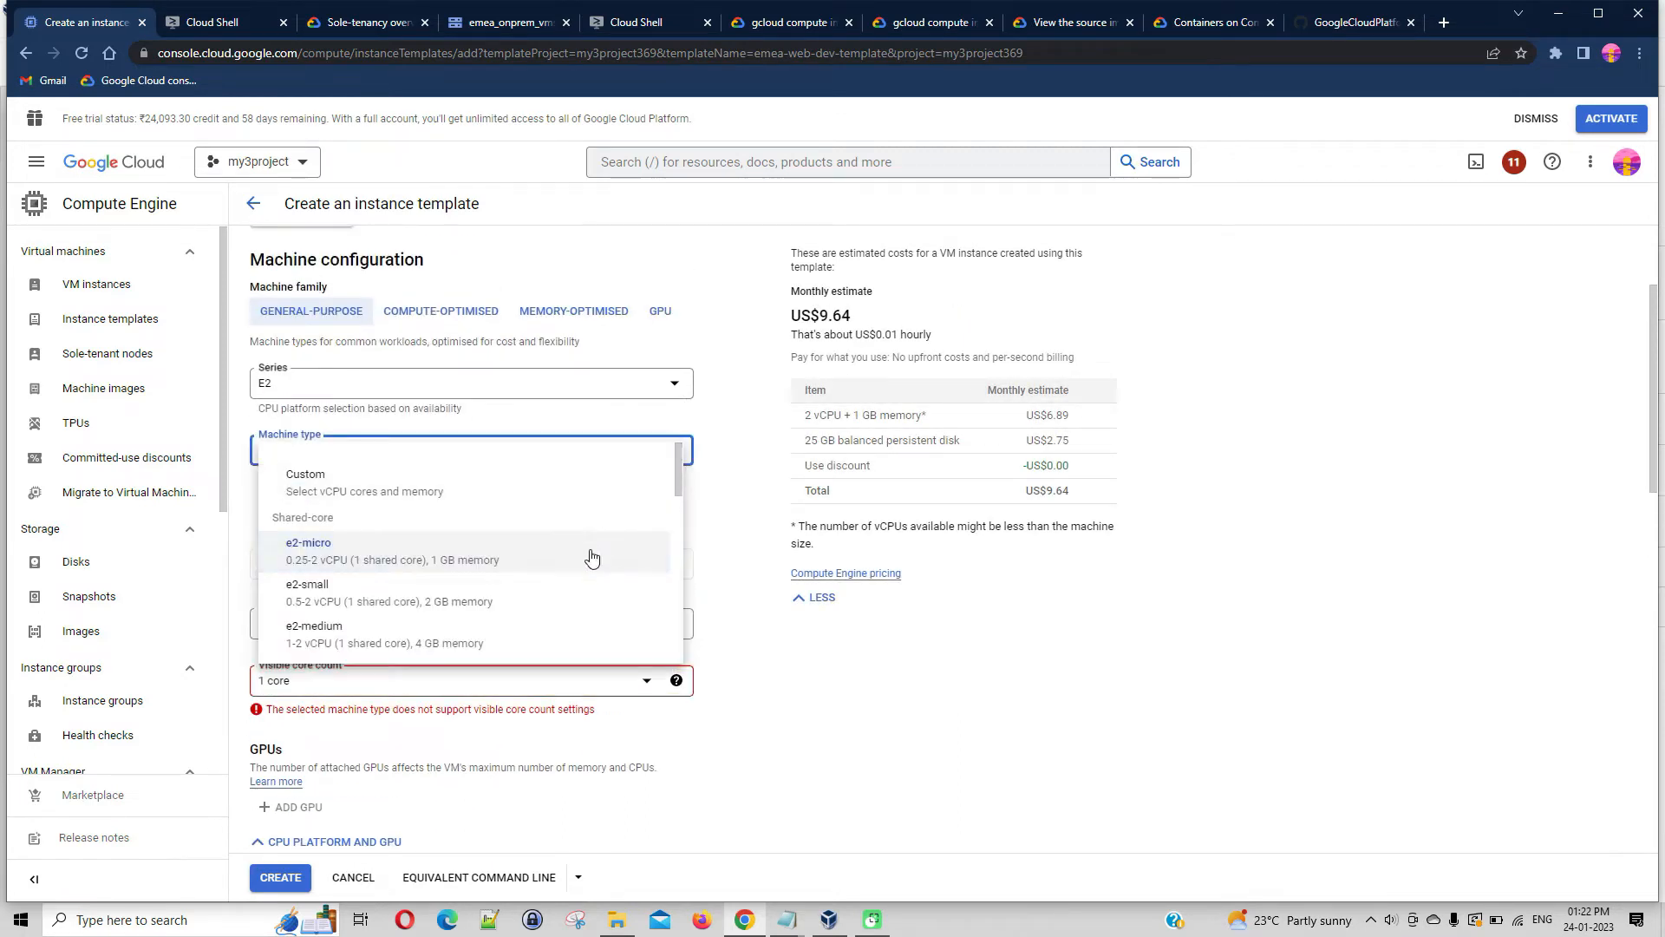
left_click(483, 586)
scroll(867, 629, "down", 1)
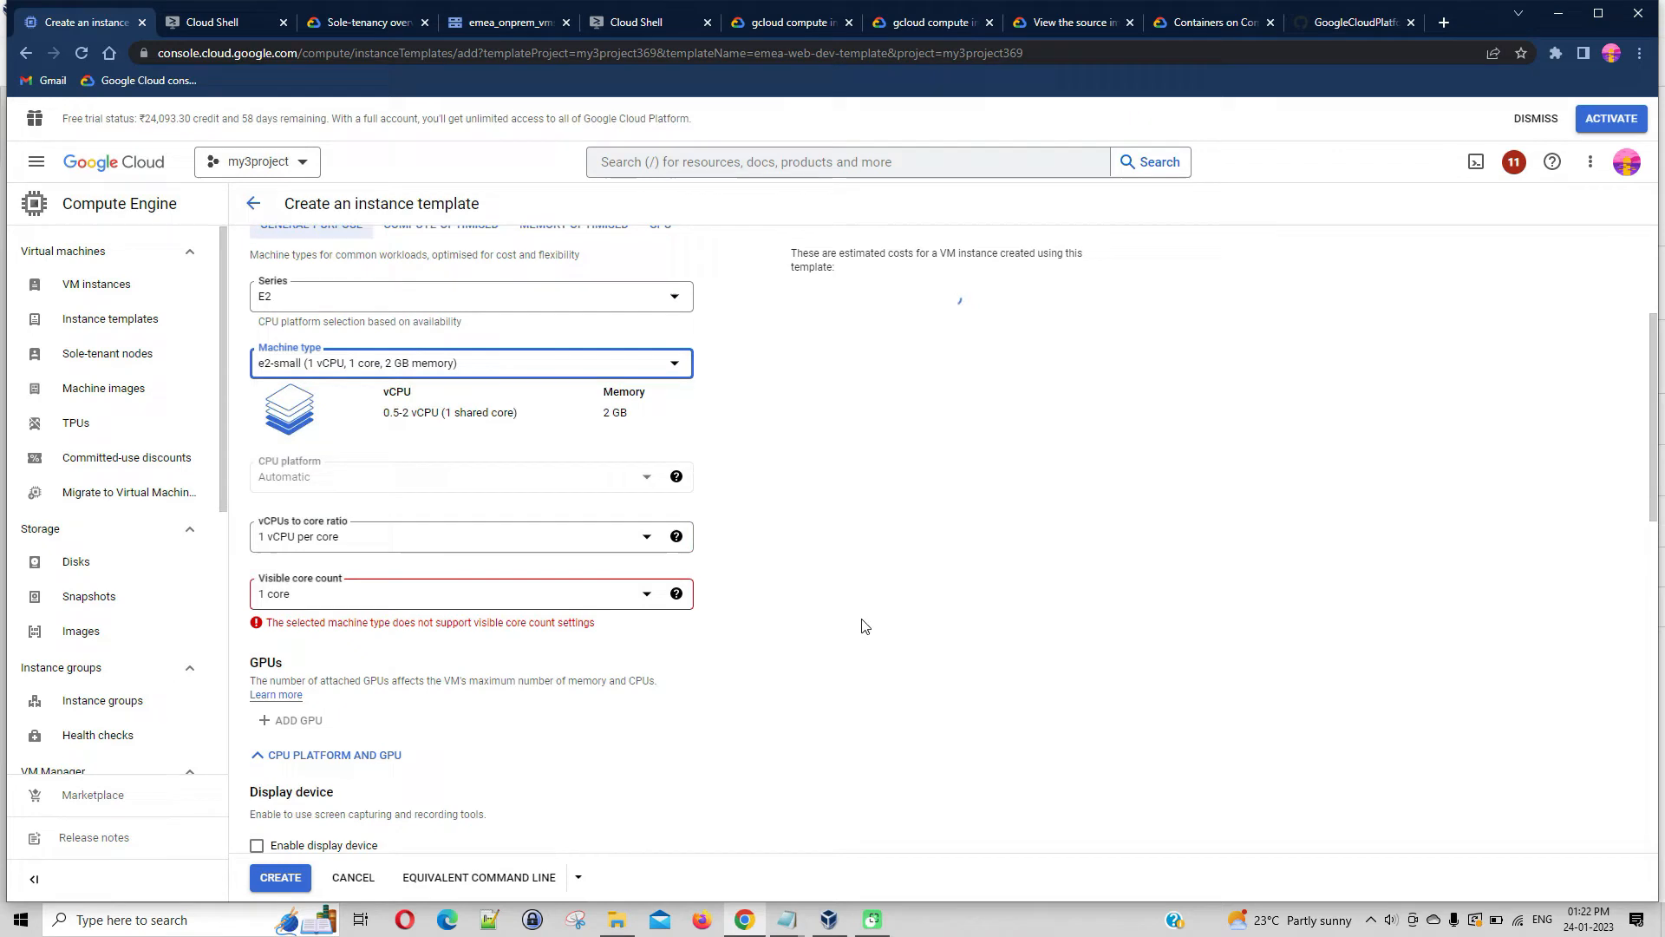
left_click(639, 538)
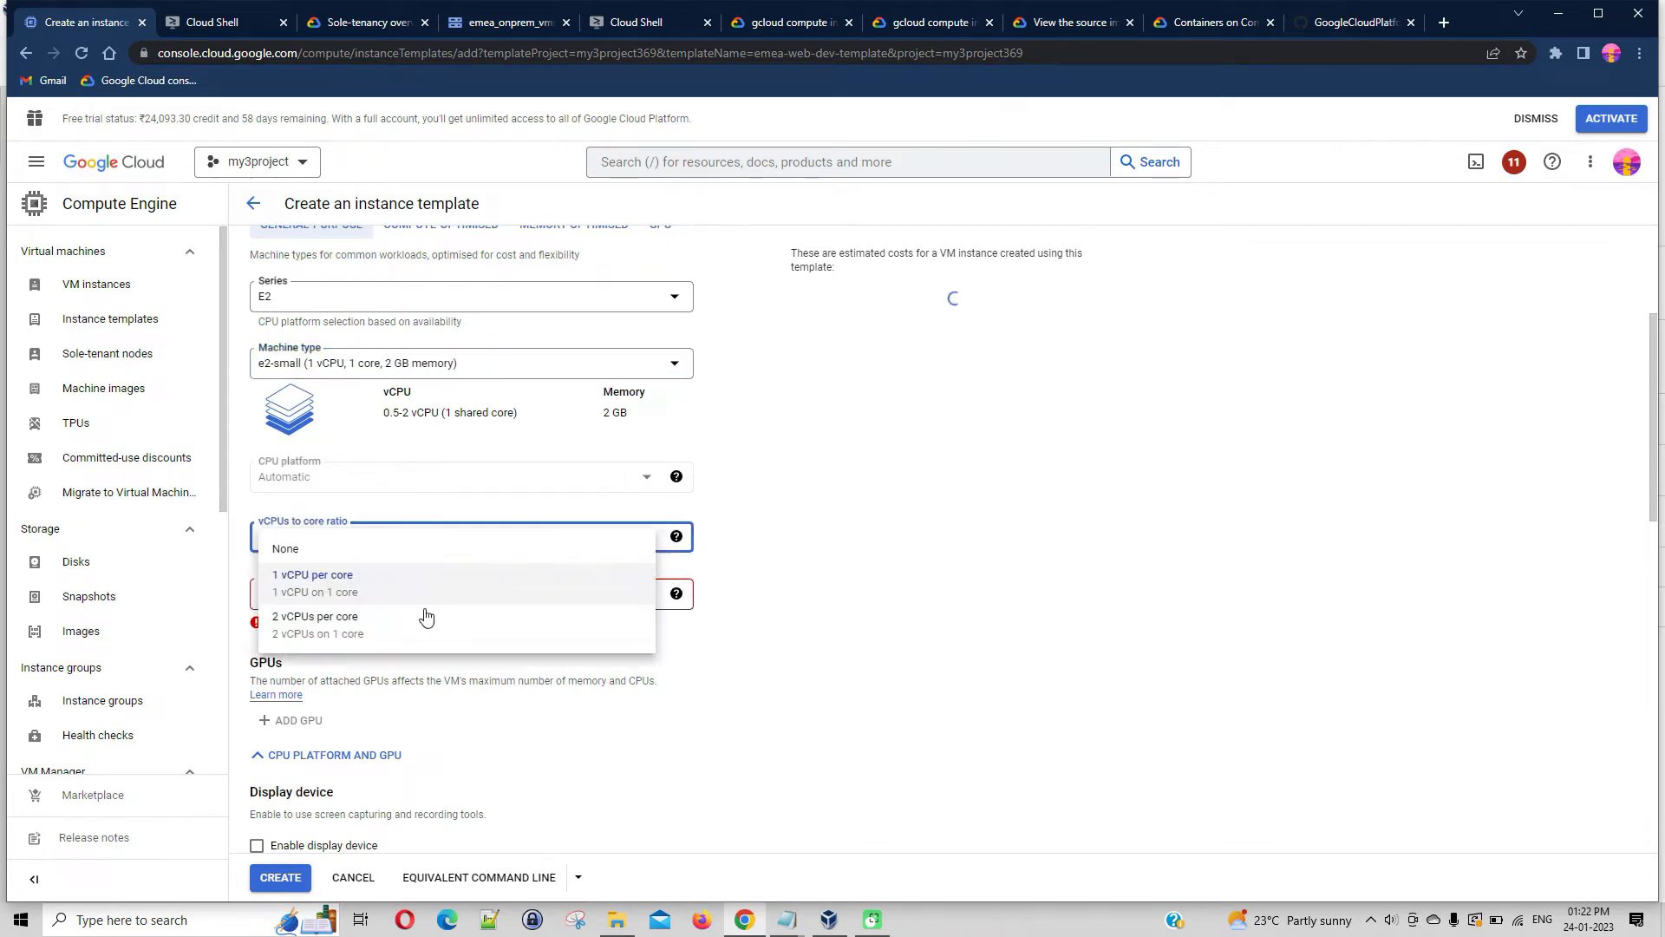
left_click(383, 620)
left_click(491, 596)
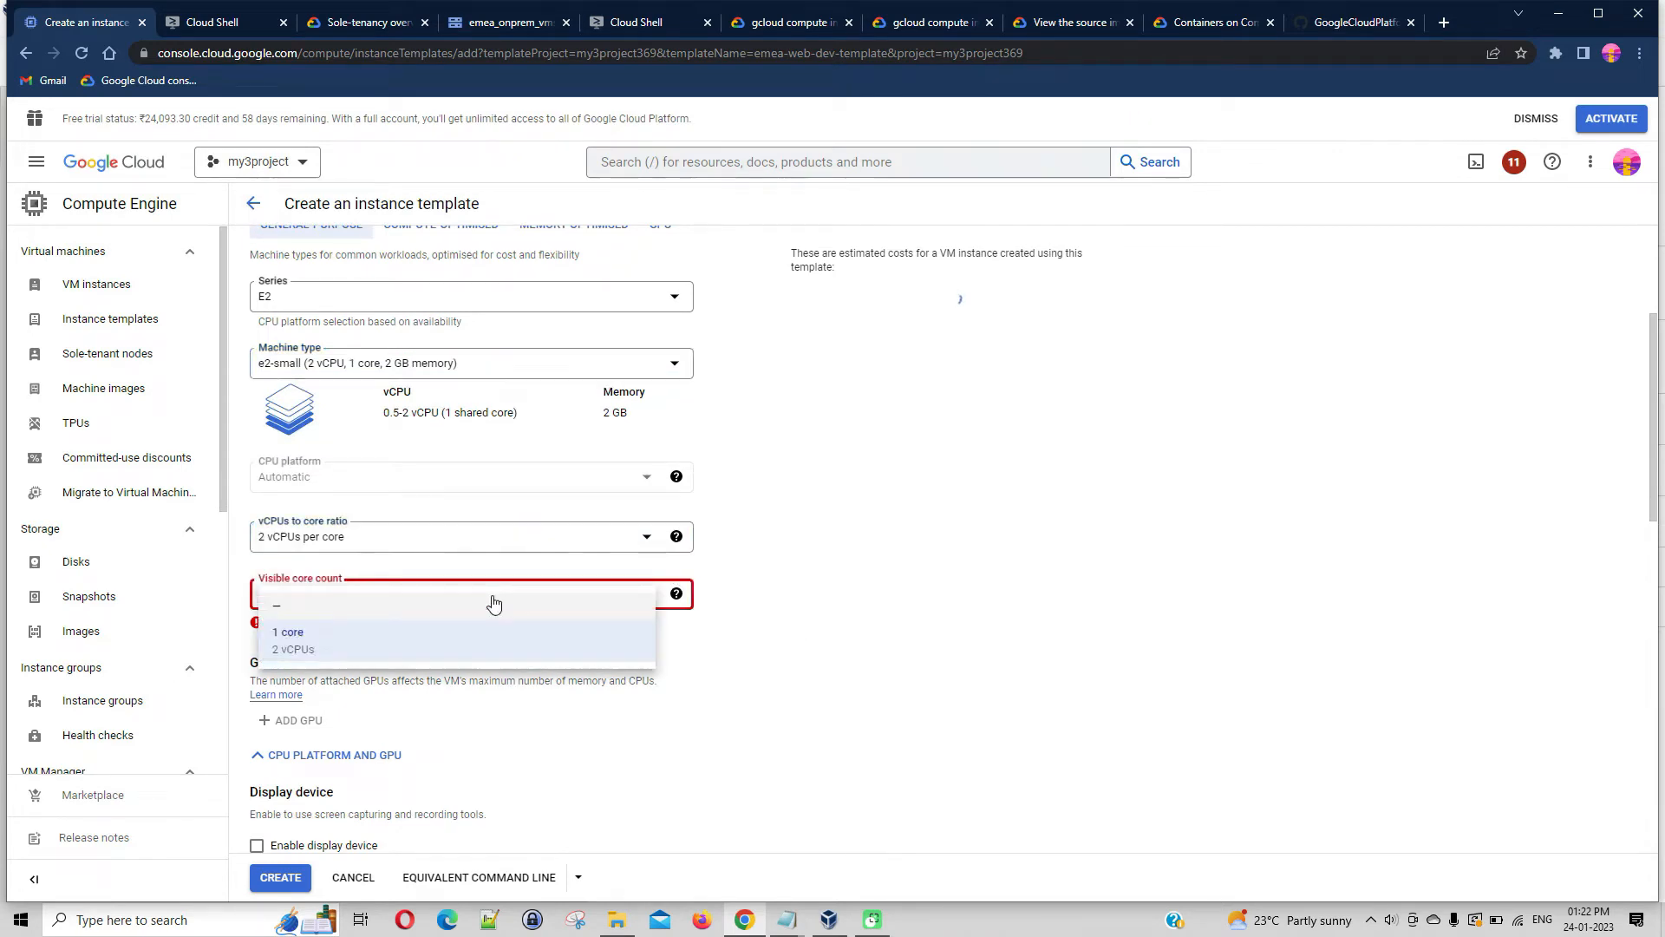
left_click(298, 641)
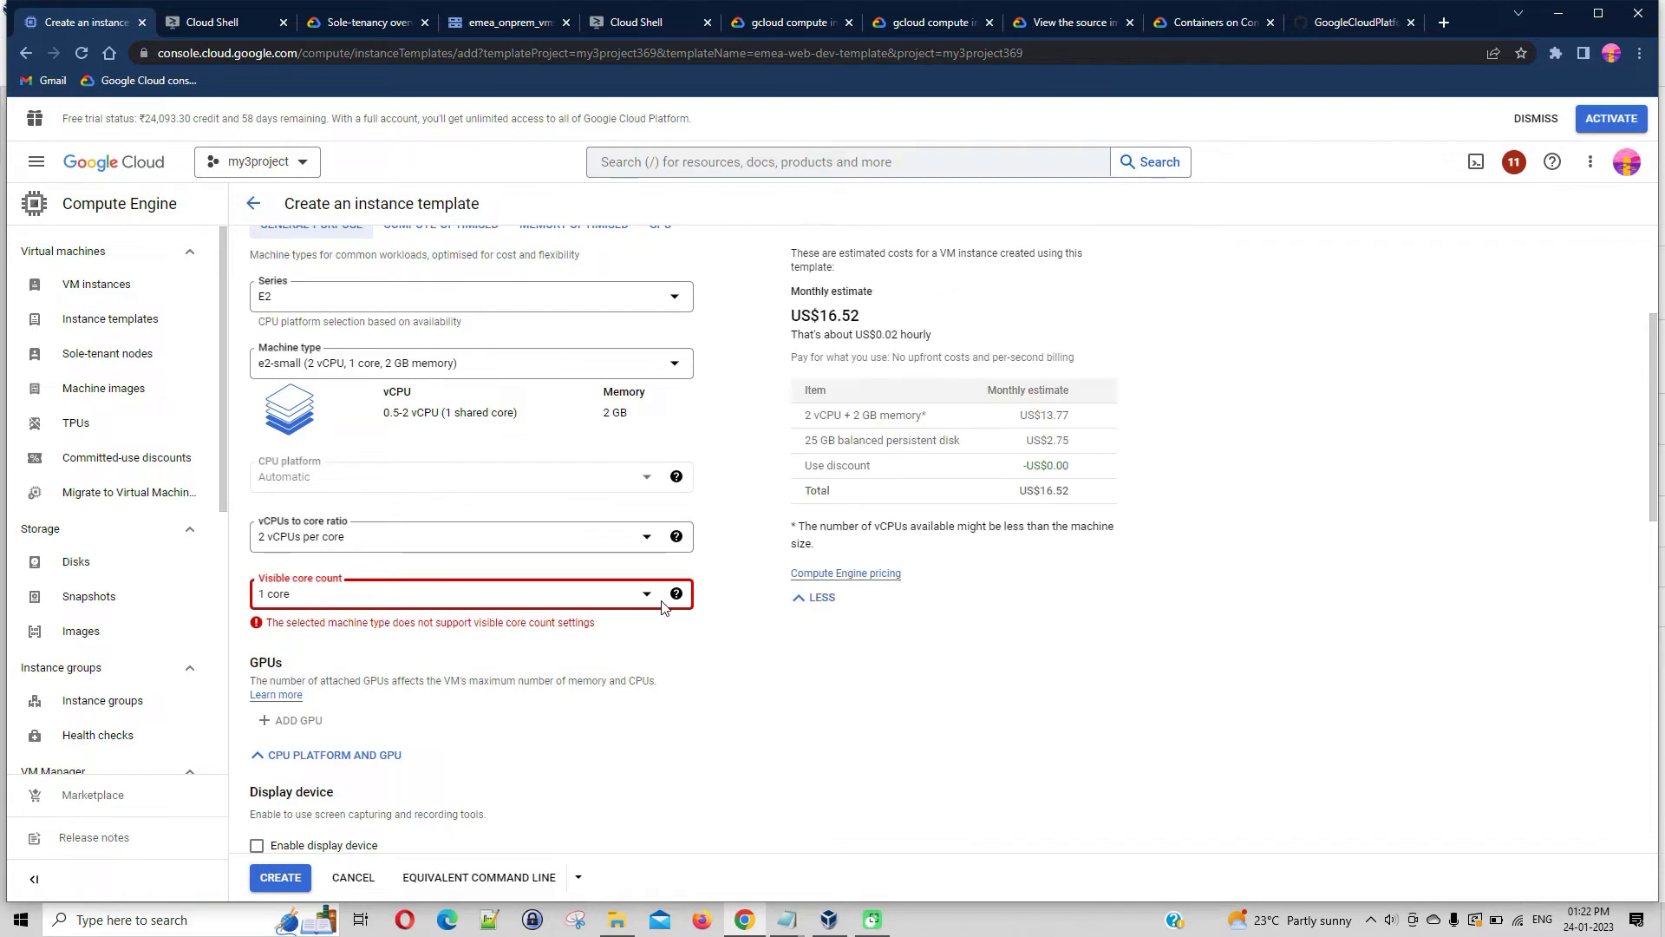
Return the machine type to e2-micro and clear both the vCPUs to core ratio and the visible core count
left_click(669, 366)
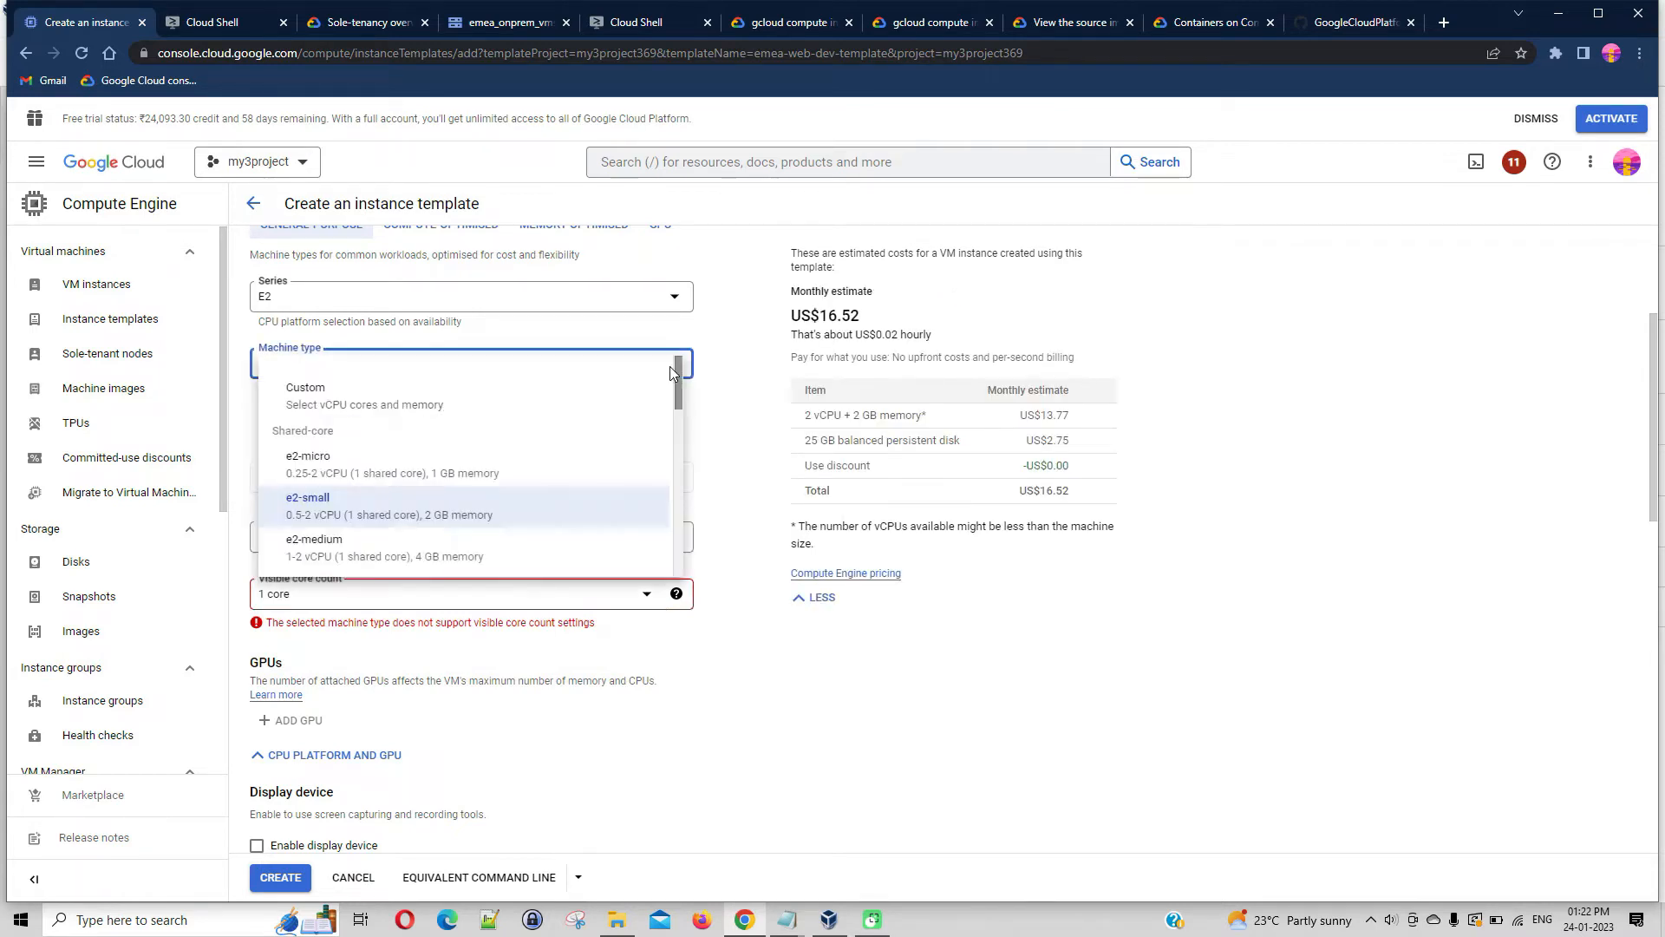
left_click(425, 473)
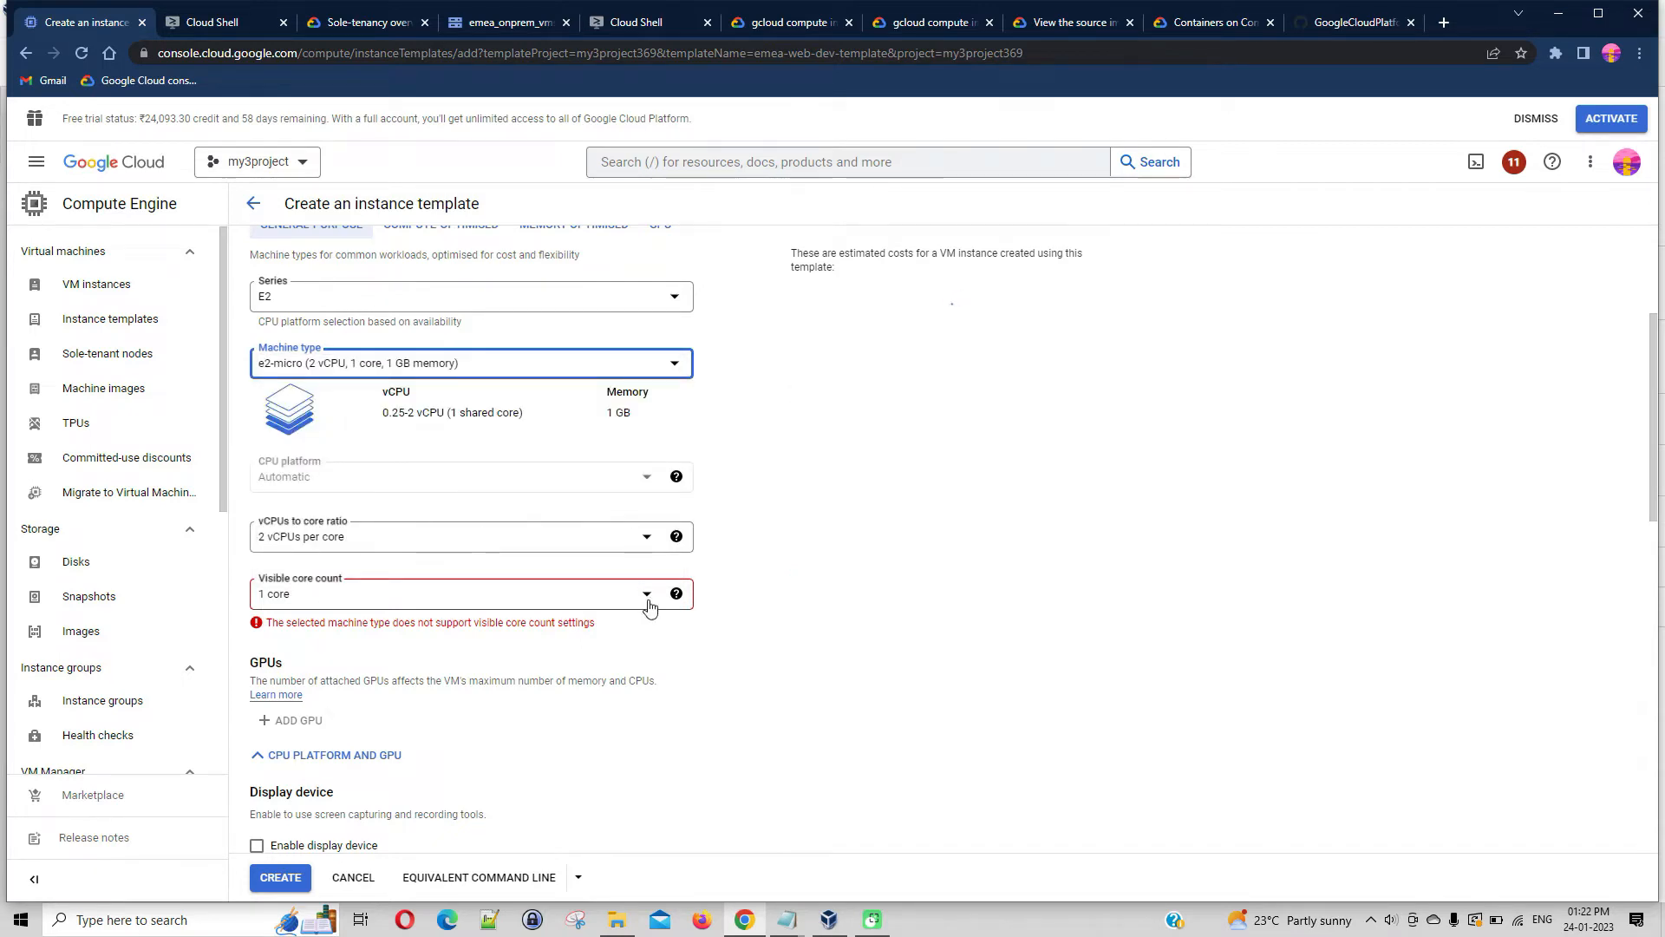
left_click(646, 542)
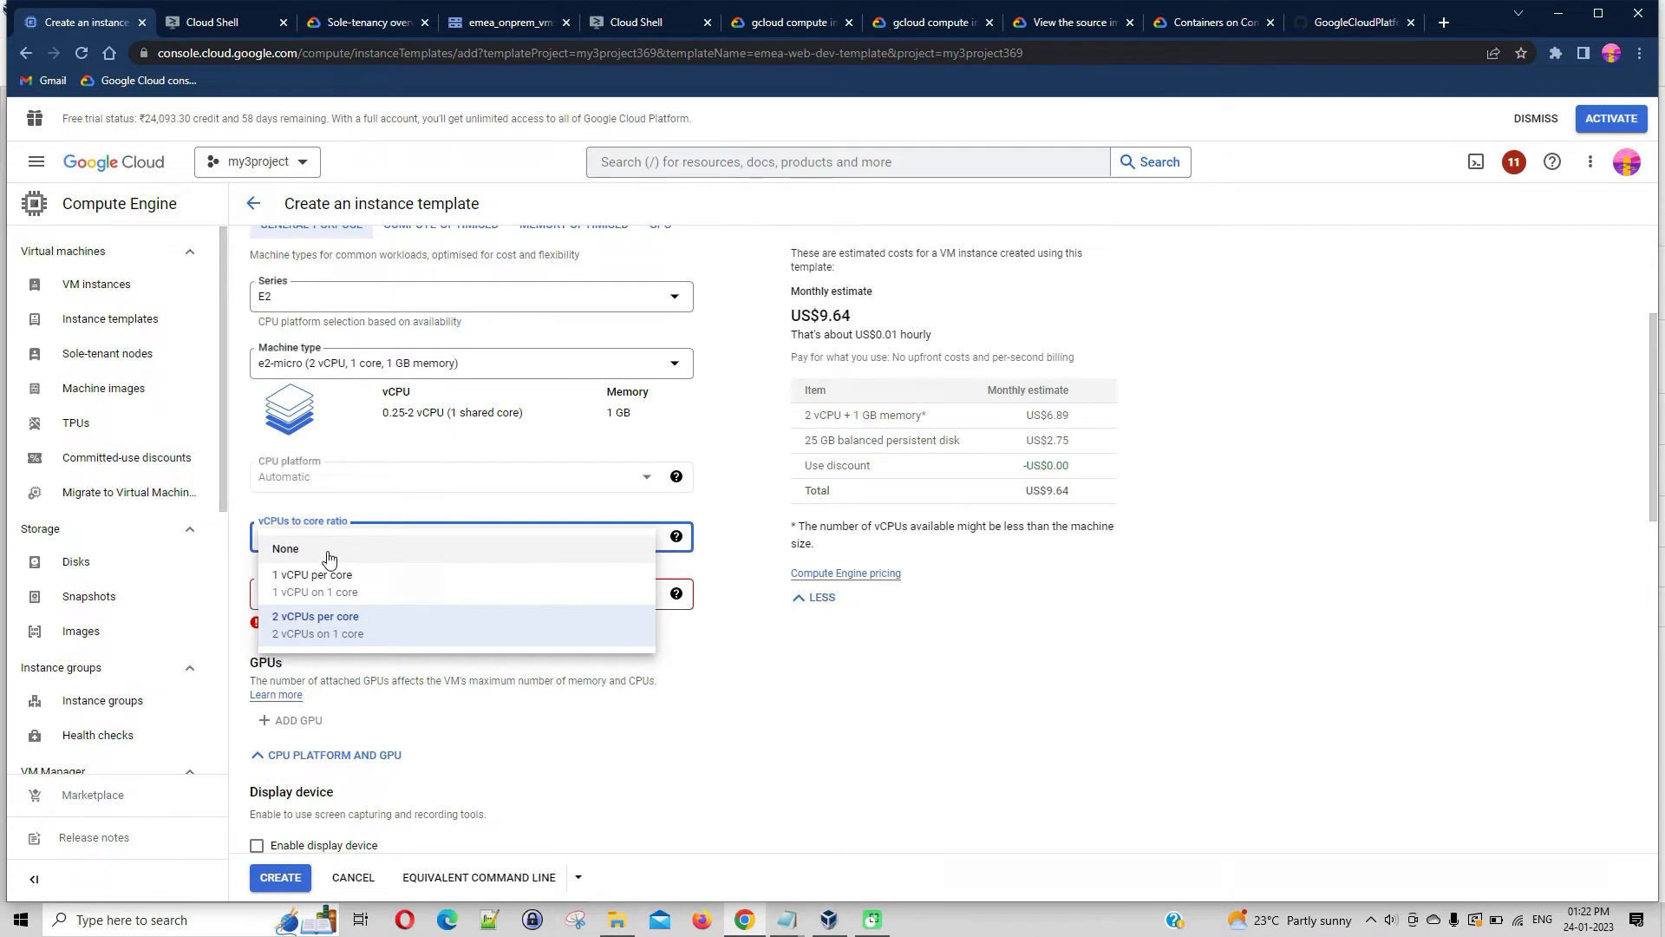
left_click(327, 551)
left_click(649, 594)
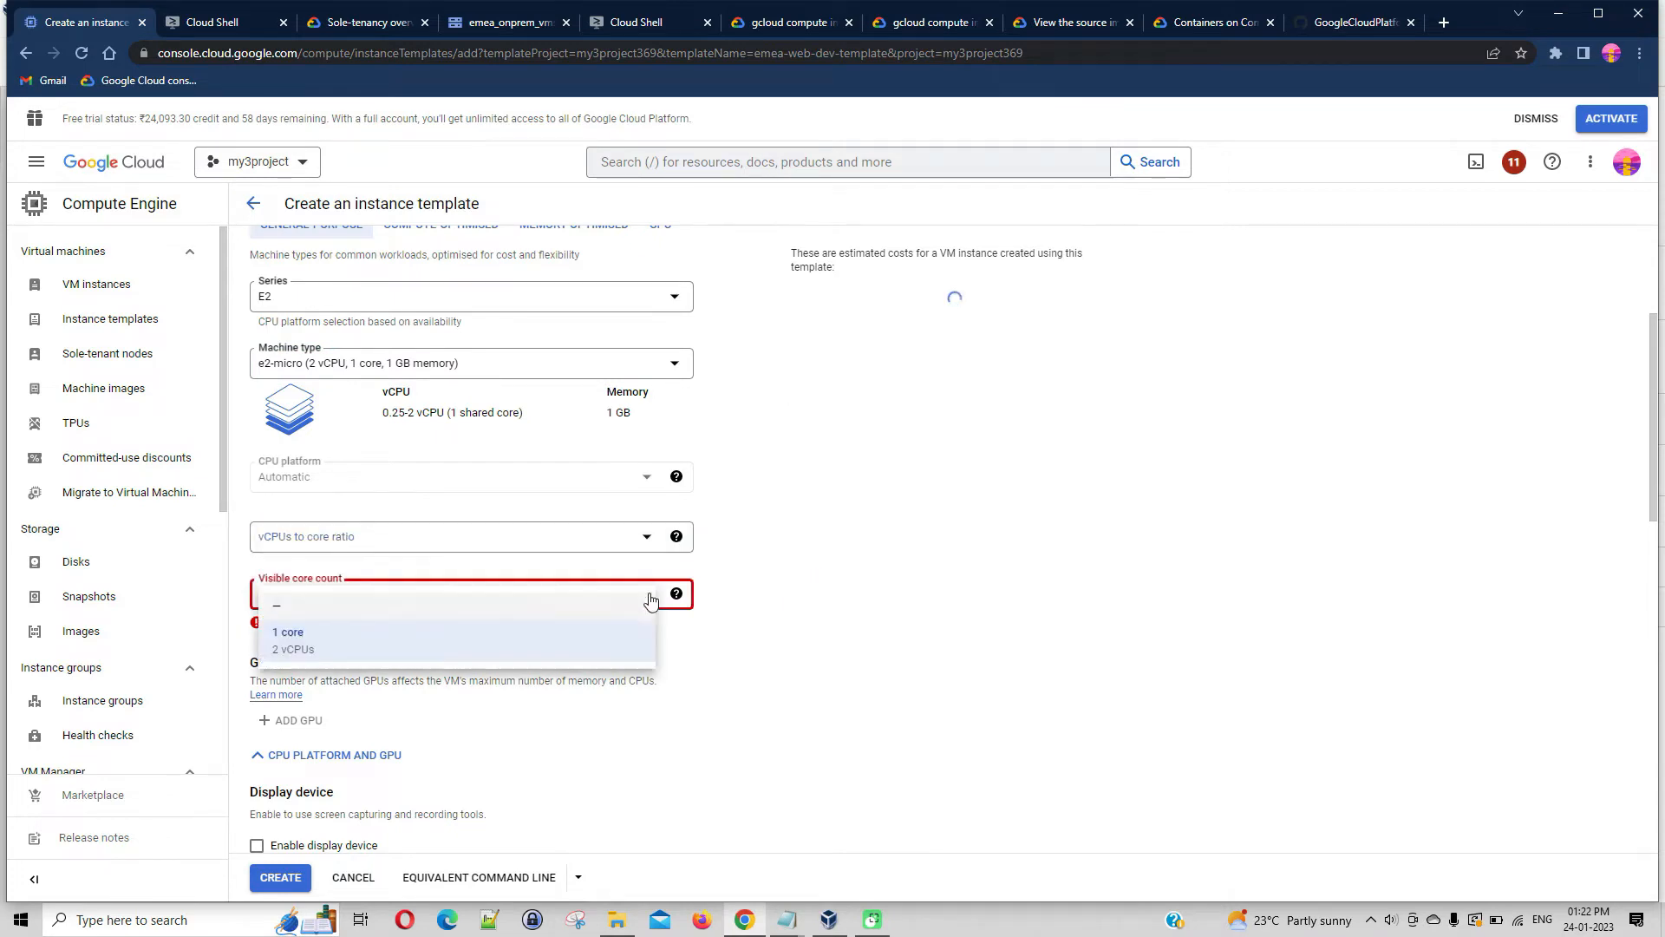
left_click(317, 606)
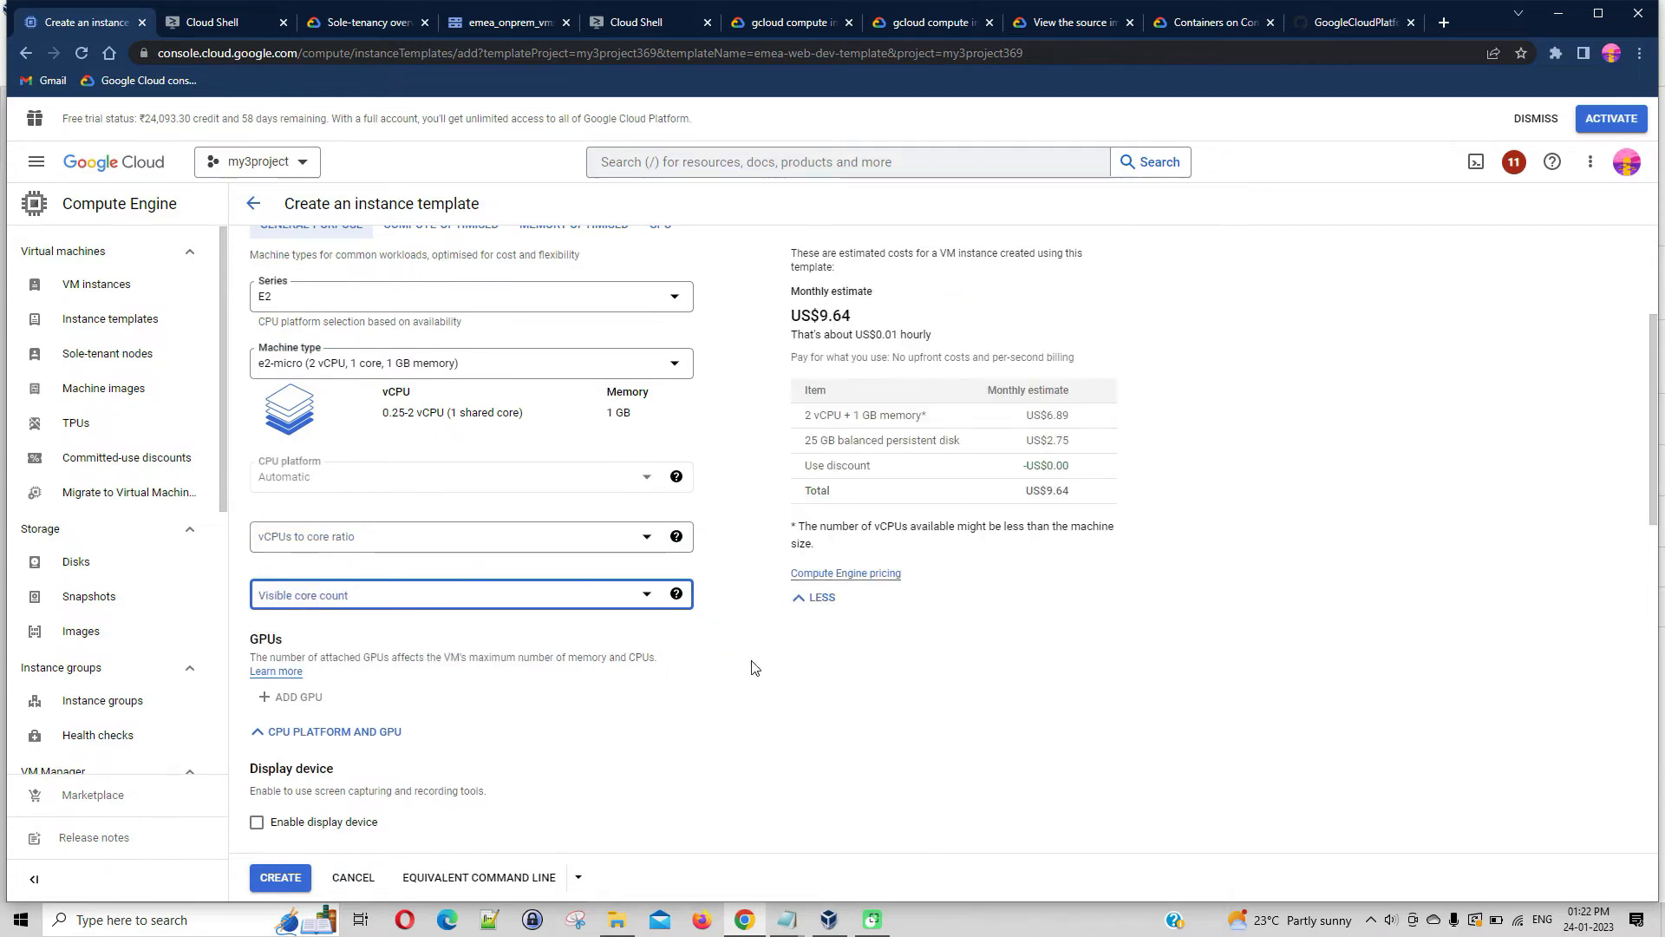
Review the boot disk's advanced configuration, including deletion rule, encryption, snapshot schedule and device name, and accept the existing settings
scroll(718, 669, "down", 2)
scroll(718, 669, "down", 5)
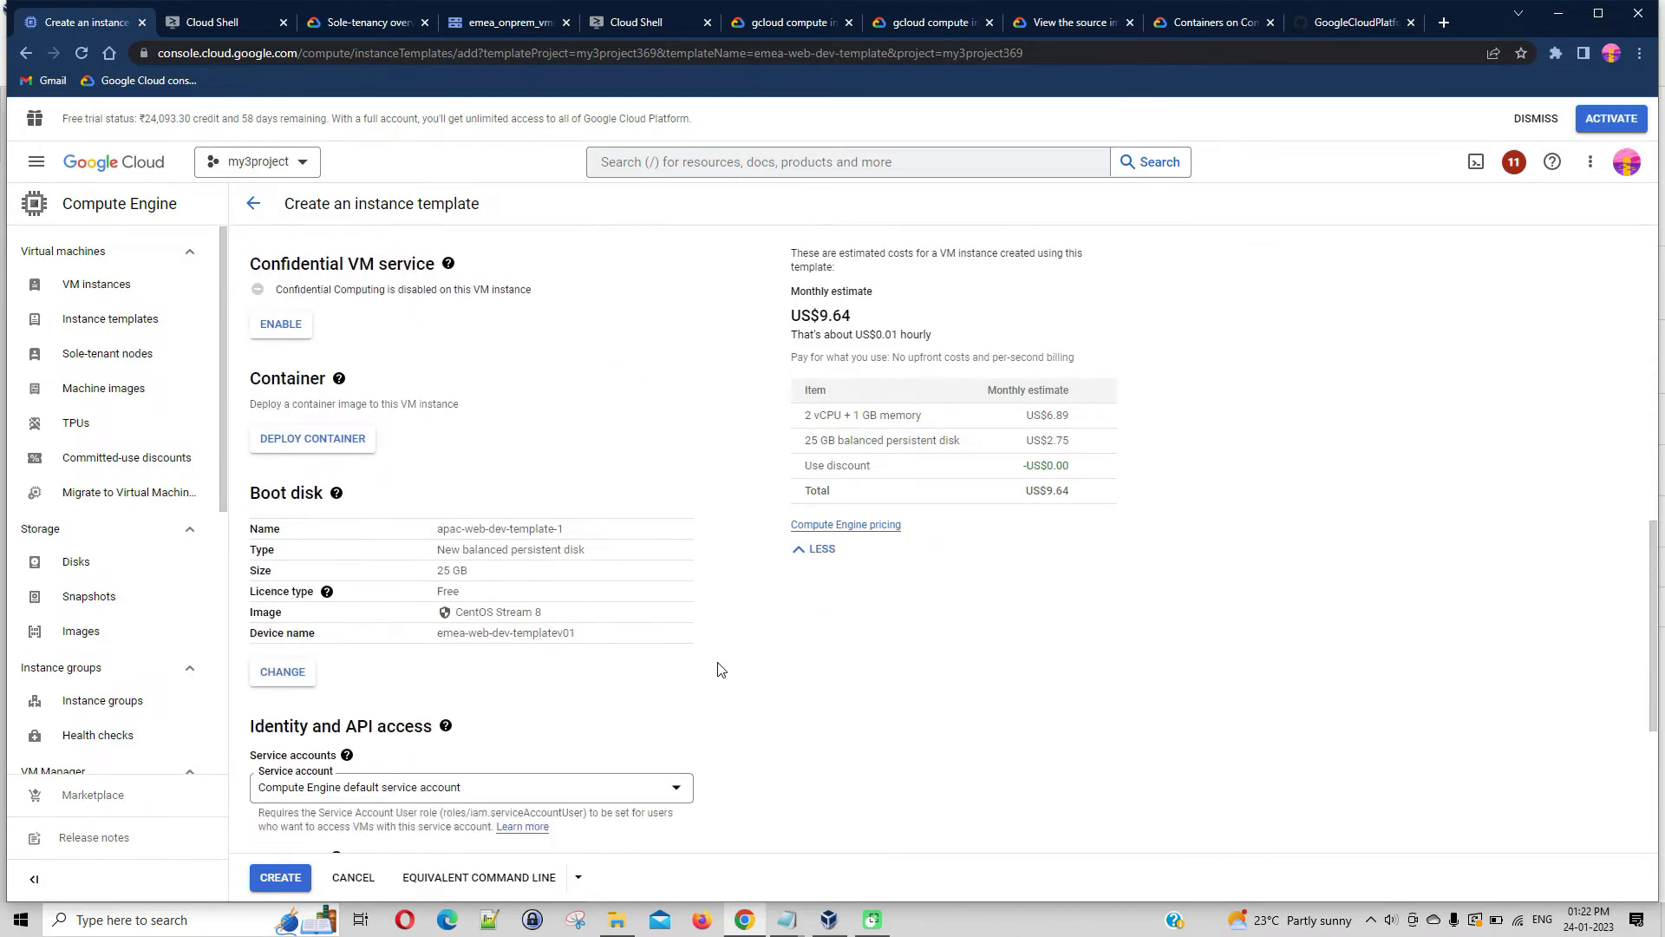
scroll(718, 670, "down", 4)
scroll(718, 669, "down", 1)
scroll(707, 640, "up", 1)
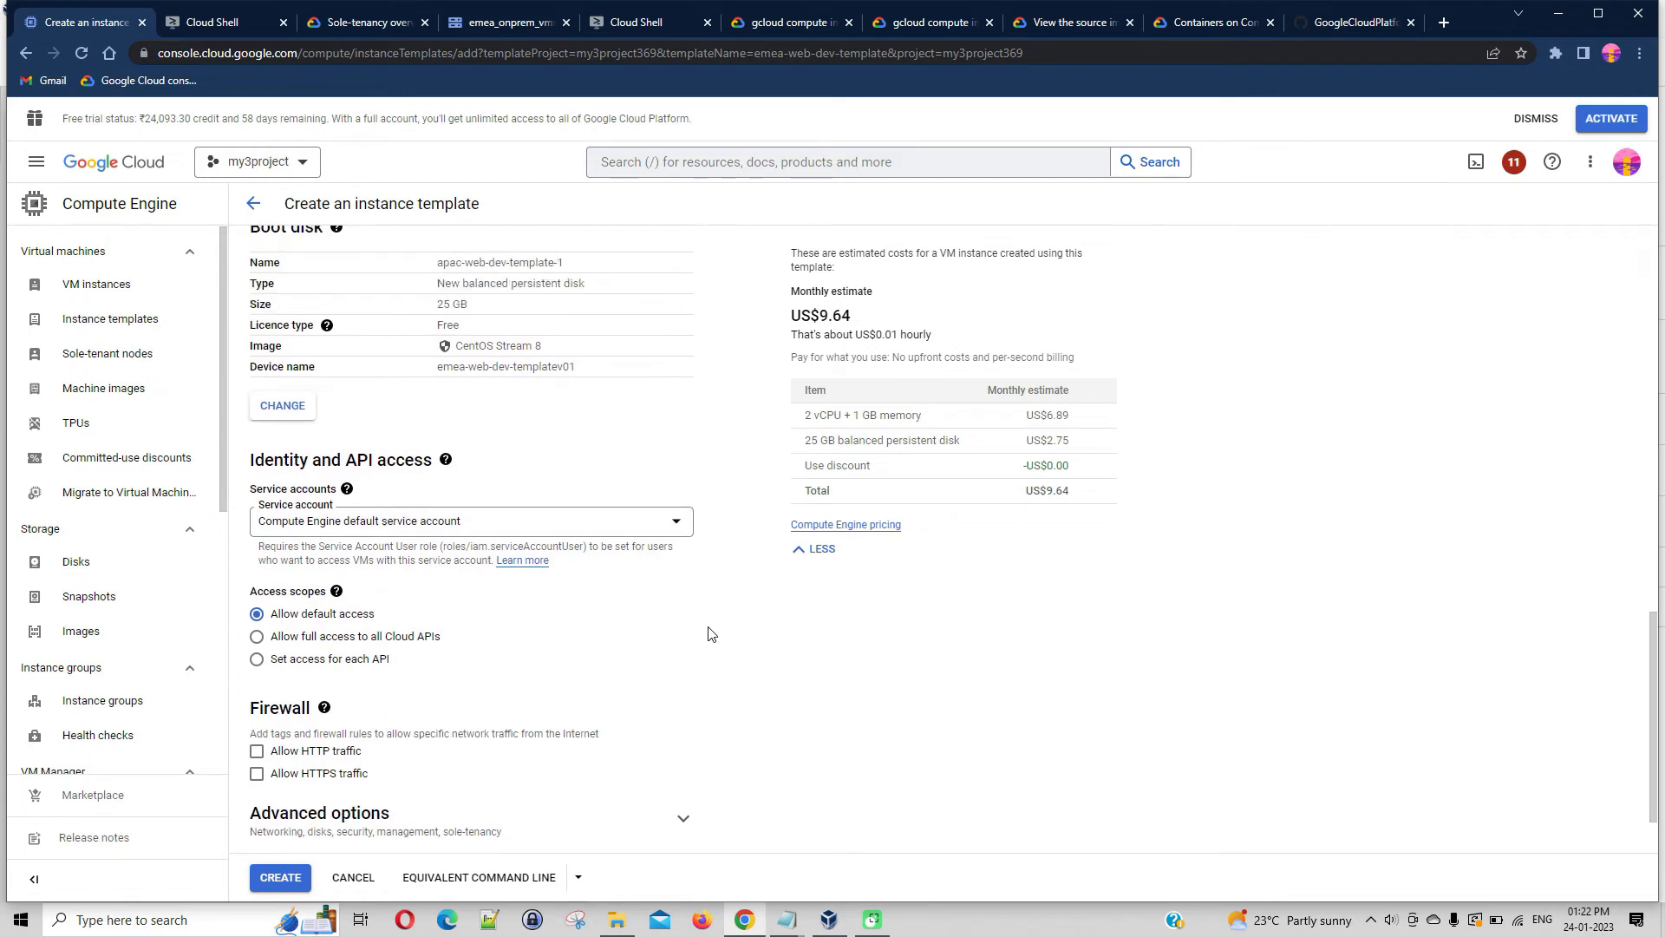
left_click(283, 405)
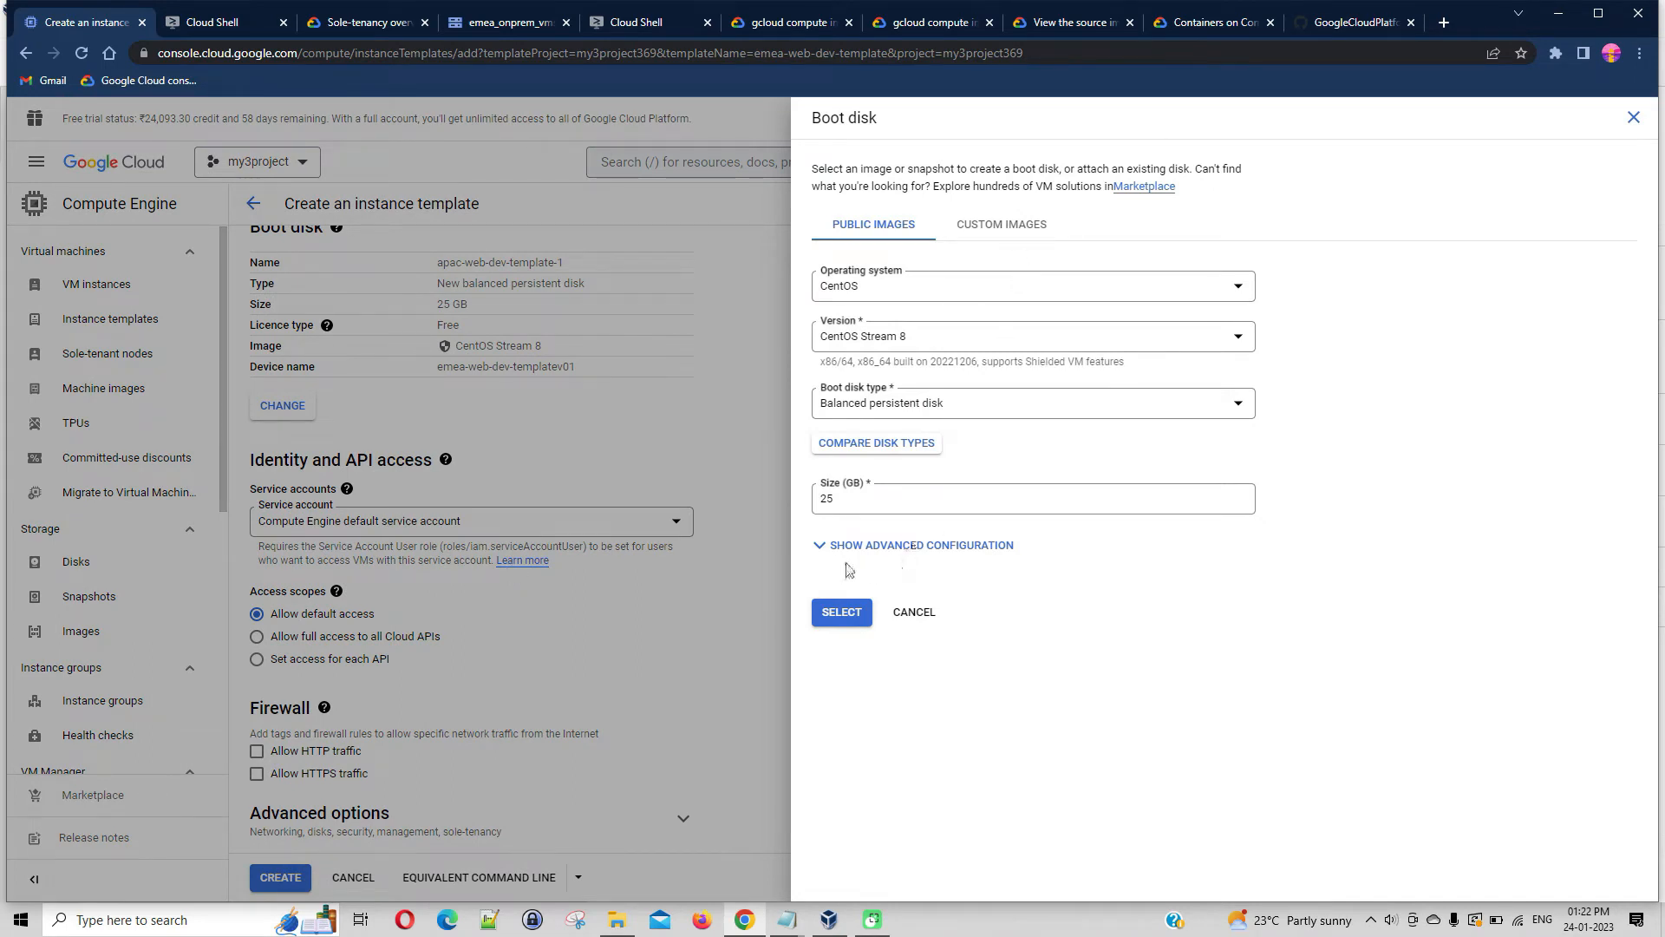
left_click(824, 546)
scroll(1111, 599, "down", 2)
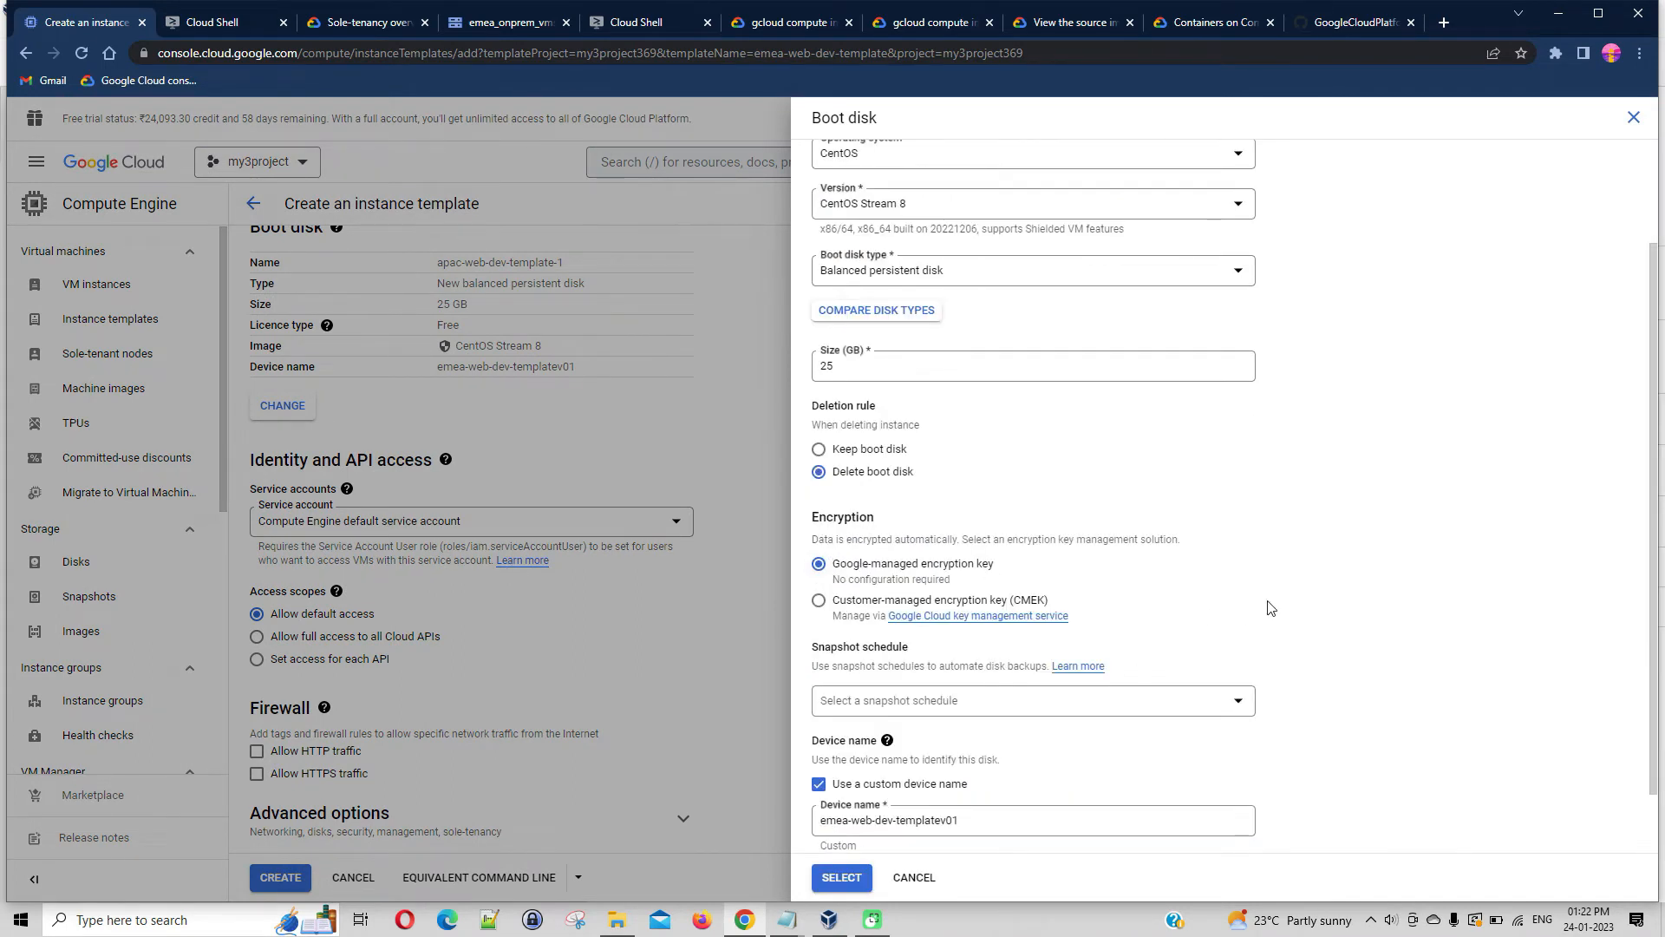
scroll(1268, 607, "down", 3)
left_click(854, 877)
Enable Confidential Computing with the compatible N2D series and n2d-standard-2 machine type, and disable the service again
scroll(828, 746, "up", 5)
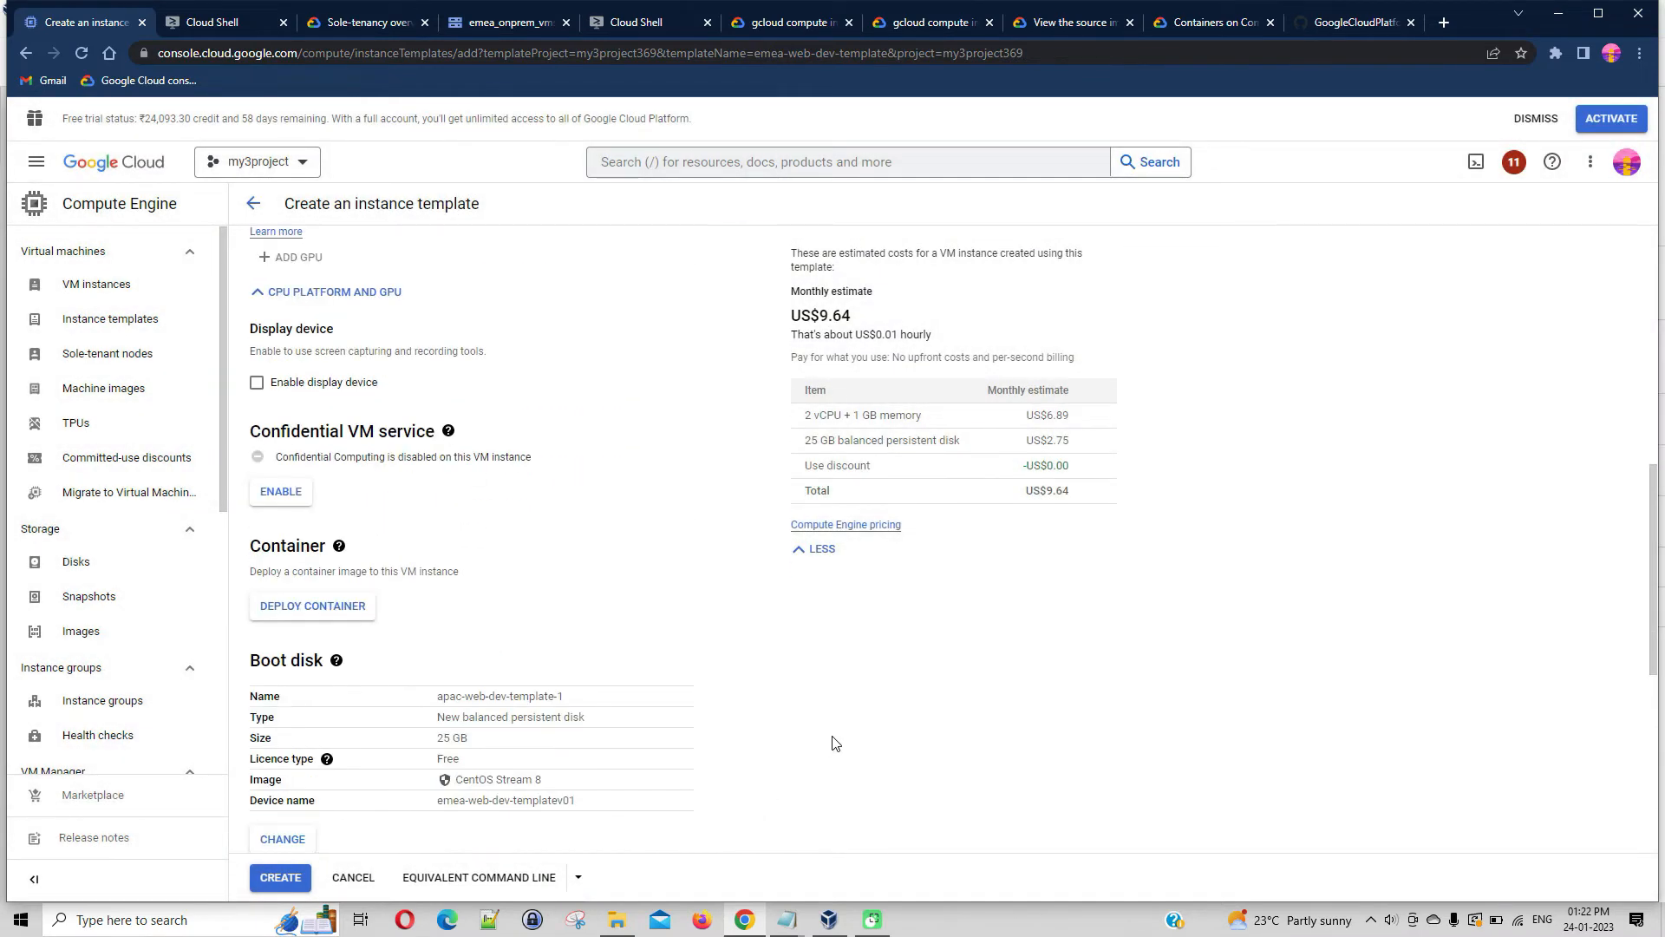
scroll(674, 653, "up", 2)
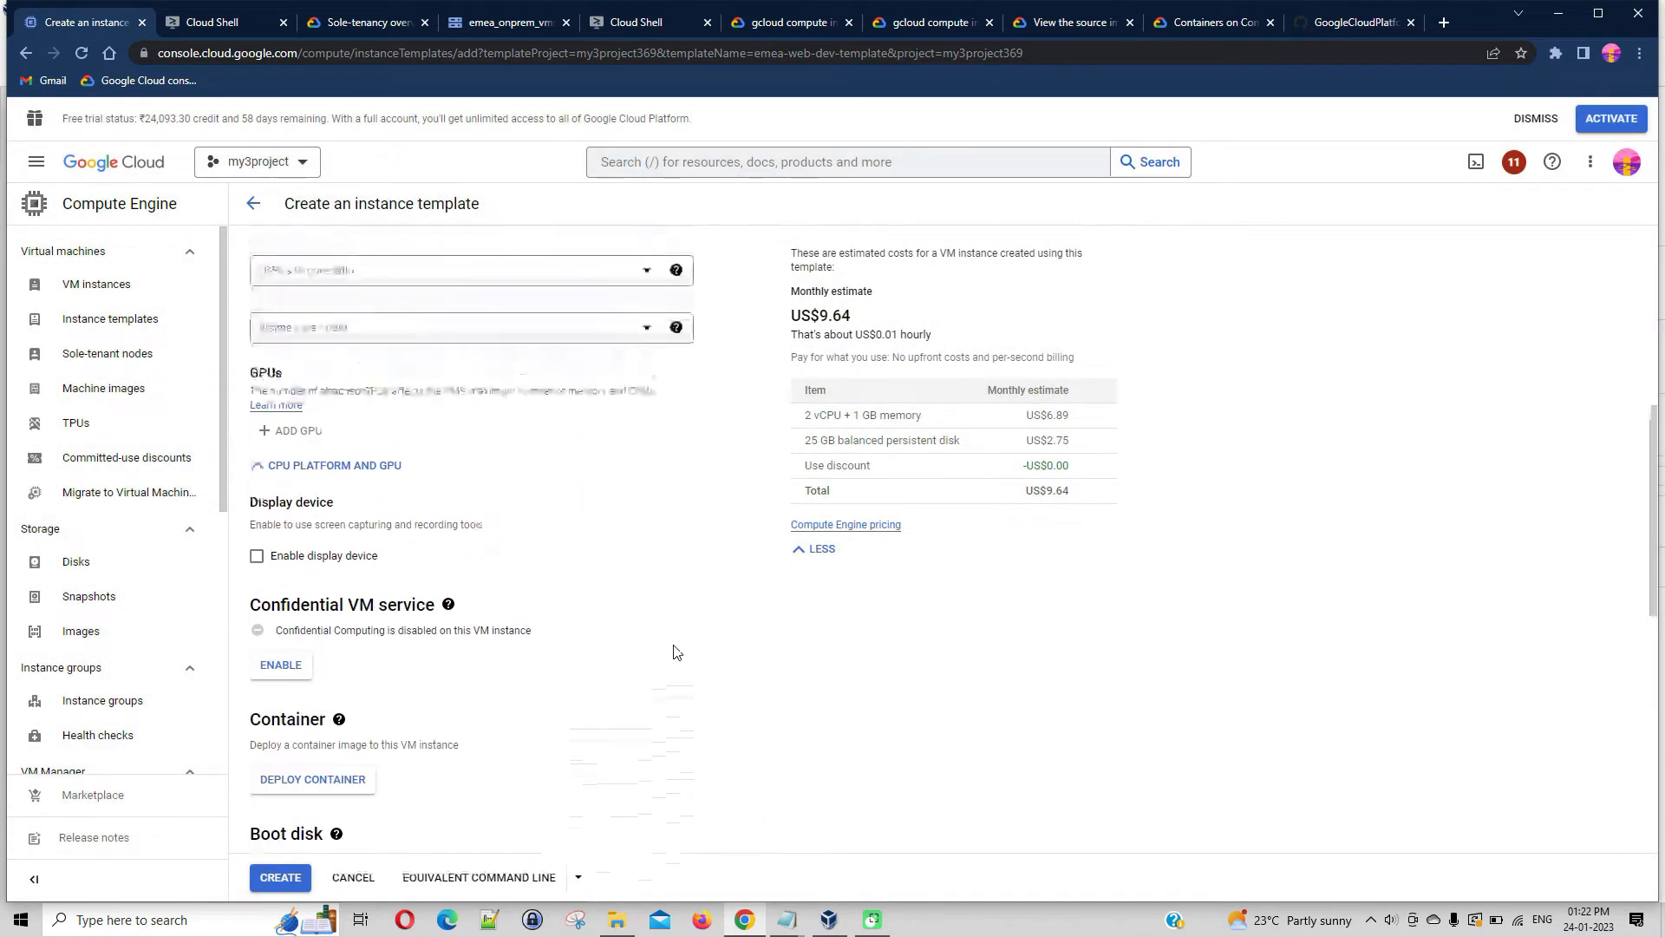
left_click(305, 675)
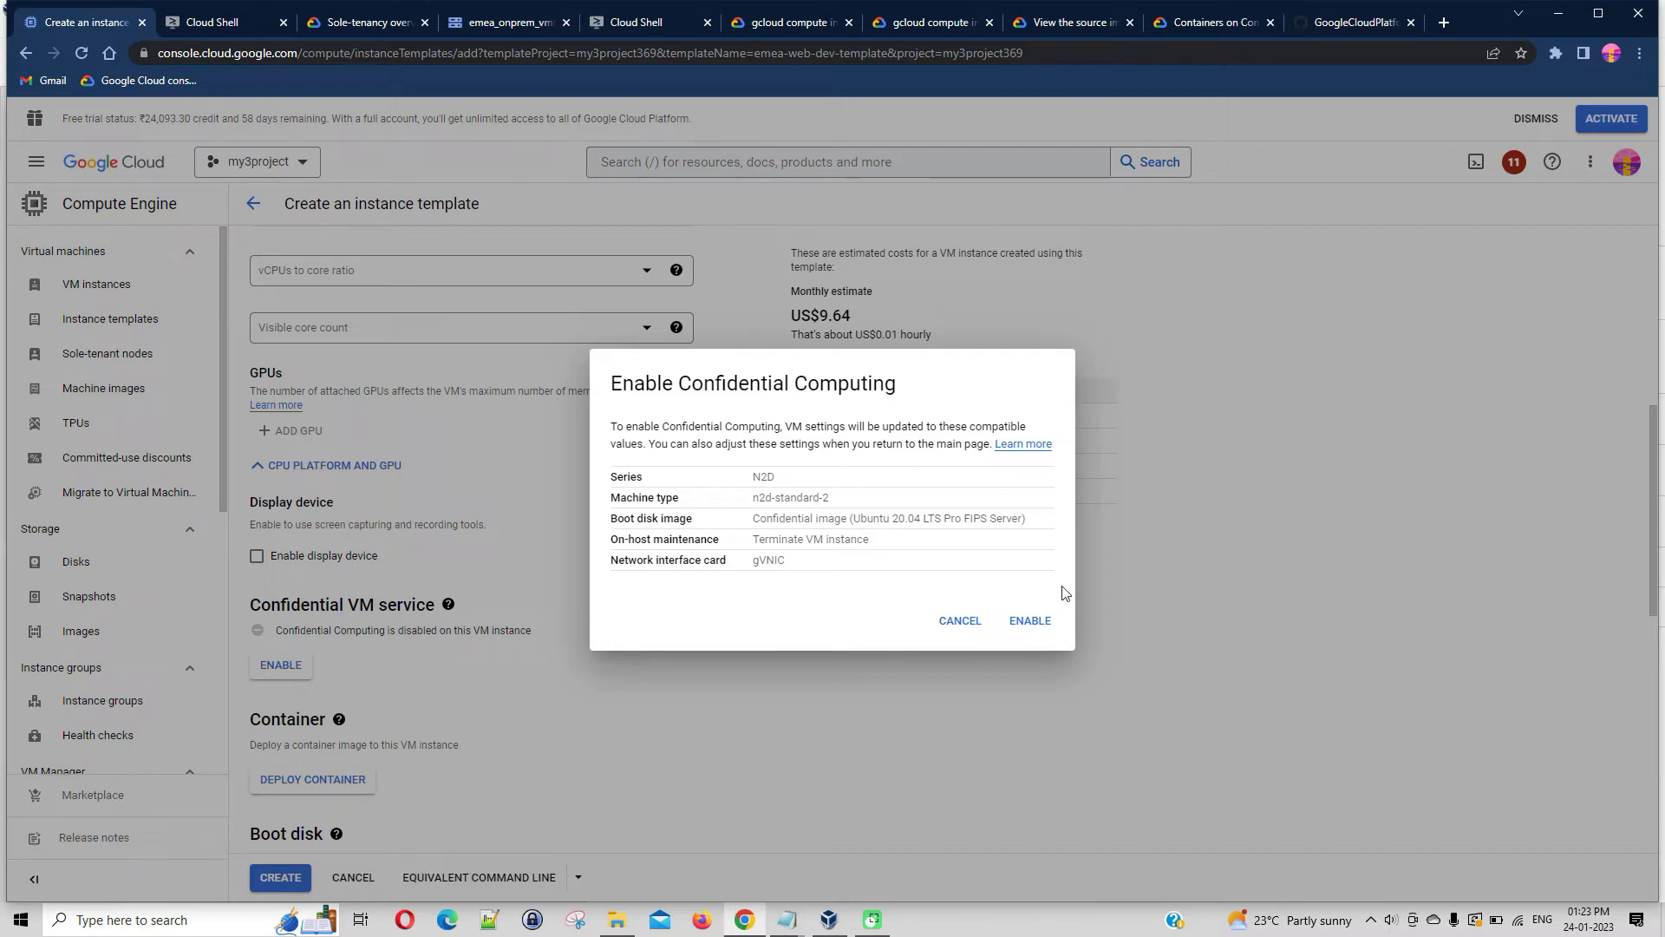
left_click(1049, 622)
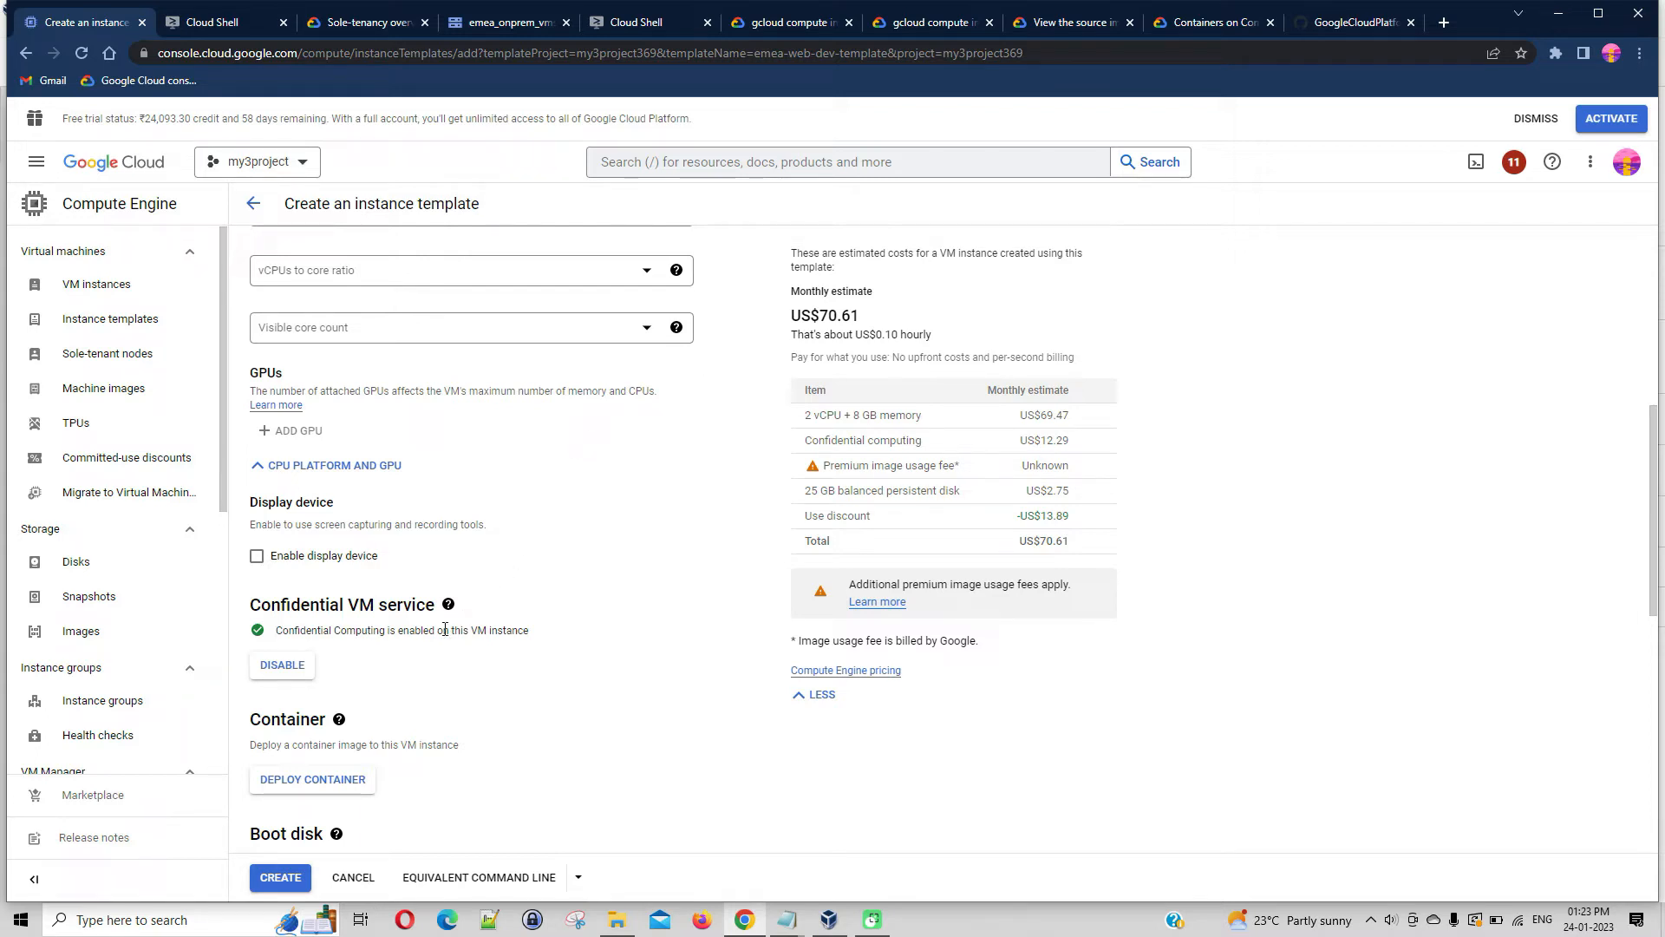
left_click(296, 676)
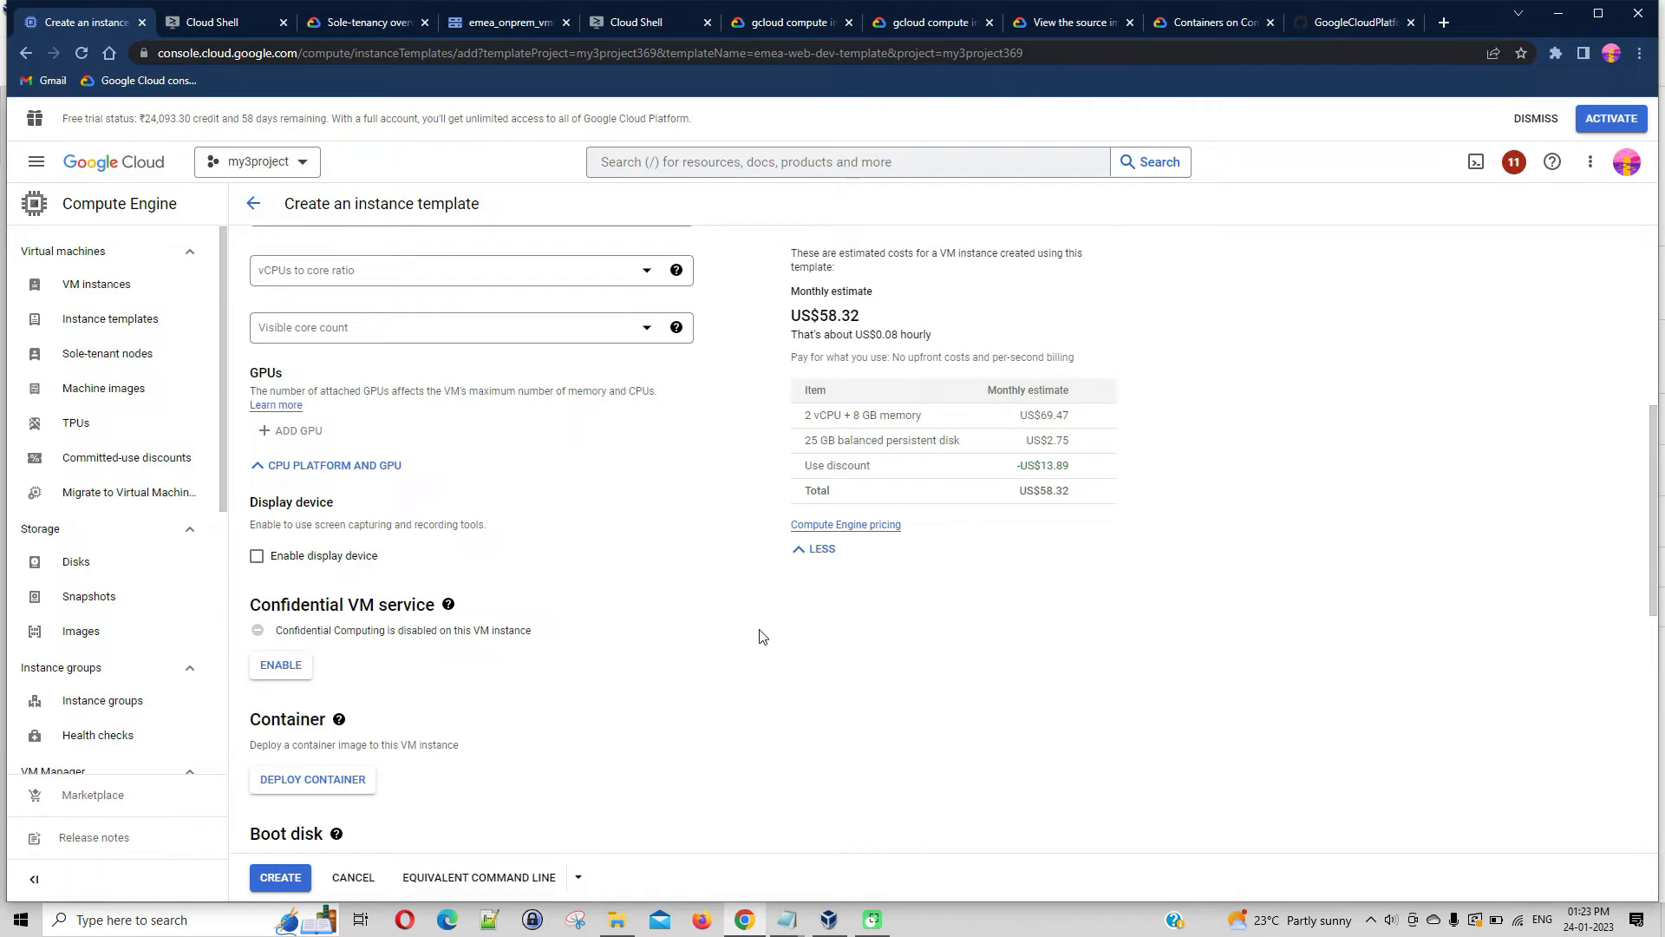
scroll(766, 642, "down", 6)
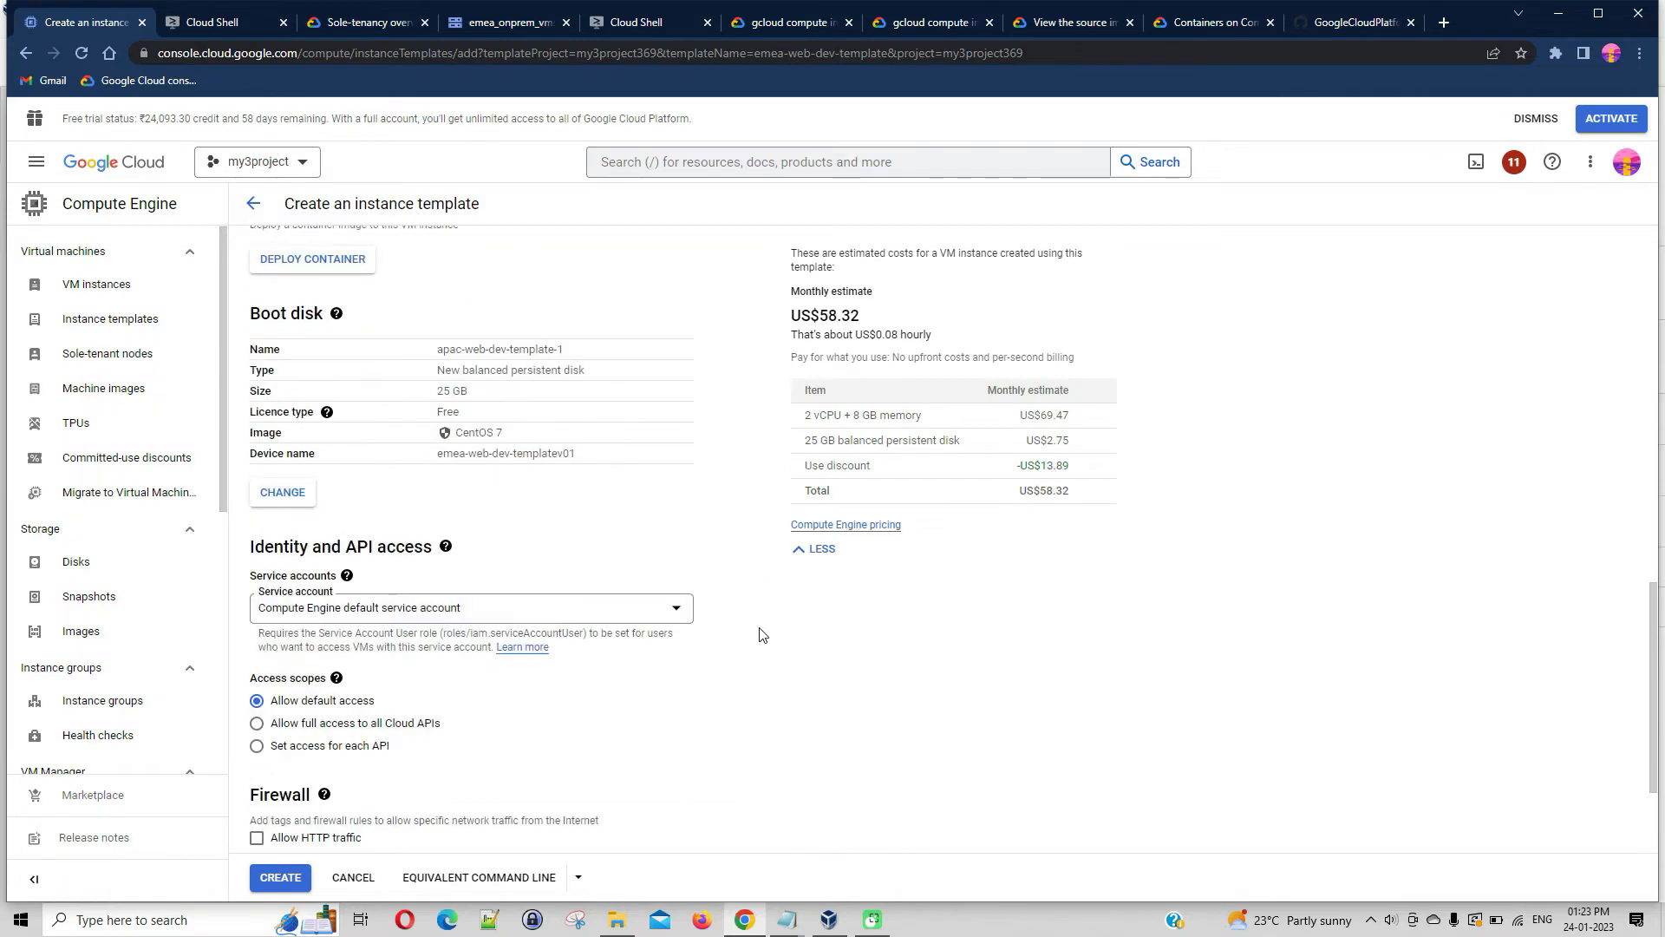
Examine the template's advanced options, opening the networking and additional disks settings in turn
scroll(784, 600, "down", 2)
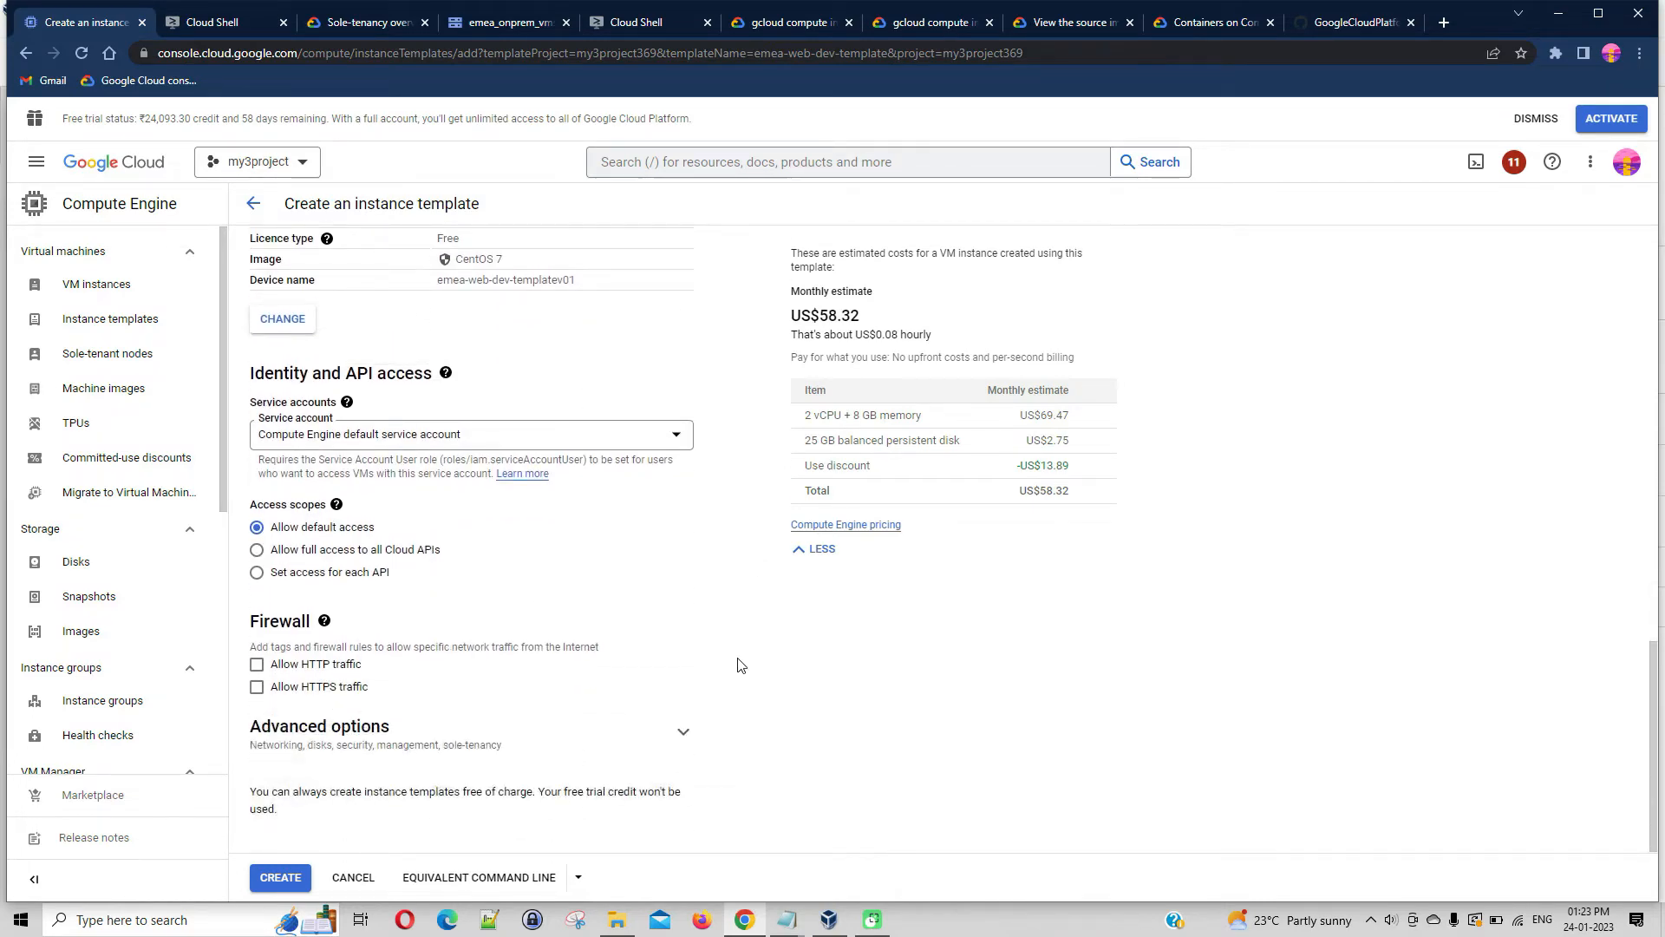
left_click(682, 731)
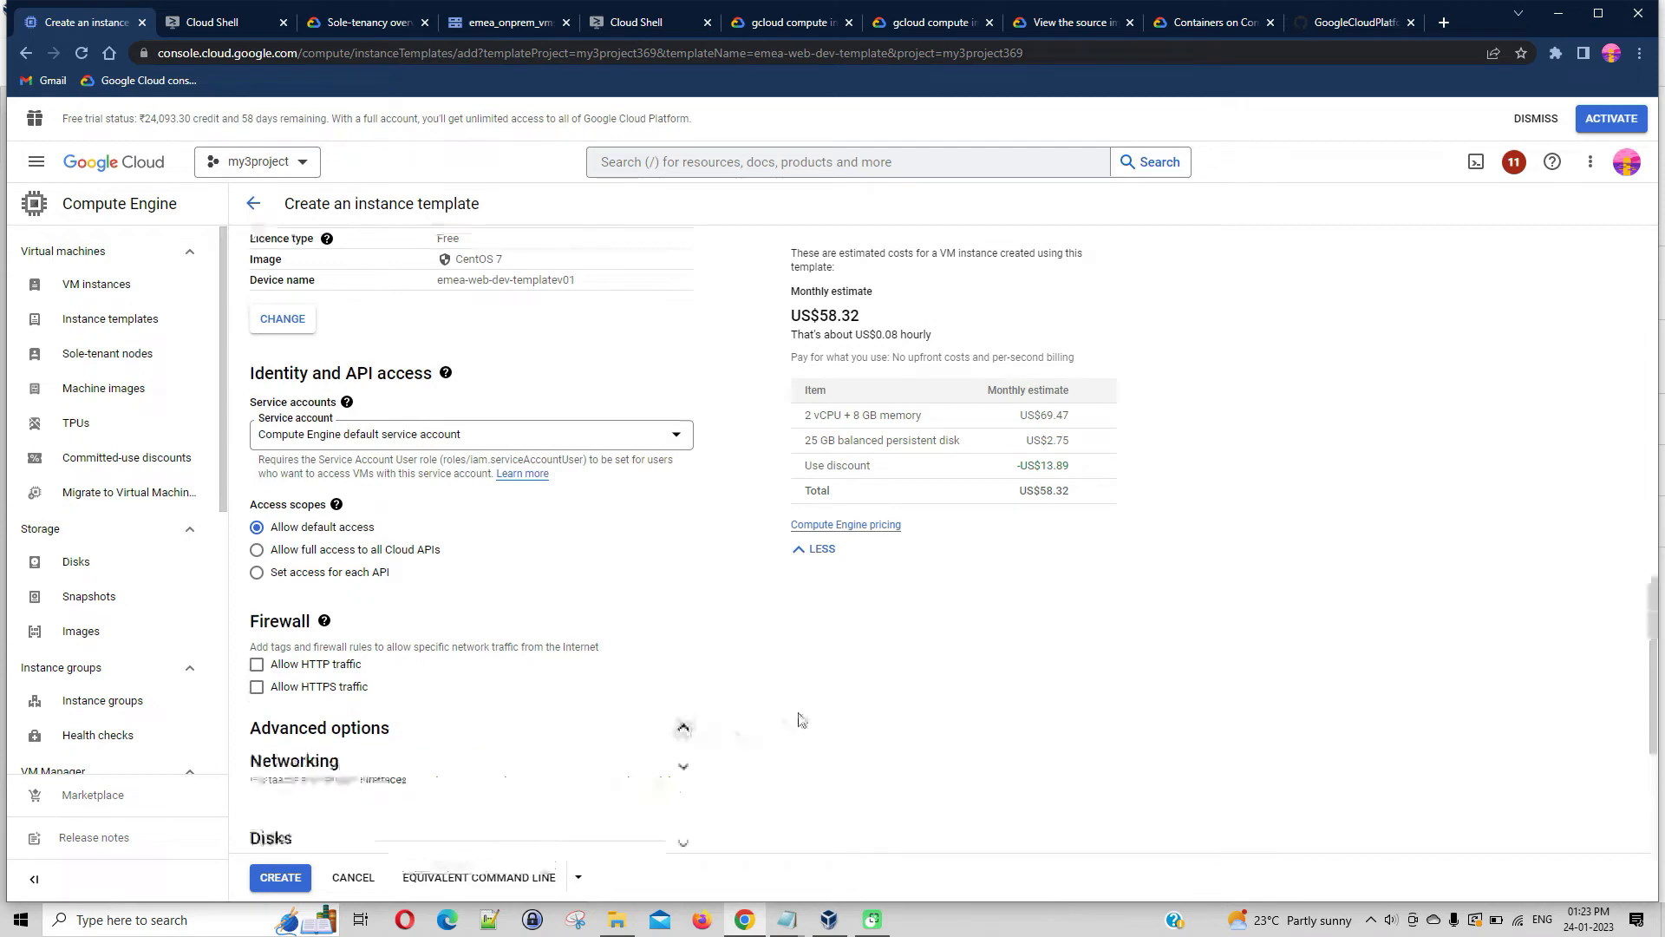
scroll(1129, 684, "down", 1)
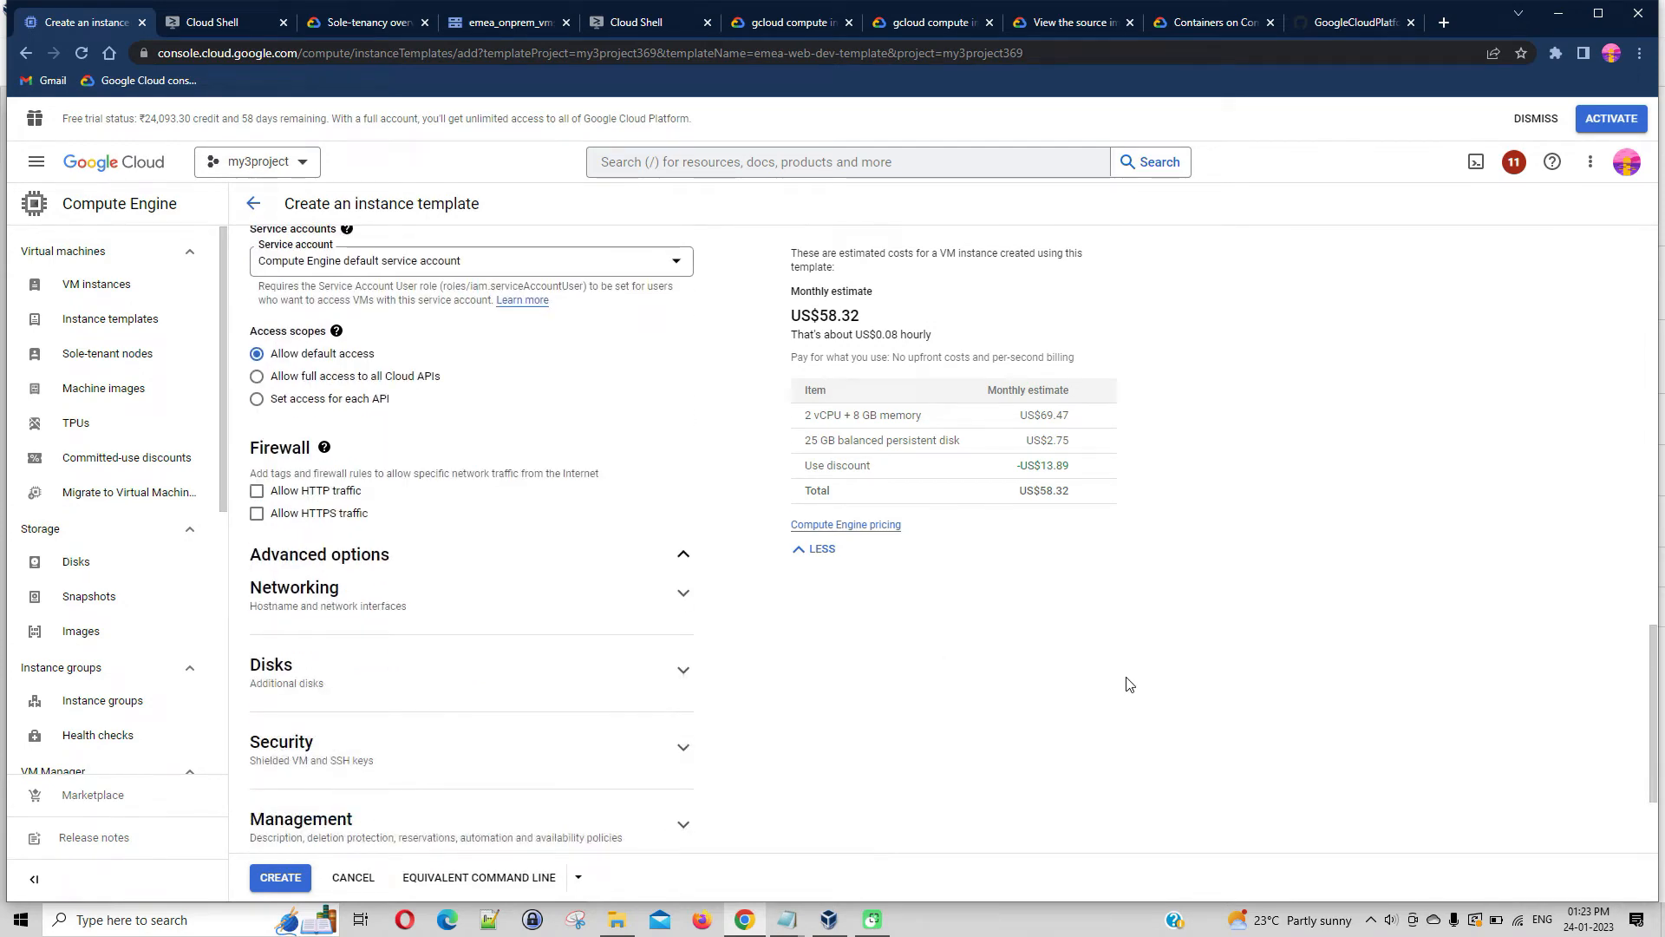
scroll(1130, 684, "down", 2)
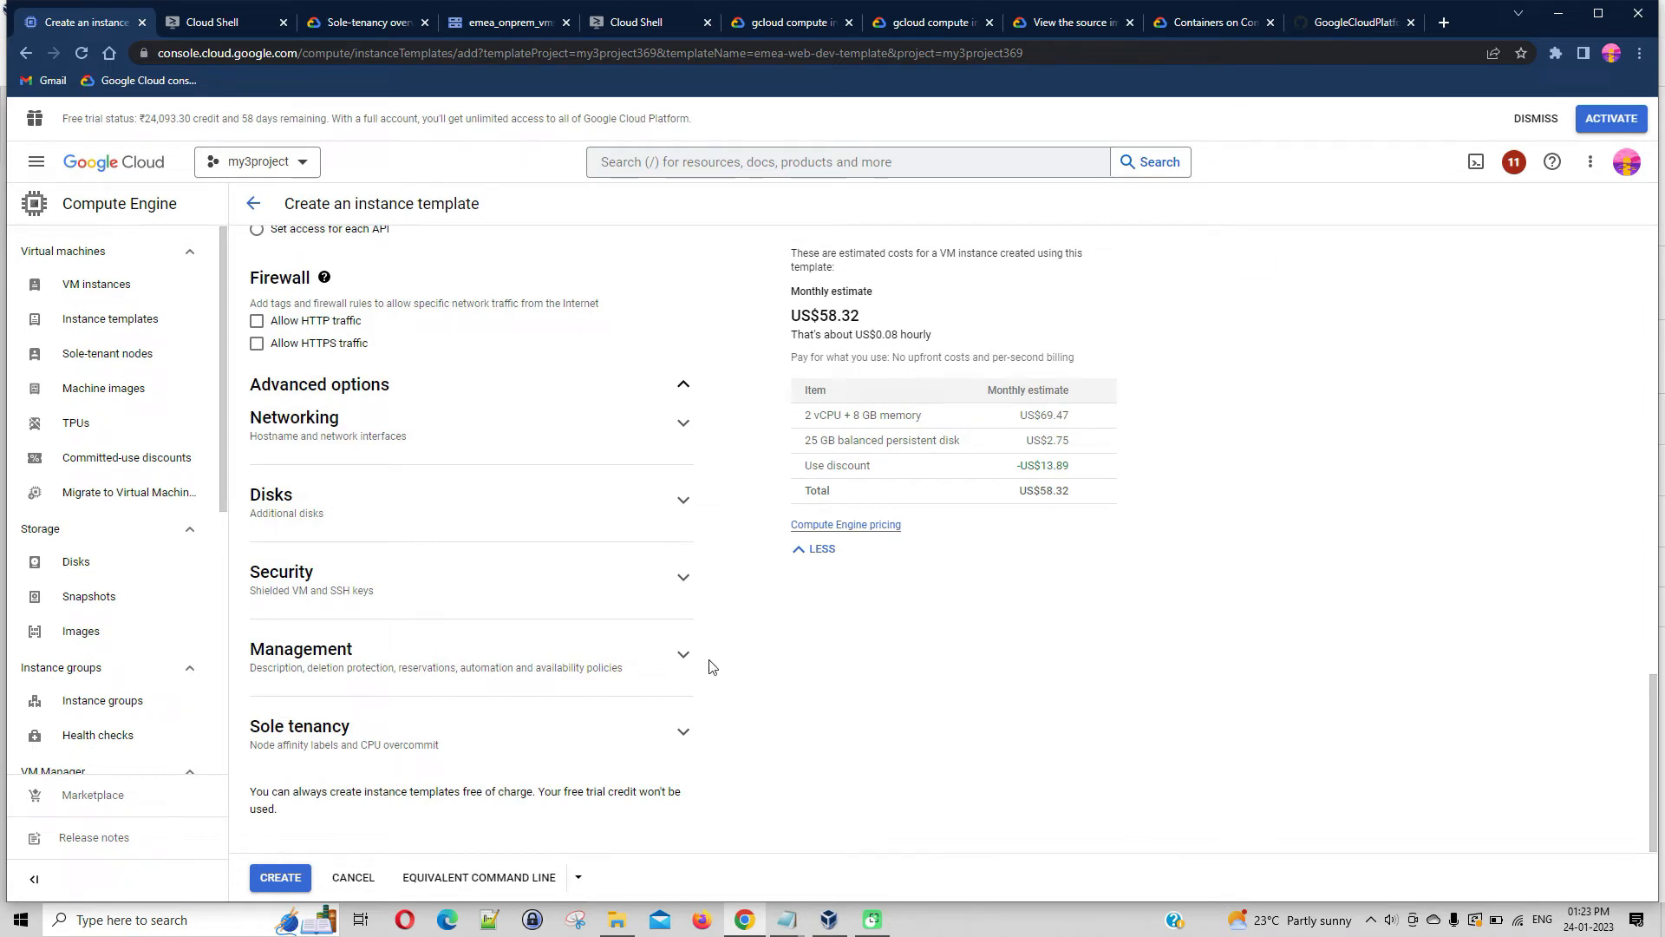
left_click(684, 424)
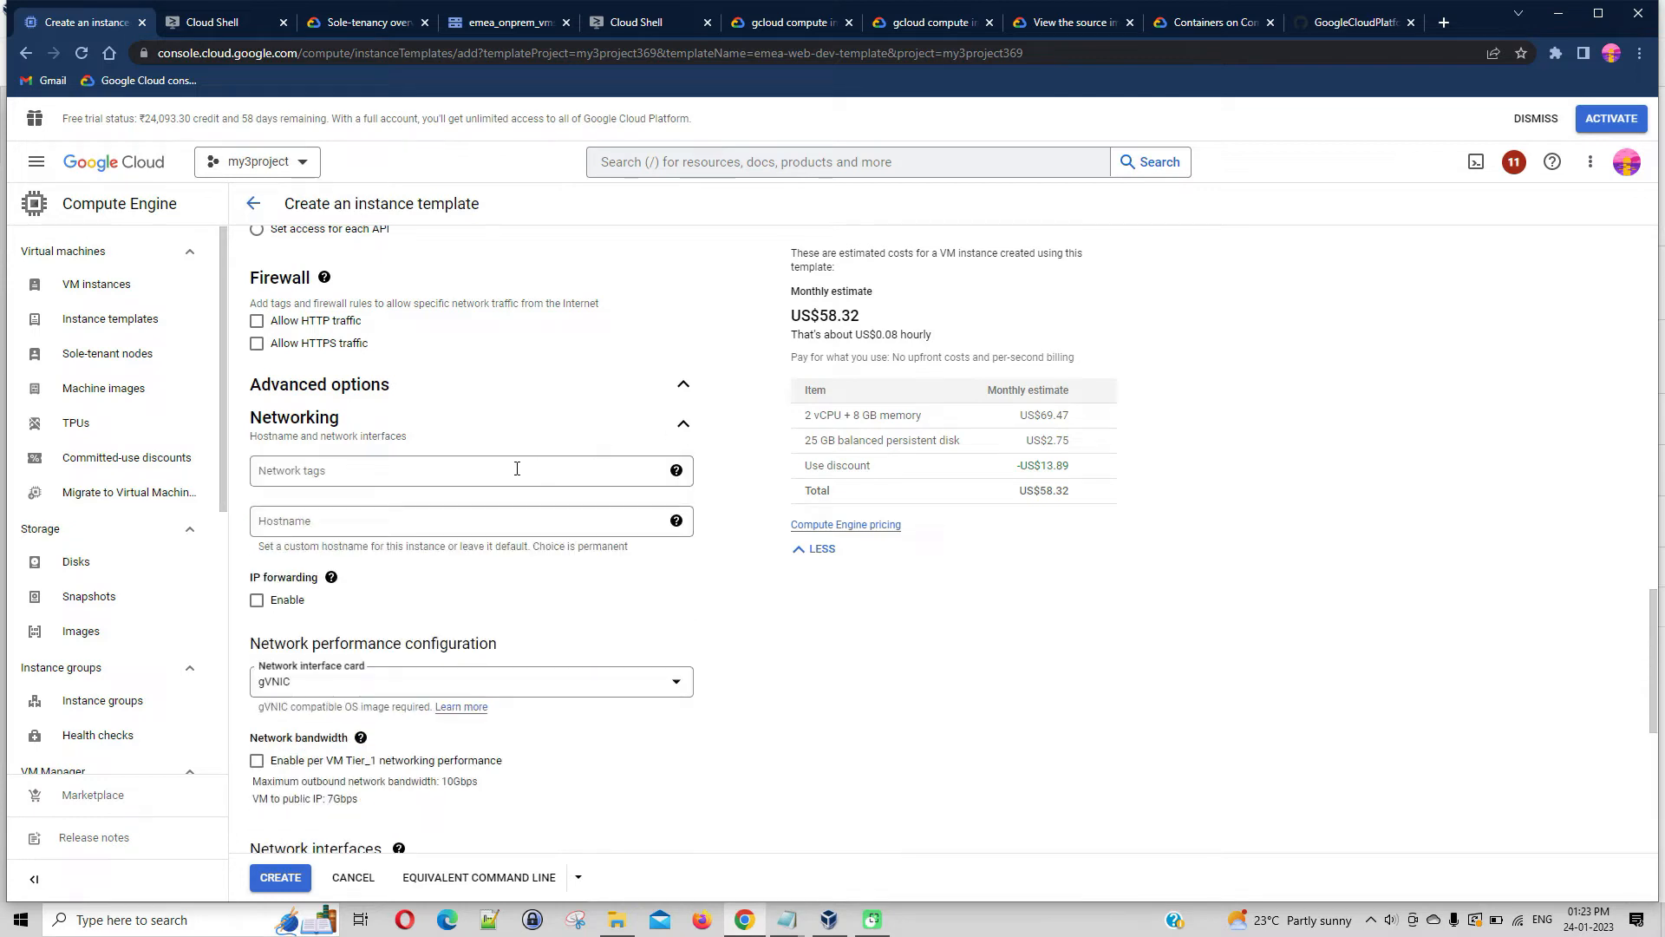
left_click(684, 424)
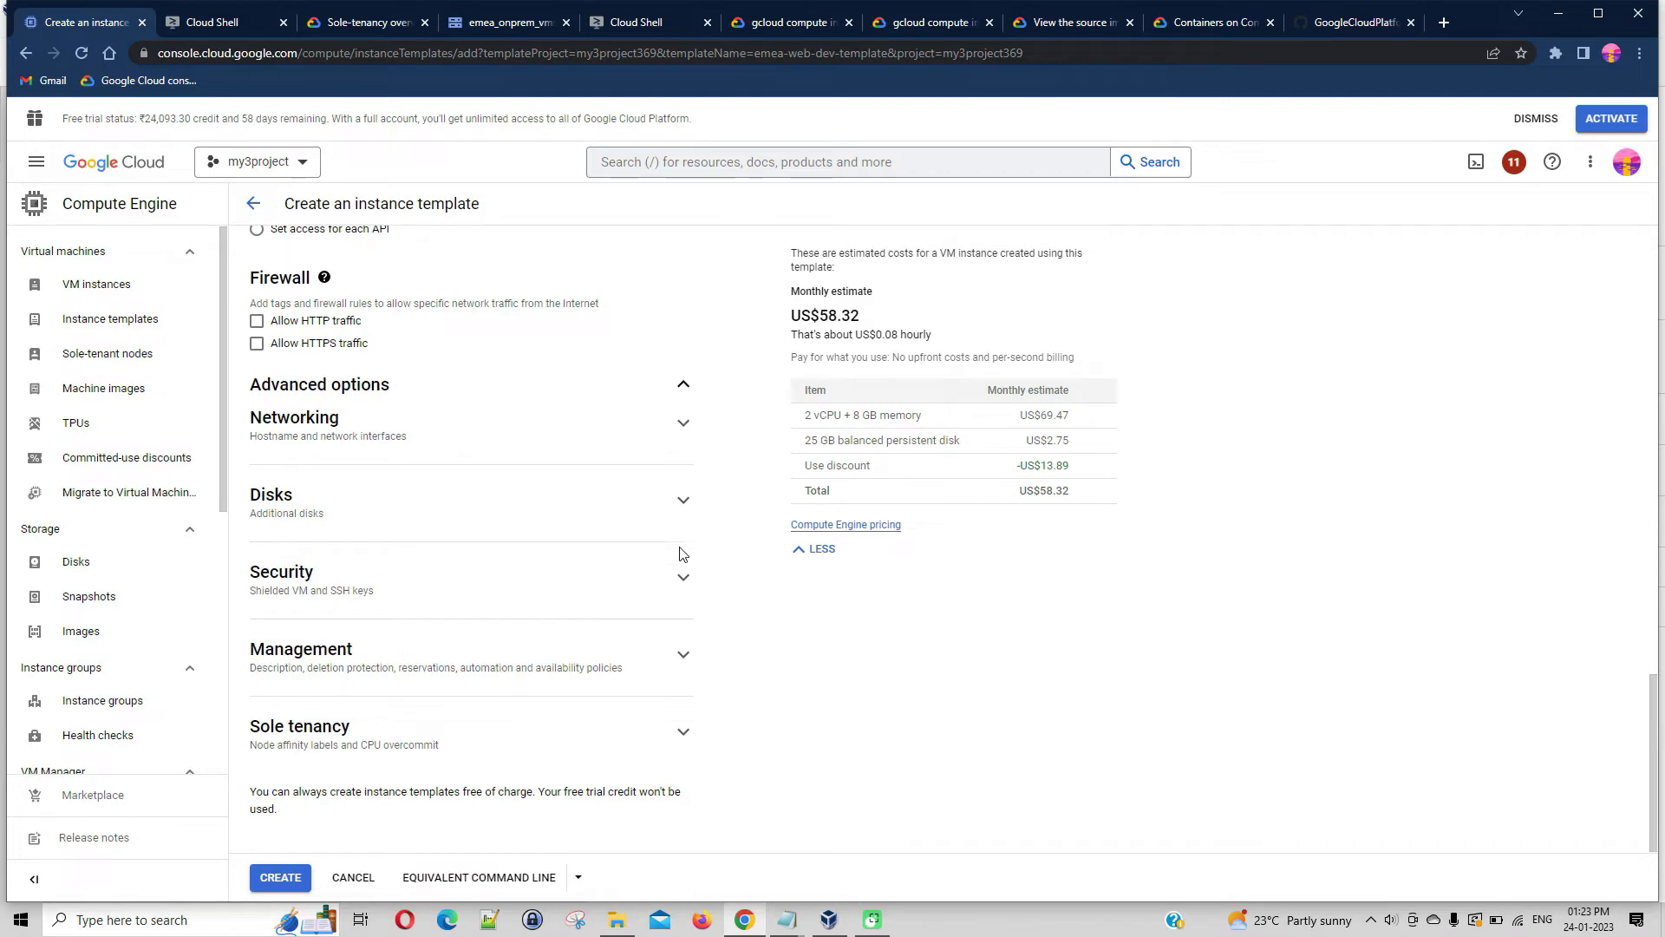
left_click(684, 501)
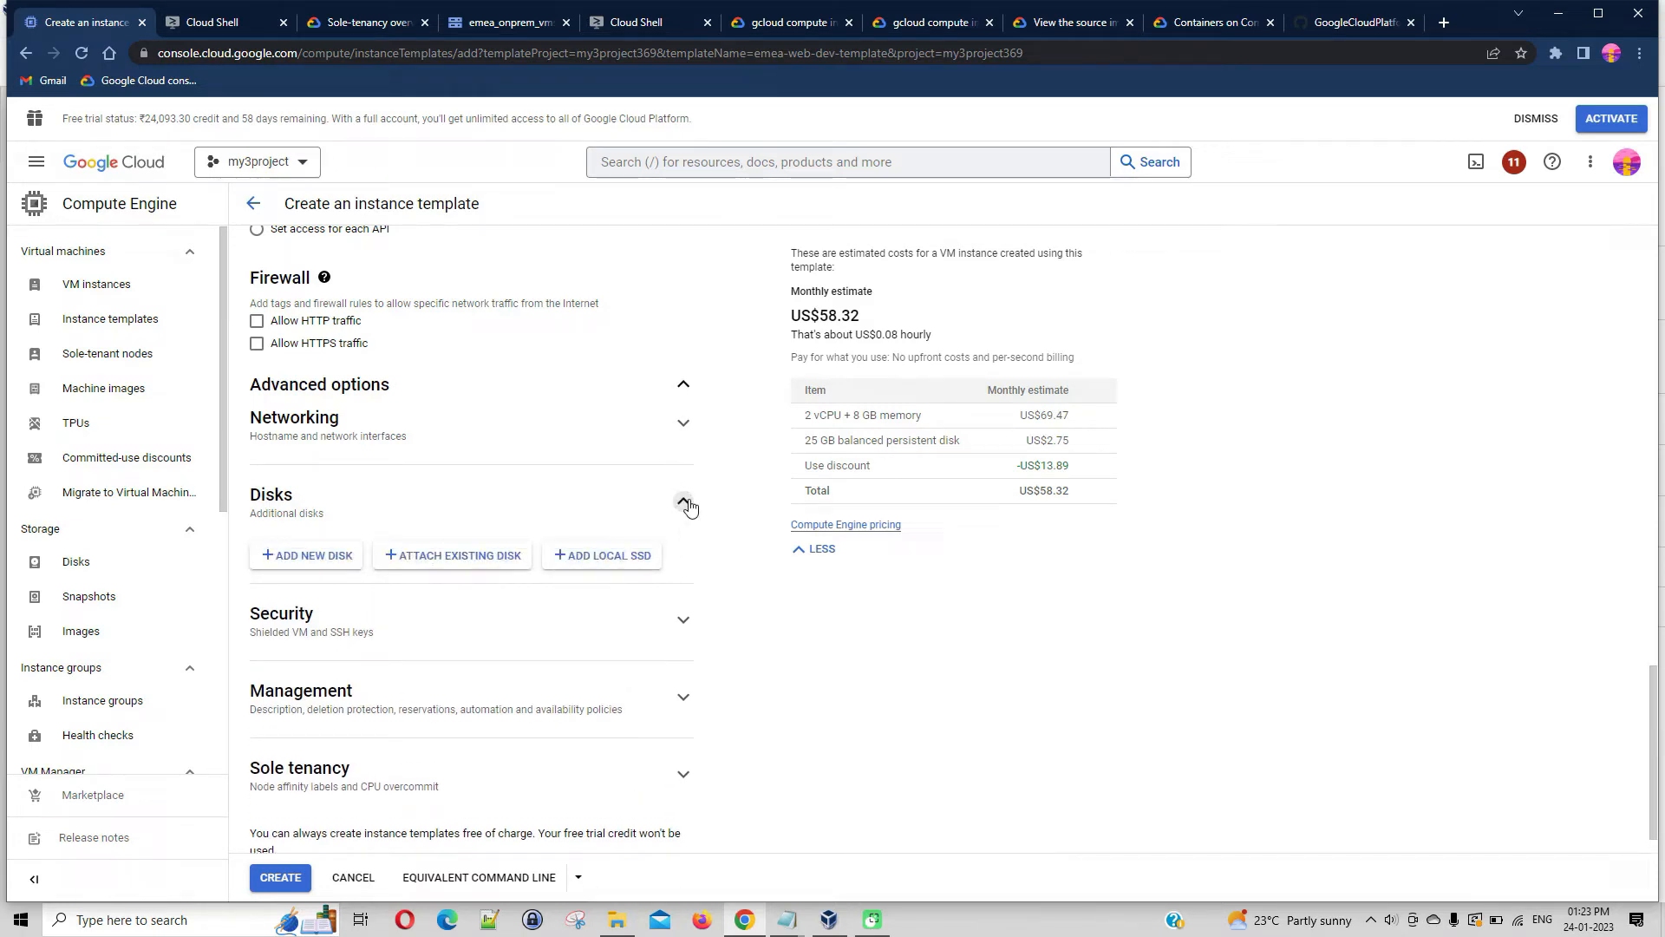
left_click(684, 502)
scroll(847, 564, "up", 10)
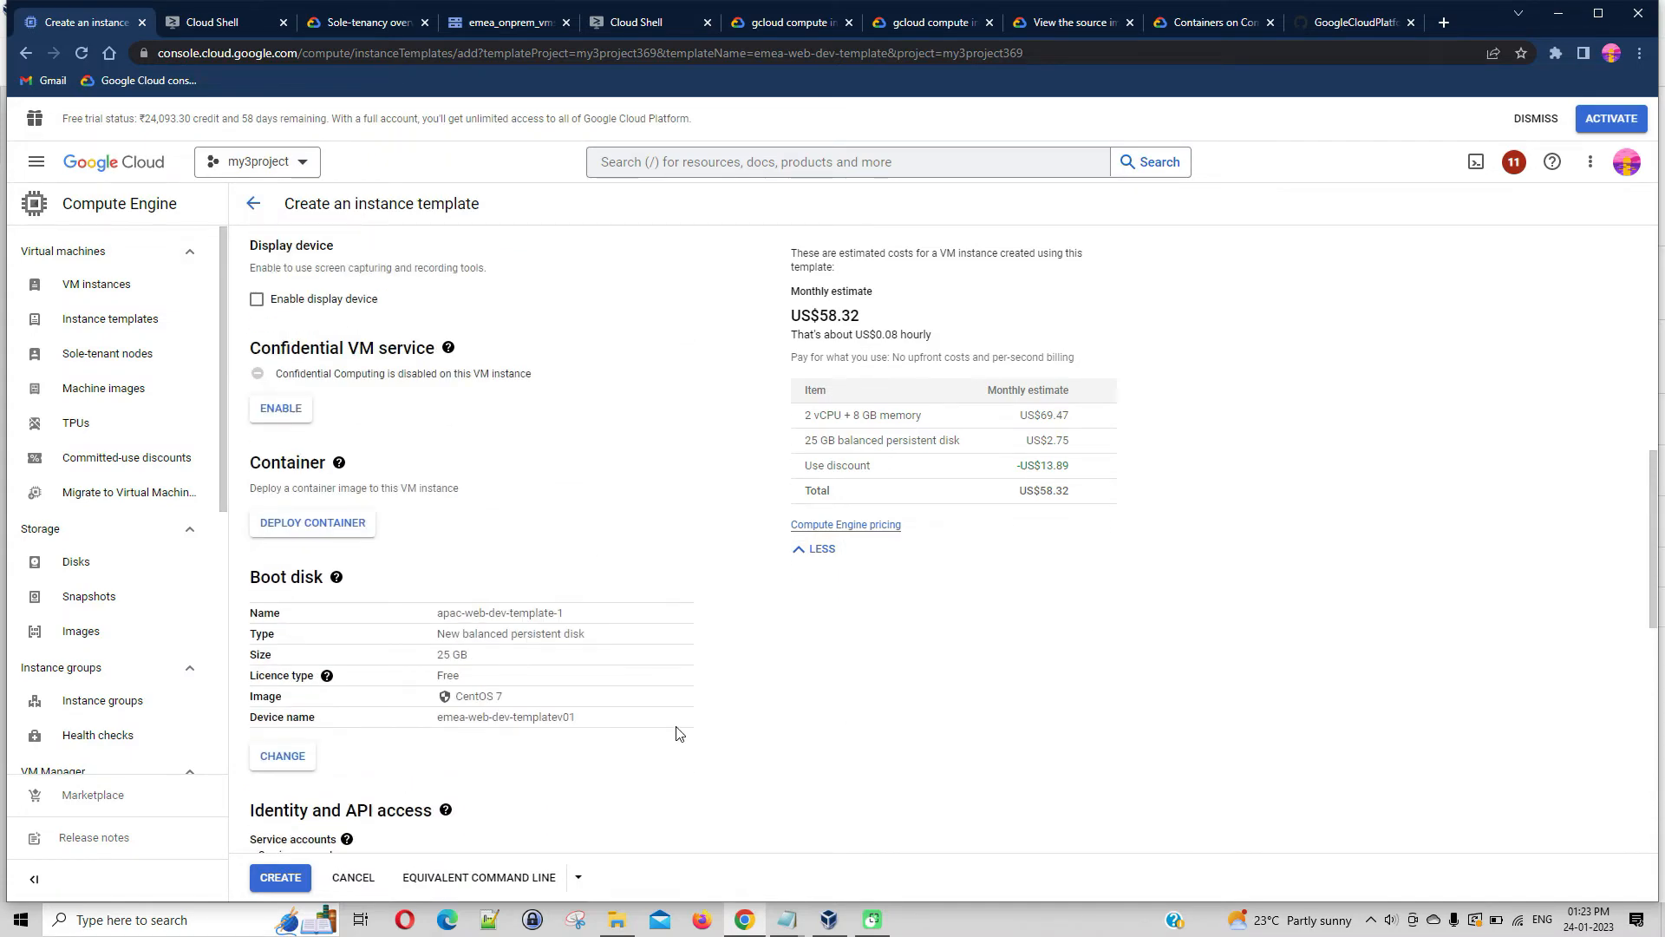
scroll(495, 666, "down", 8)
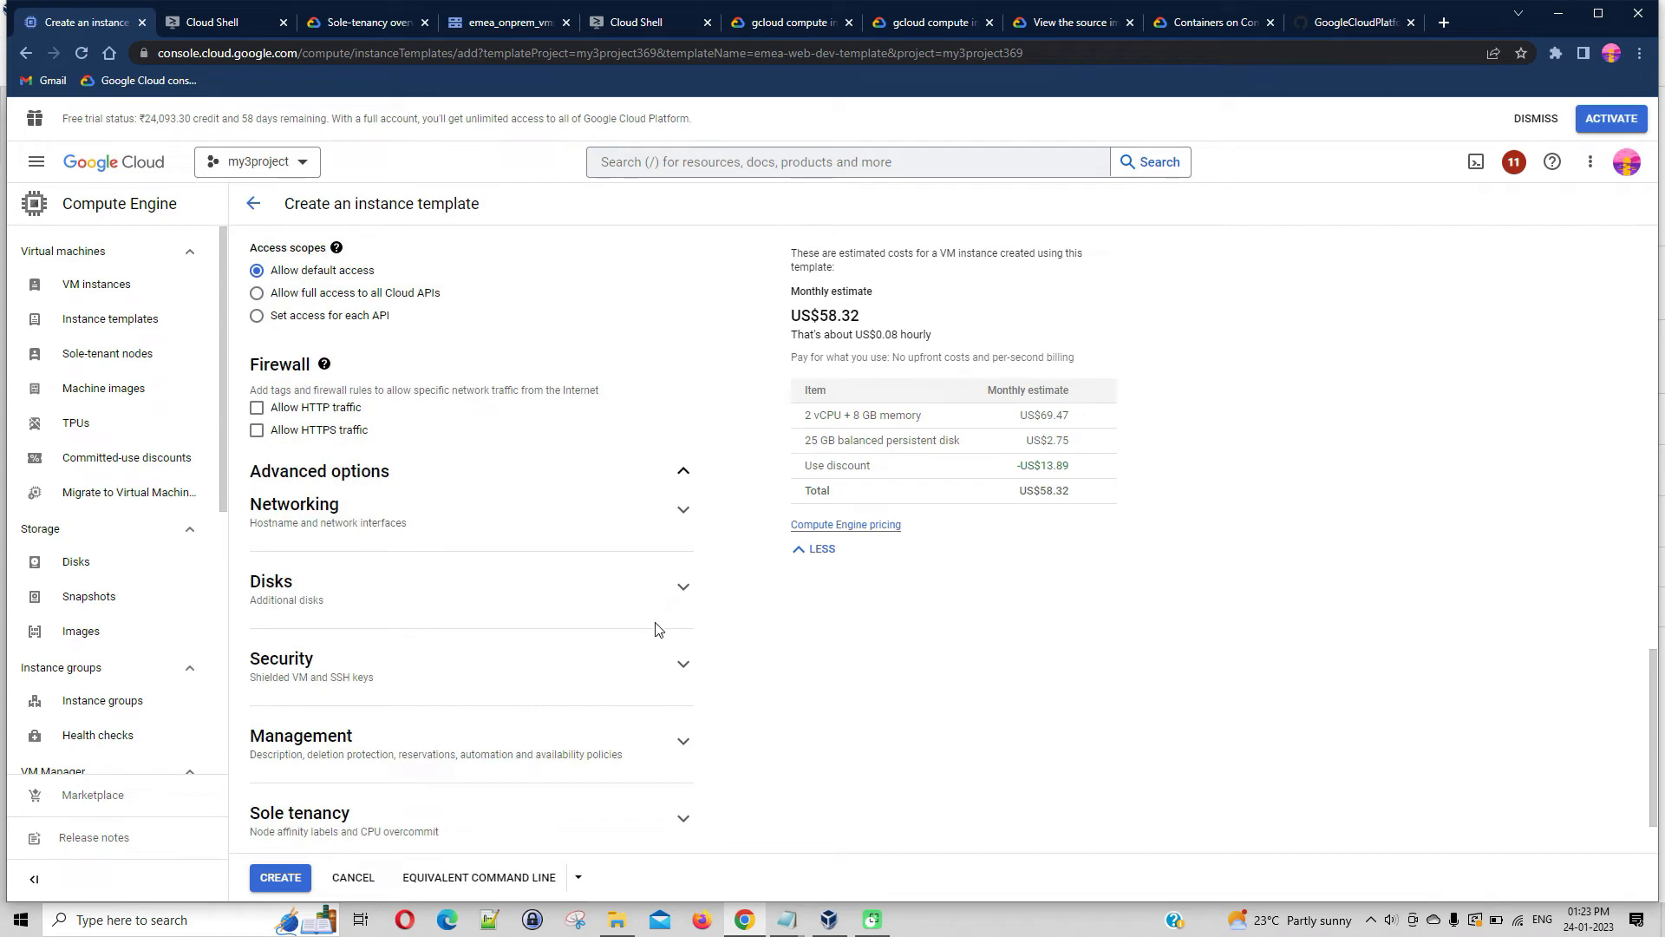
Review the settings for adding a new blank disk, including its size and description, and cancel without adding it
left_click(683, 588)
left_click(344, 649)
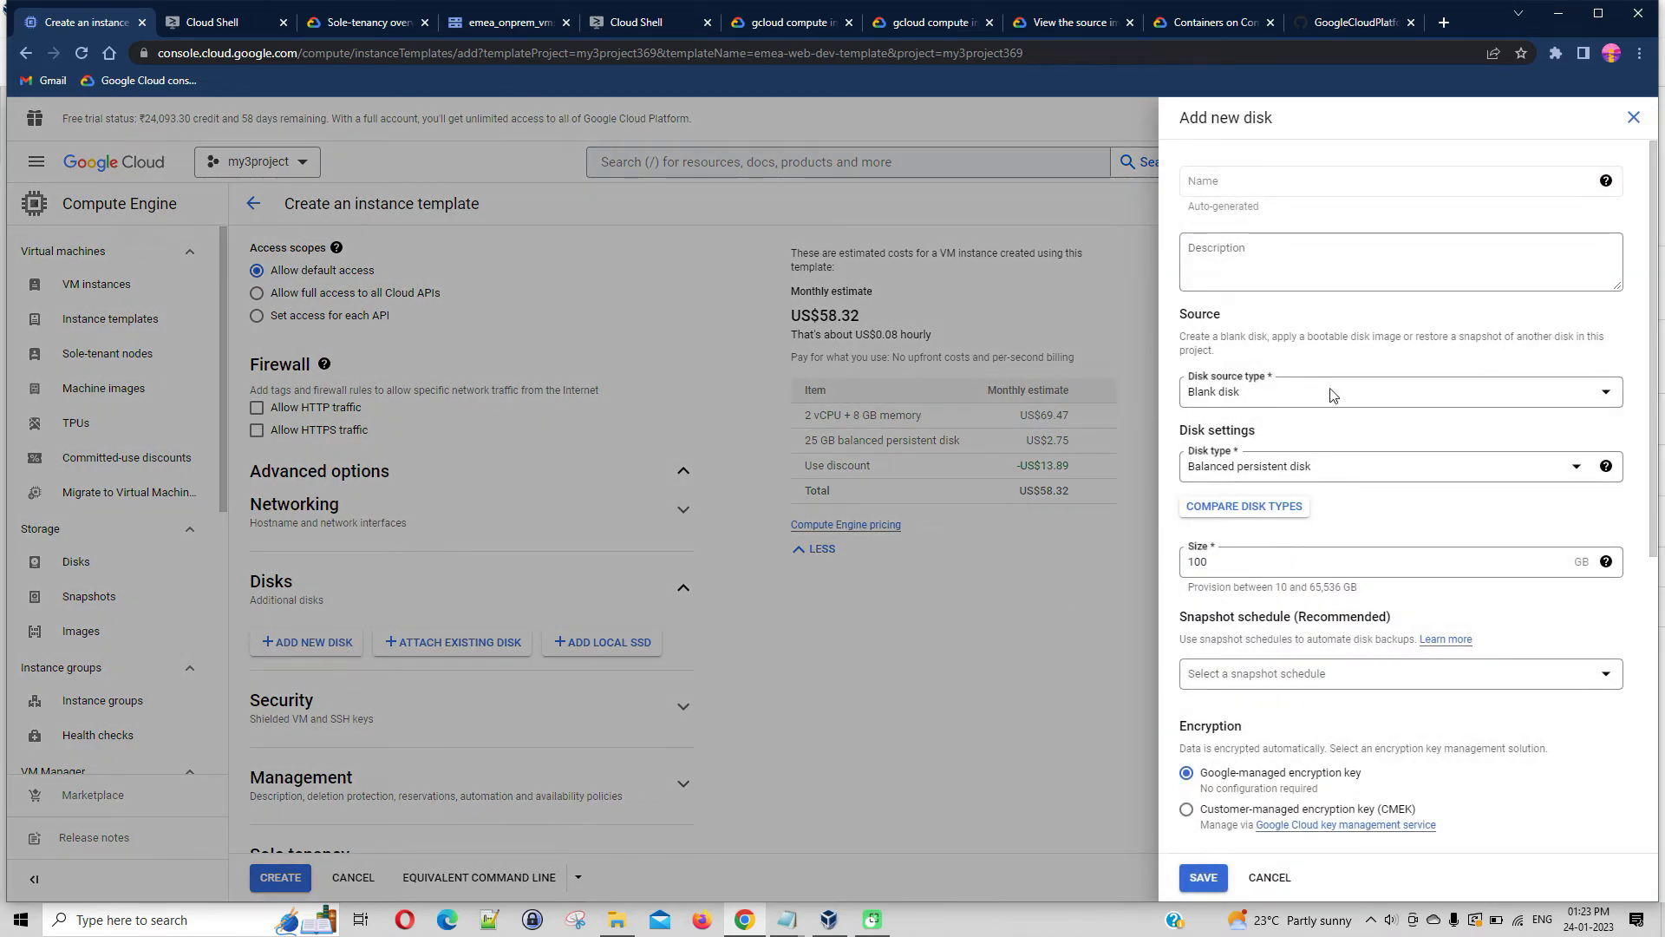
left_click(1258, 564)
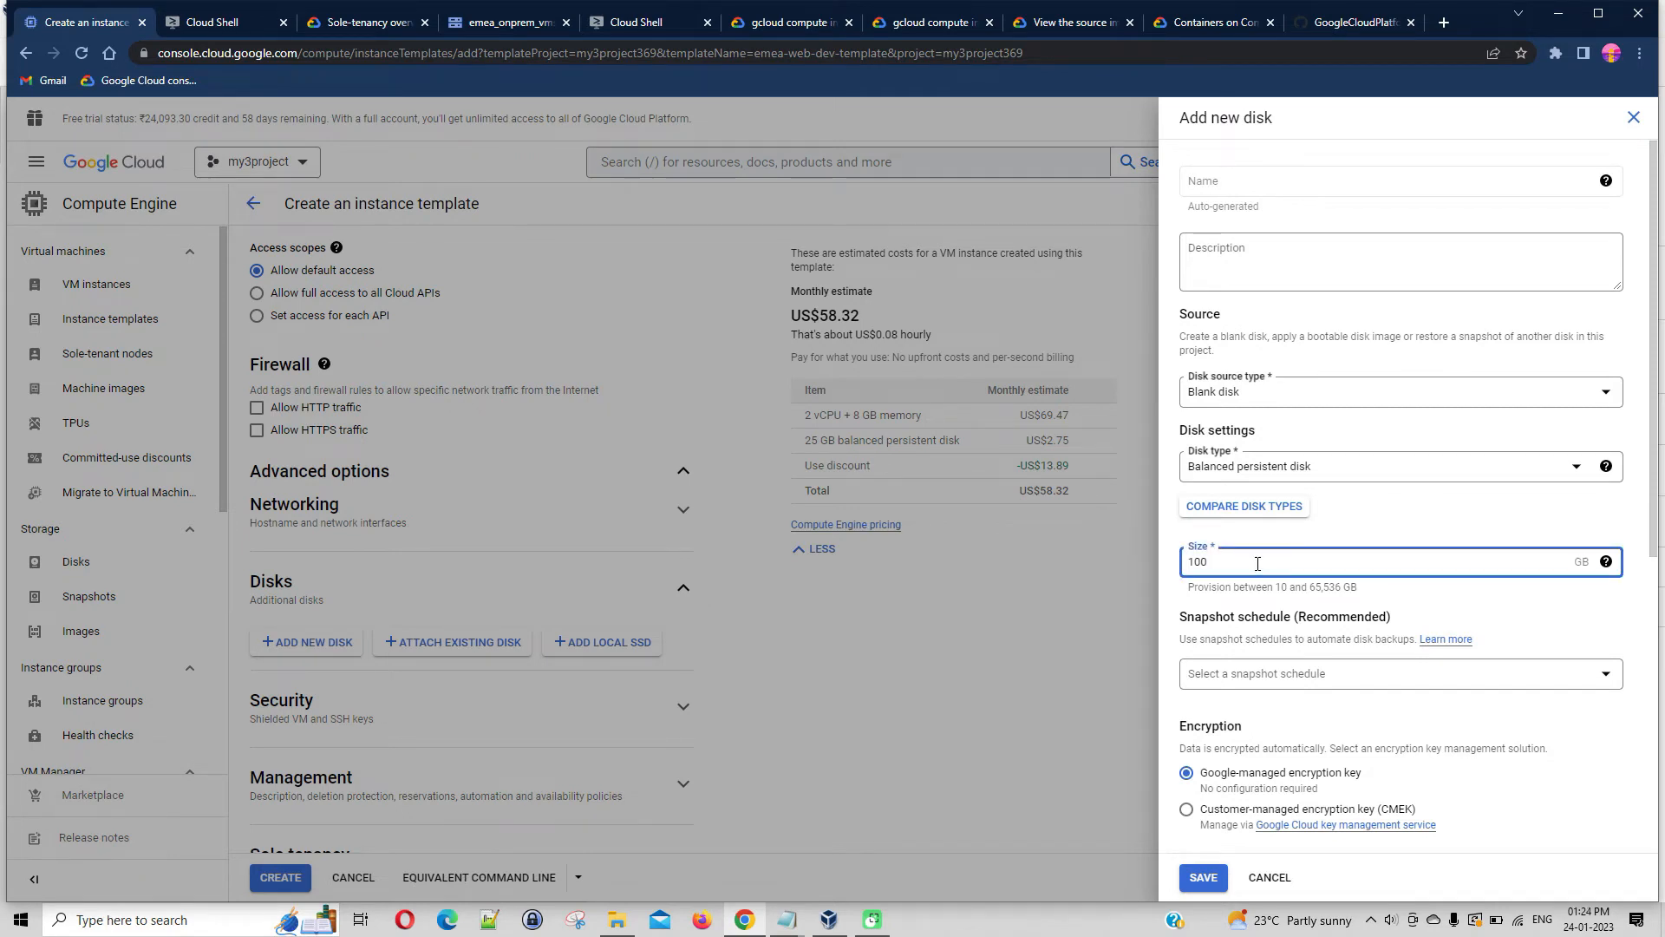
left_click(1251, 245)
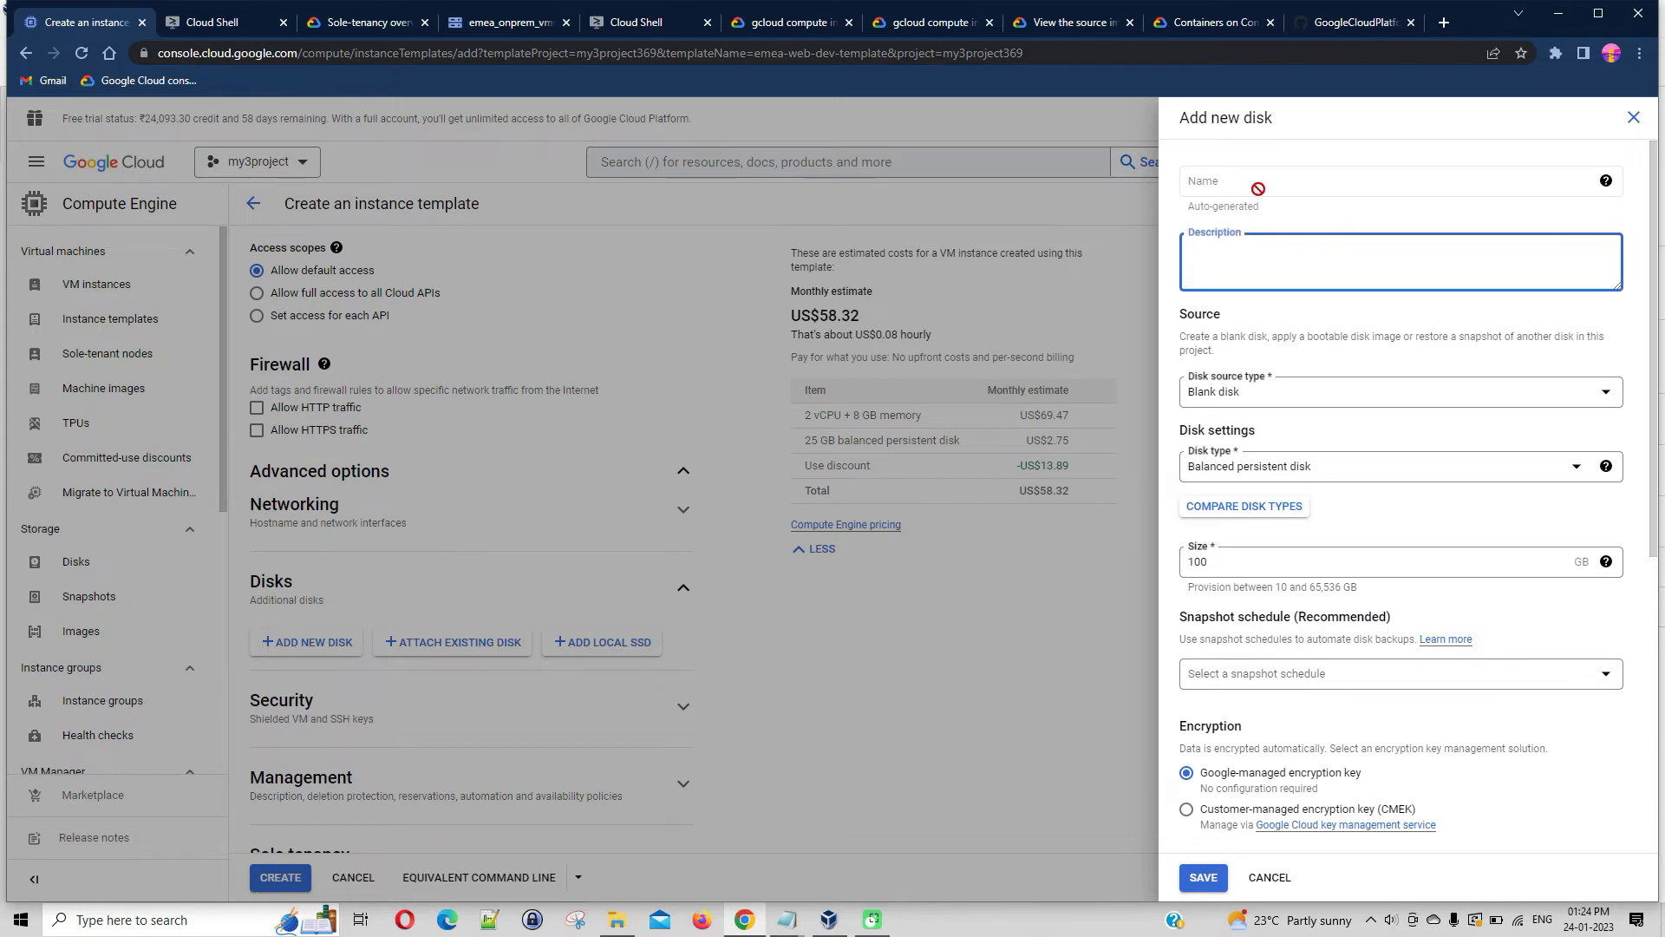
left_click(1270, 878)
Copy the lb-startup-v1.sh script from its GitHub page and paste it as the startup script in the template's Management options
scroll(1031, 721, "down", 2)
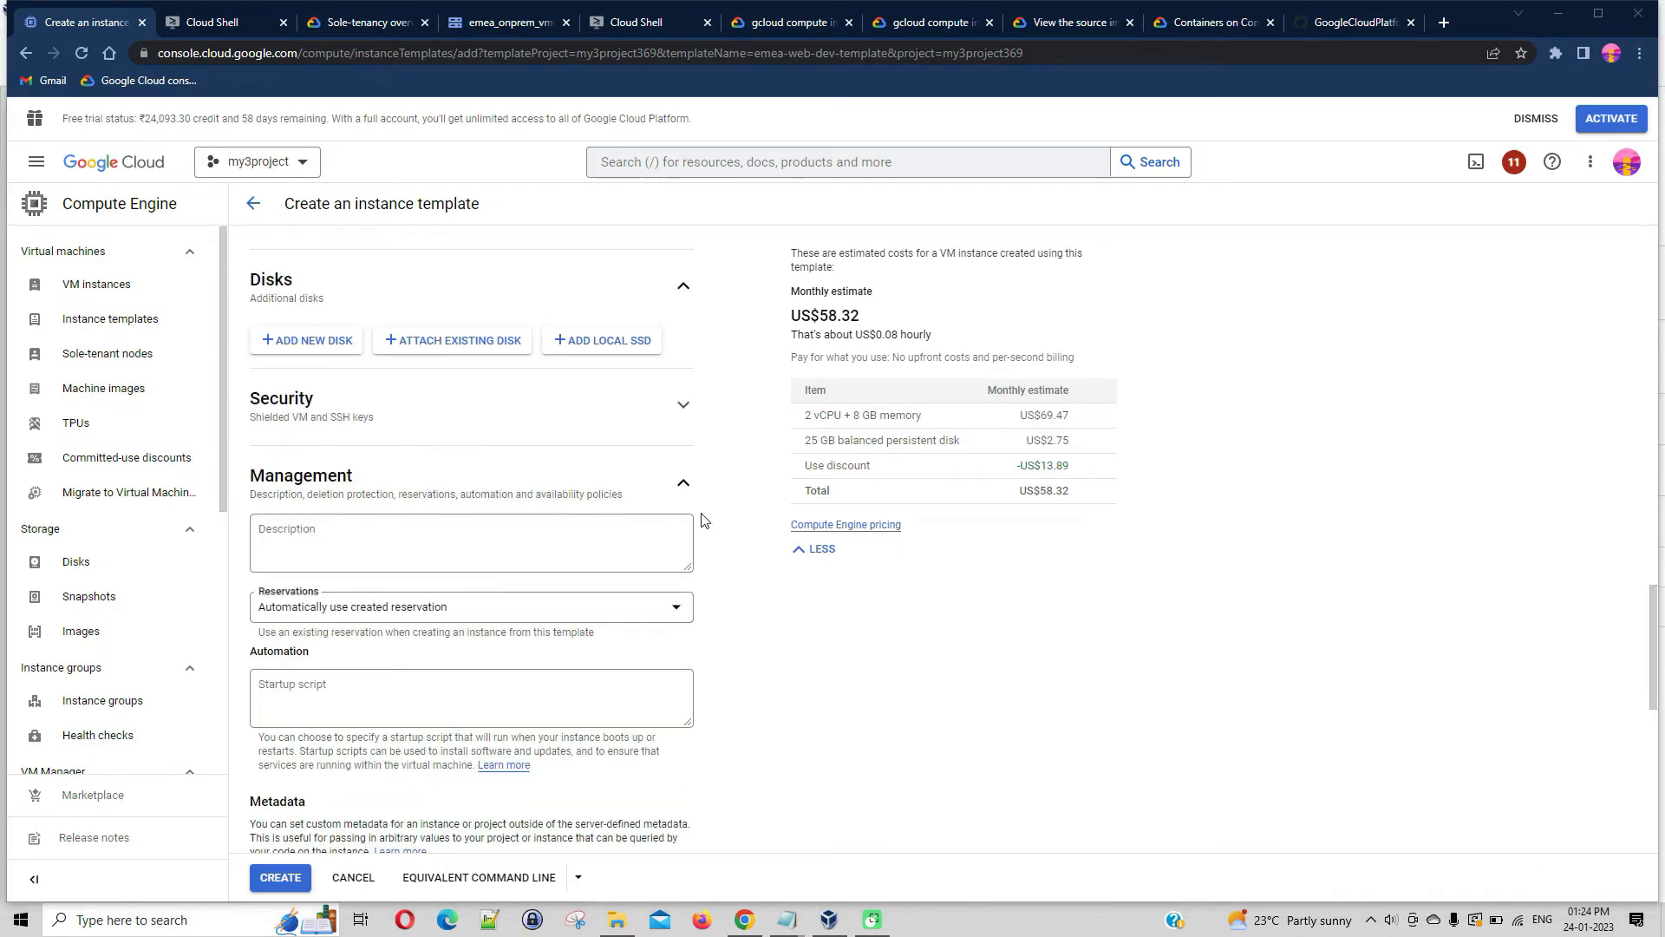
left_click(683, 492)
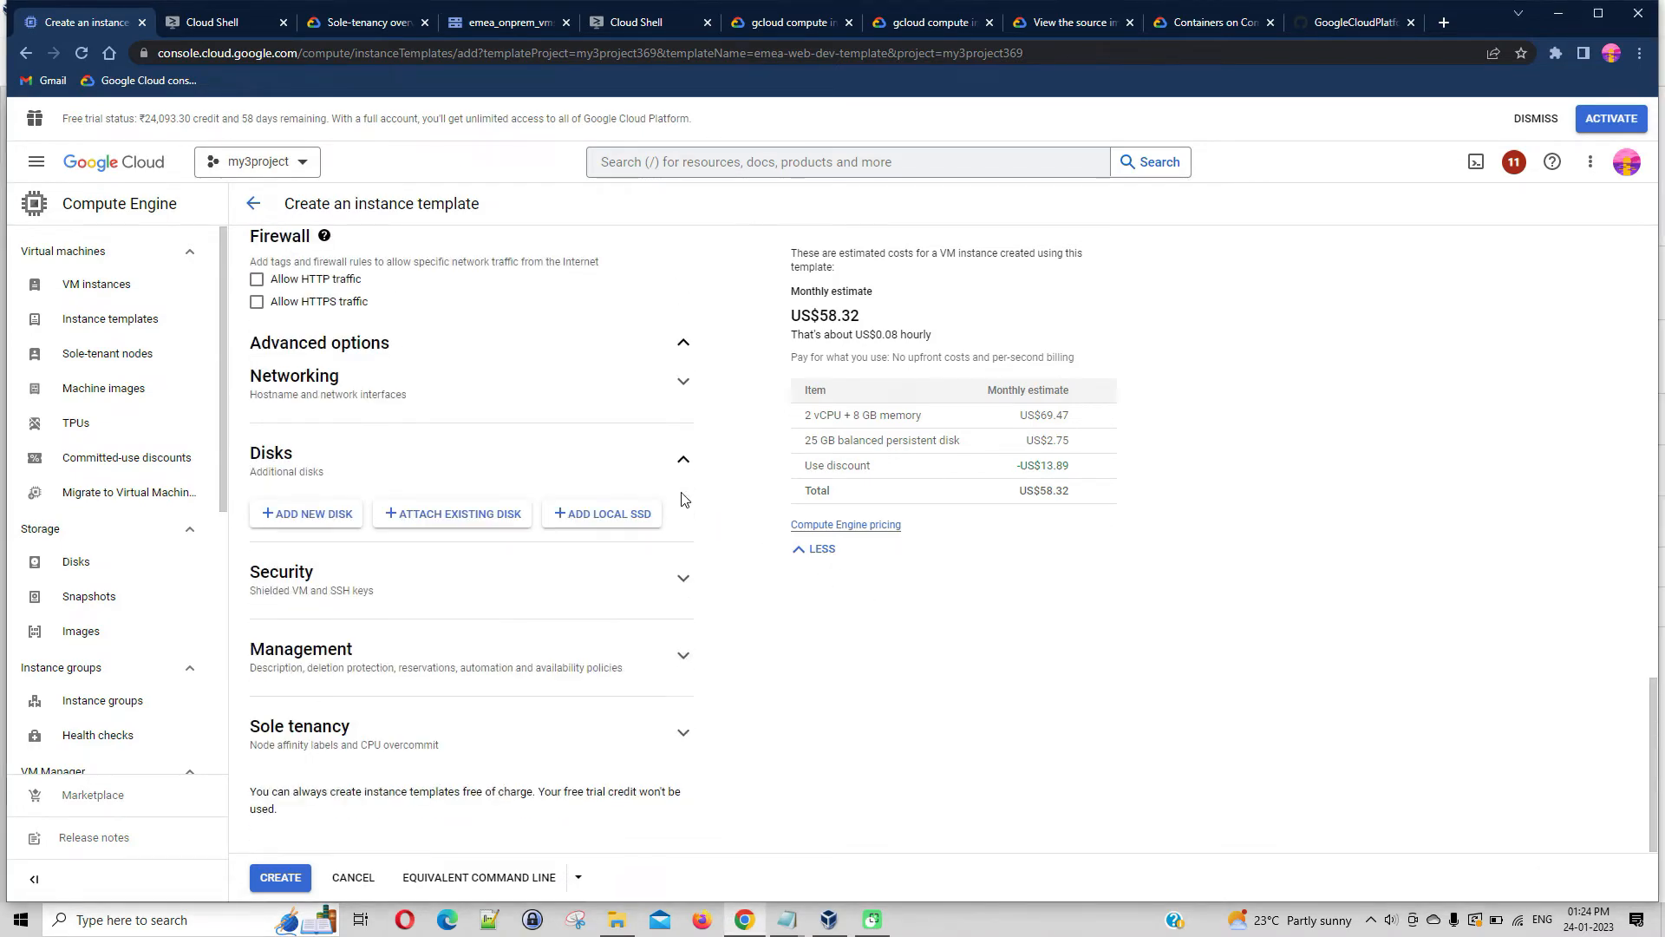
left_click(682, 658)
scroll(961, 628, "down", 2)
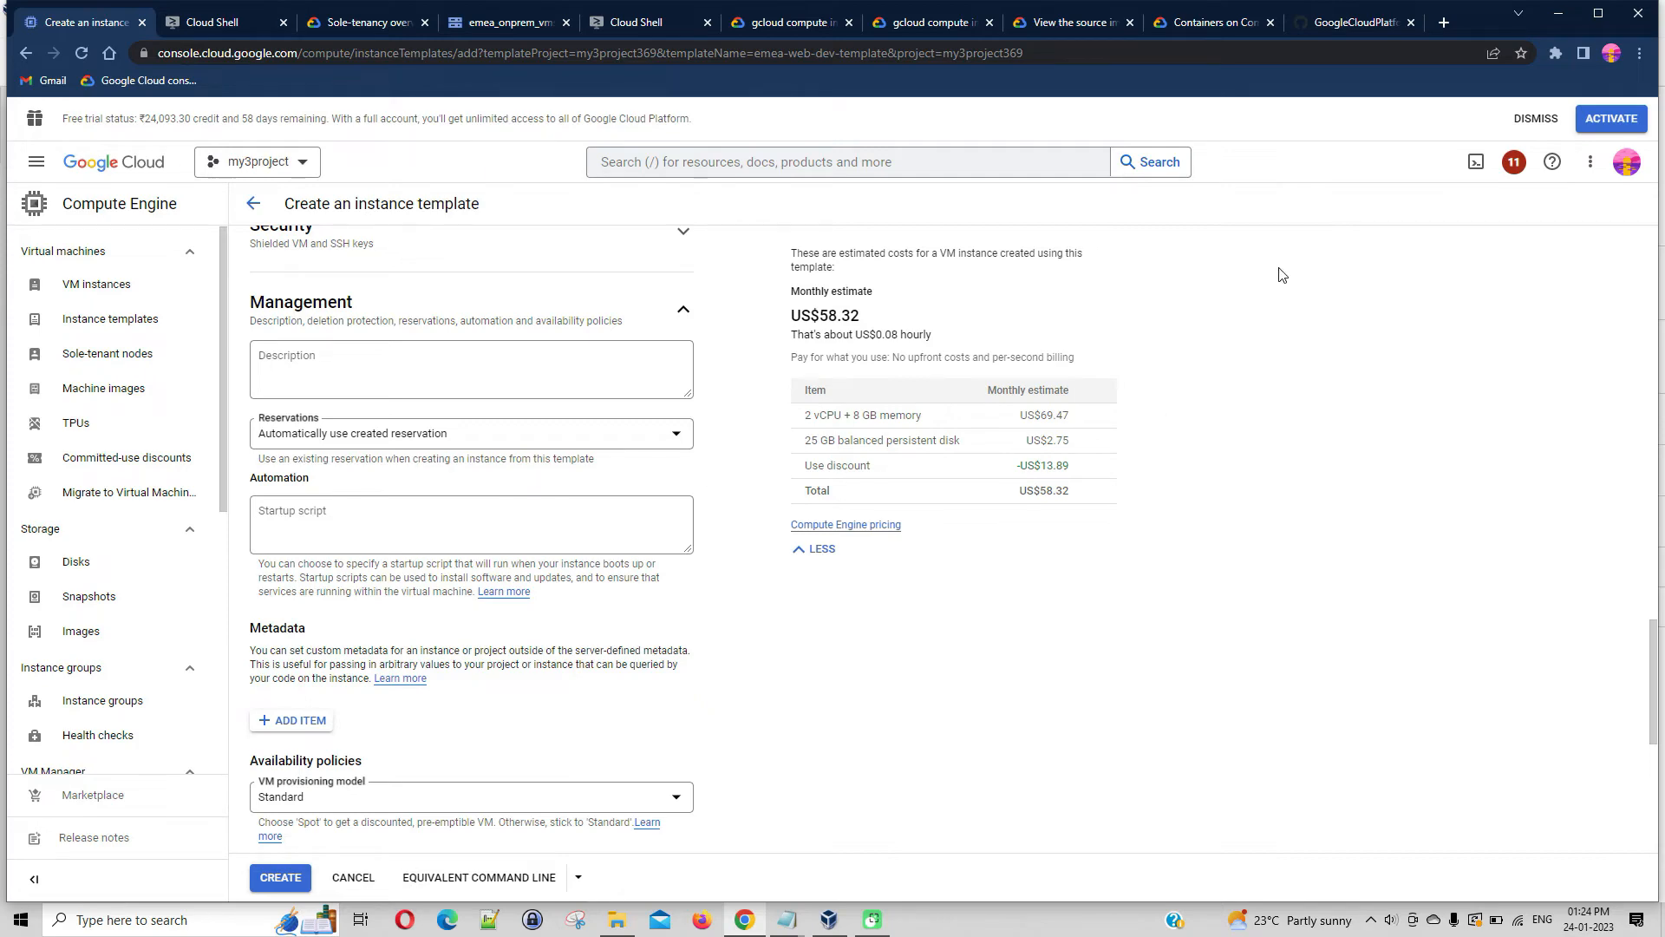
left_click(1355, 26)
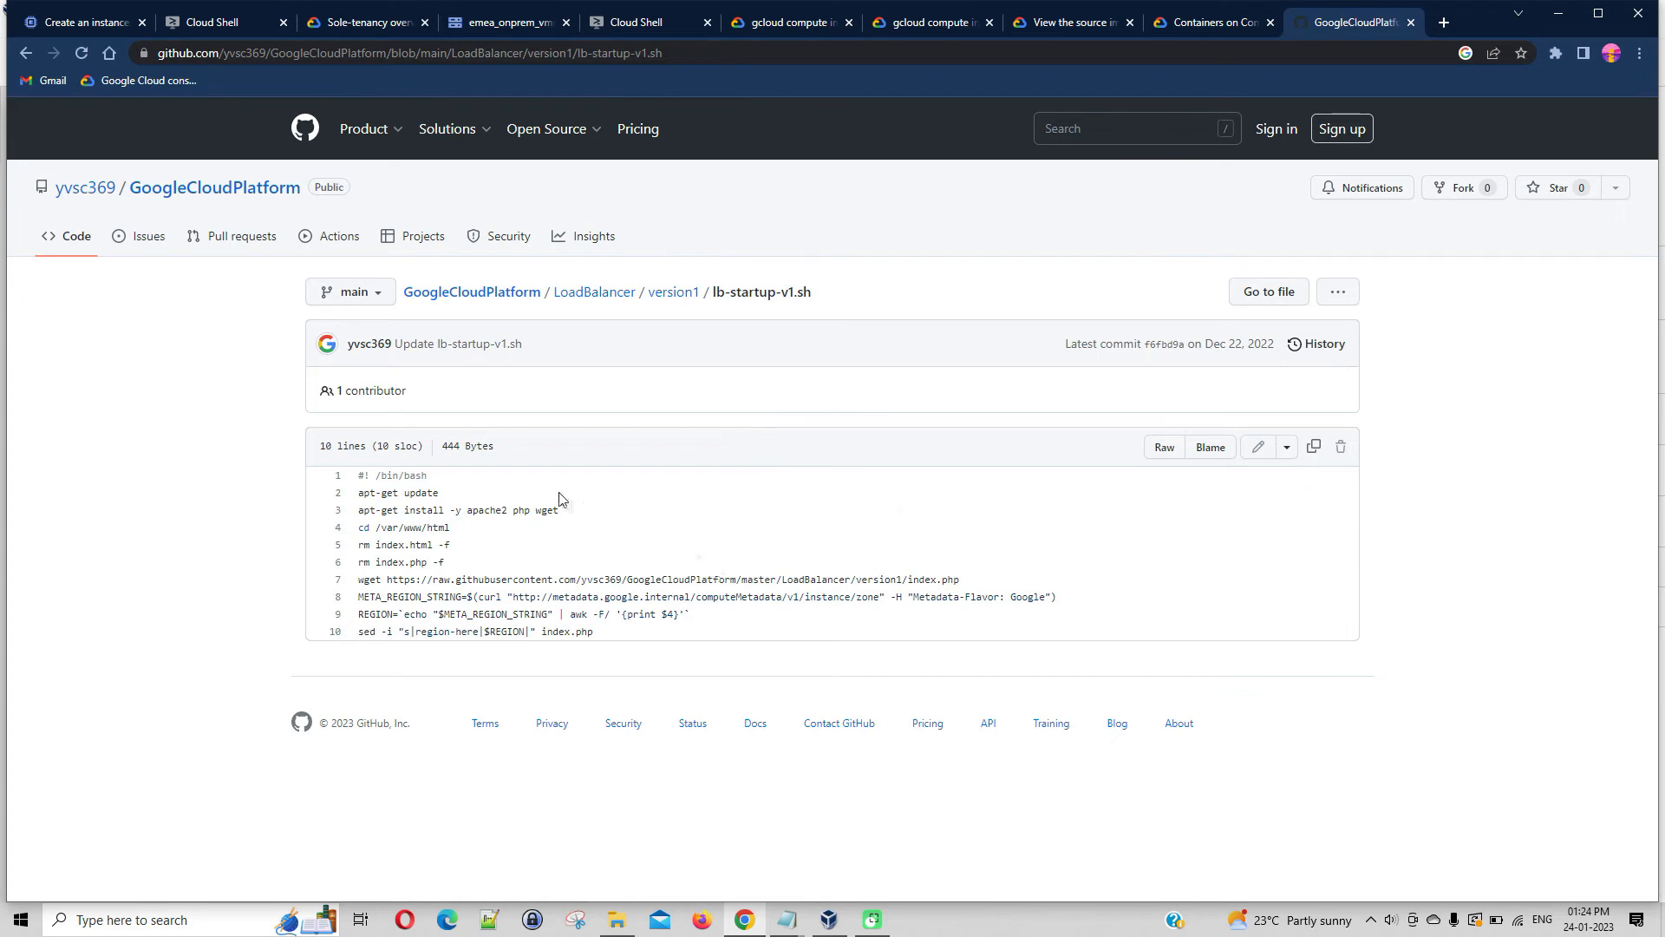
left_click(1315, 448)
left_click(112, 28)
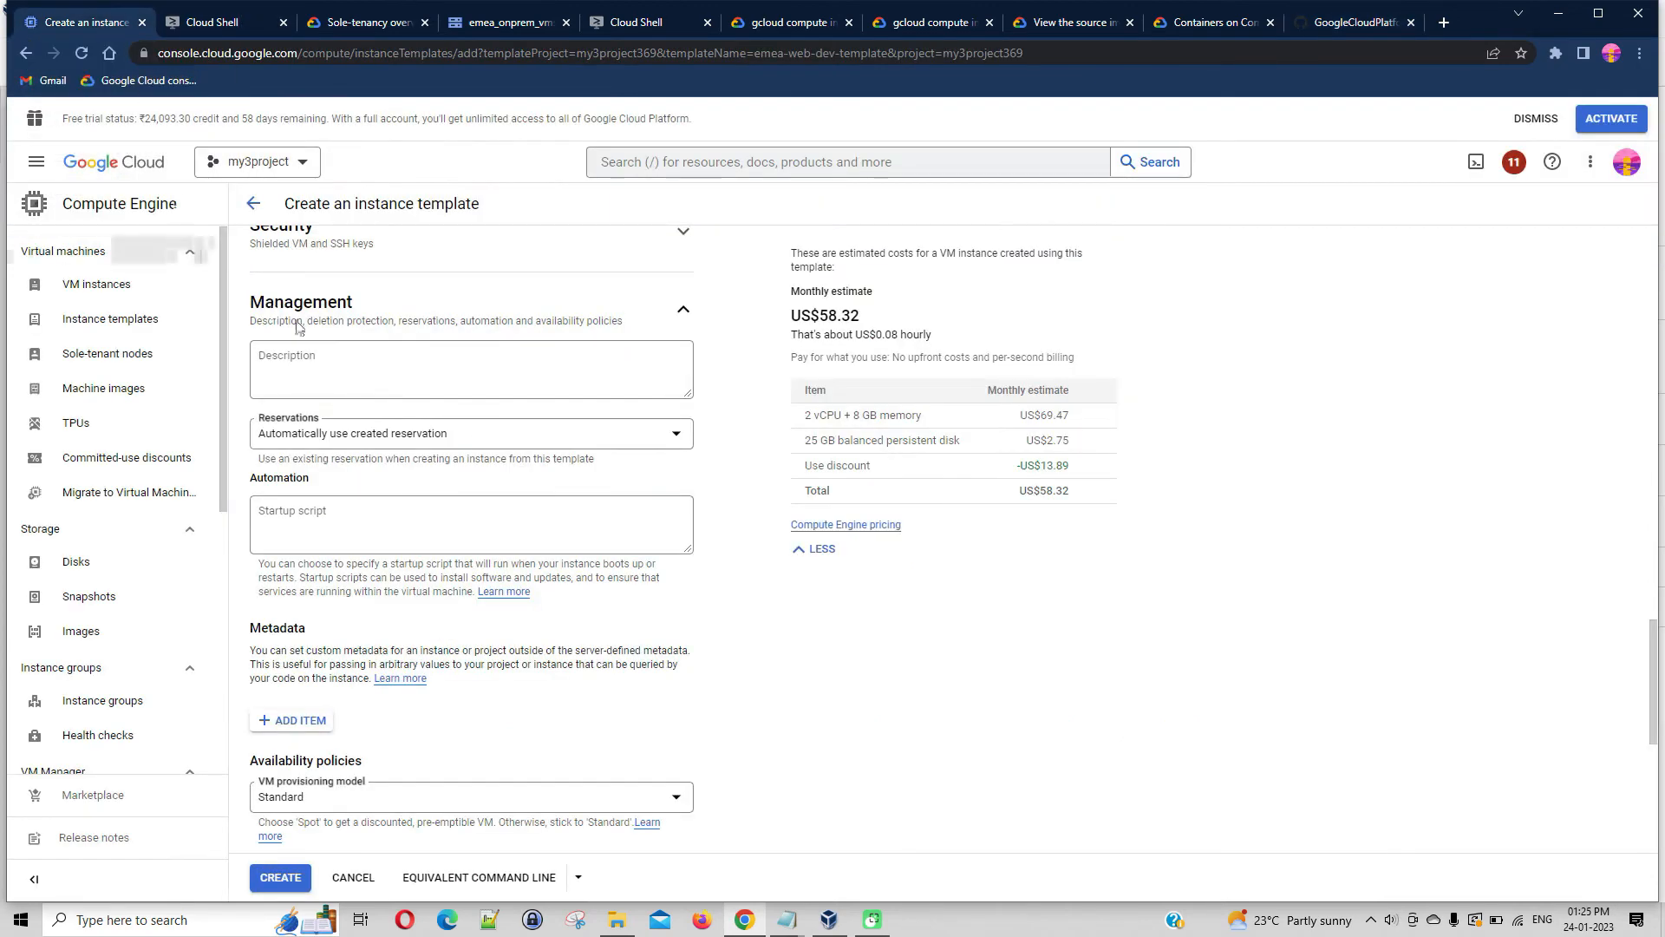
left_click(431, 537)
key("ctrl+v")
Check the remaining template settings and create the instance template apac-web-dev-template-1
scroll(743, 572, "down", 4)
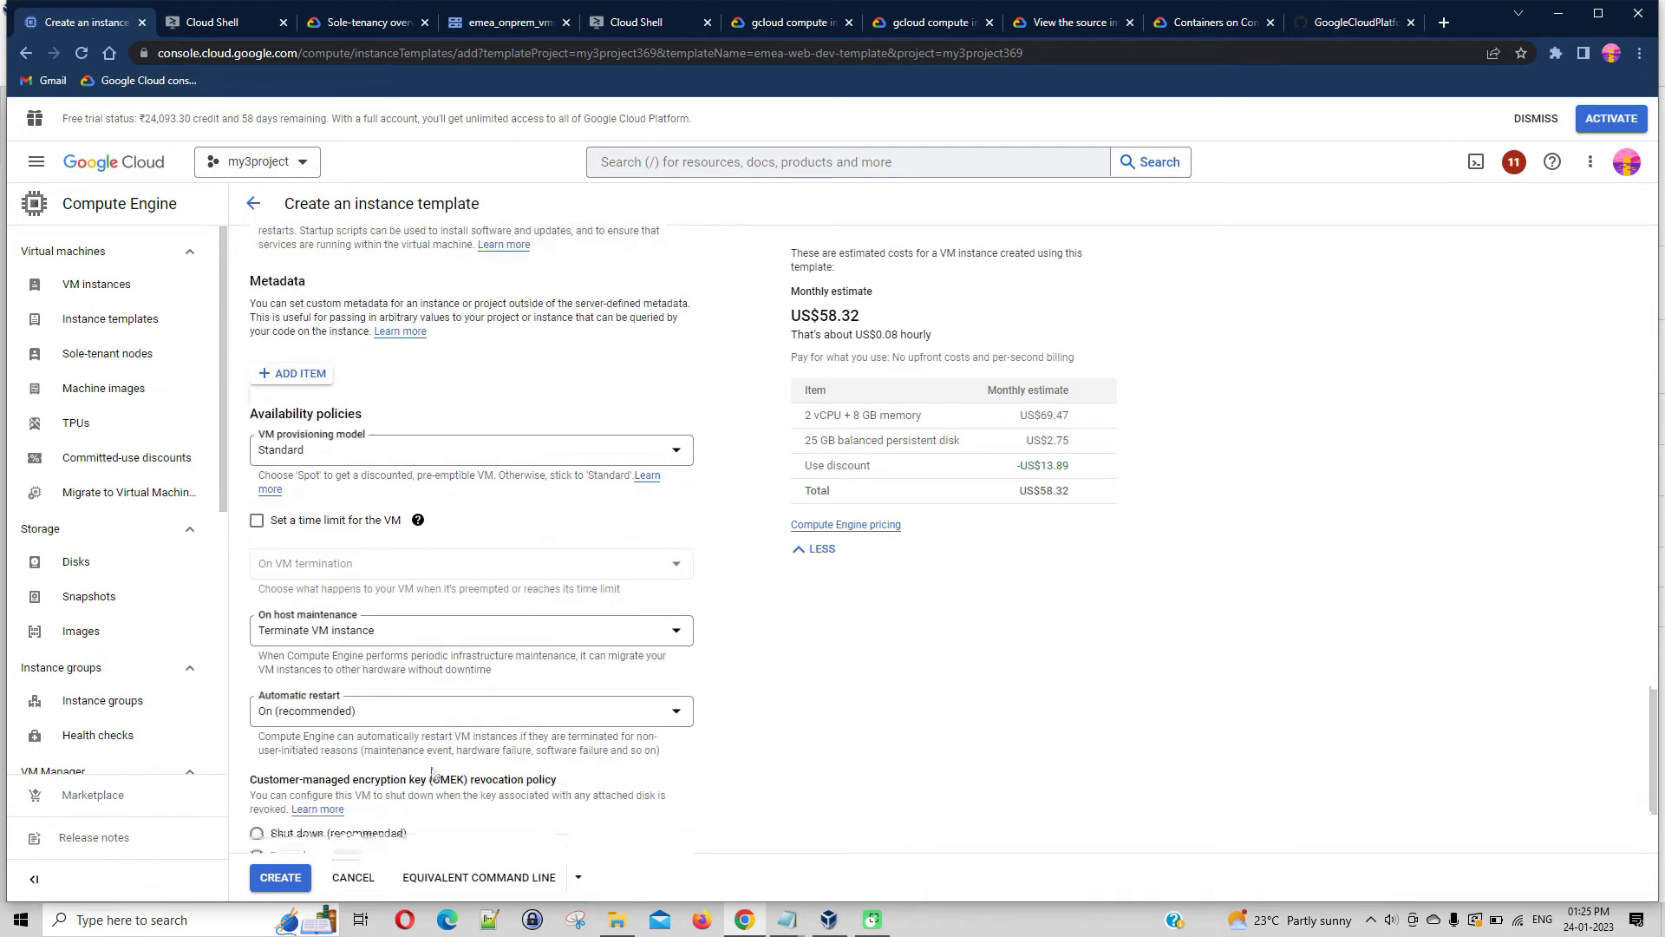
scroll(846, 672, "up", 6)
scroll(856, 667, "up", 3)
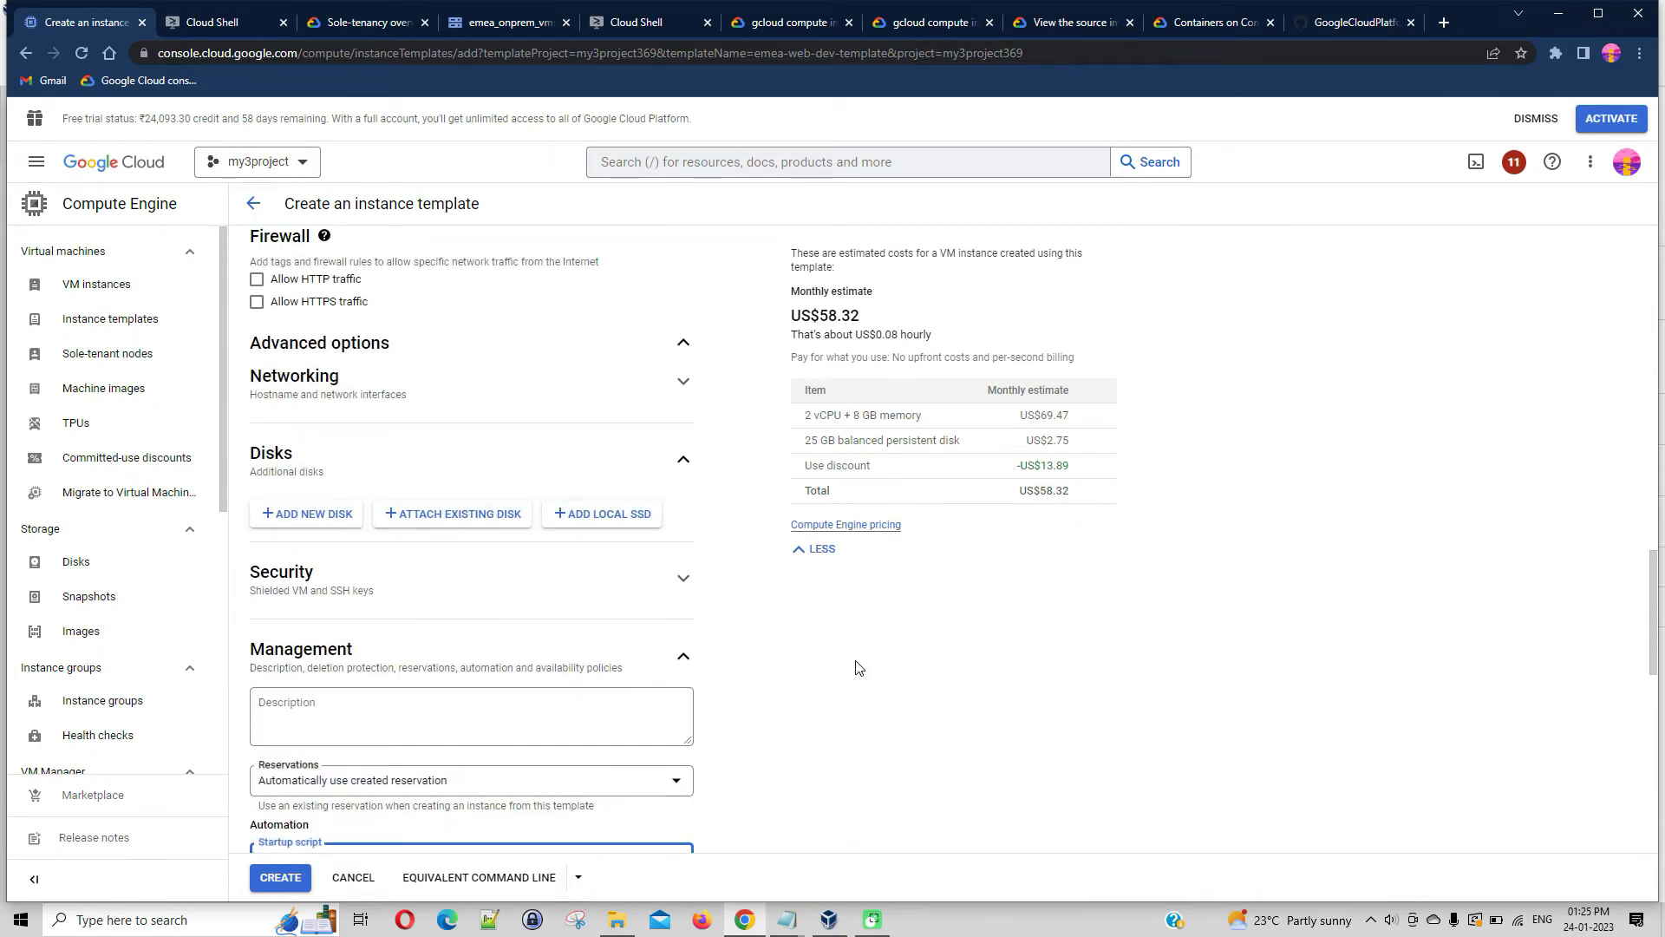
scroll(856, 667, "up", 7)
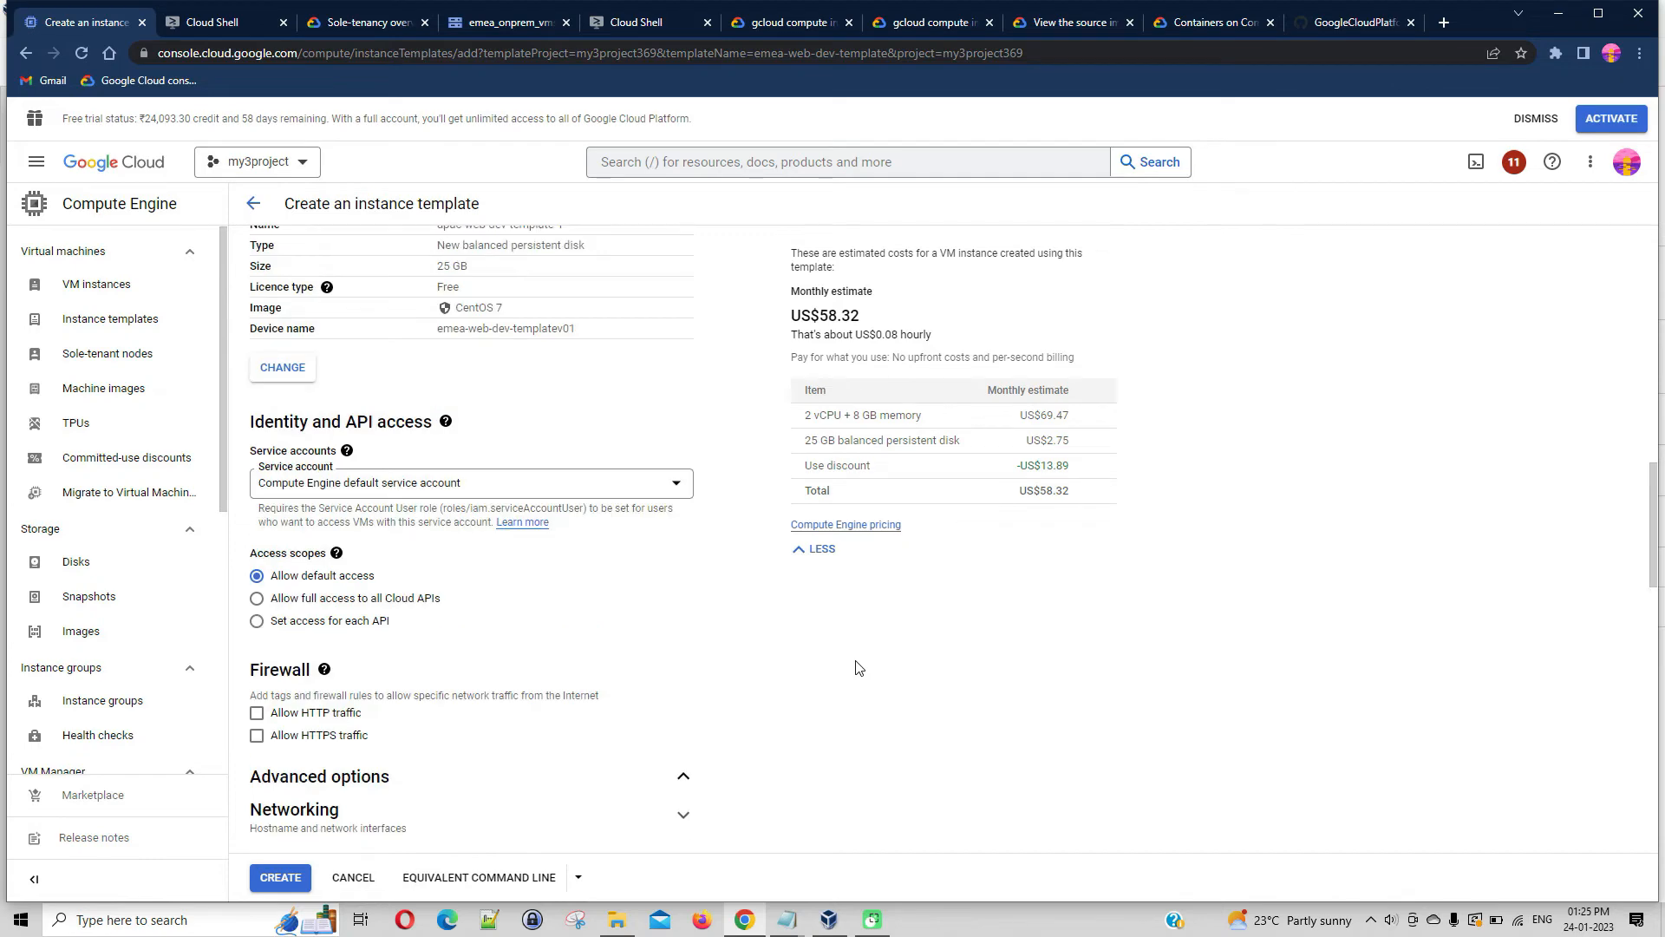
scroll(857, 667, "up", 3)
scroll(857, 667, "down", 20)
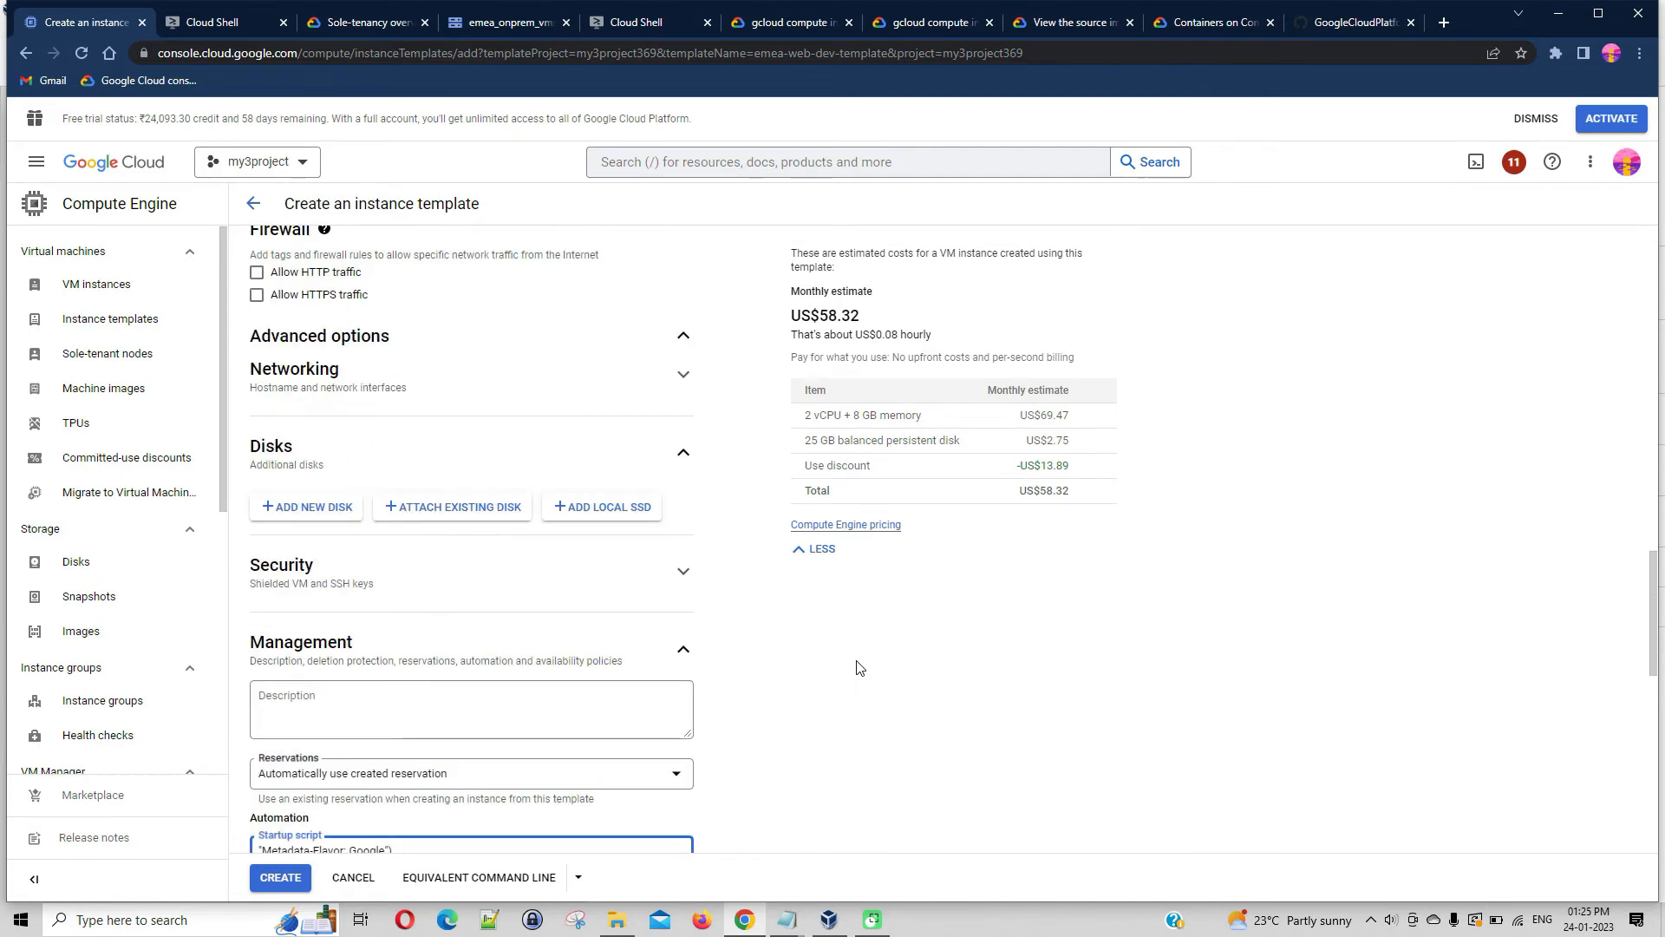
scroll(861, 668, "down", 2)
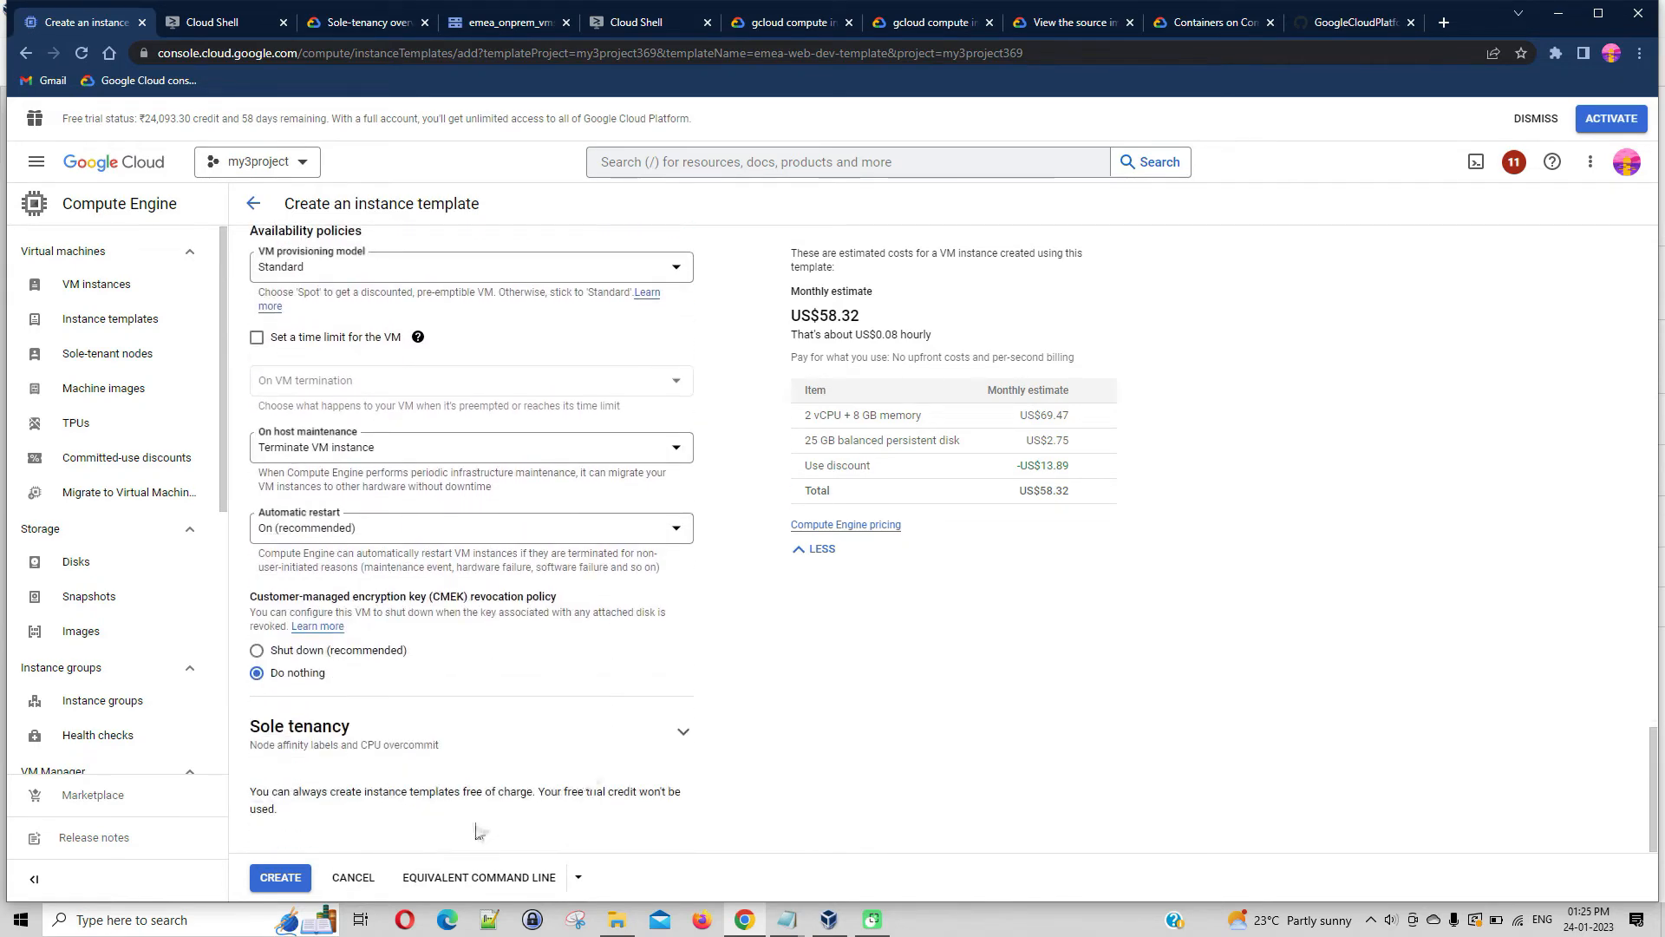
left_click(280, 877)
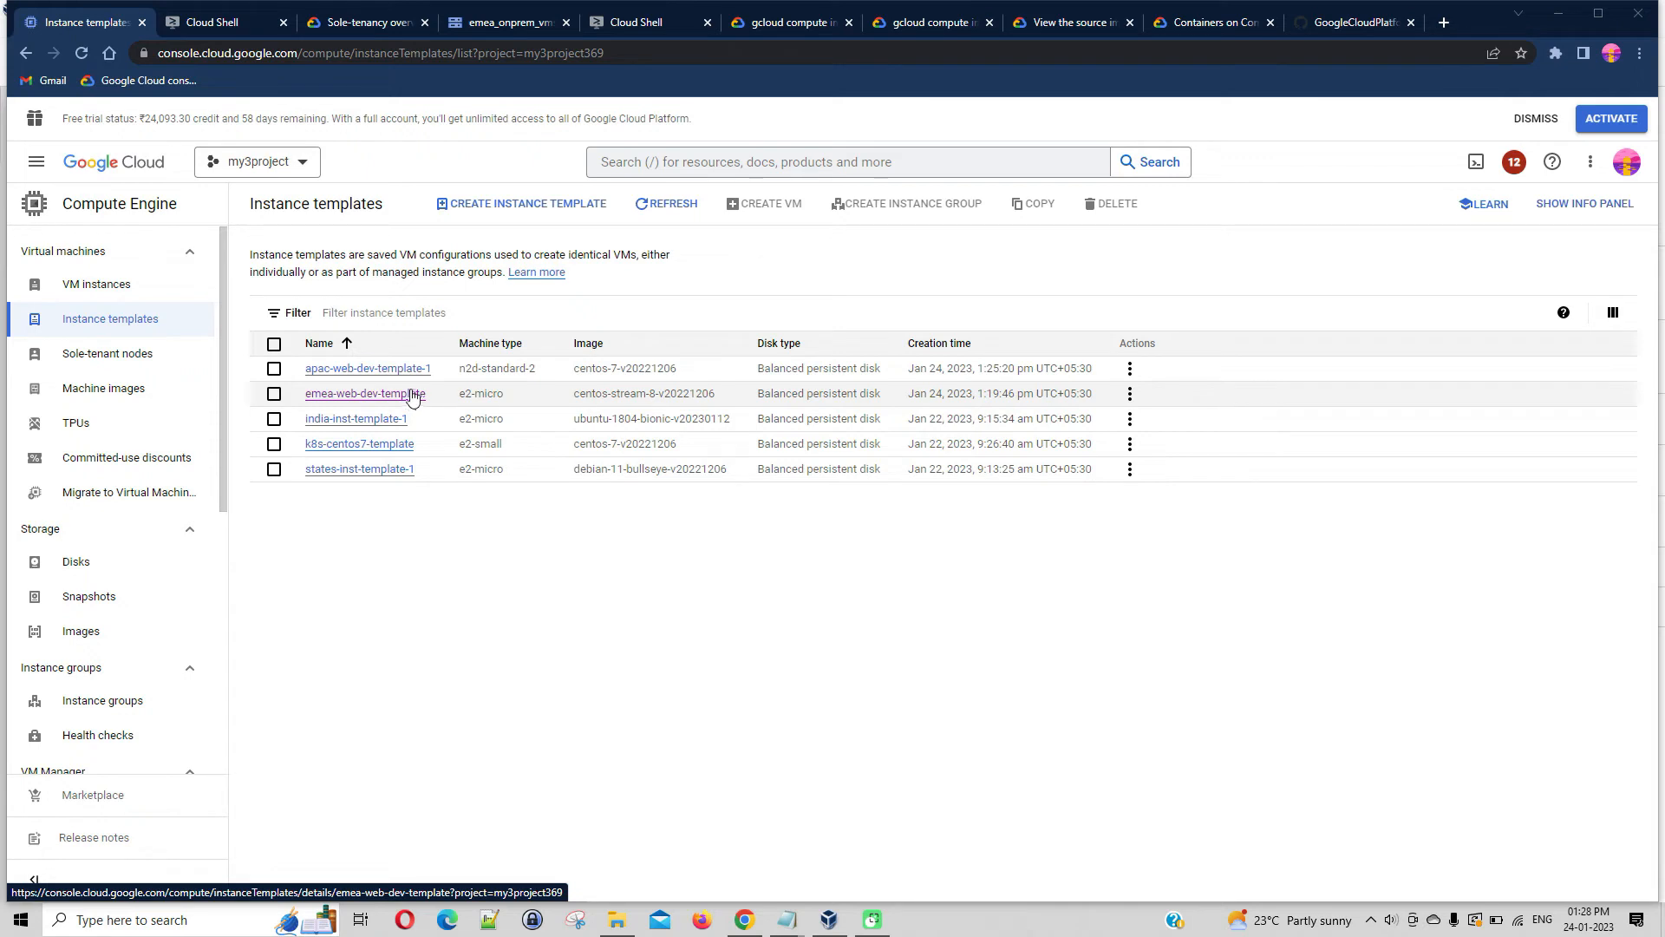
Start a new VM instance from the template apac-web-dev-template-1 and continue to its customisation
left_click(137, 294)
left_click(457, 211)
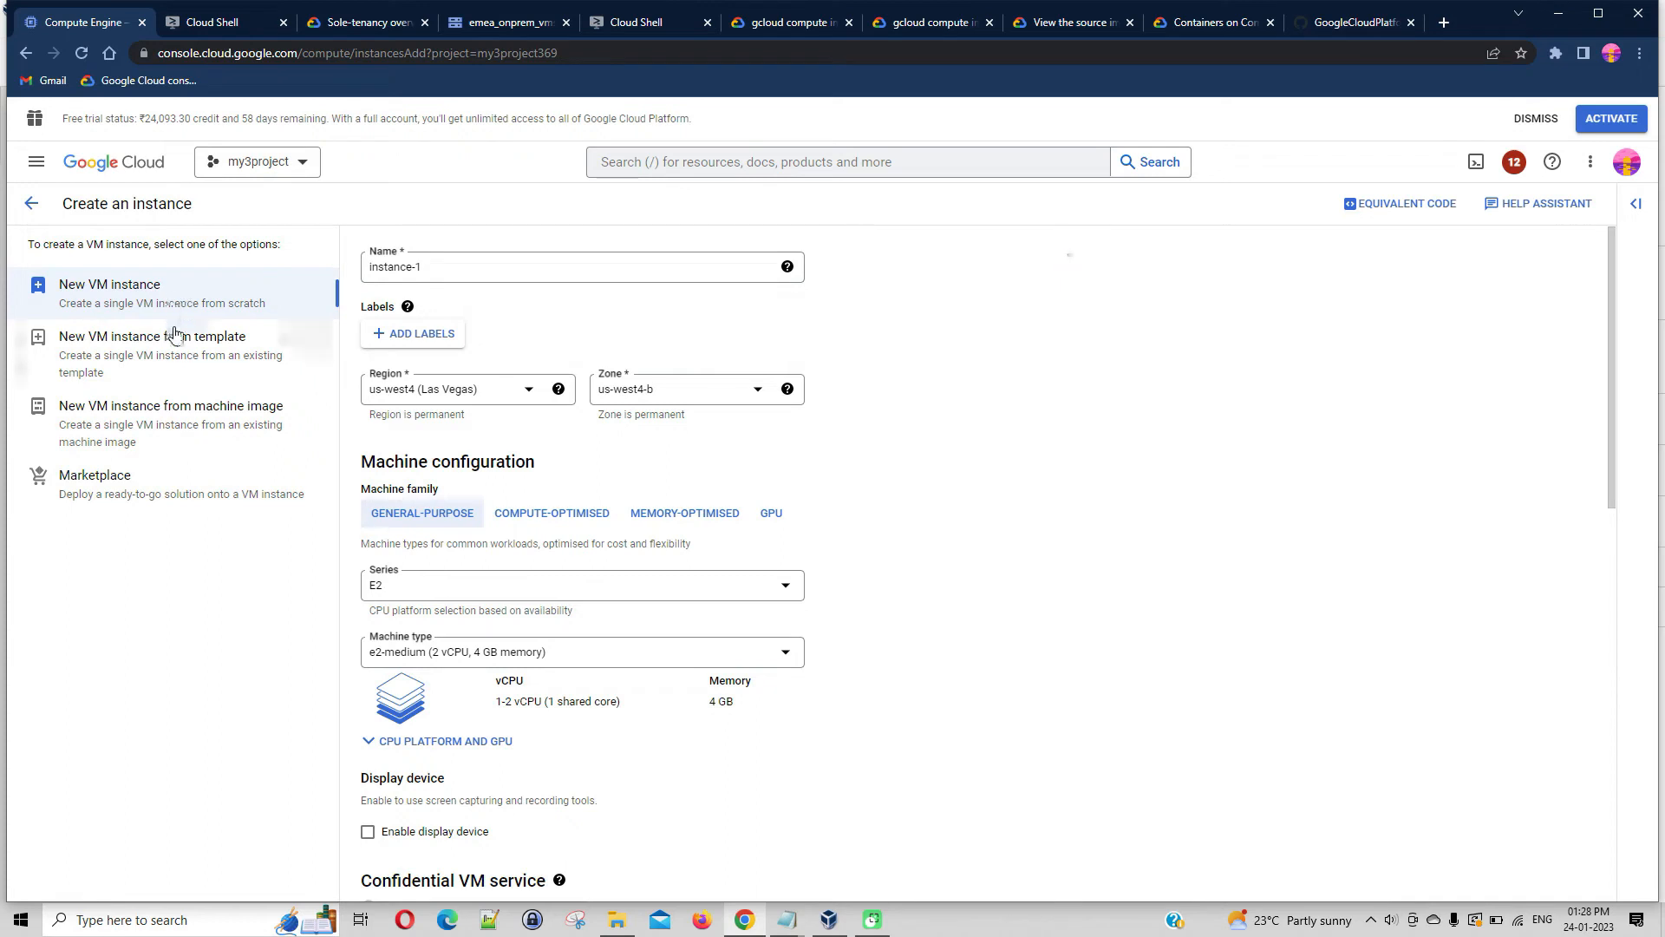
left_click(173, 361)
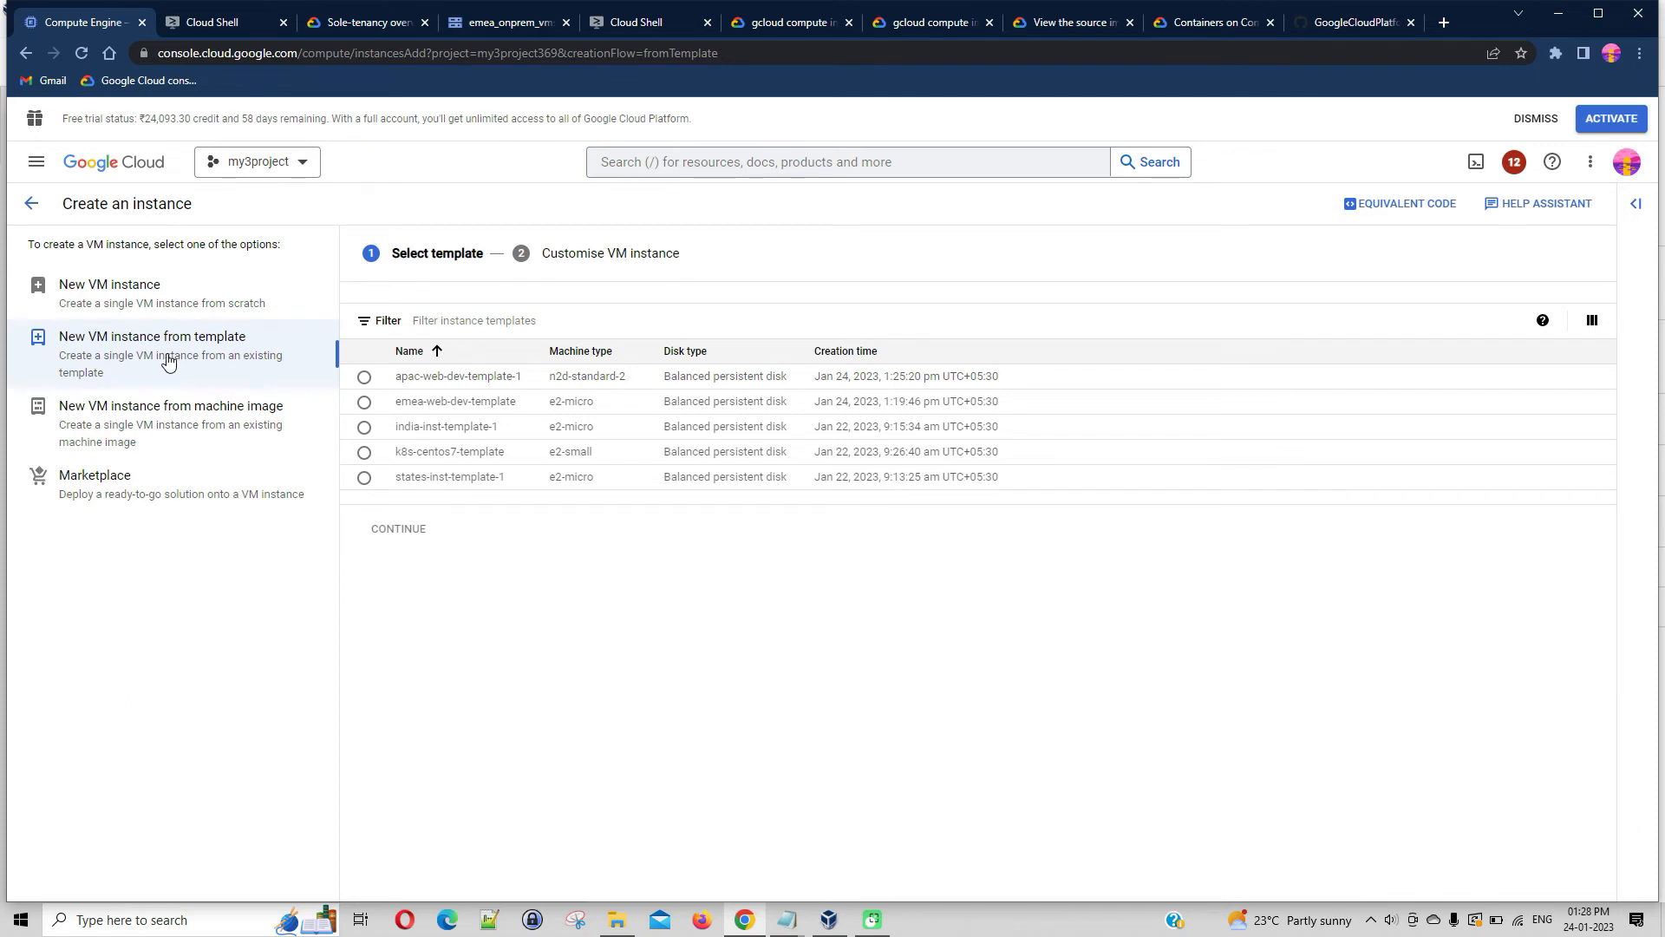
left_click(364, 378)
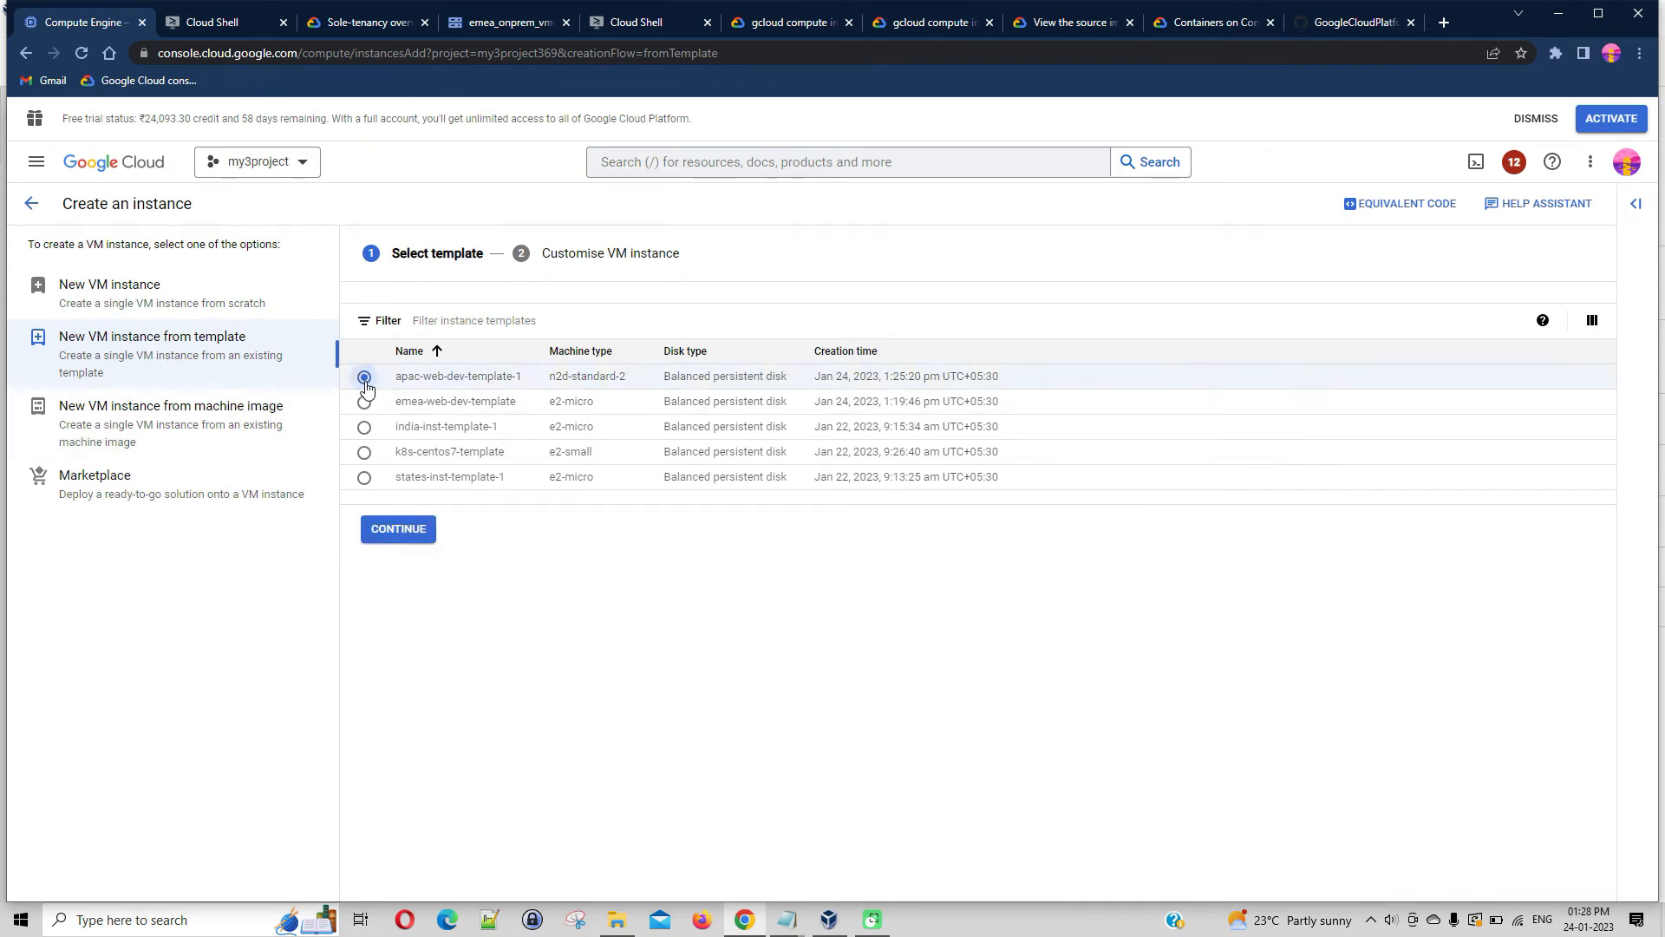
left_click(420, 541)
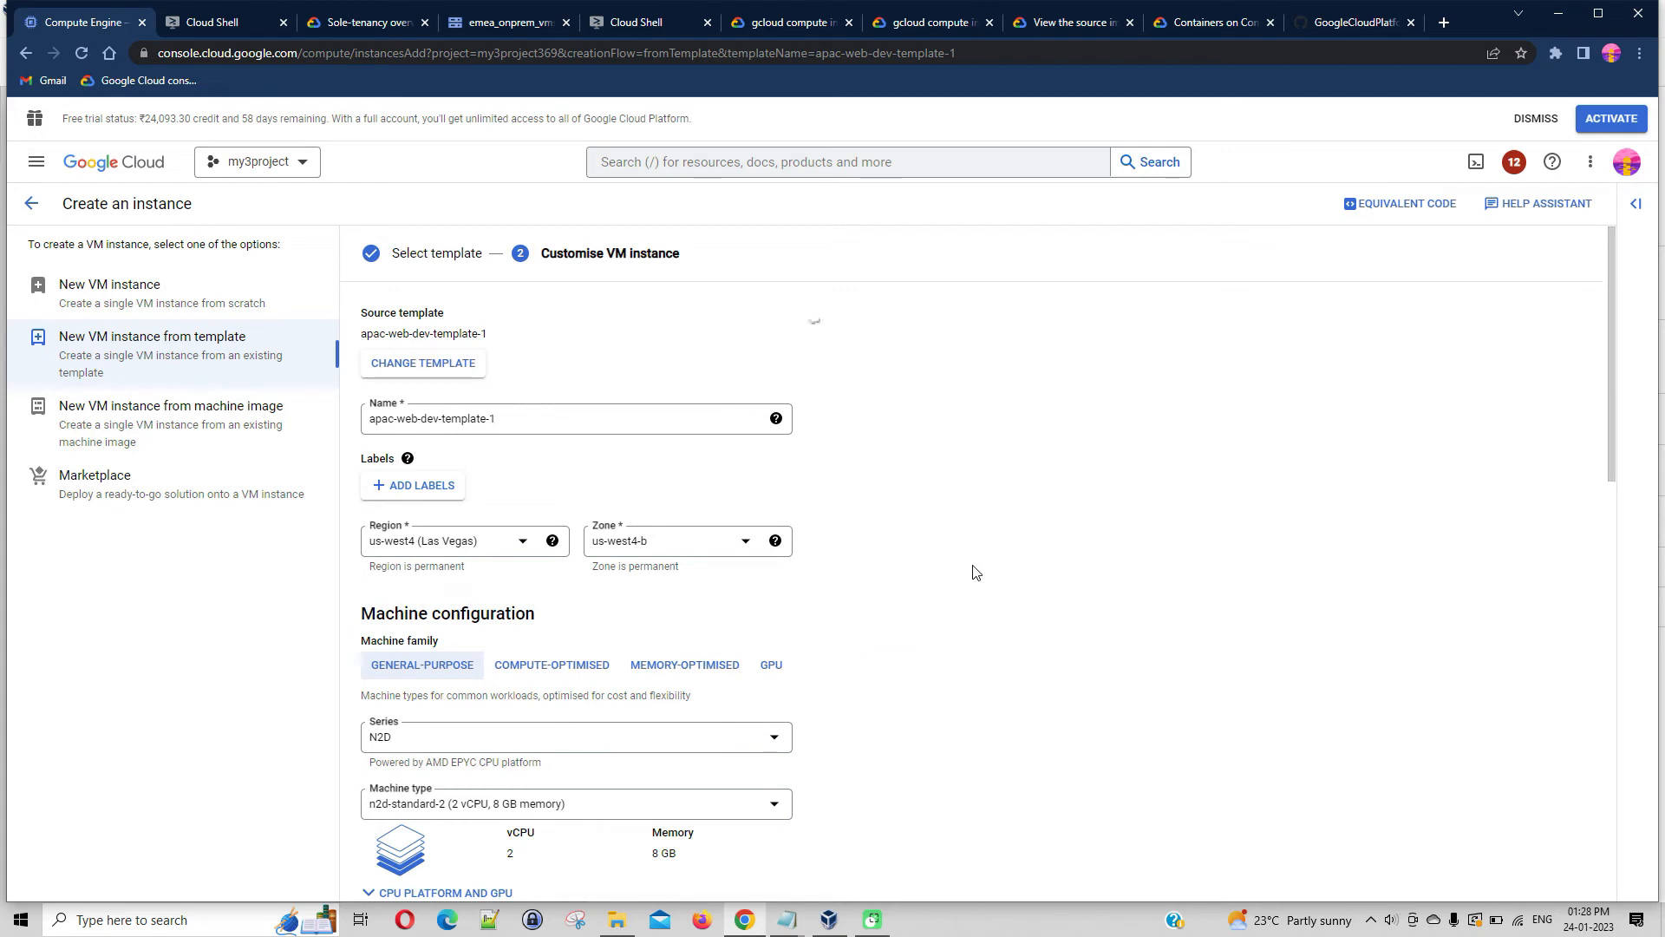
Look over the settings inherited from the template and name the VM instance apac-web-dev-001
scroll(1225, 570, "down", 2)
scroll(1225, 570, "down", 2)
scroll(1226, 570, "up", 2)
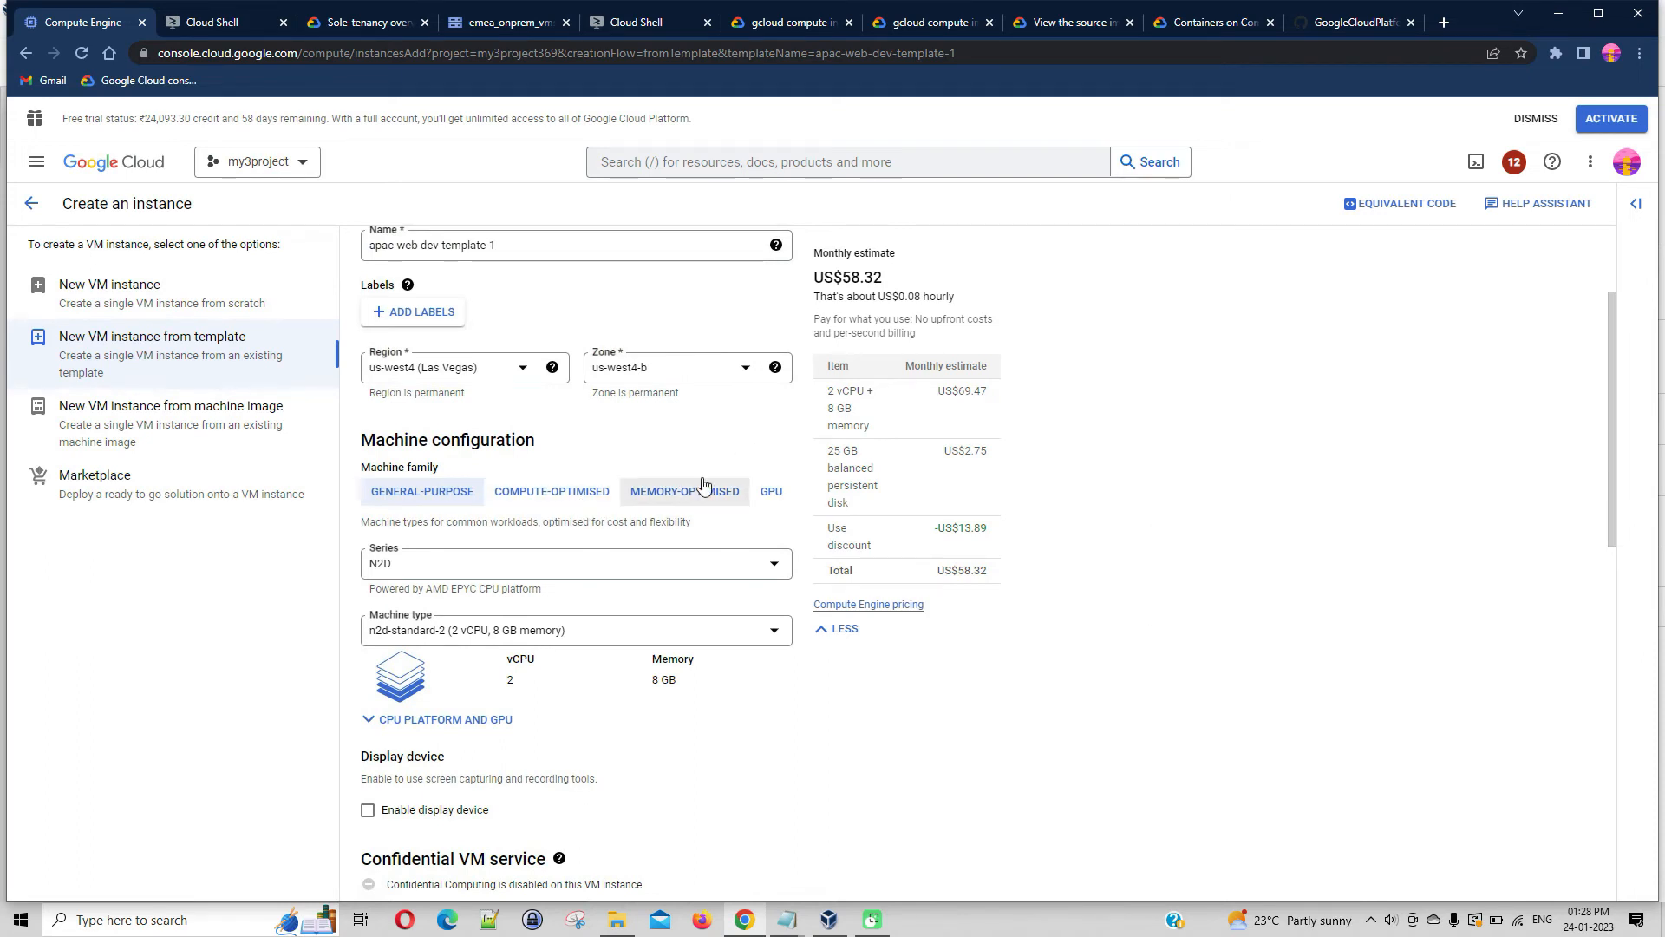
scroll(694, 486, "up", 2)
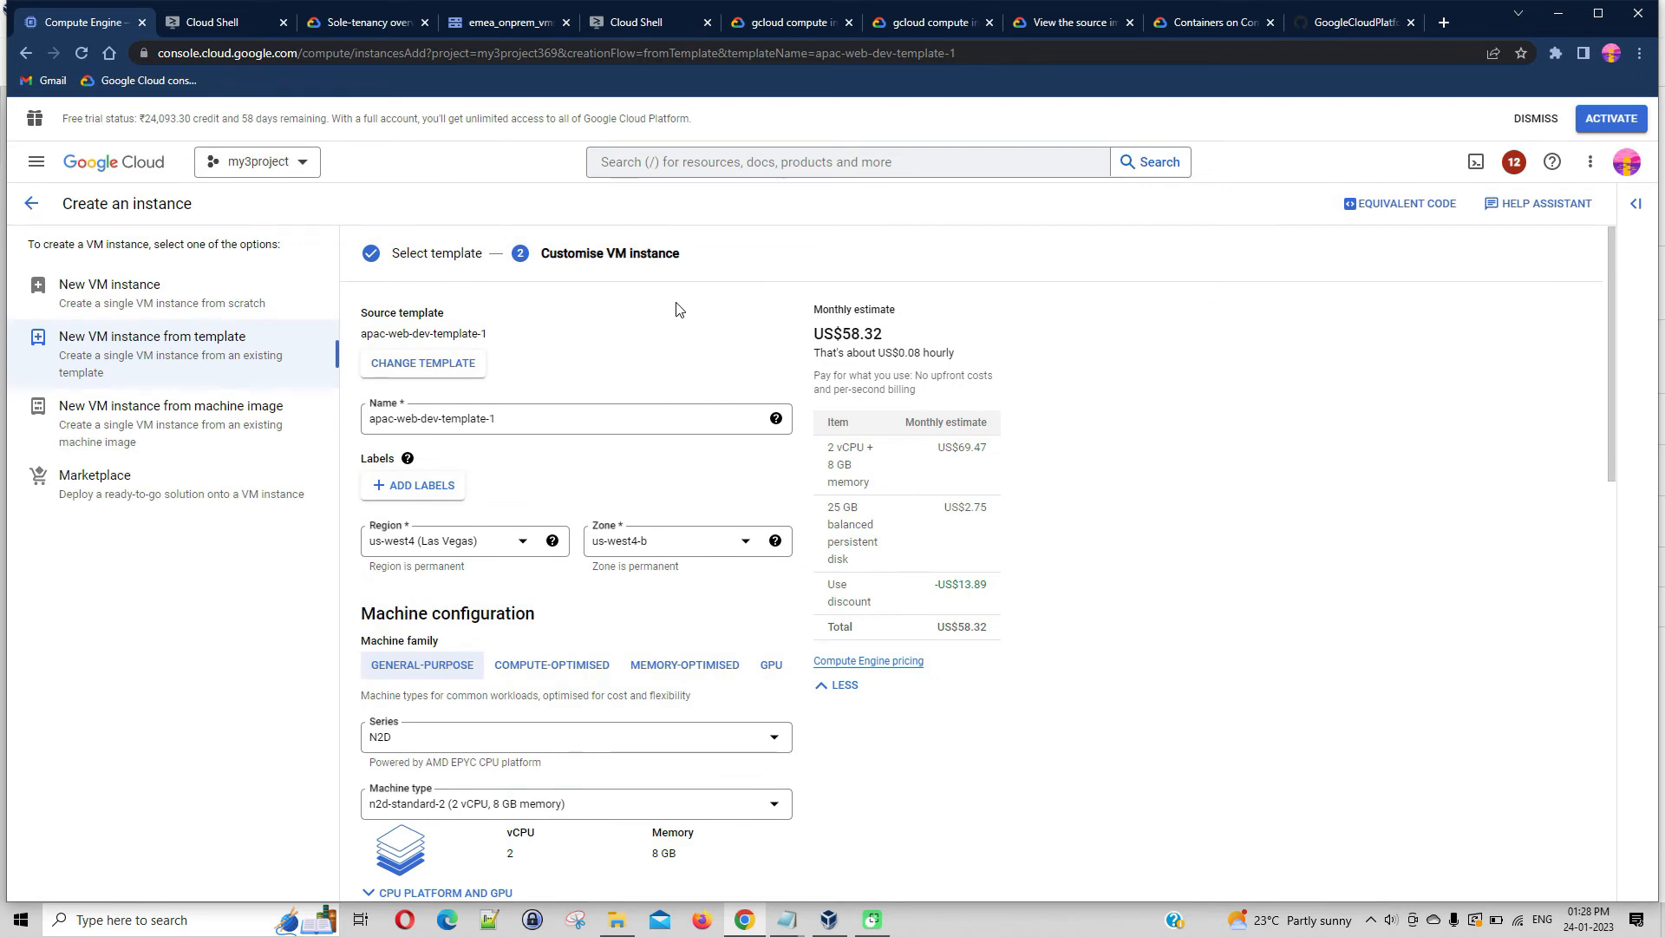
left_click_drag(443, 423, 527, 434)
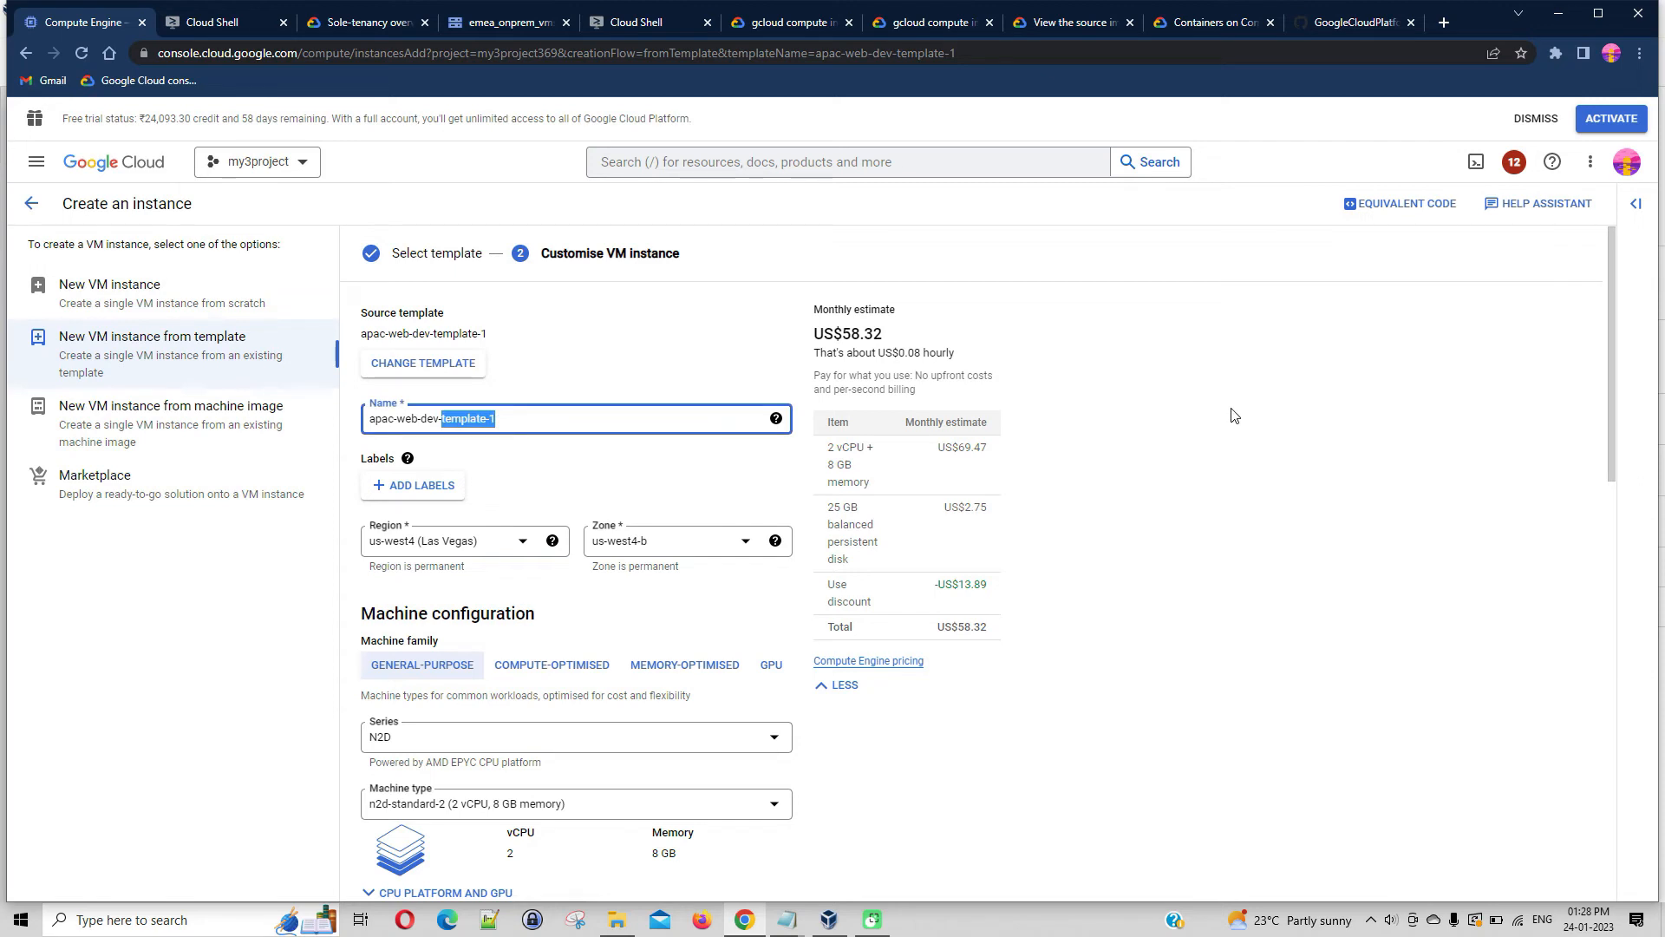
type("00")
scroll(1223, 447, "down", 2)
scroll(1221, 455, "up", 1)
mouse_move(773, 333)
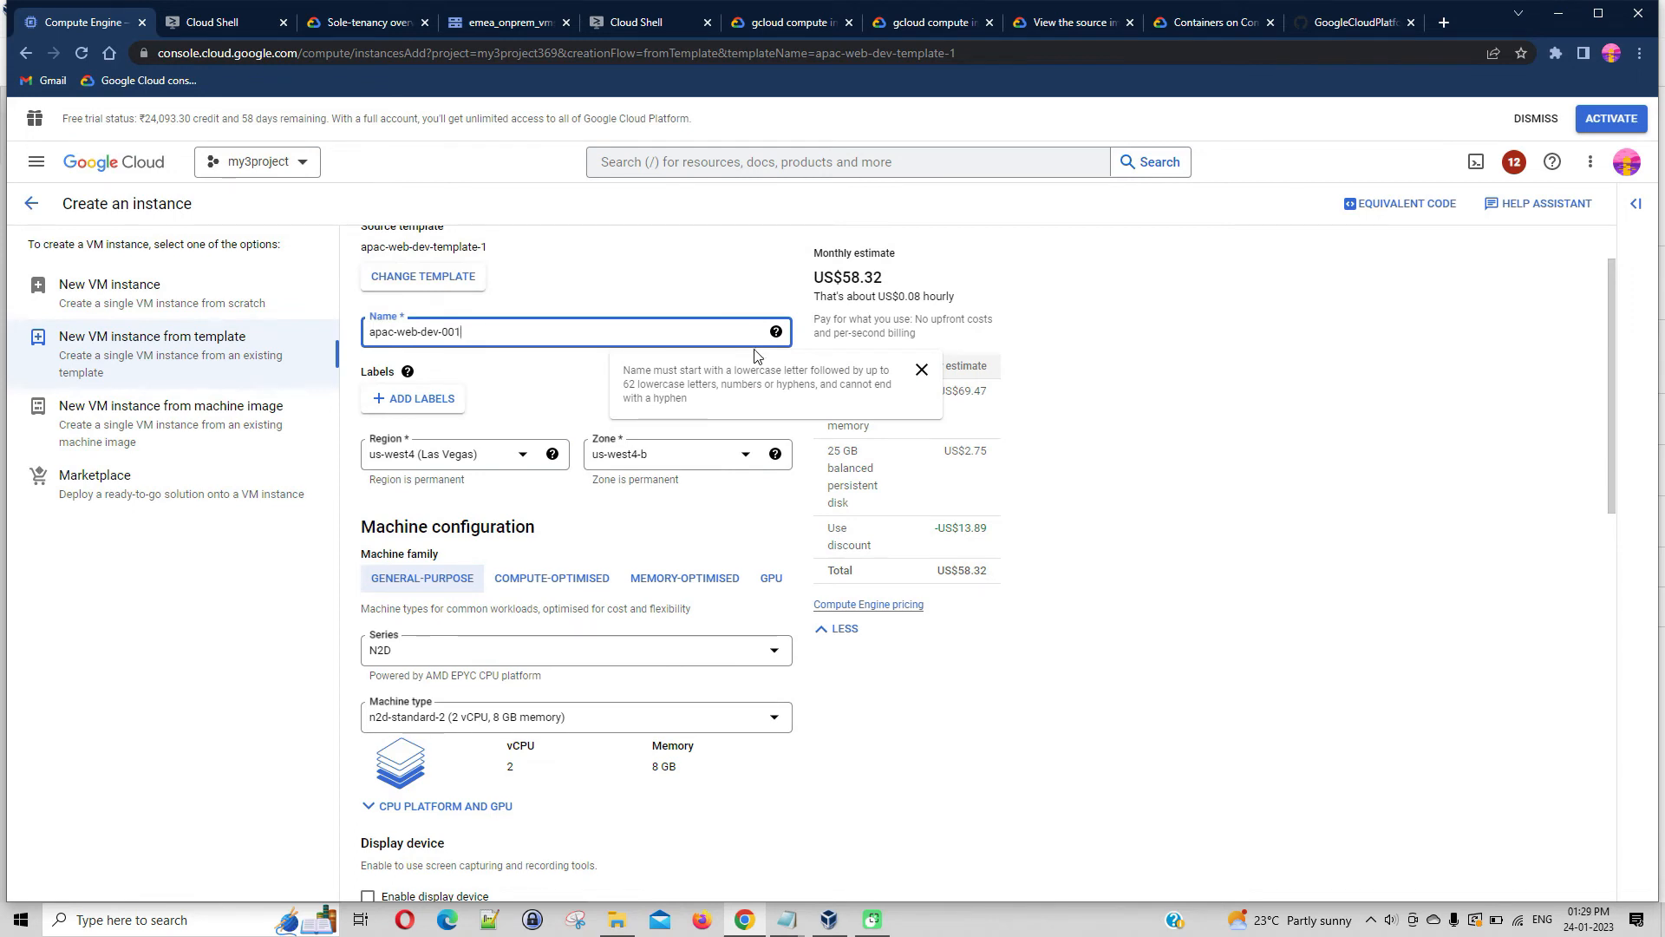
left_click(811, 344)
Set the VM instance's region to asia-southeast1 (Singapore)
left_click(517, 460)
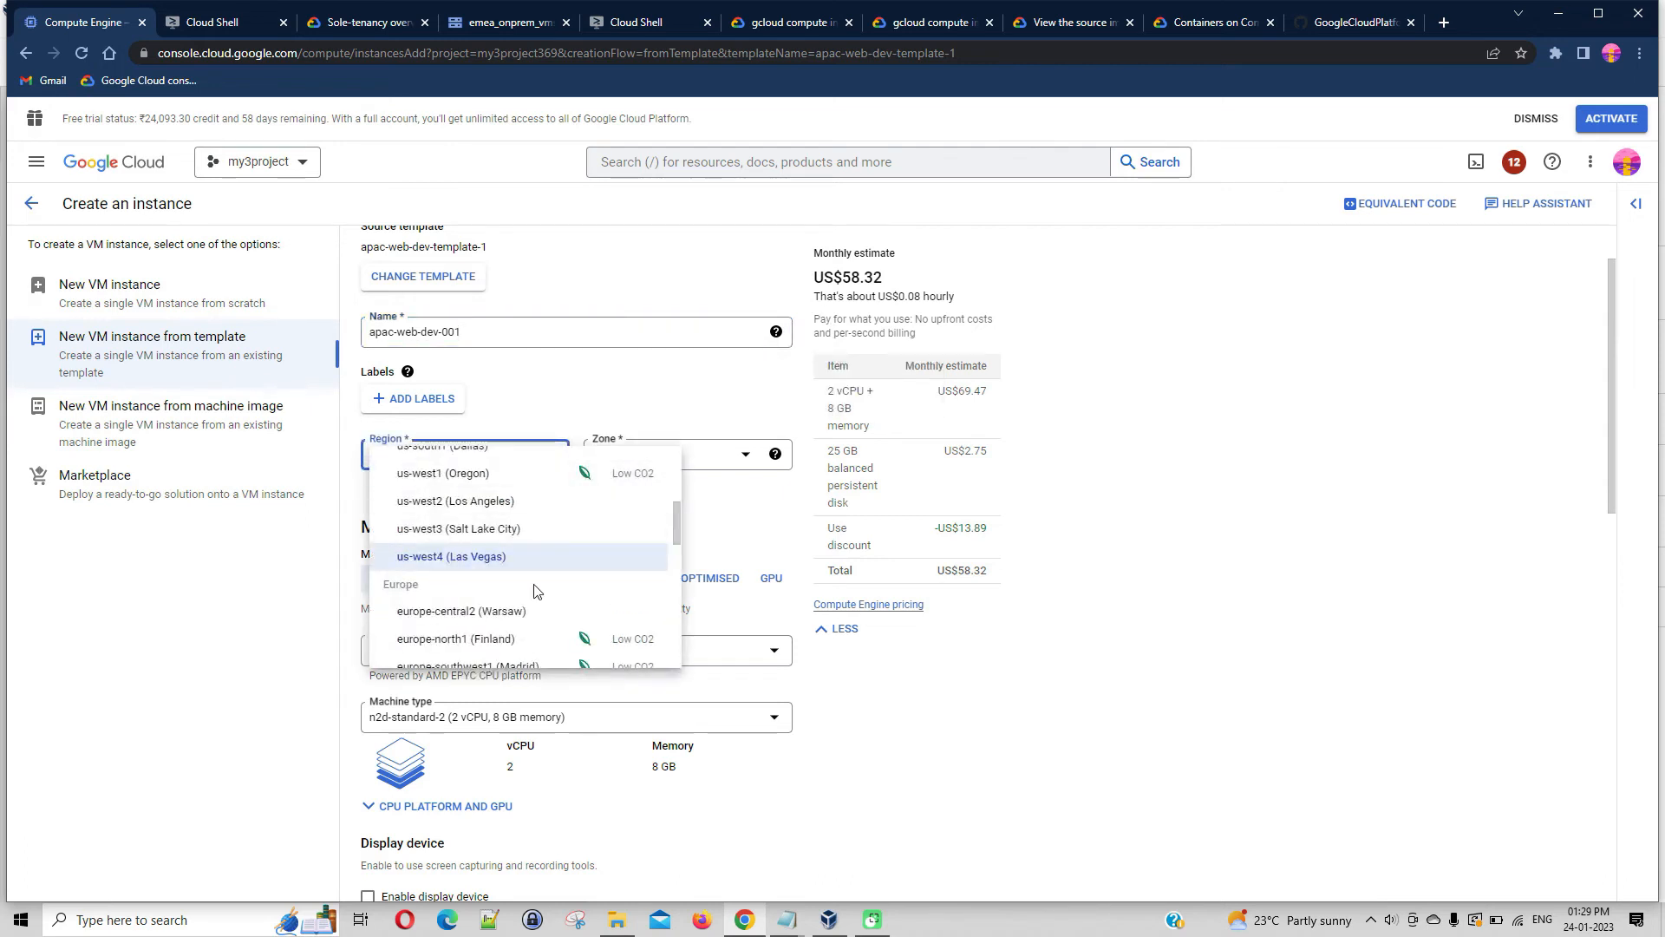
scroll(533, 590, "down", 4)
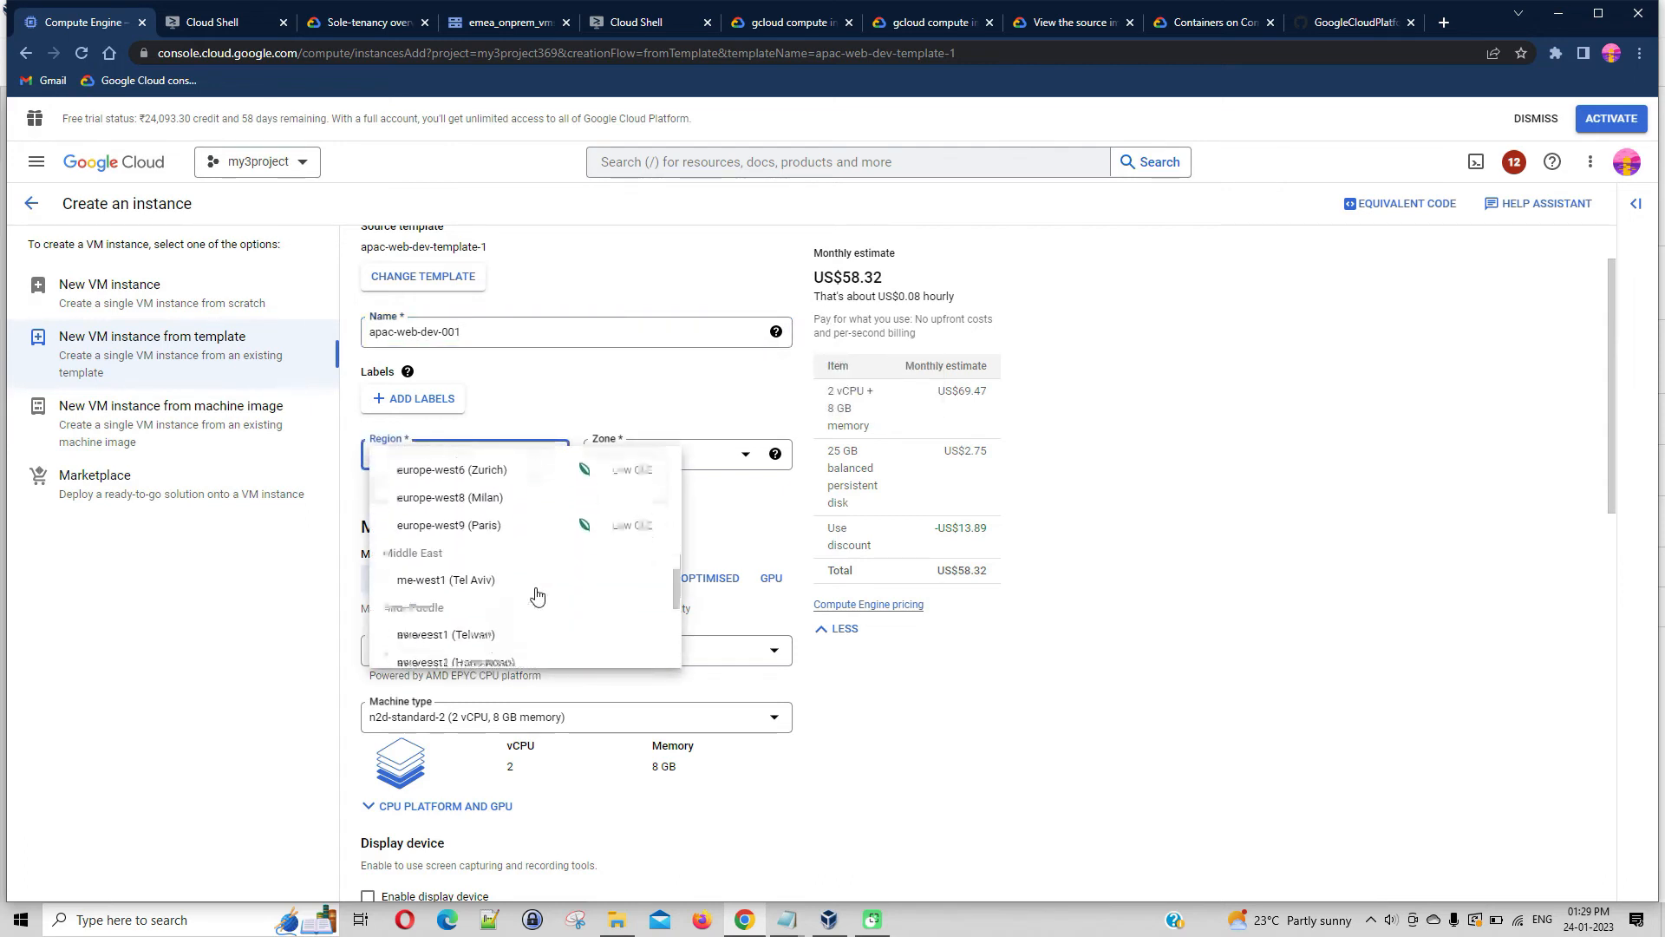
scroll(536, 595, "down", 3)
scroll(537, 593, "down", 4)
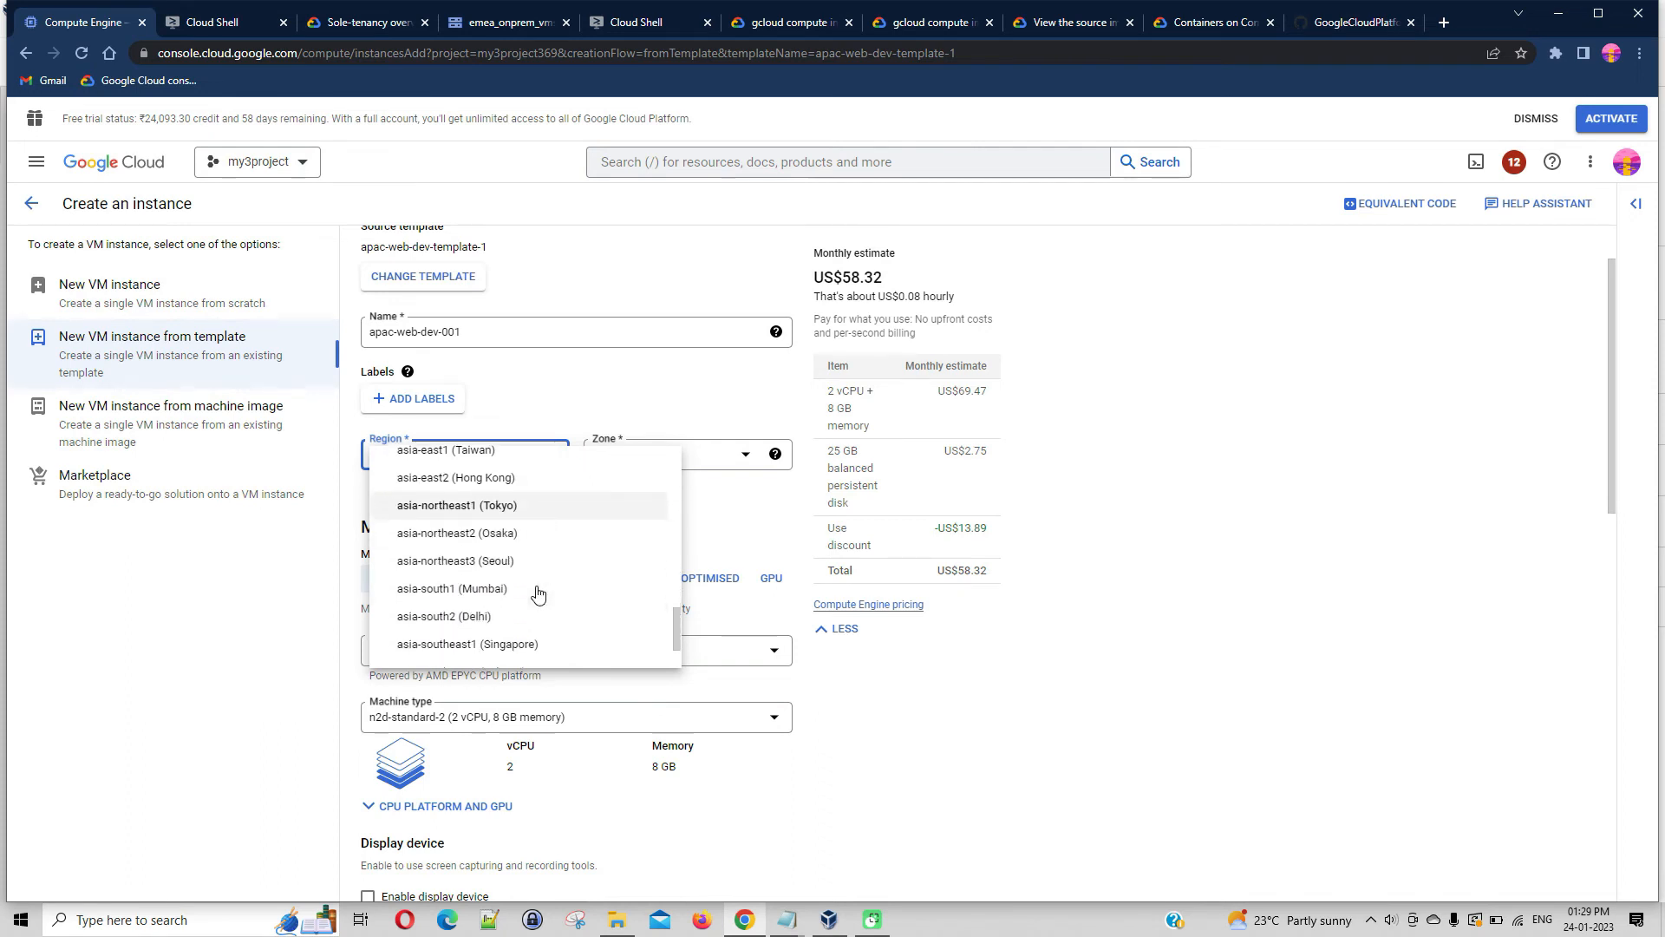
left_click(533, 576)
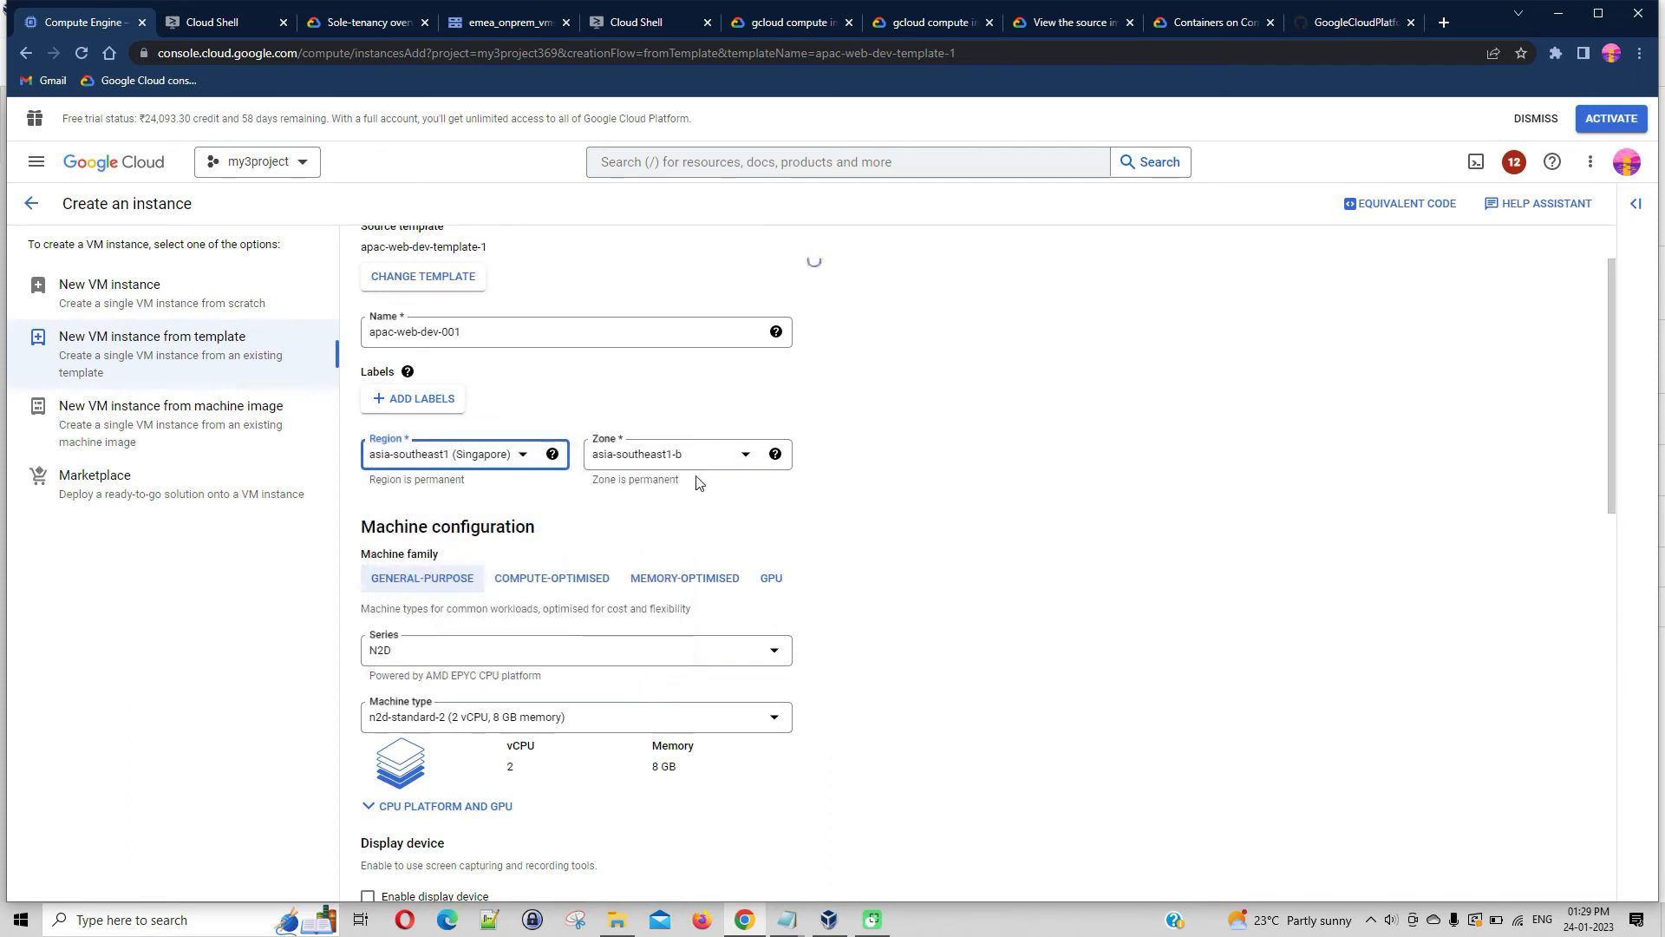
Change the VM instance's general-purpose machine series to N1
scroll(951, 513, "down", 2)
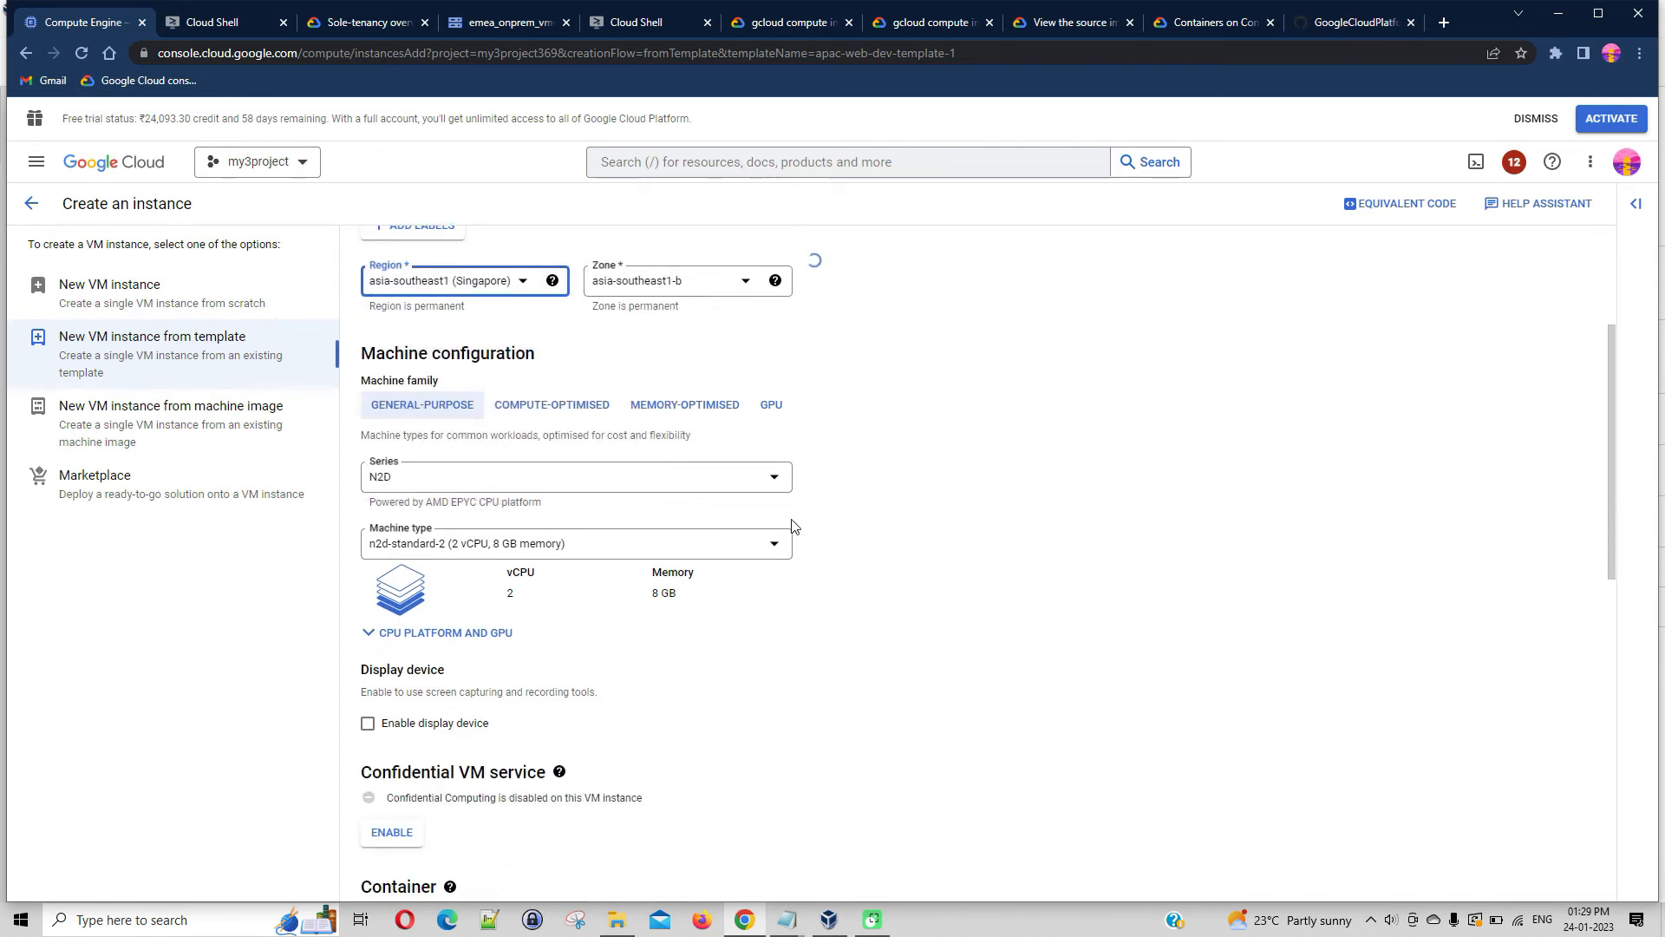
left_click(772, 477)
scroll(501, 670, "down", 1)
left_click(500, 671)
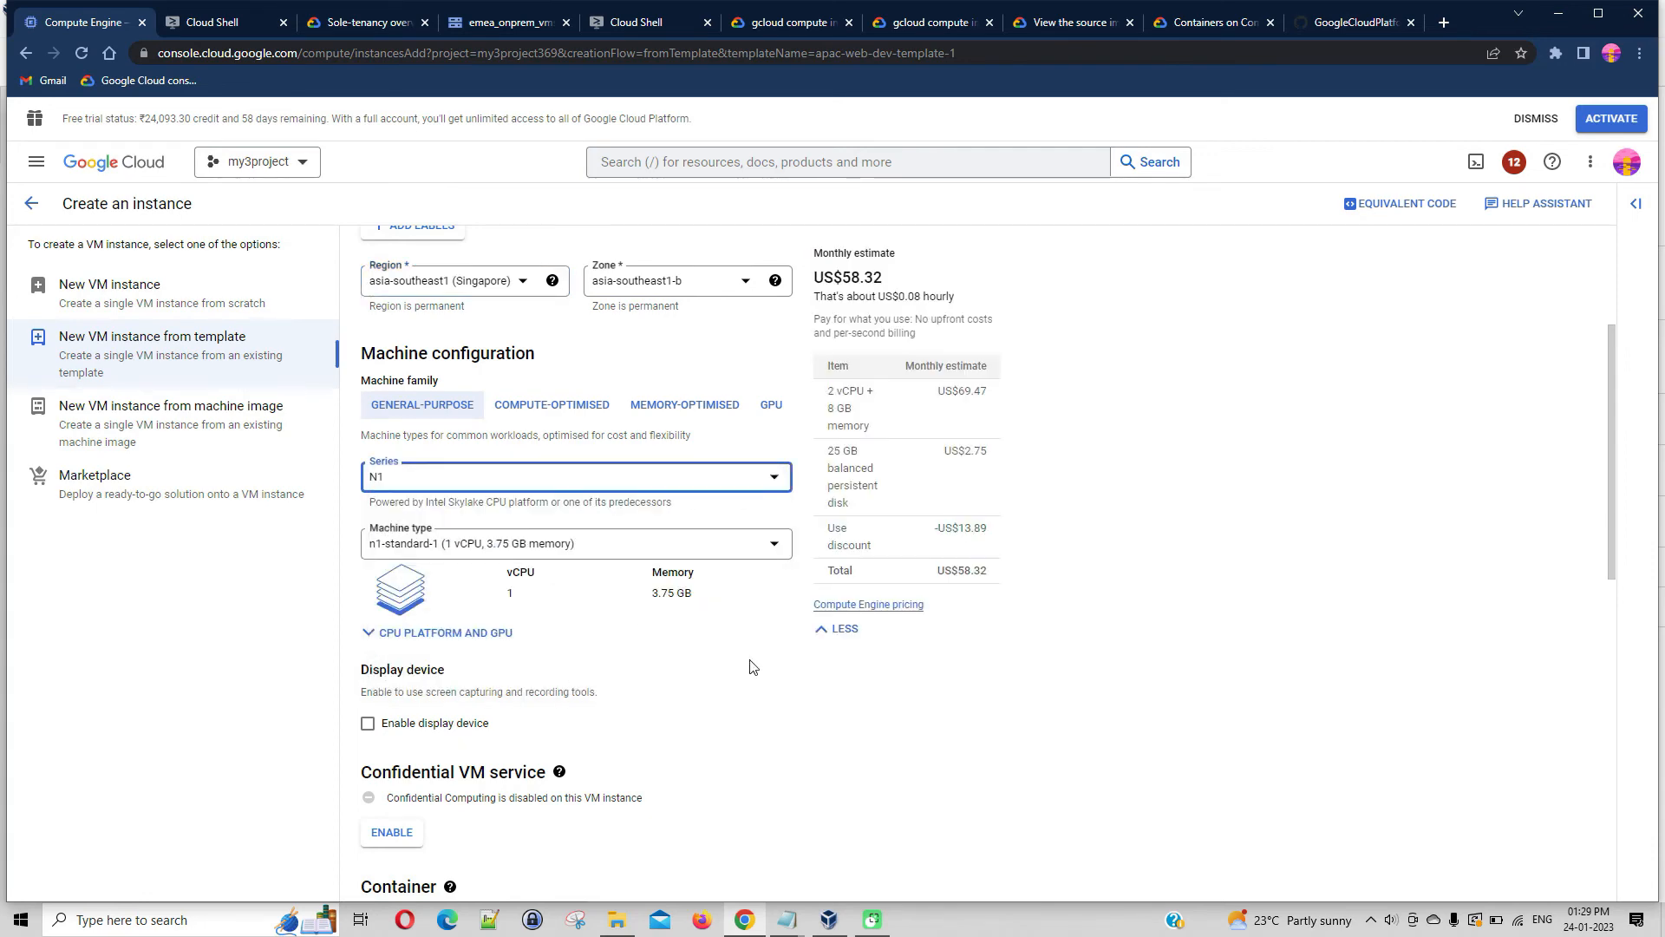
Review the boot disk, access and firewall settings and create the VM instance apac-web-dev-001
scroll(1046, 622, "down", 6)
scroll(1046, 622, "down", 2)
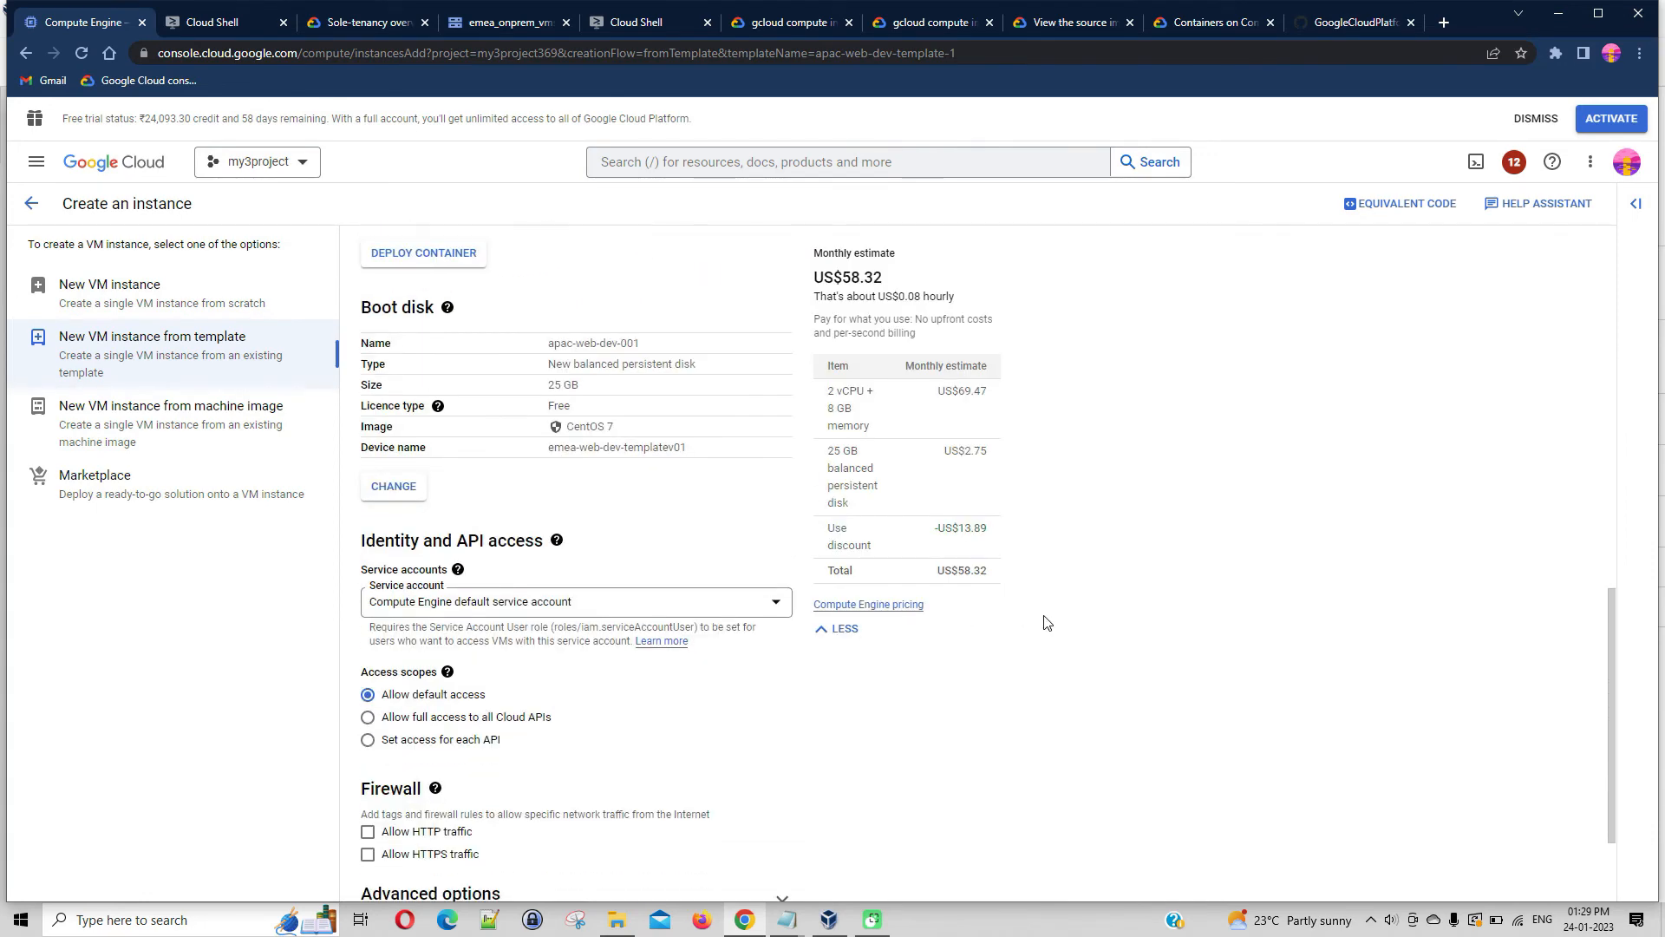
scroll(1046, 622, "down", 2)
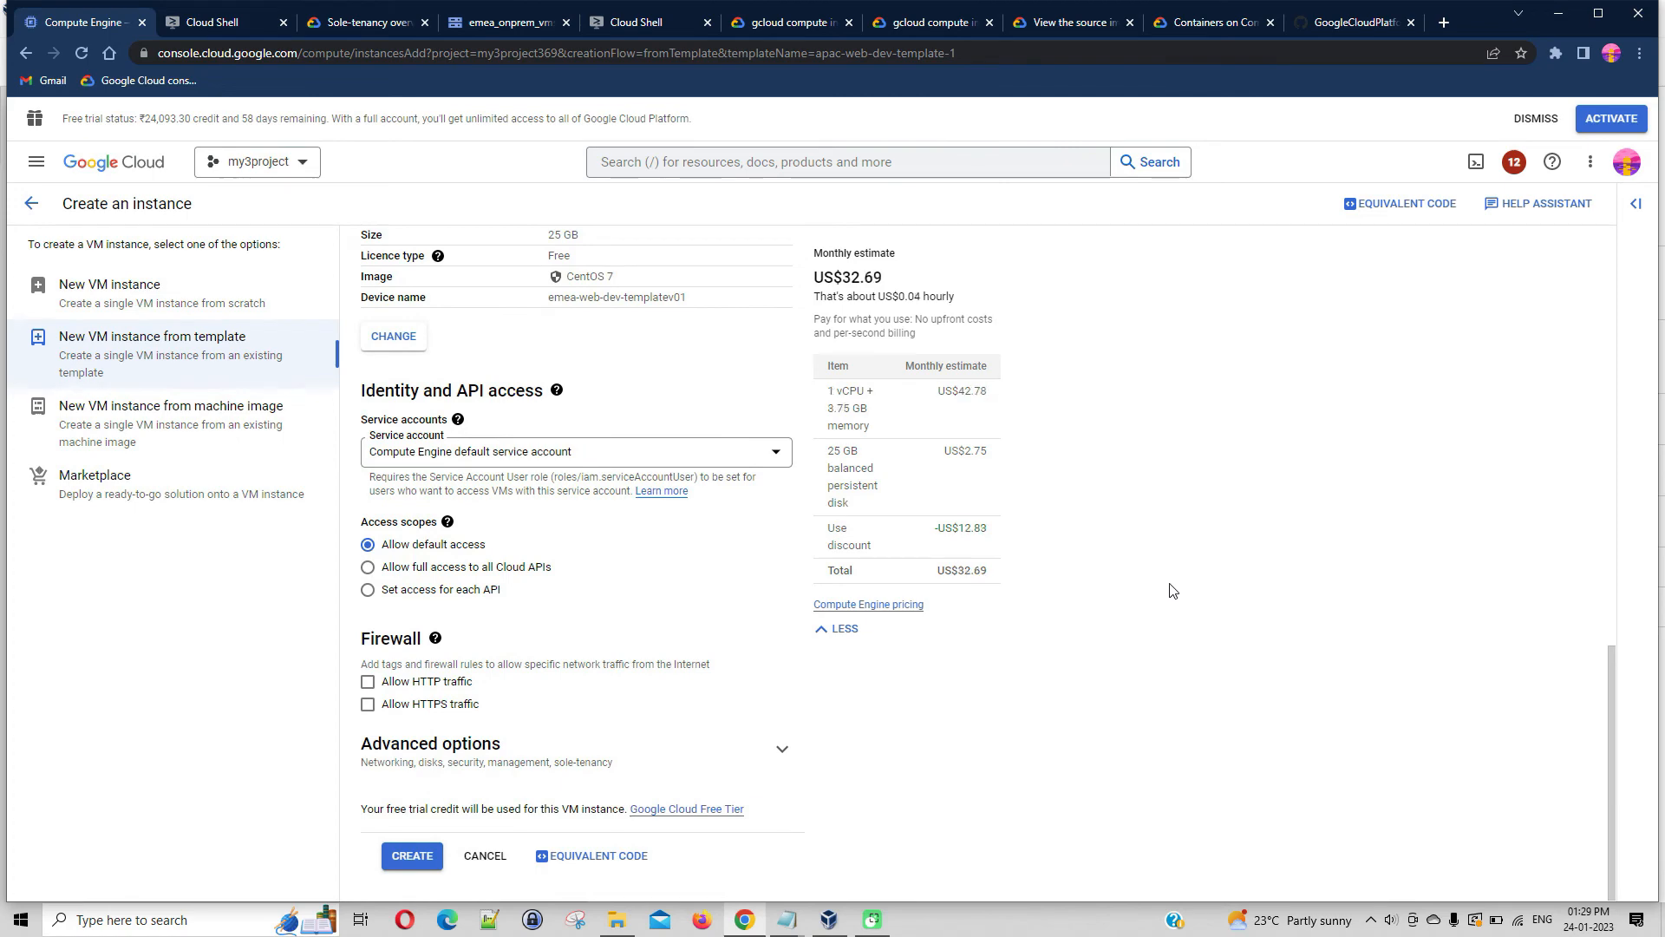
scroll(1172, 590, "up", 8)
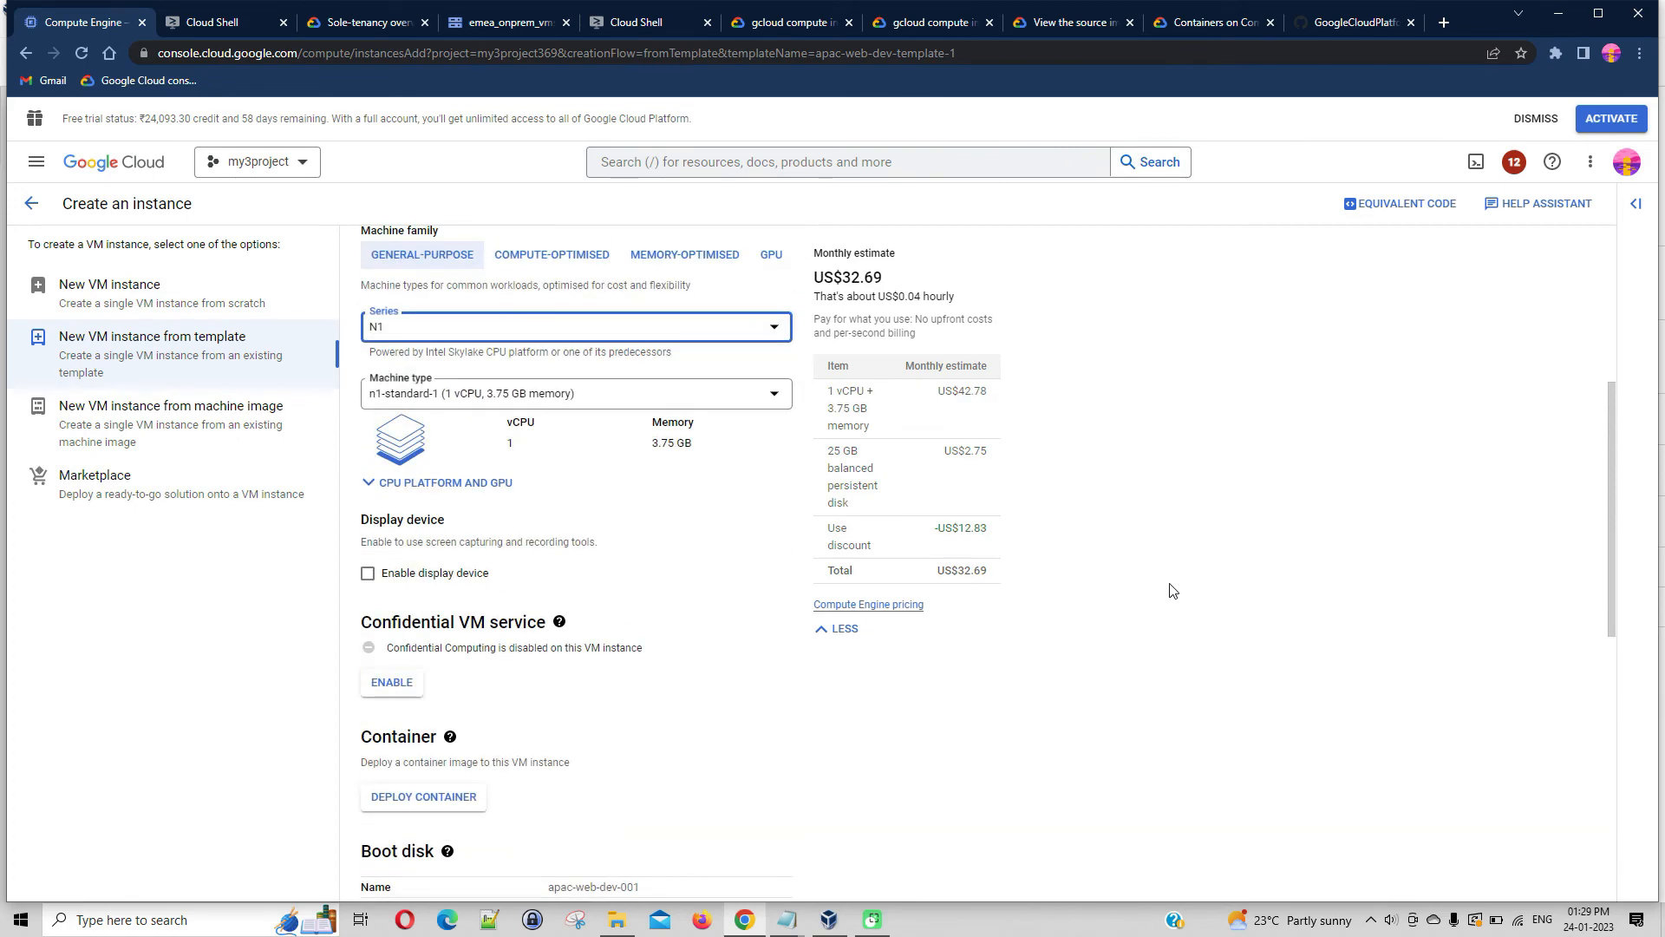
scroll(1179, 589, "down", 7)
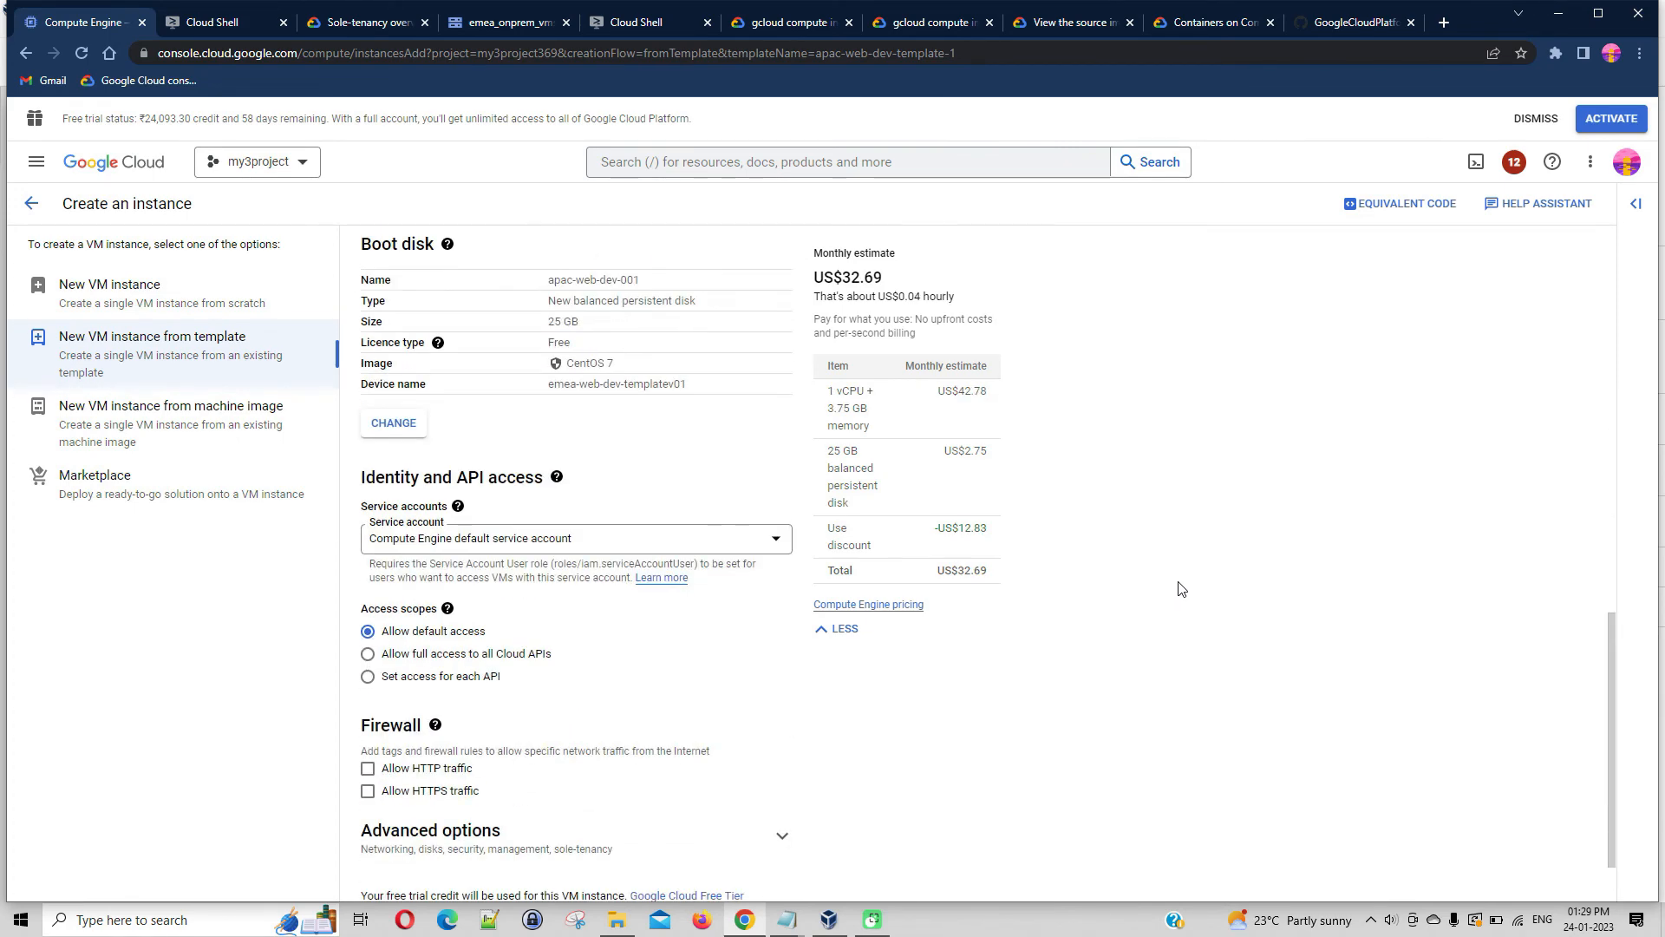
scroll(686, 462, "up", 2)
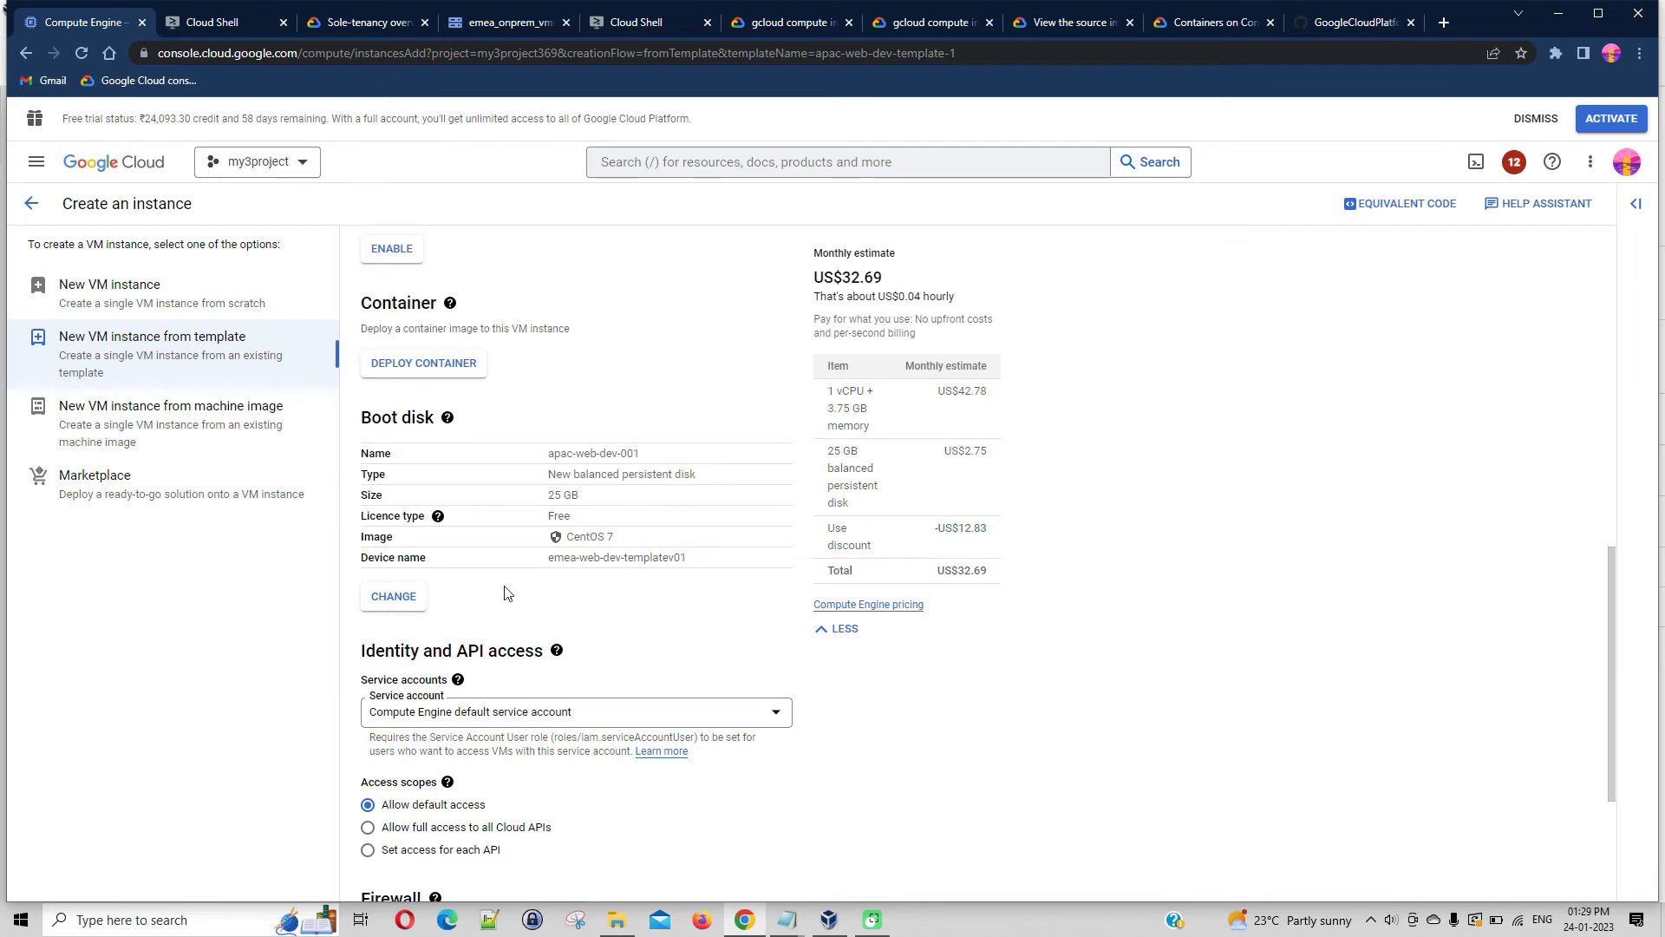
scroll(622, 604, "down", 3)
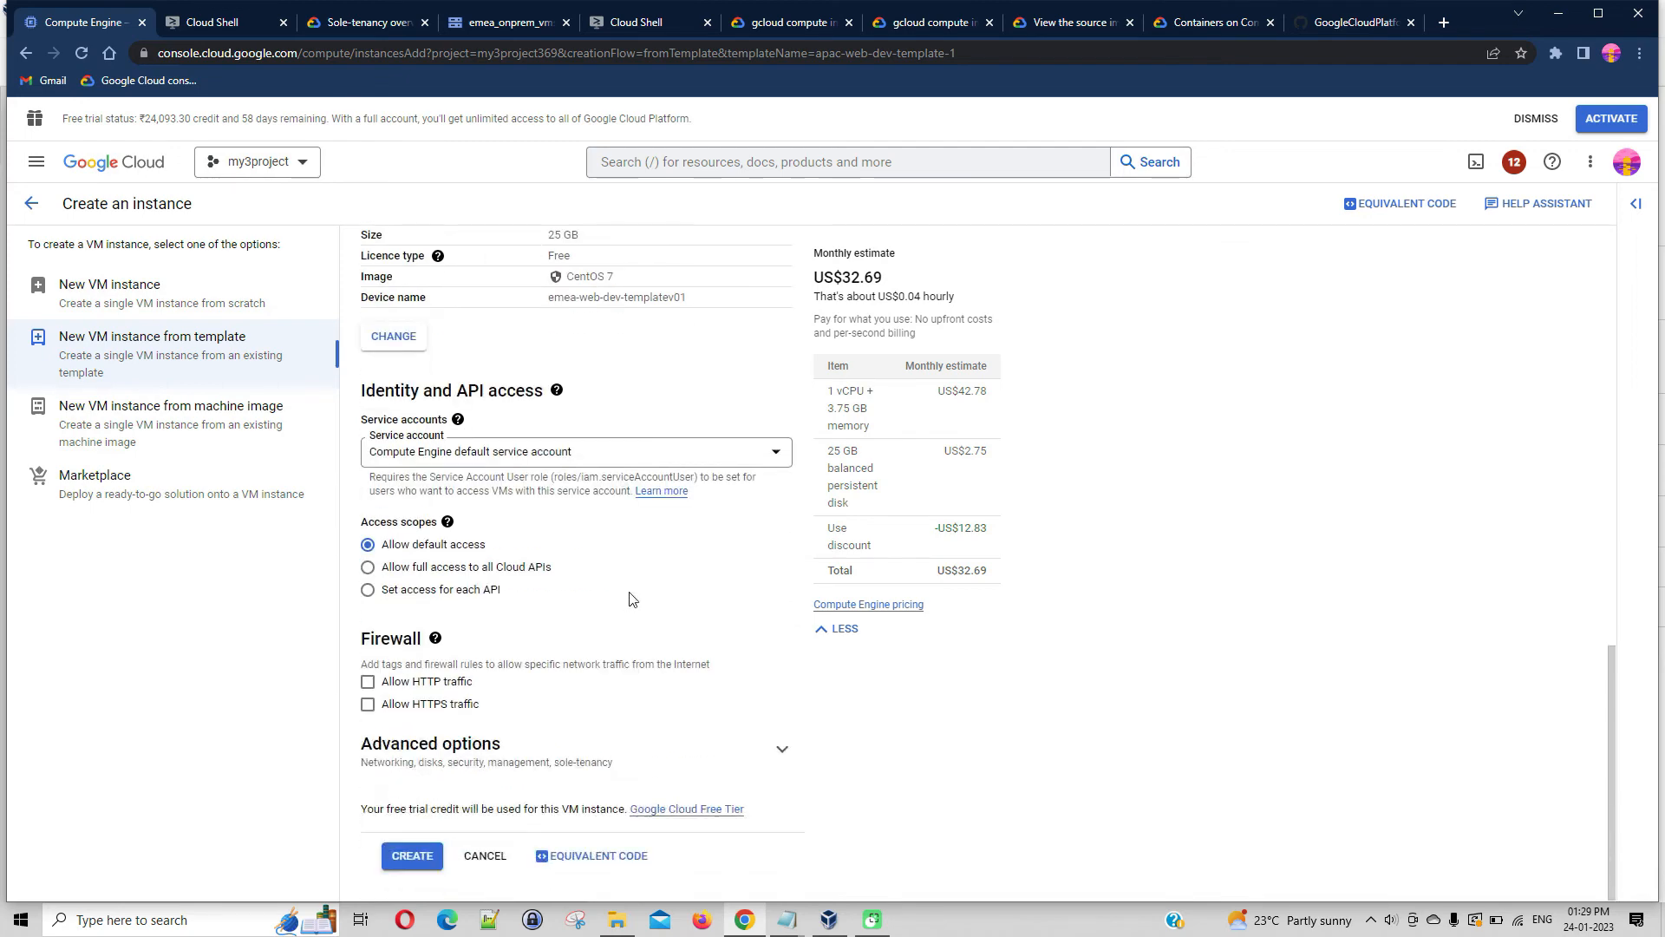
left_click(425, 857)
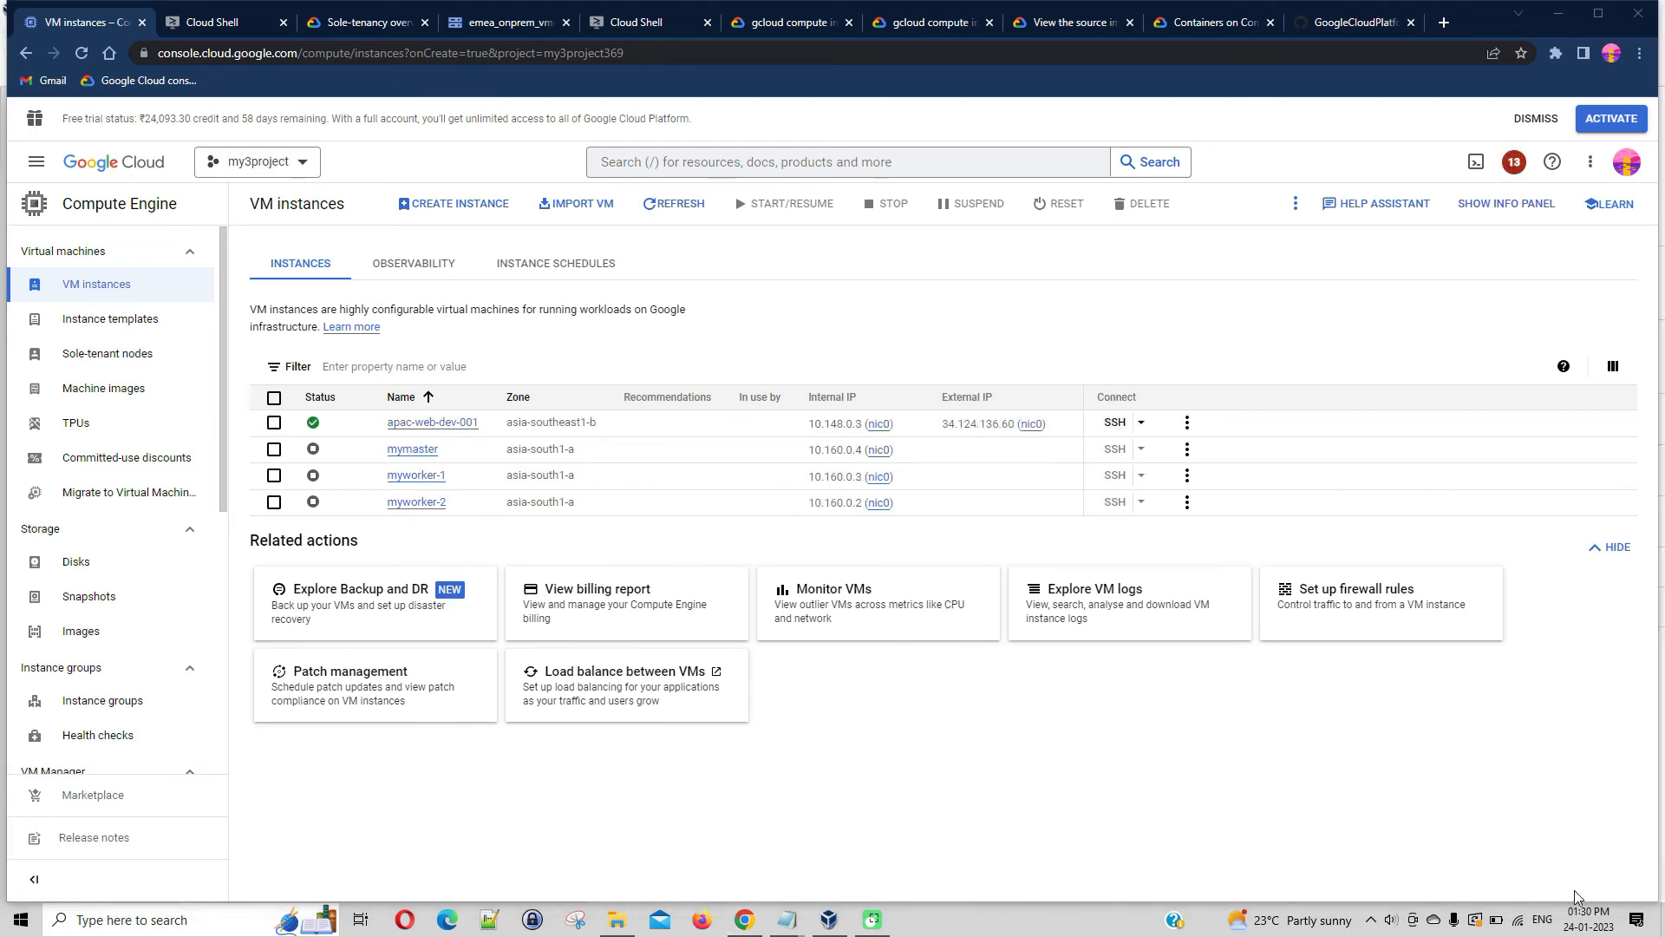
Look over the list of instance templates and return to the list of VM instances
left_click(108, 333)
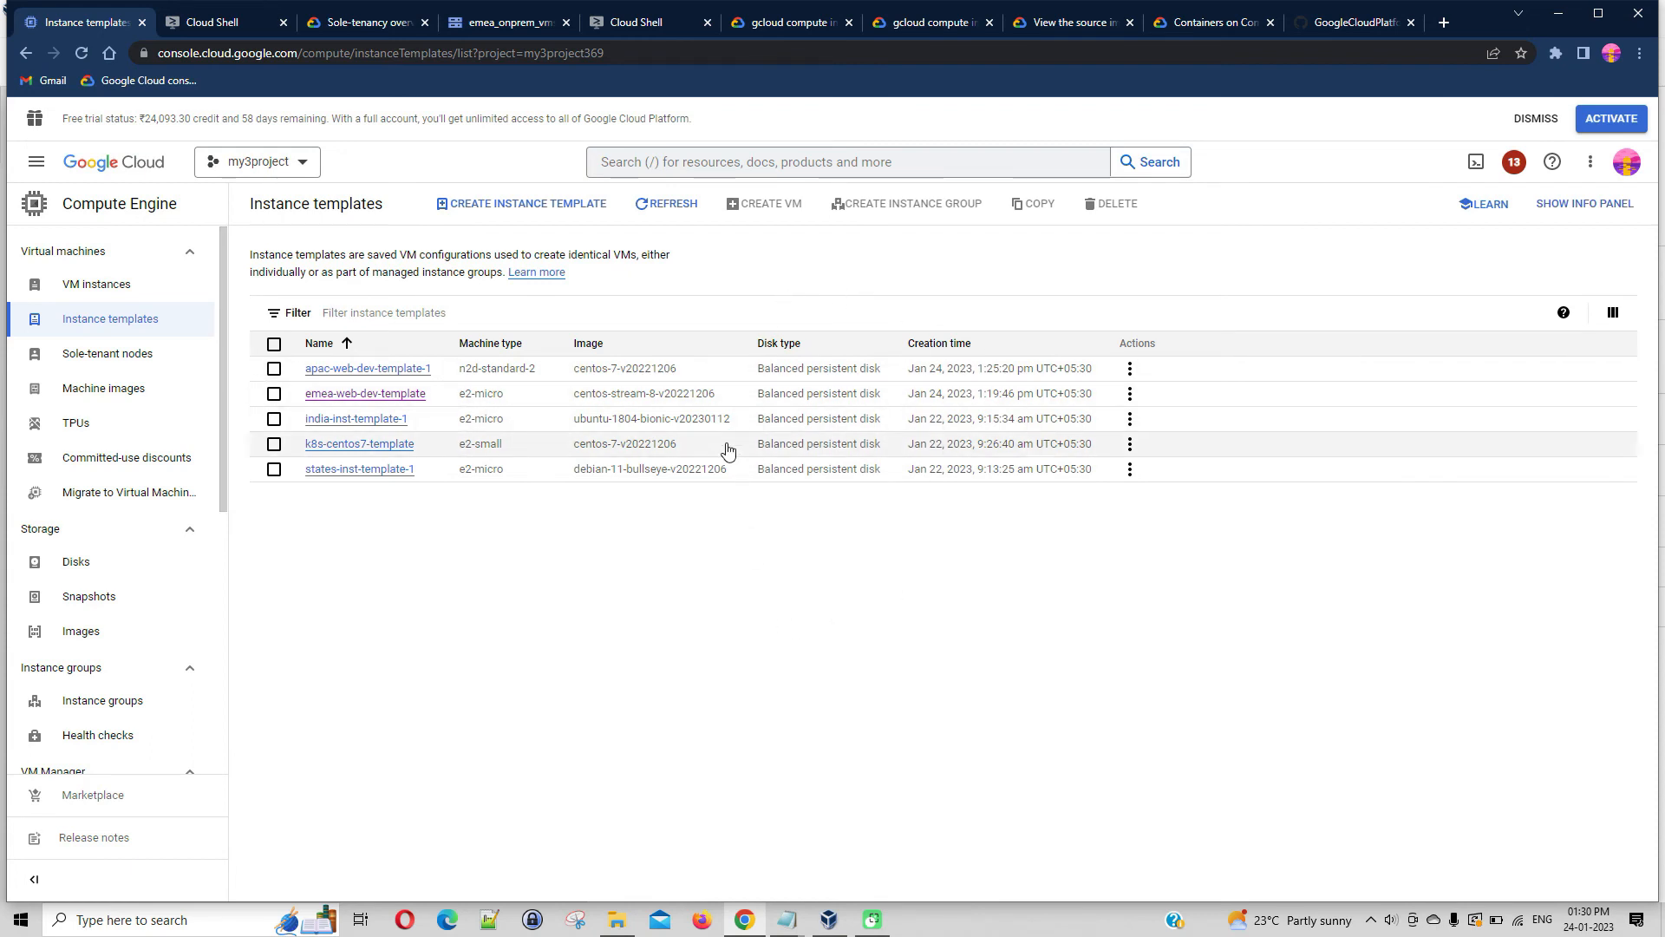
left_click(139, 299)
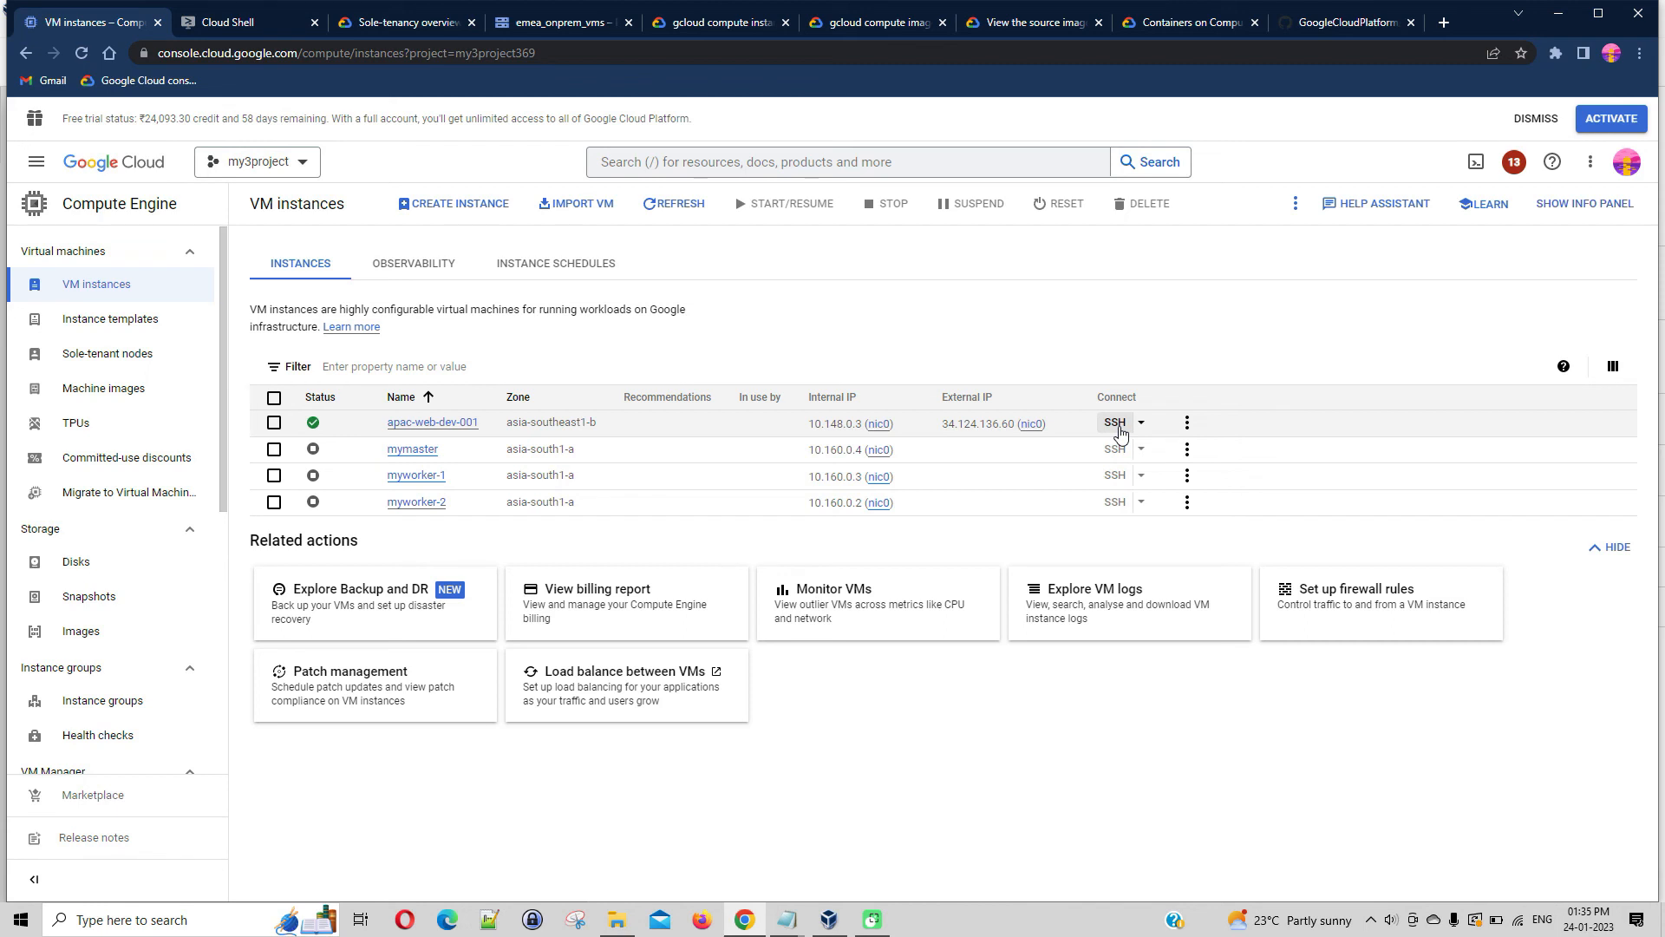
left_click(1346, 21)
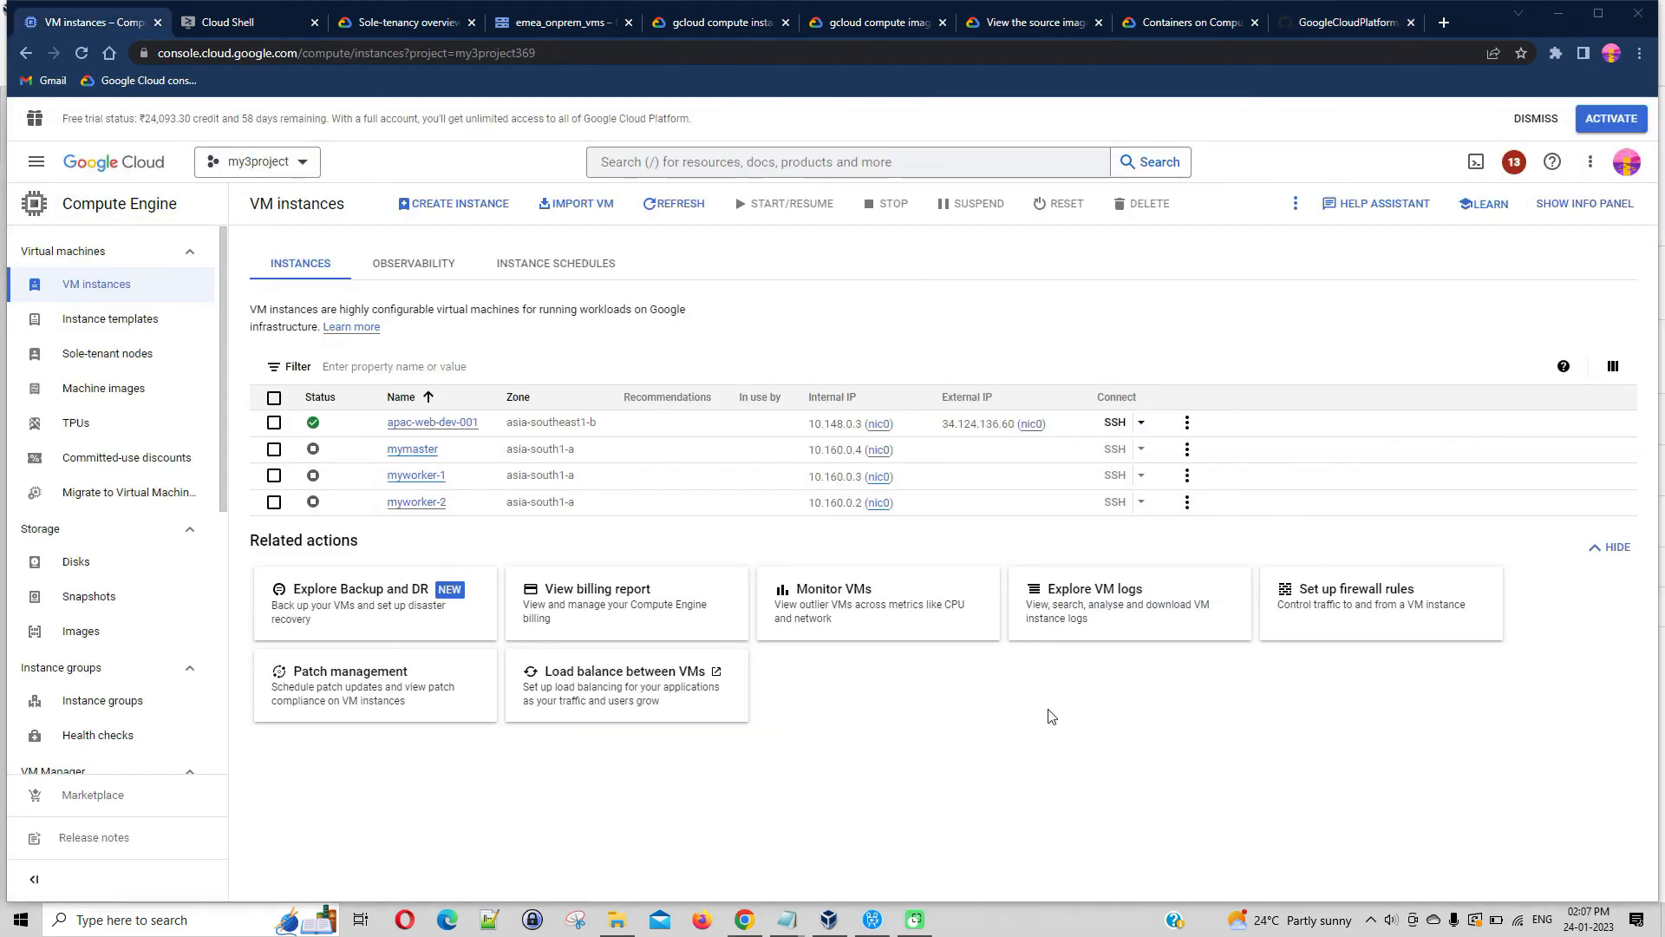
Delete the instance templates apac-web-dev-template-1 and emea-web-dev-template, confirming with the word delete
left_click(159, 324)
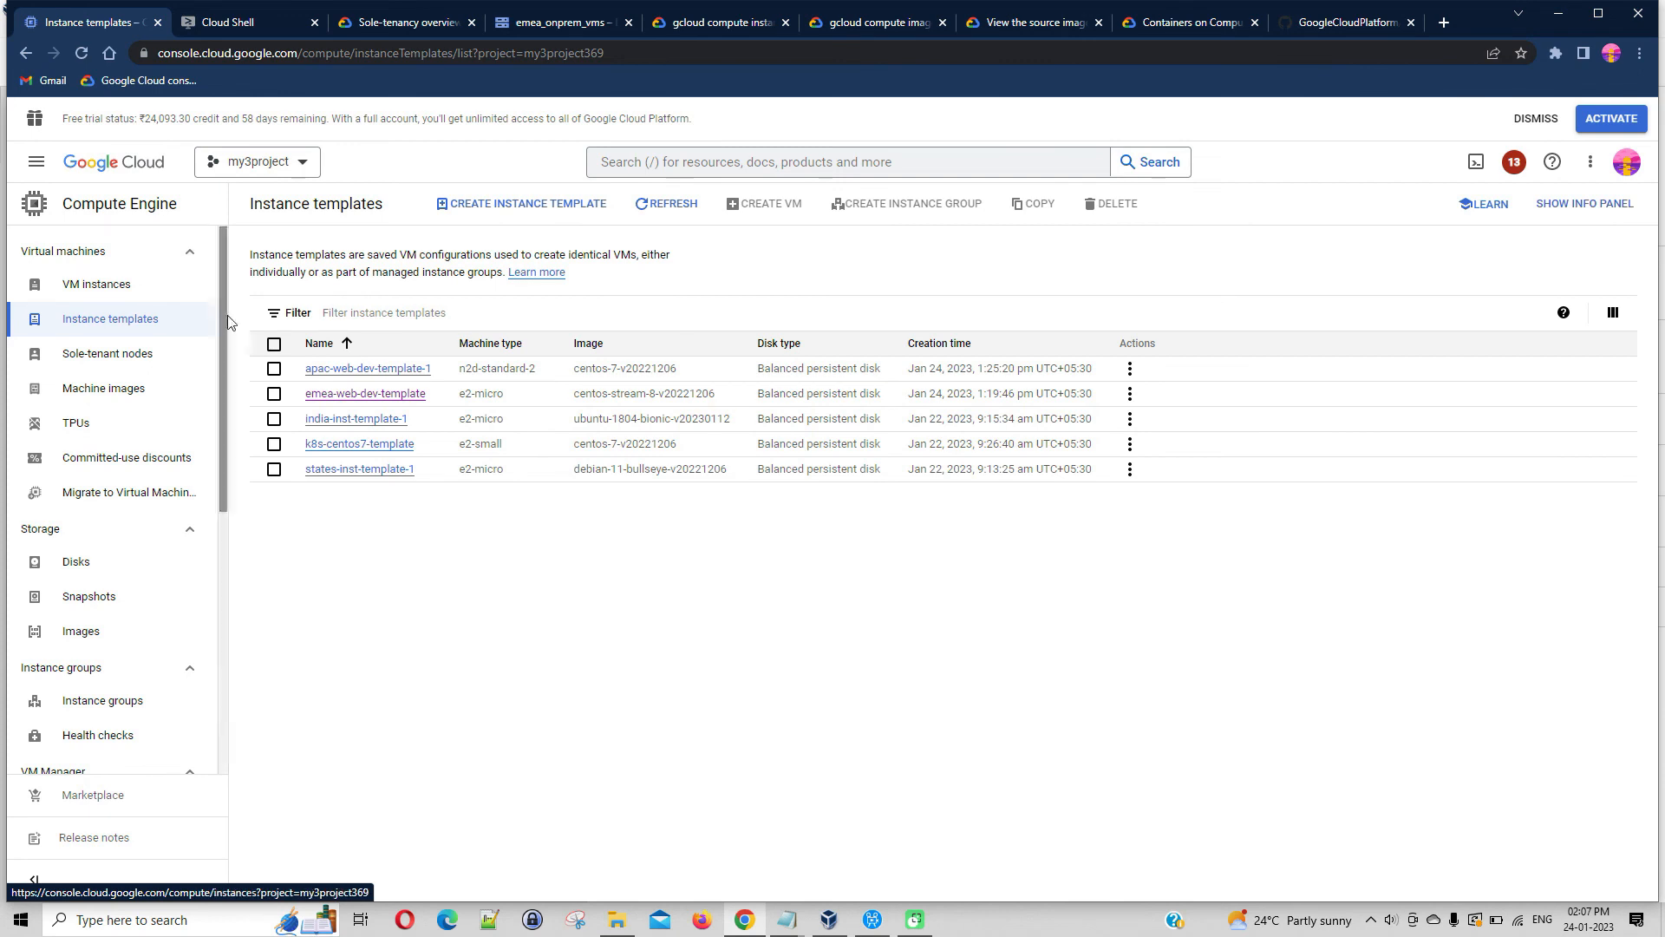
left_click(274, 368)
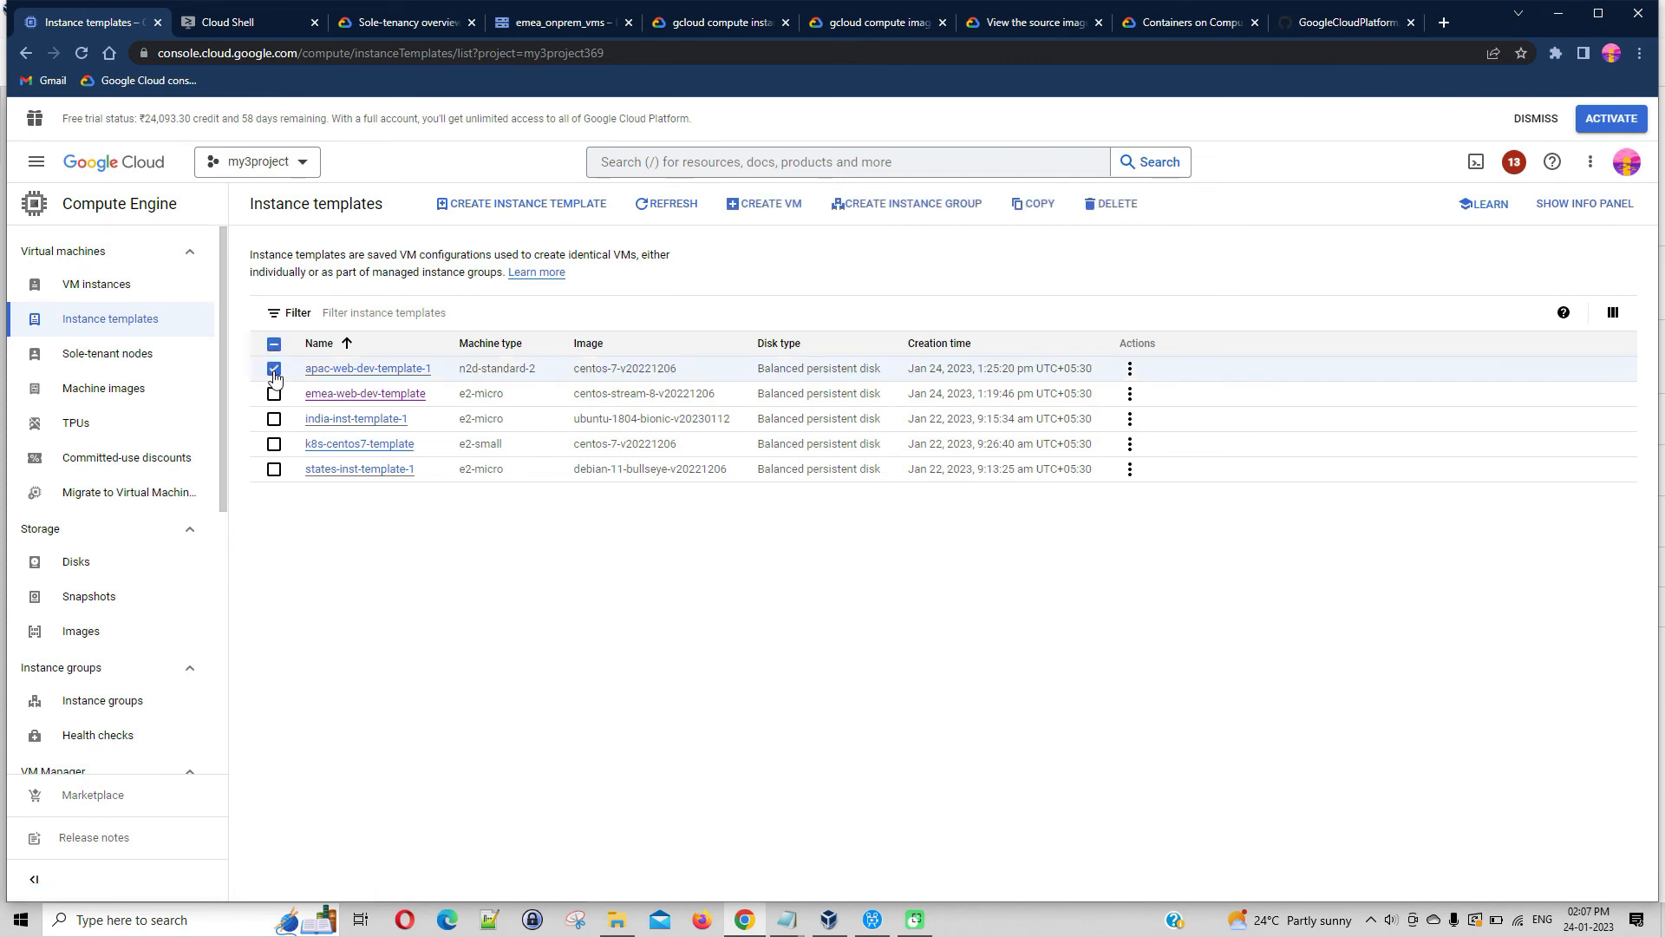
left_click(274, 396)
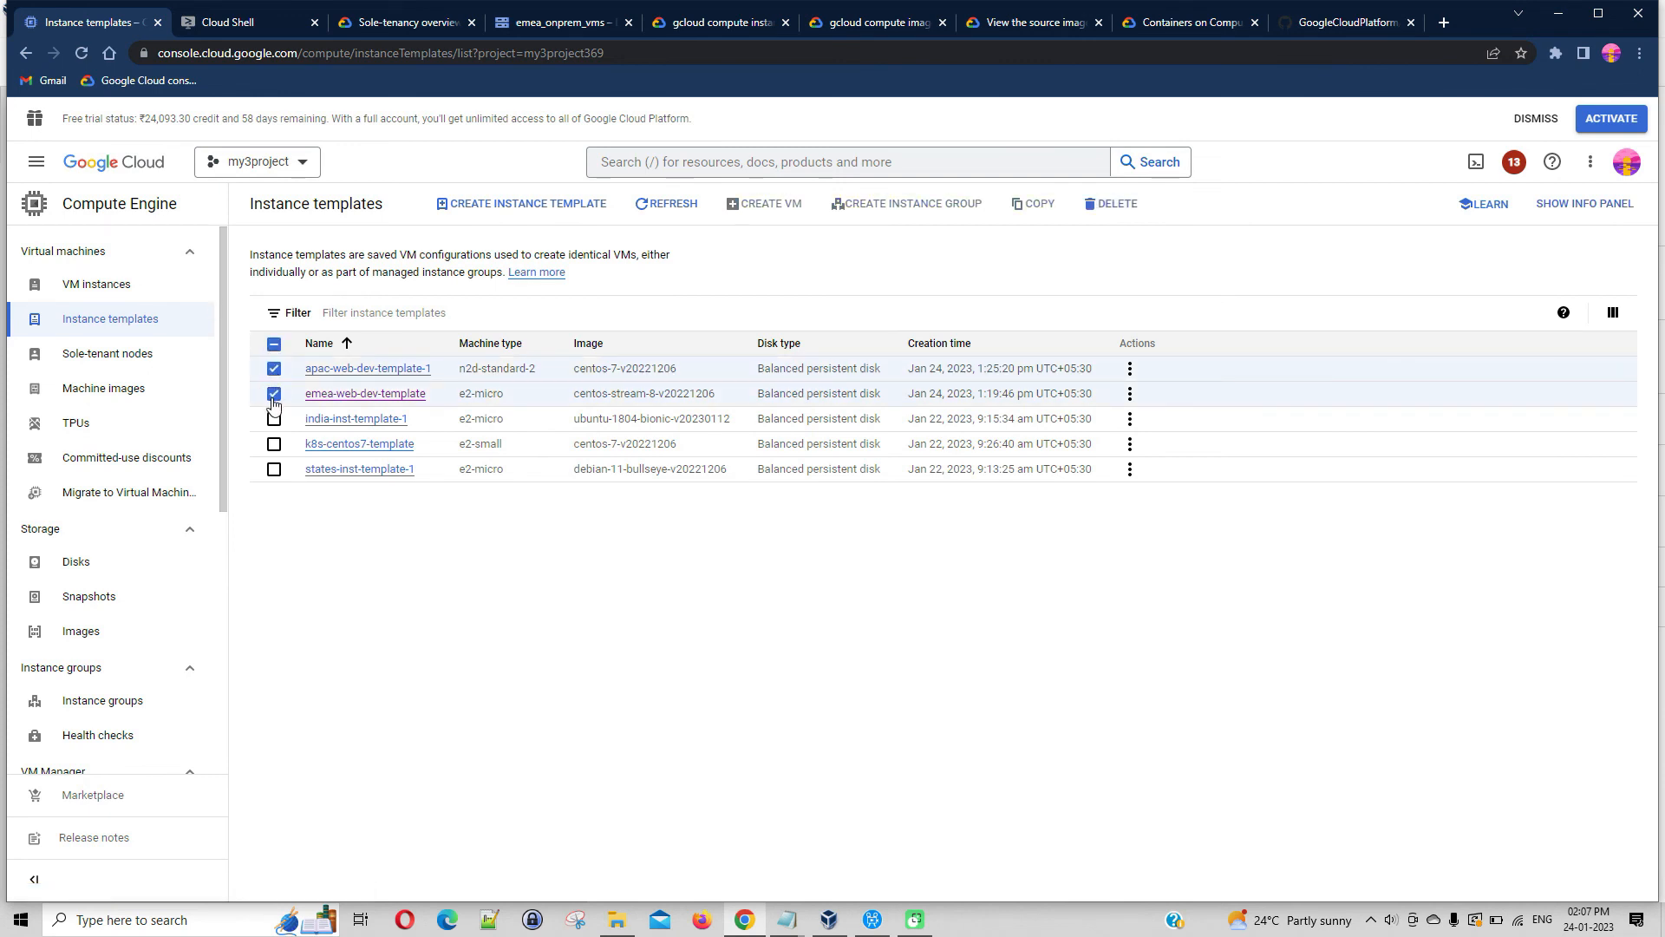
left_click(1113, 204)
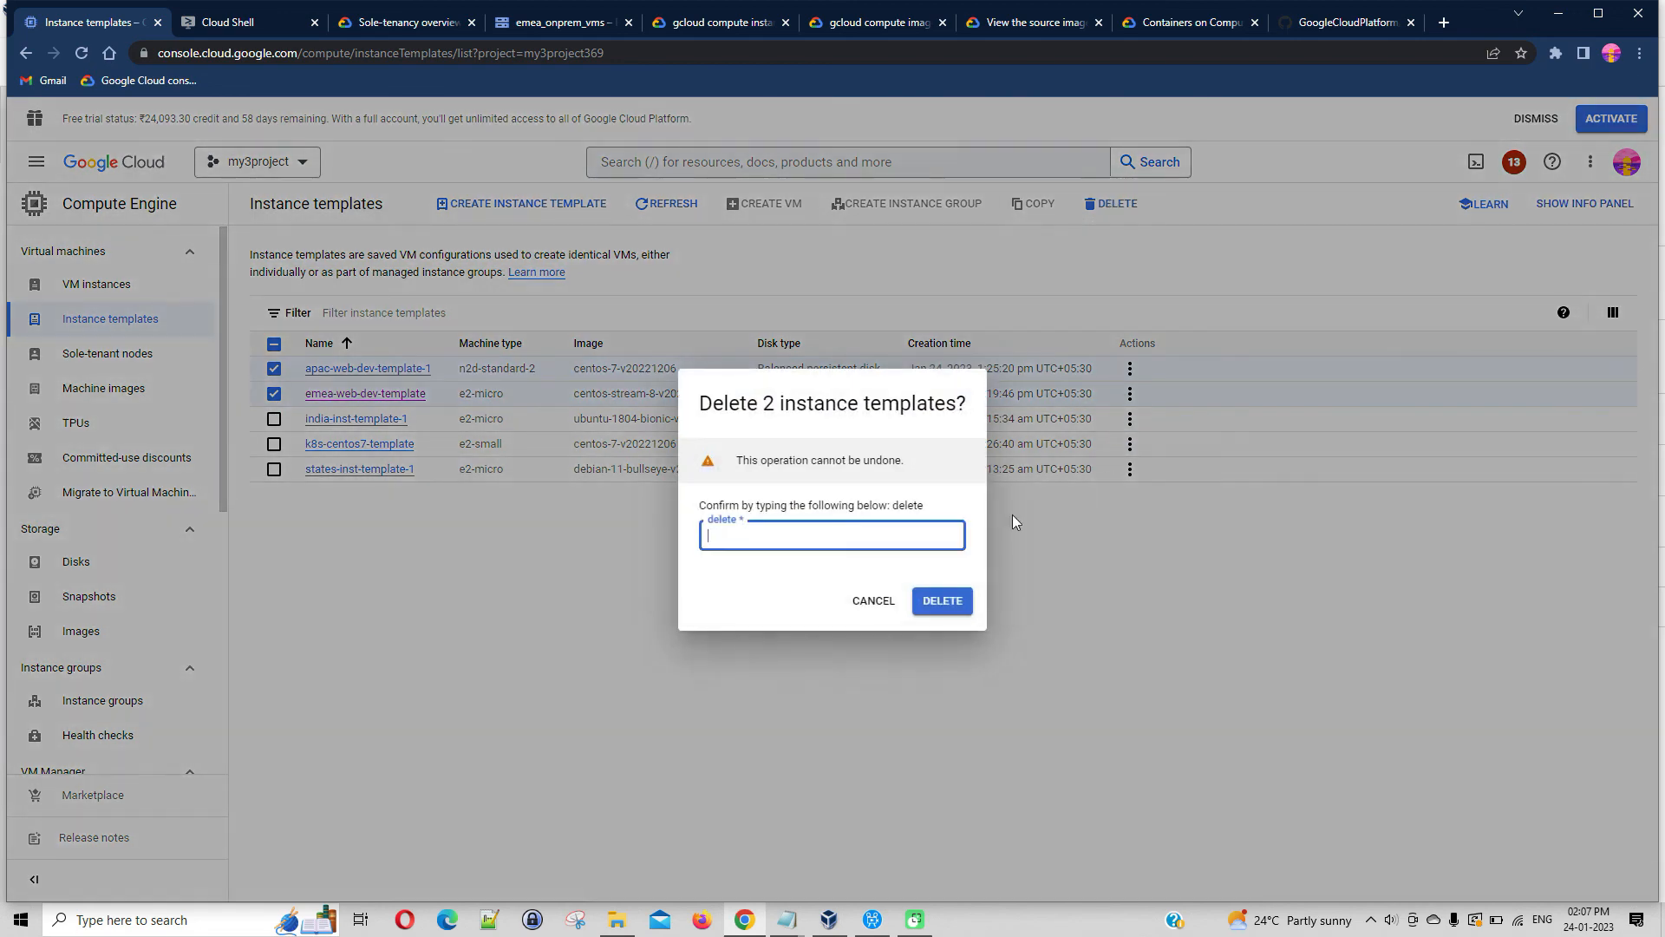
type("delete")
left_click(961, 610)
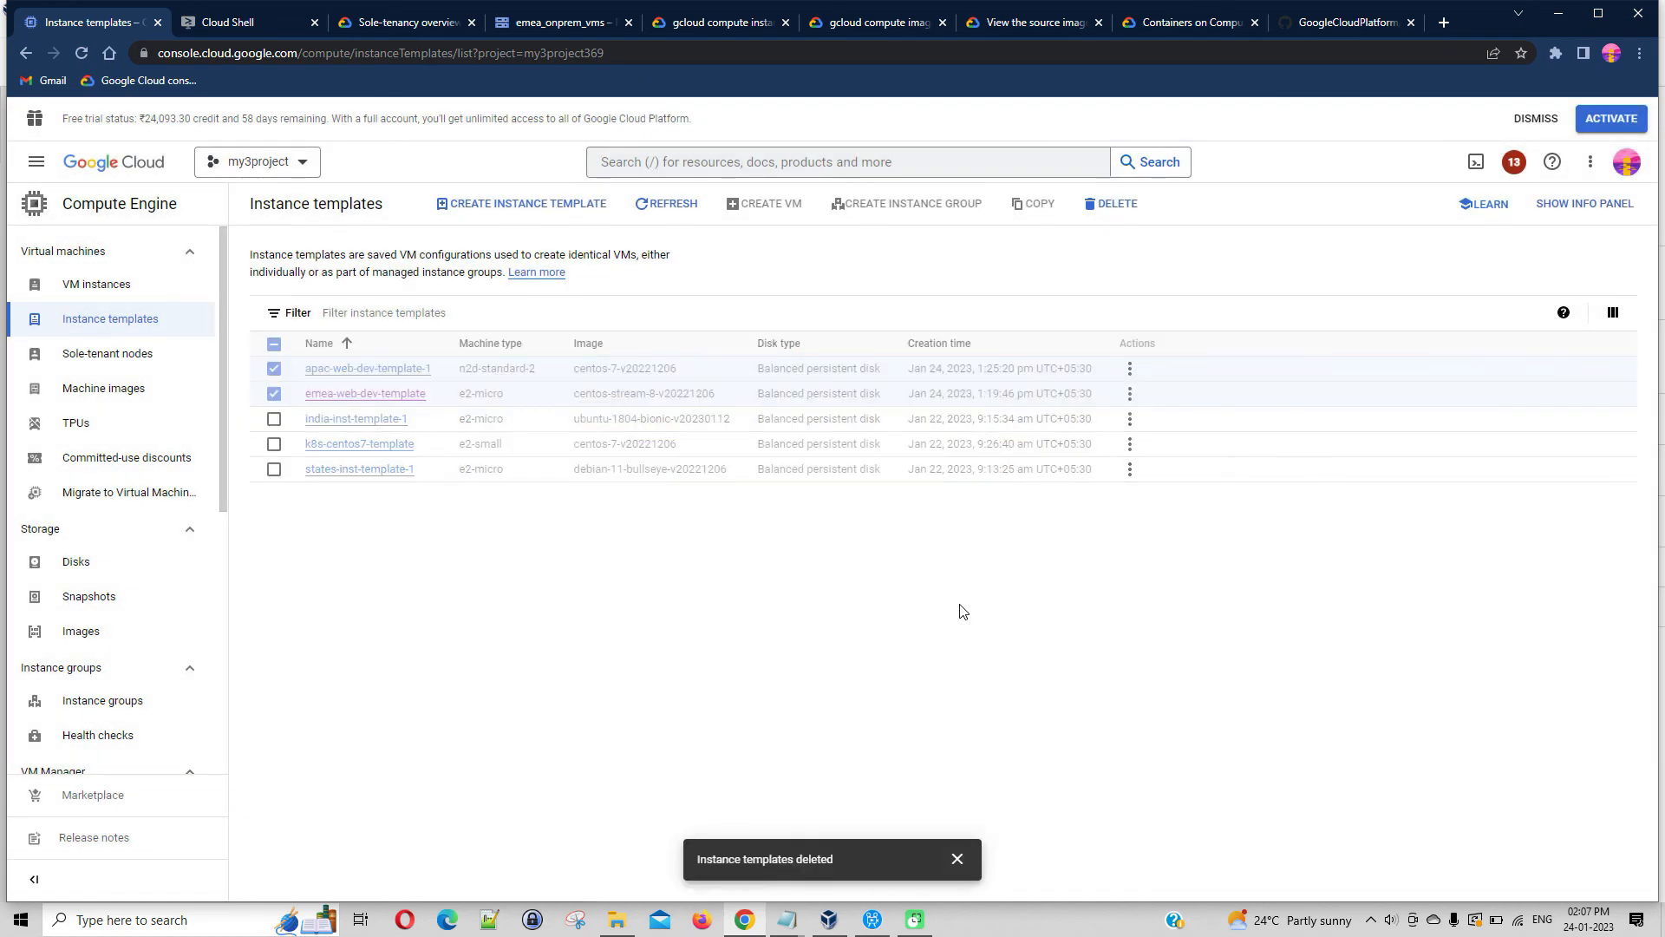
Delete the VM instance apac-web-dev-001 together with its boot disk
left_click(144, 299)
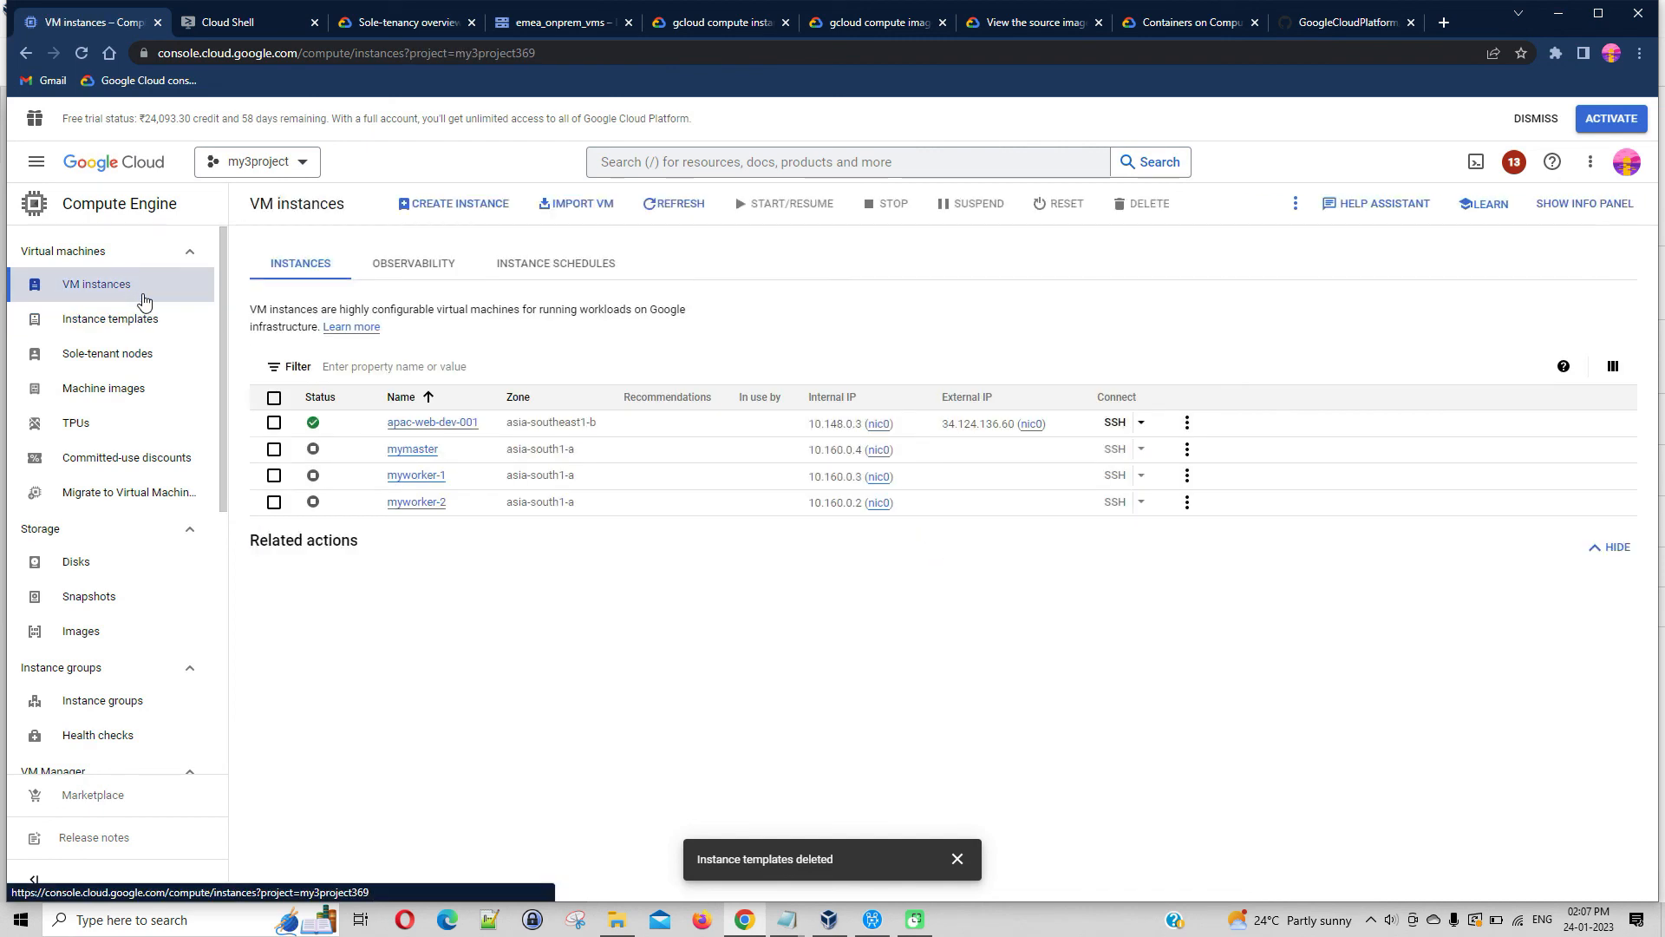
left_click(273, 422)
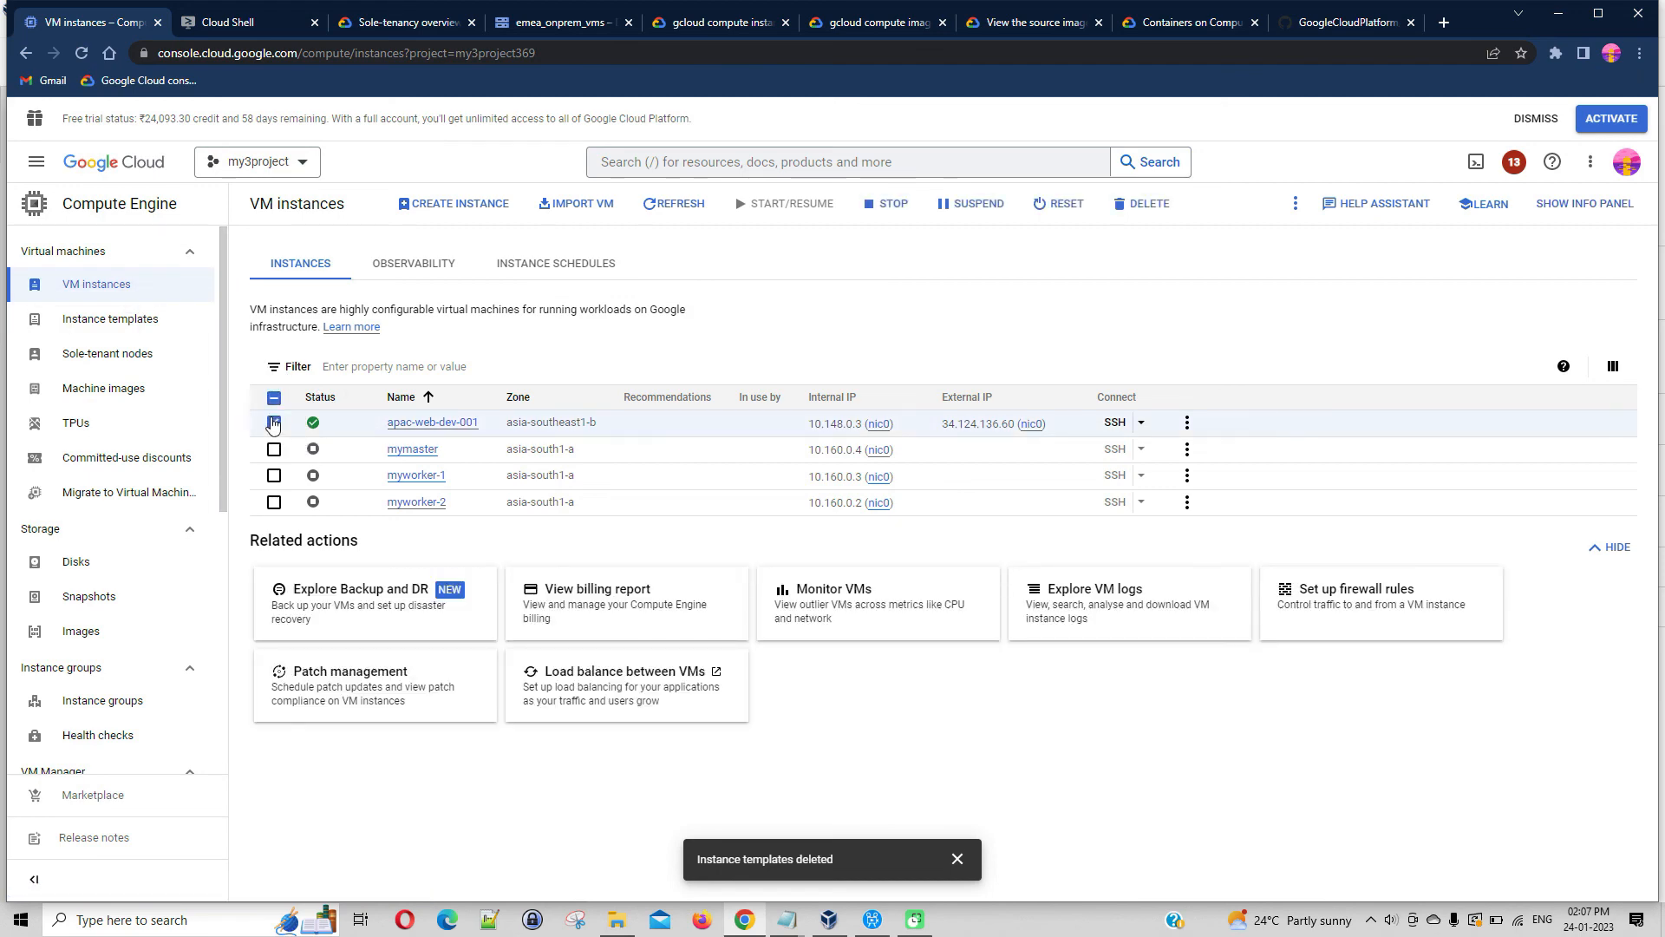
left_click(1153, 206)
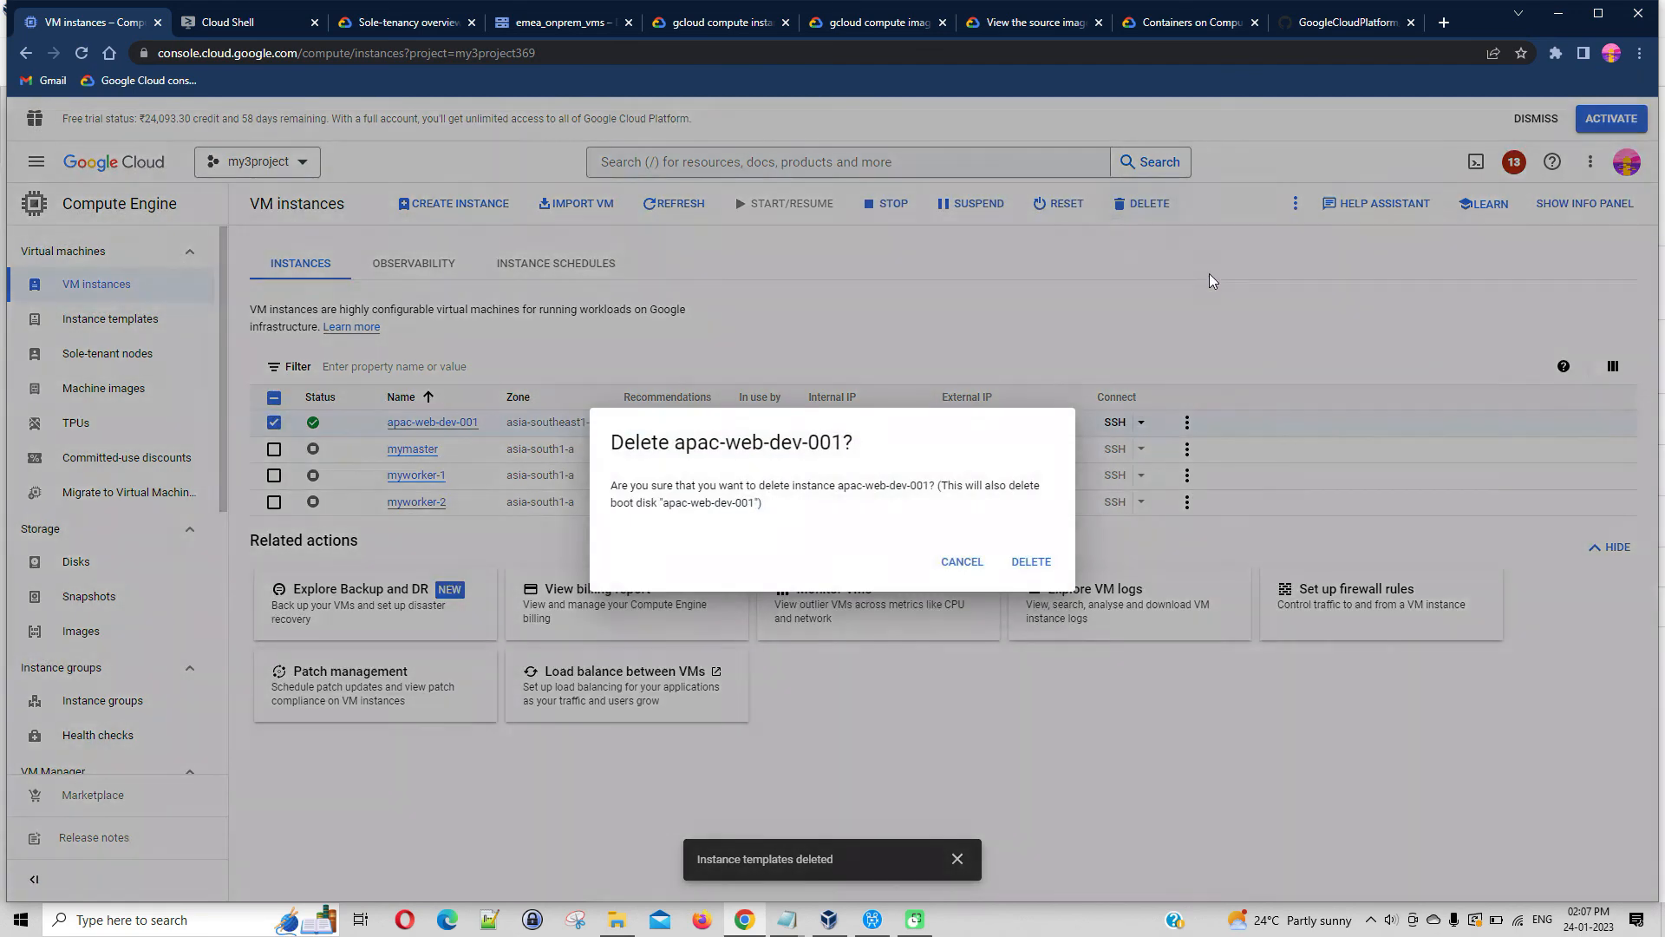
left_click(1039, 566)
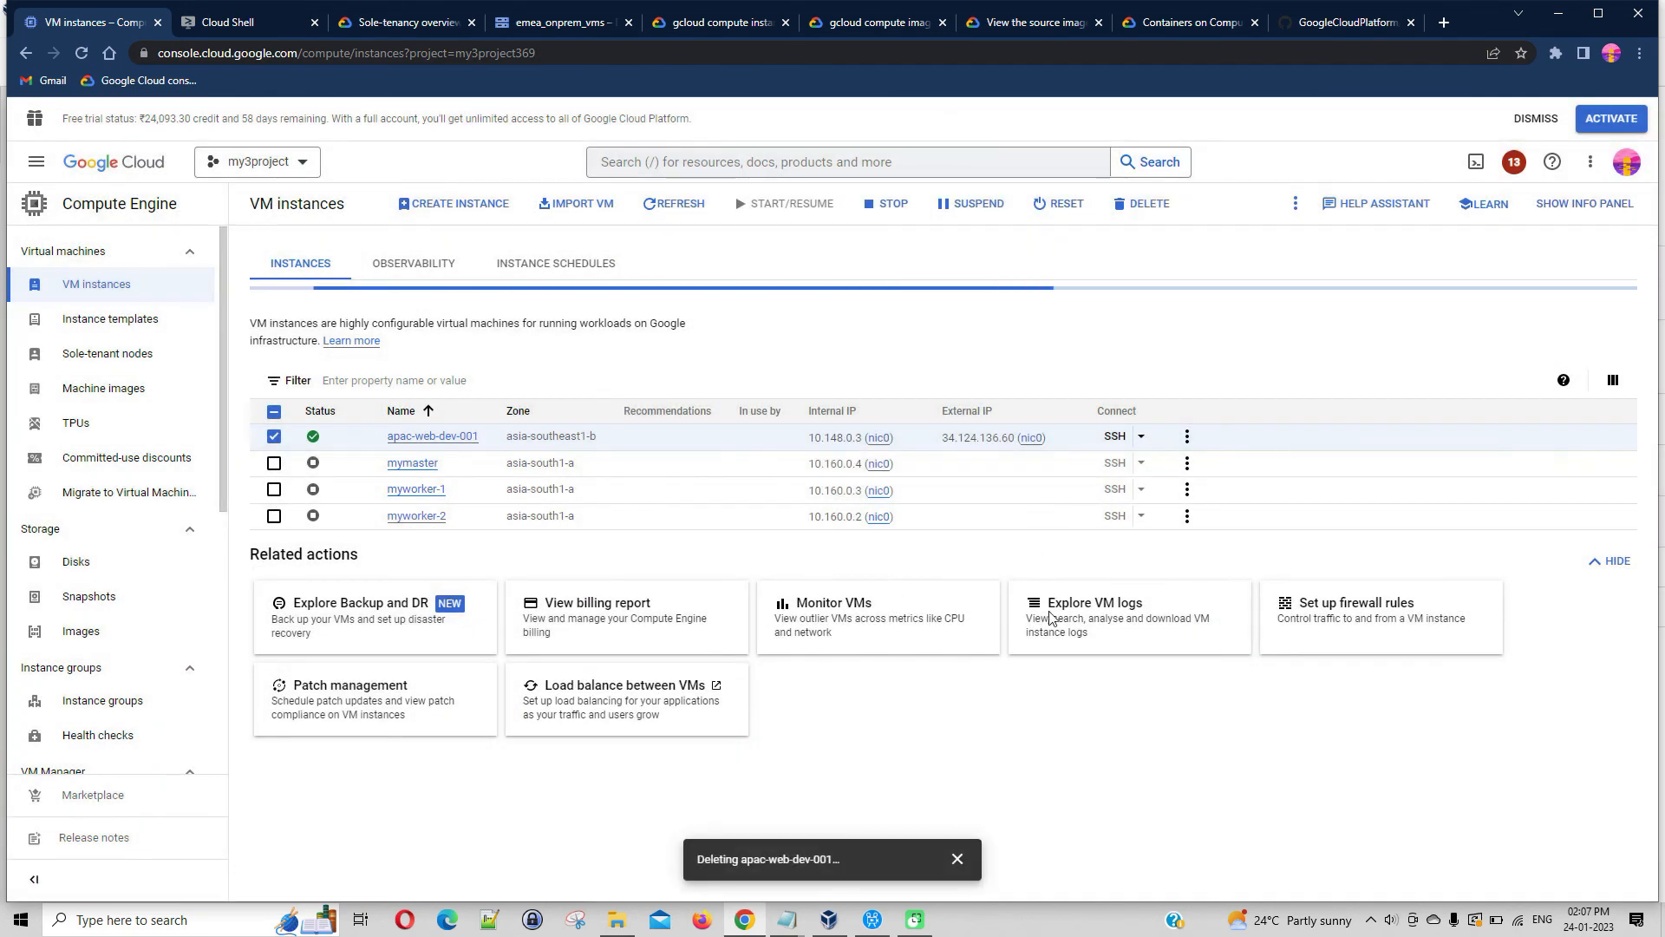